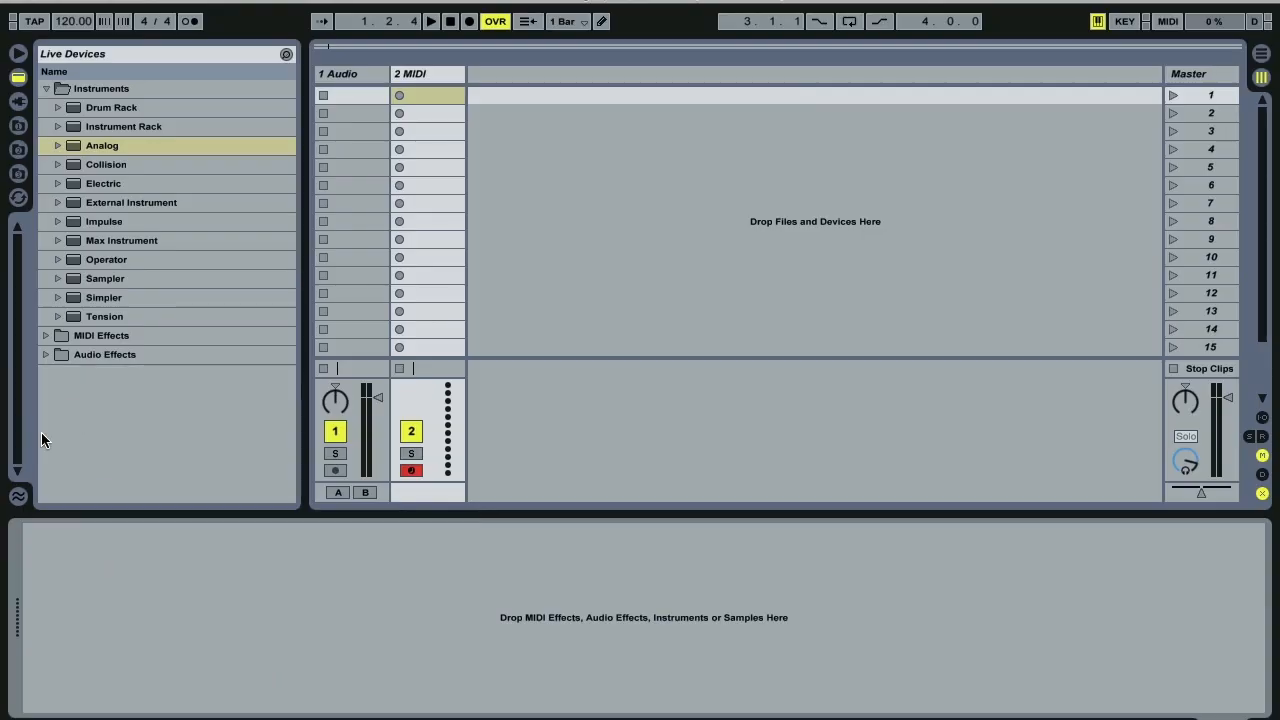
Load the Analog instrument onto the MIDI track and group it into an Instrument Rack.
{"action": "left_click_drag", "start_coordinate": [74, 148], "coordinate": [131, 549]}
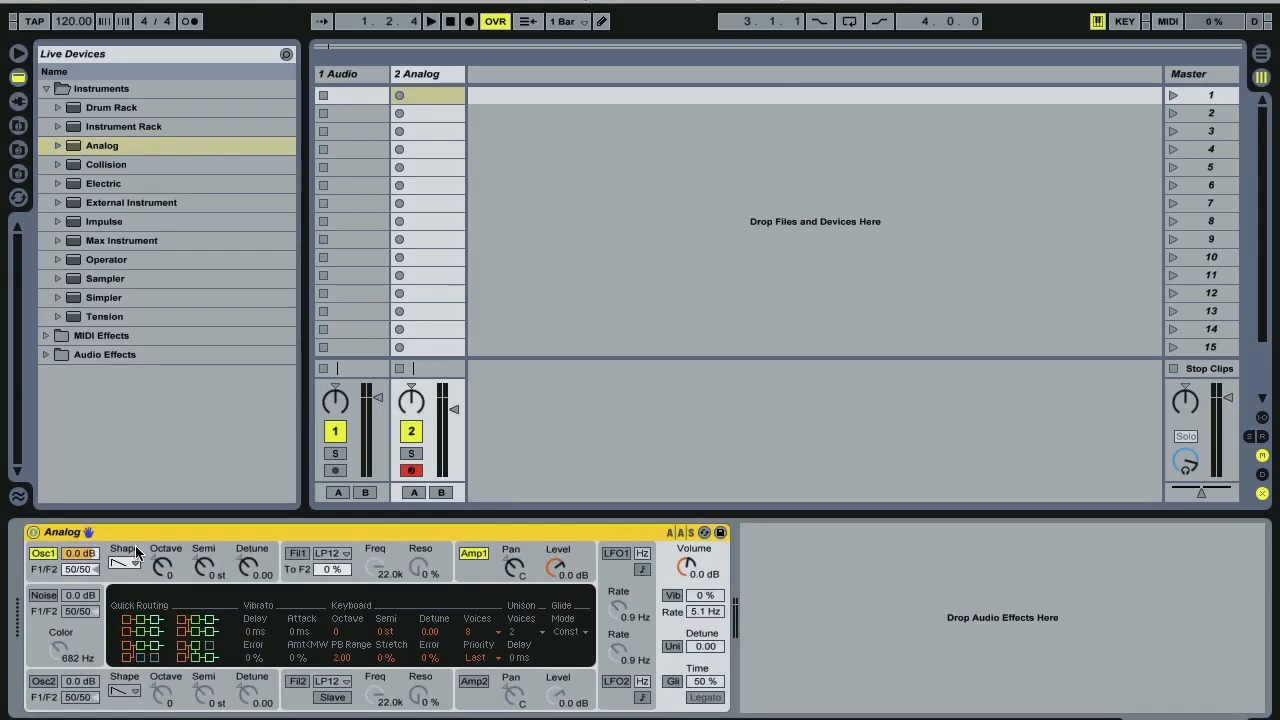
{"action": "right_click", "coordinate": [156, 533]}
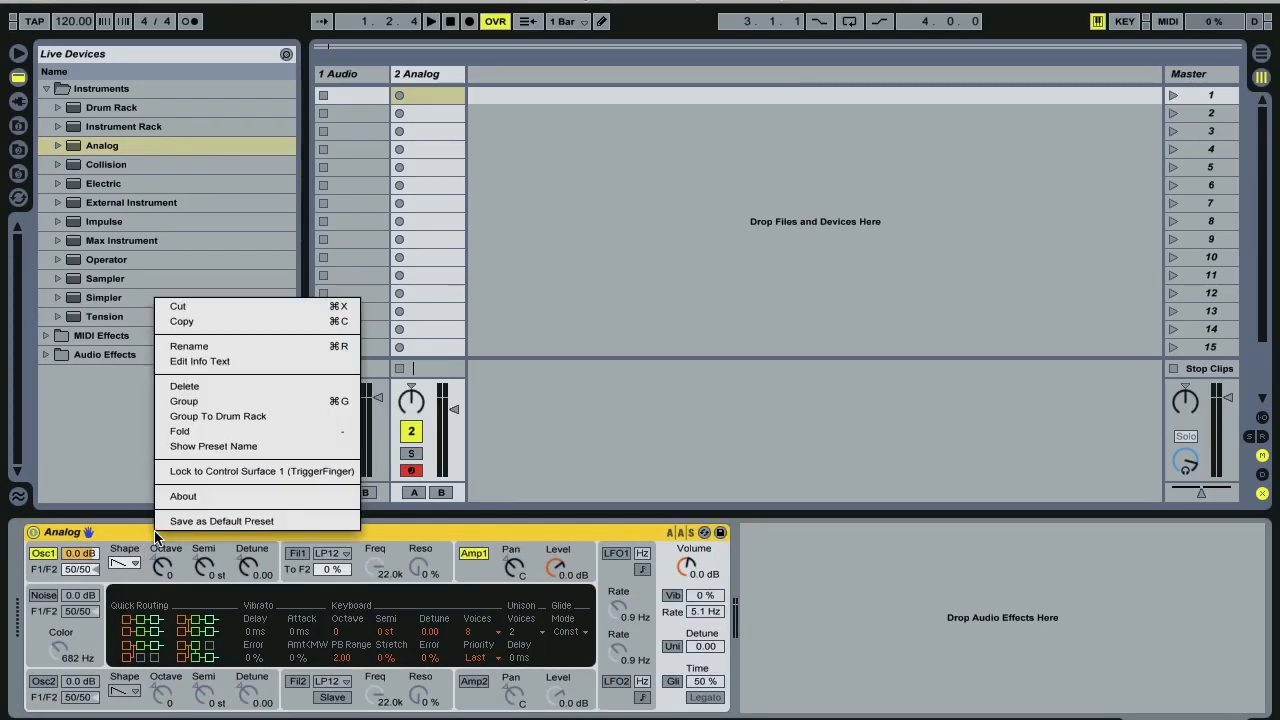
{"action": "left_click", "coordinate": [178, 402]}
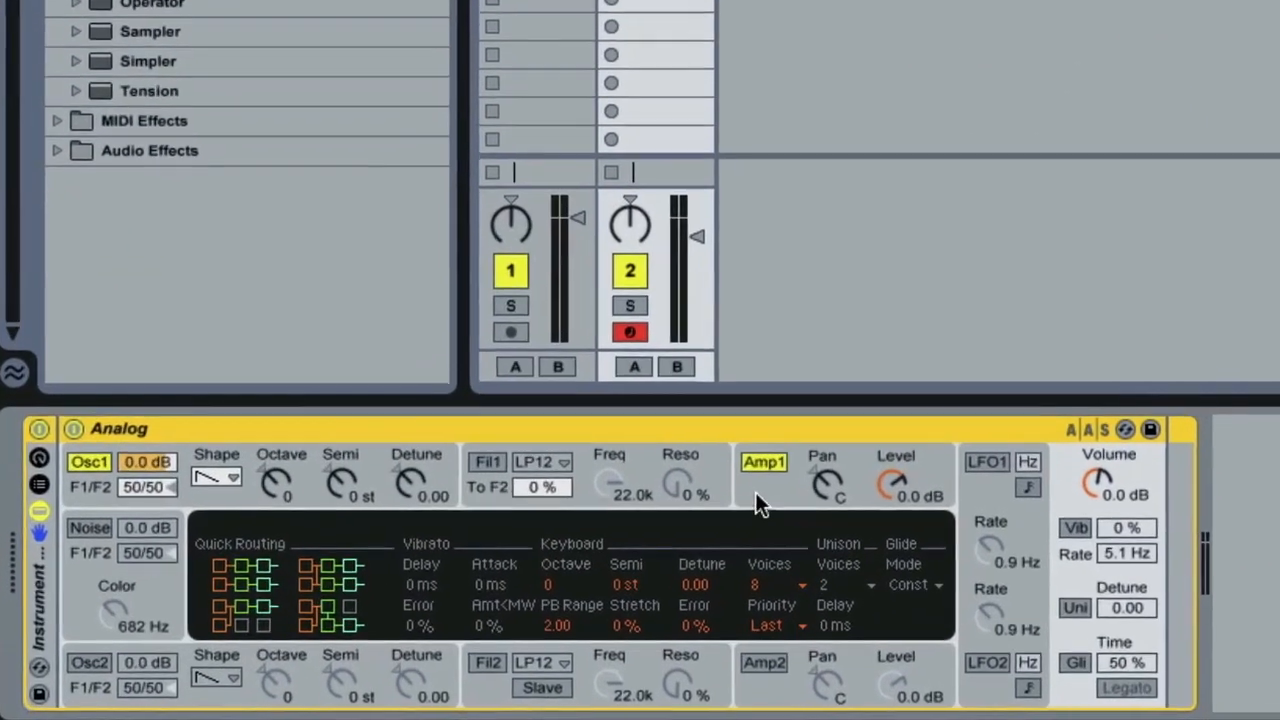
Set the Amp1 envelope's sustain to 1.00 and its release to 5 ms.
{"action": "left_click", "coordinate": [755, 492]}
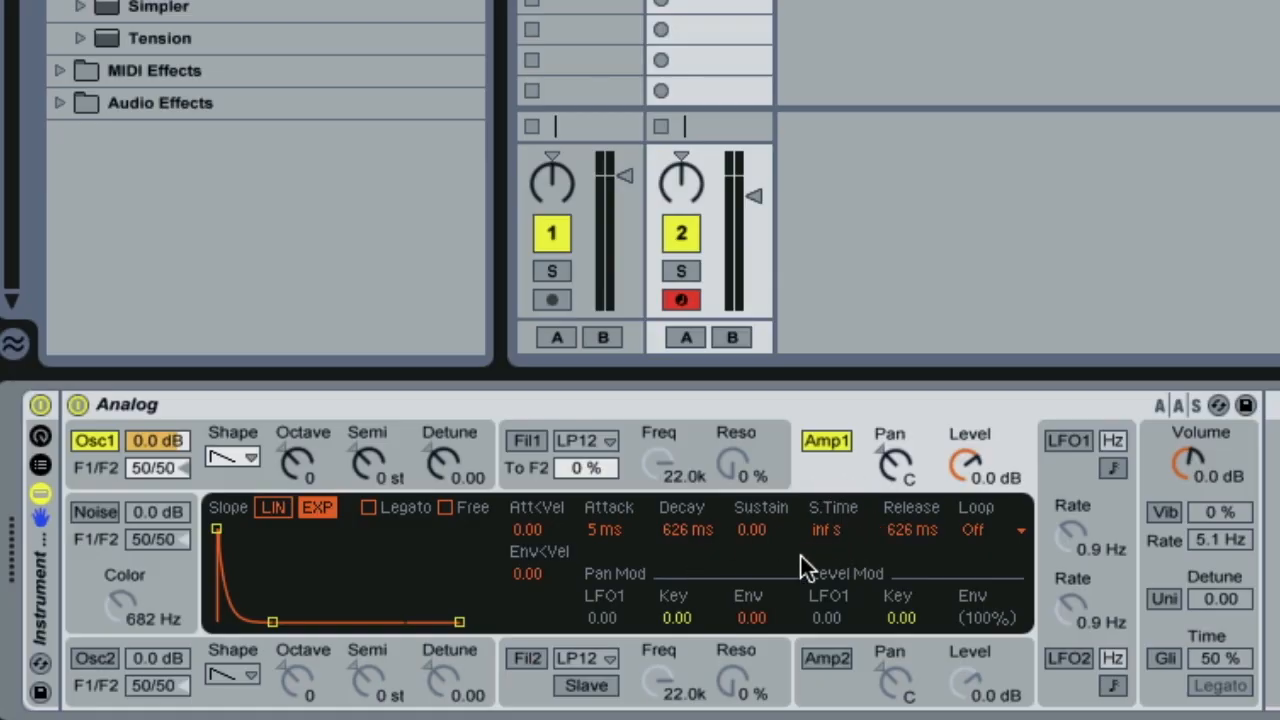
{"action": "left_click_drag", "start_coordinate": [763, 545], "coordinate": [763, 440]}
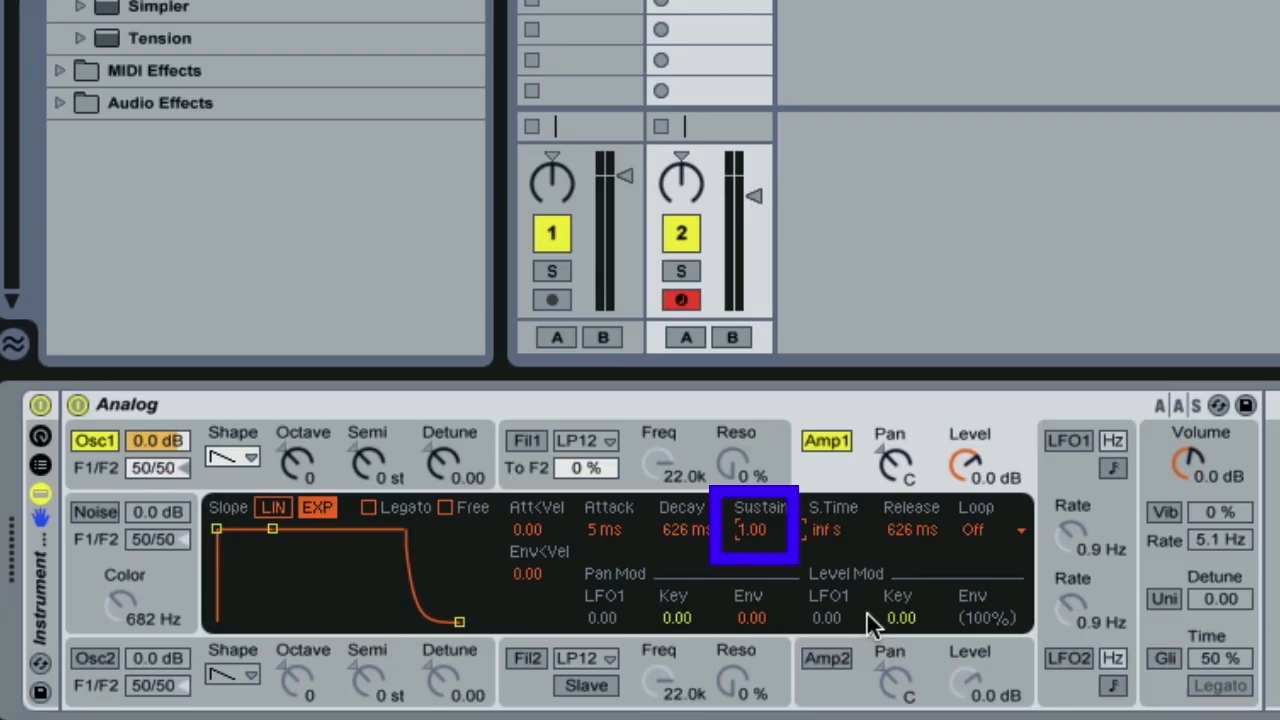
{"action": "left_click_drag", "start_coordinate": [903, 530], "coordinate": [903, 635]}
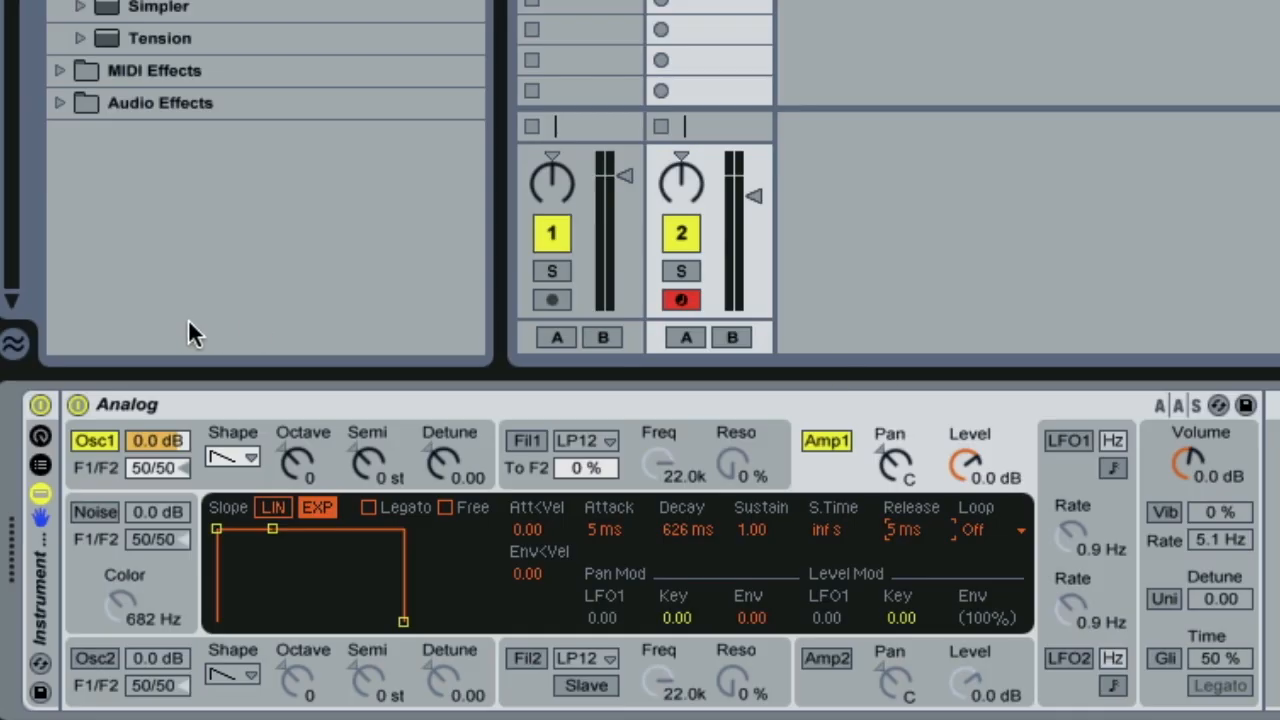
Change oscillator 1 to a square wave and lower its octave to -1.
{"action": "left_click", "coordinate": [232, 458]}
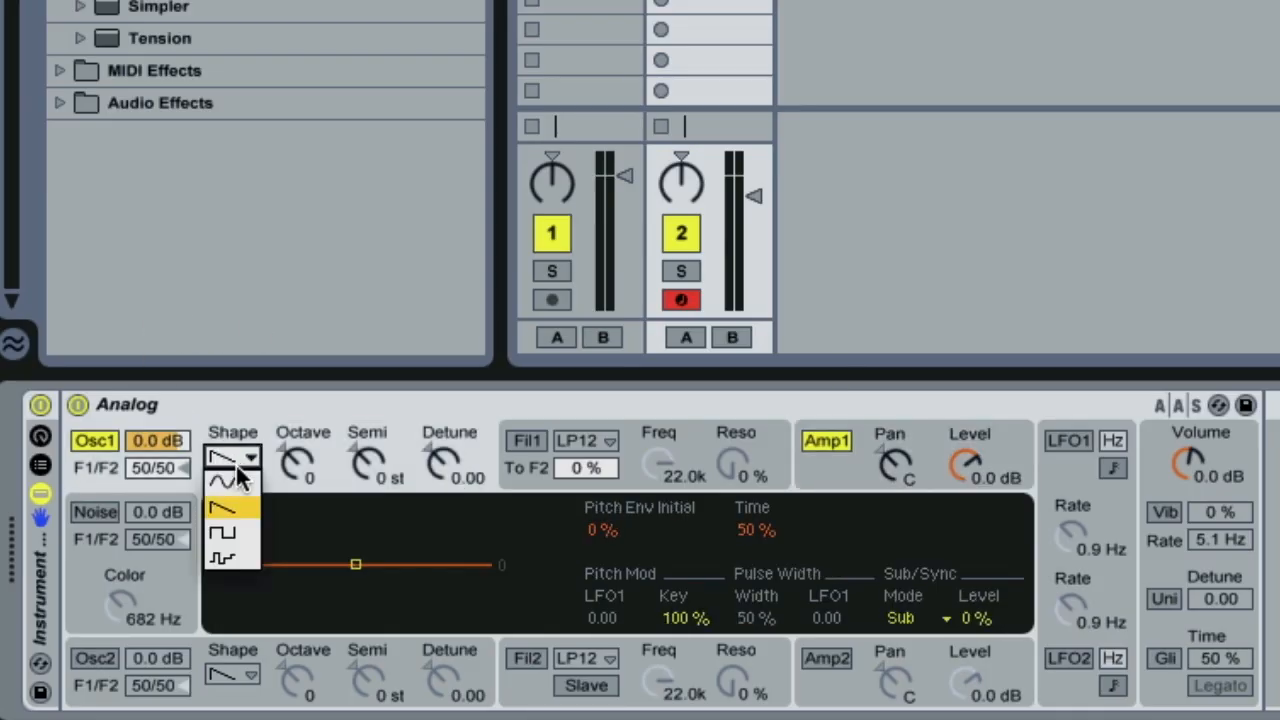
{"action": "left_click", "coordinate": [240, 526]}
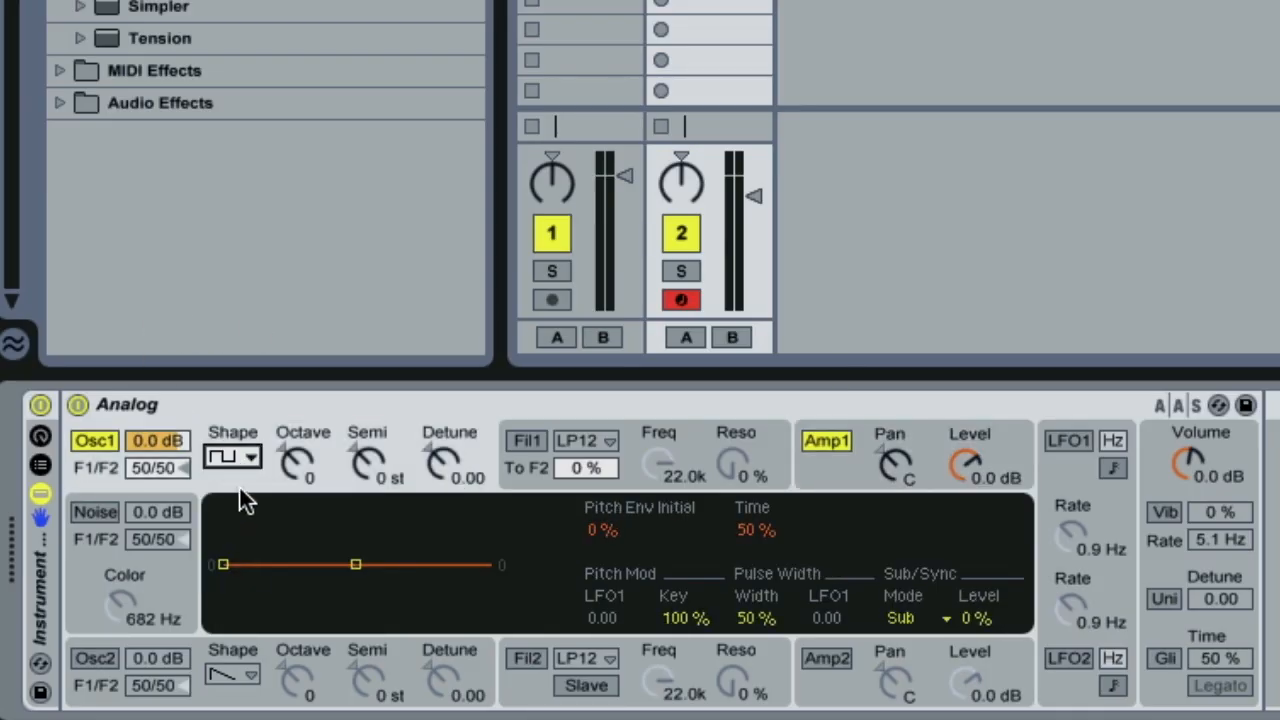
{"action": "left_click_drag", "start_coordinate": [289, 464], "coordinate": [289, 487]}
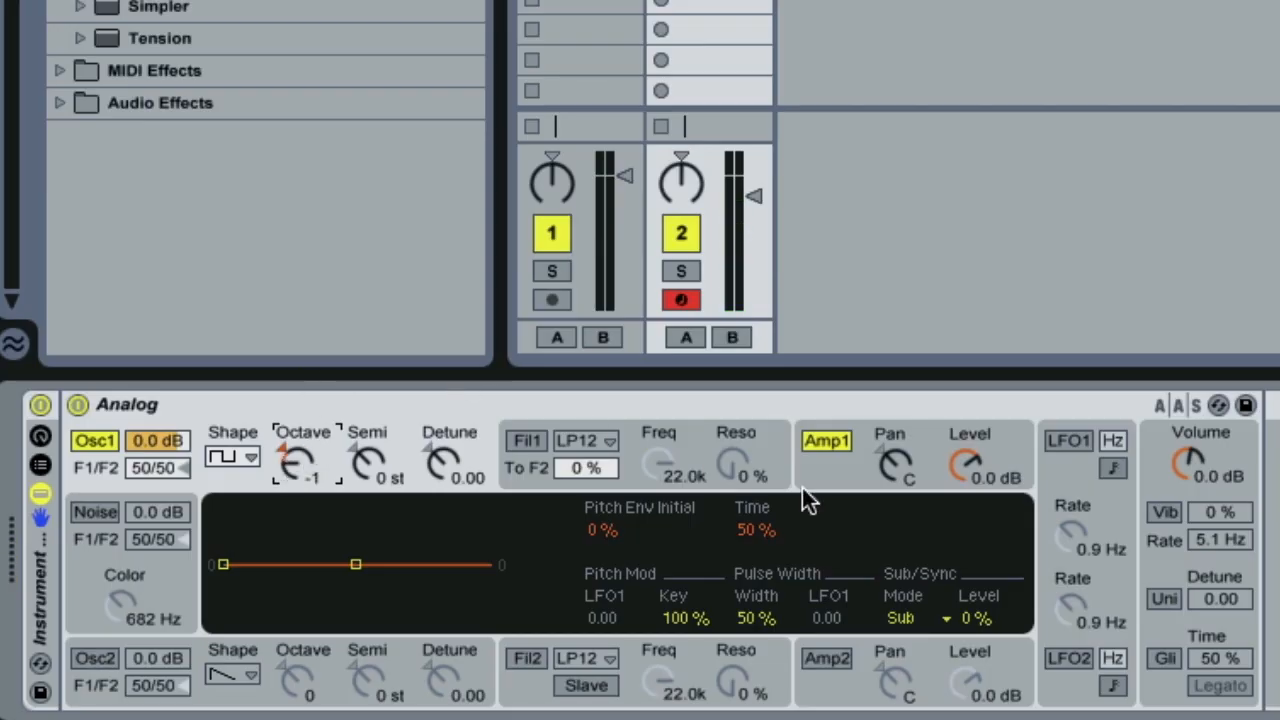
Change the number of keyboard voices in Analog's global settings.
{"action": "left_click", "coordinate": [1163, 452]}
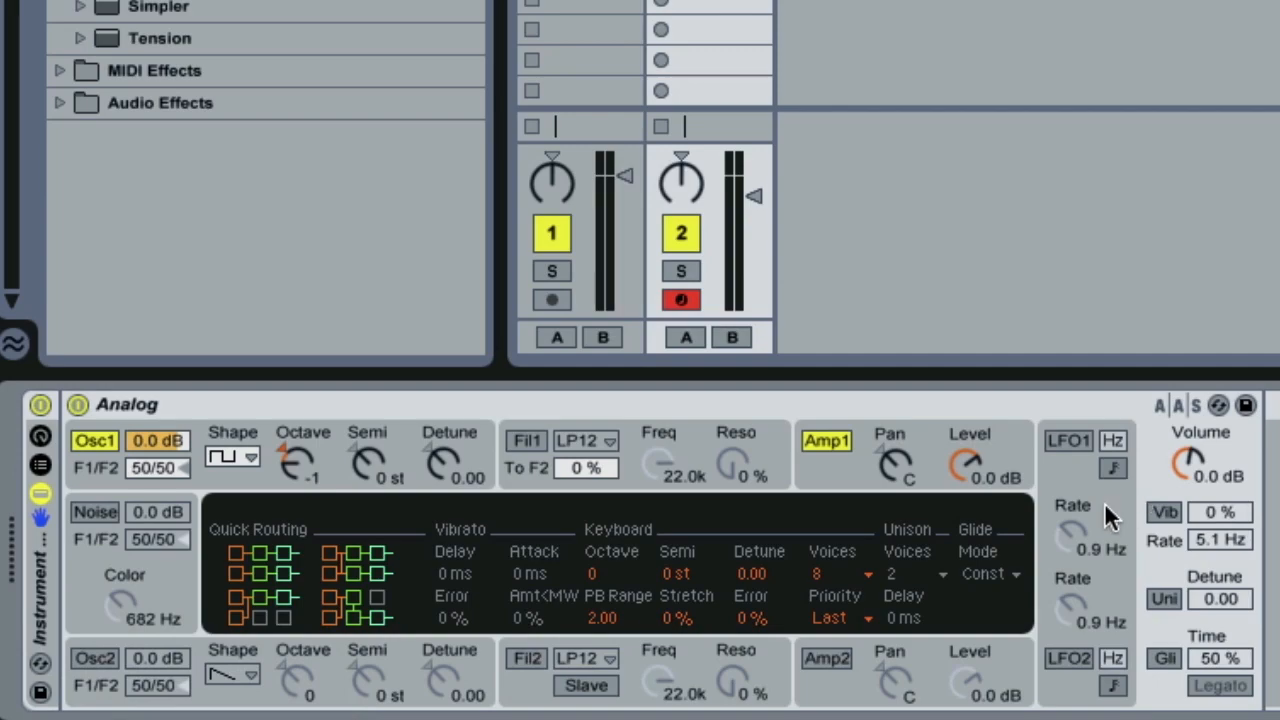
{"action": "left_click", "coordinate": [840, 573]}
{"action": "left_click", "coordinate": [853, 319]}
Enable filter 1 as an LP24 low-pass and try out its cutoff frequency.
{"action": "left_click", "coordinate": [526, 441]}
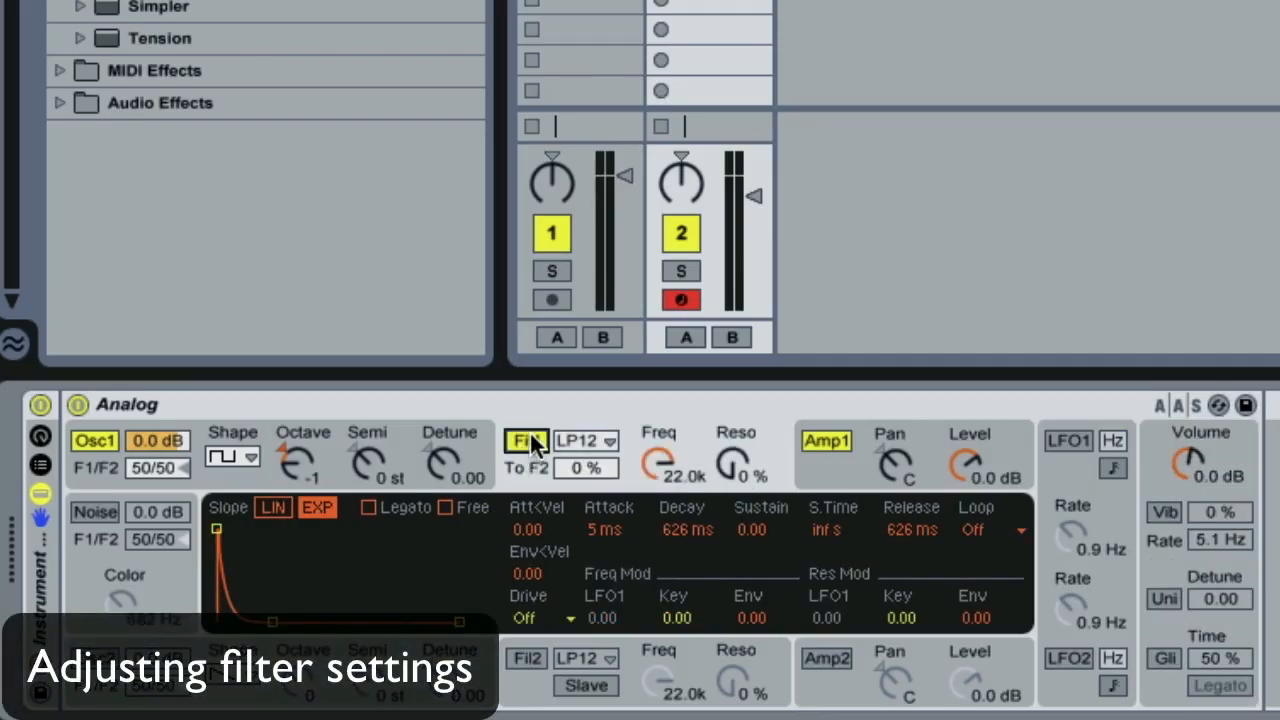
{"action": "left_click", "coordinate": [572, 436]}
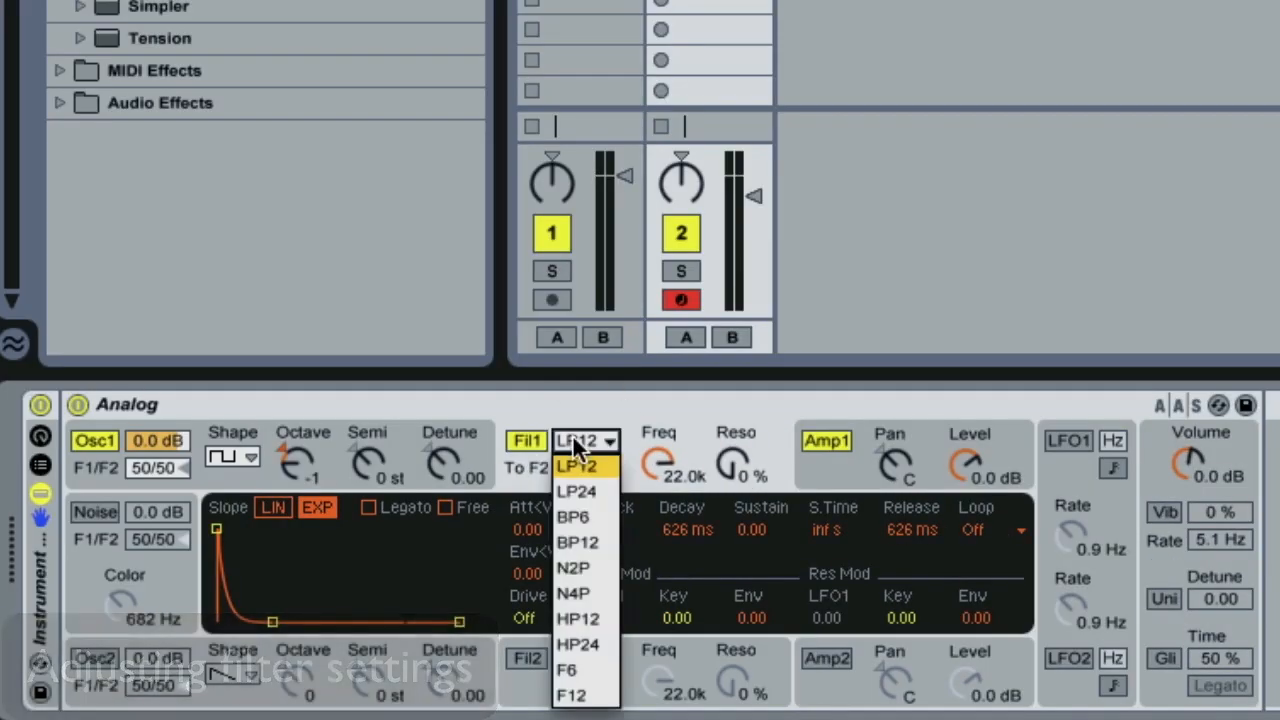
{"action": "left_click", "coordinate": [594, 491]}
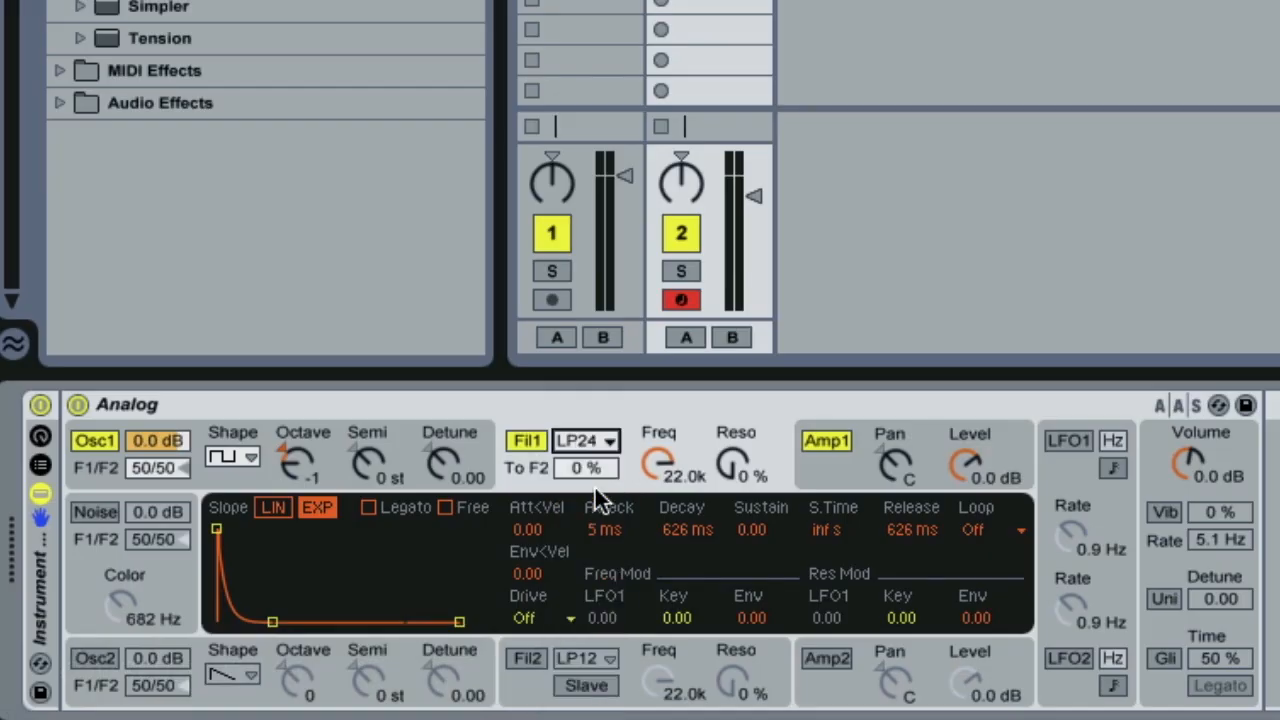
{"action": "left_click_drag", "start_coordinate": [658, 463], "coordinate": [658, 467]}
Add the Saturator preset A Bit Warmer directly after Analog inside the rack.
{"action": "left_click", "coordinate": [58, 104]}
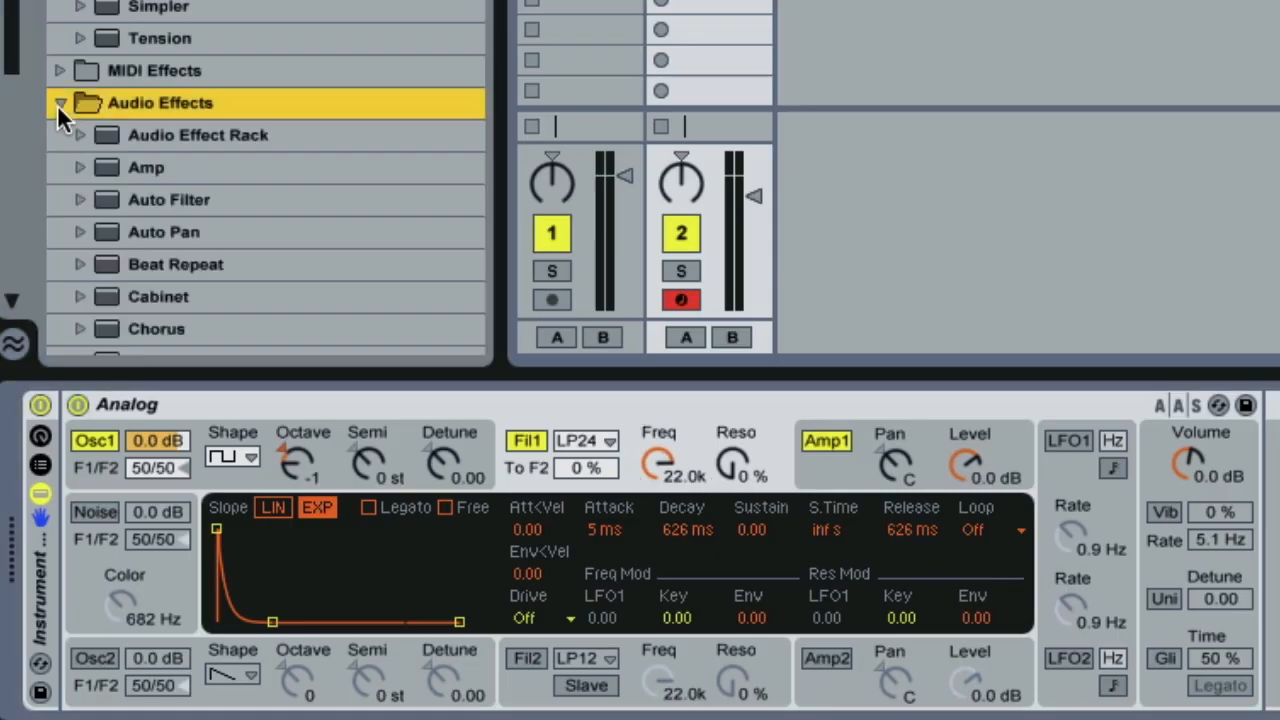
{"action": "scroll", "coordinate": [350, 140], "scroll_direction": "down", "scroll_amount": 15}
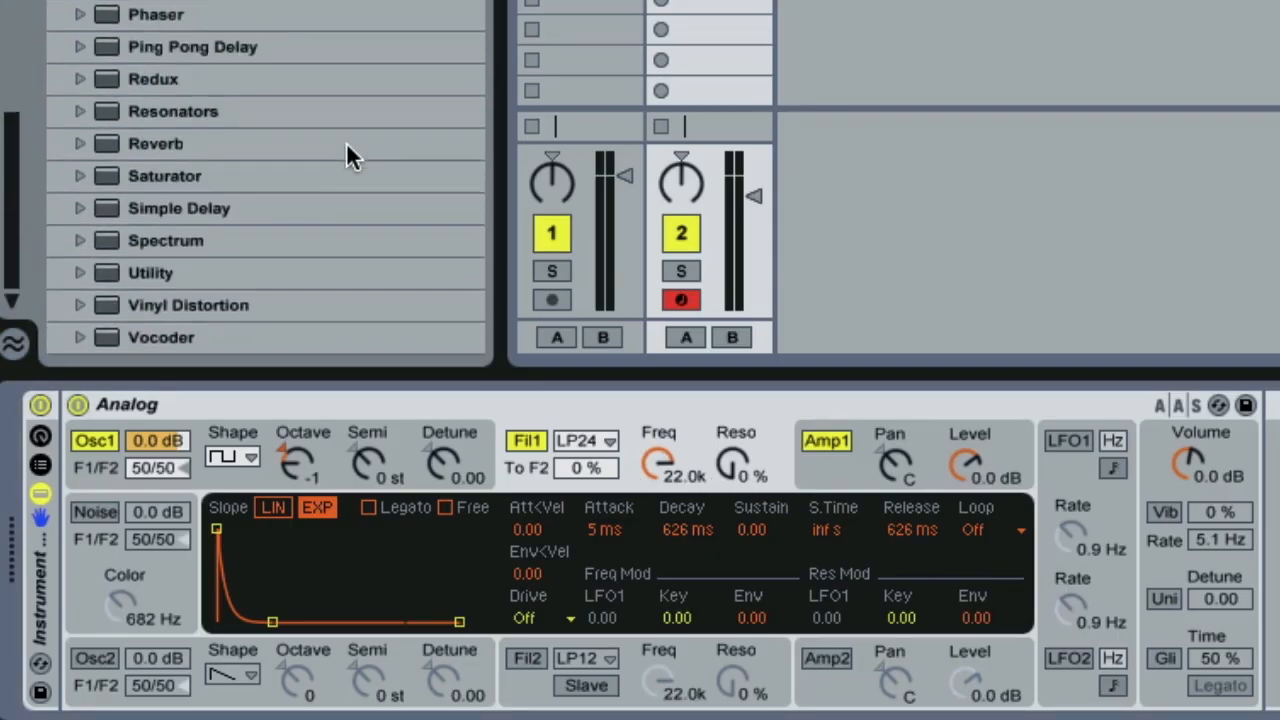
{"action": "left_click", "coordinate": [79, 176]}
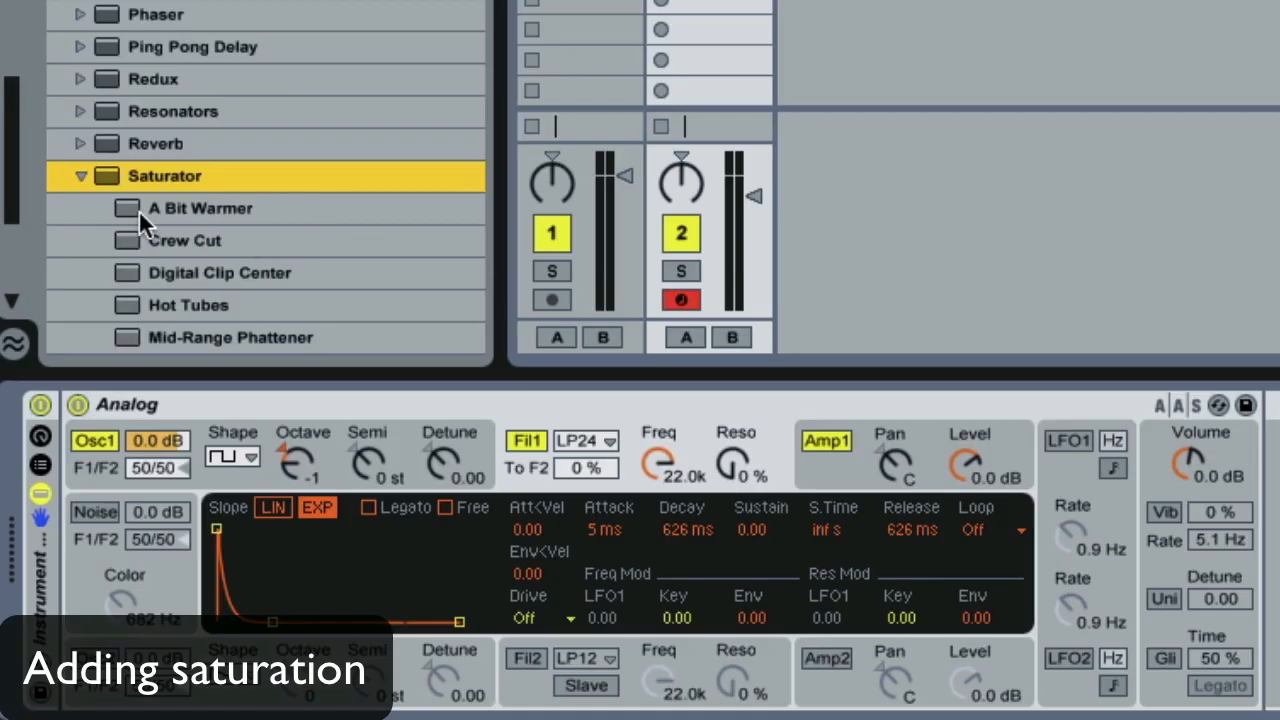
{"action": "left_click_drag", "start_coordinate": [126, 206], "coordinate": [660, 340]}
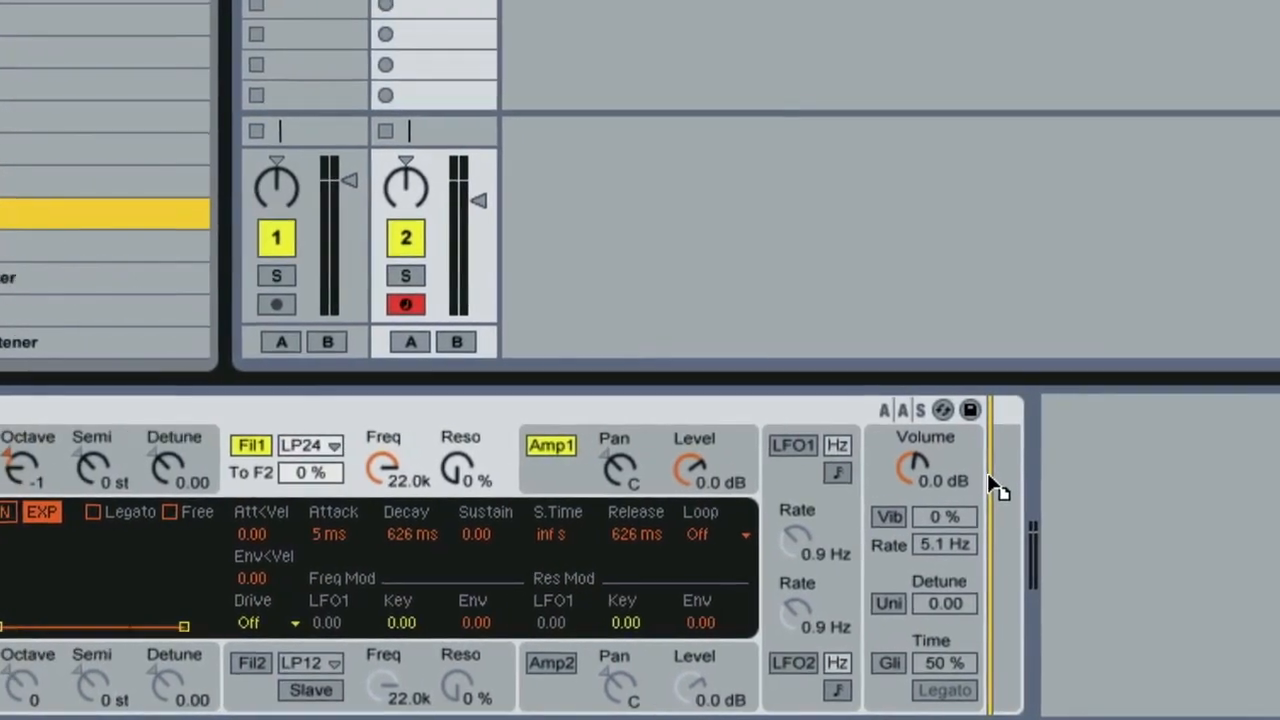
{"action": "left_click_drag", "start_coordinate": [998, 487], "coordinate": [998, 487]}
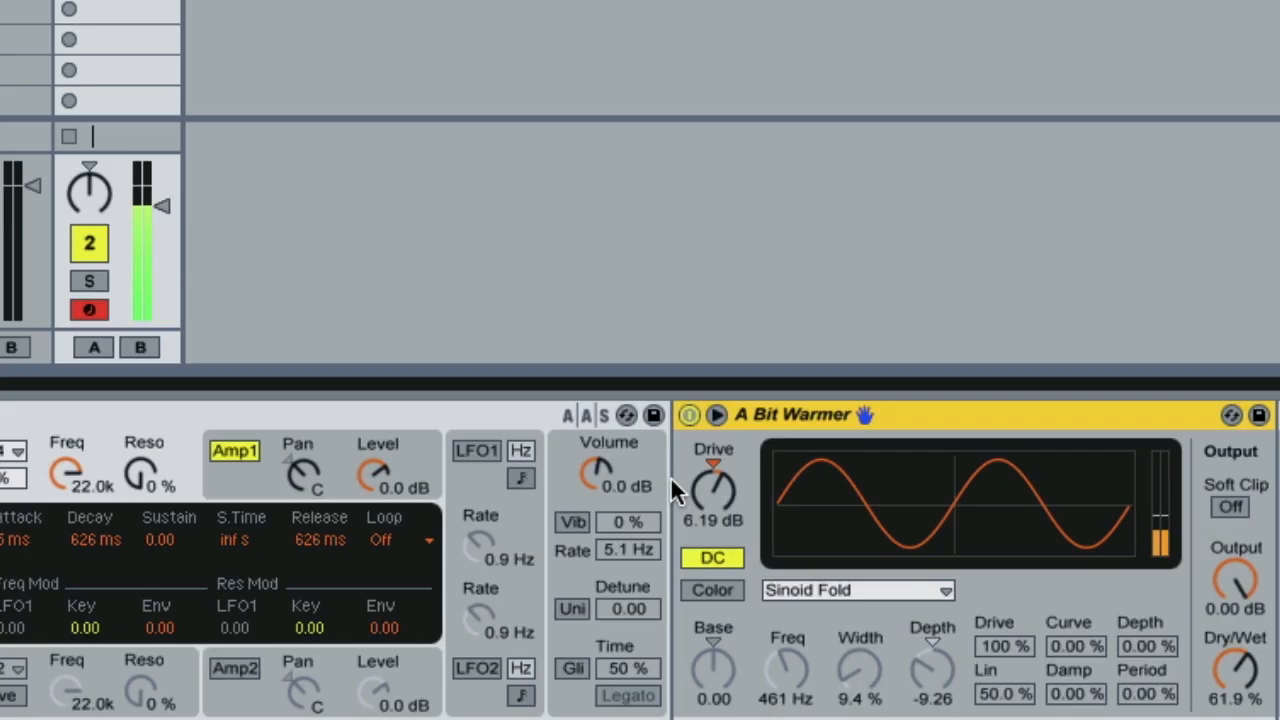
Raise the Drive of the A Bit Warmer saturator and fold the device.
{"action": "left_click_drag", "start_coordinate": [716, 478], "coordinate": [716, 446]}
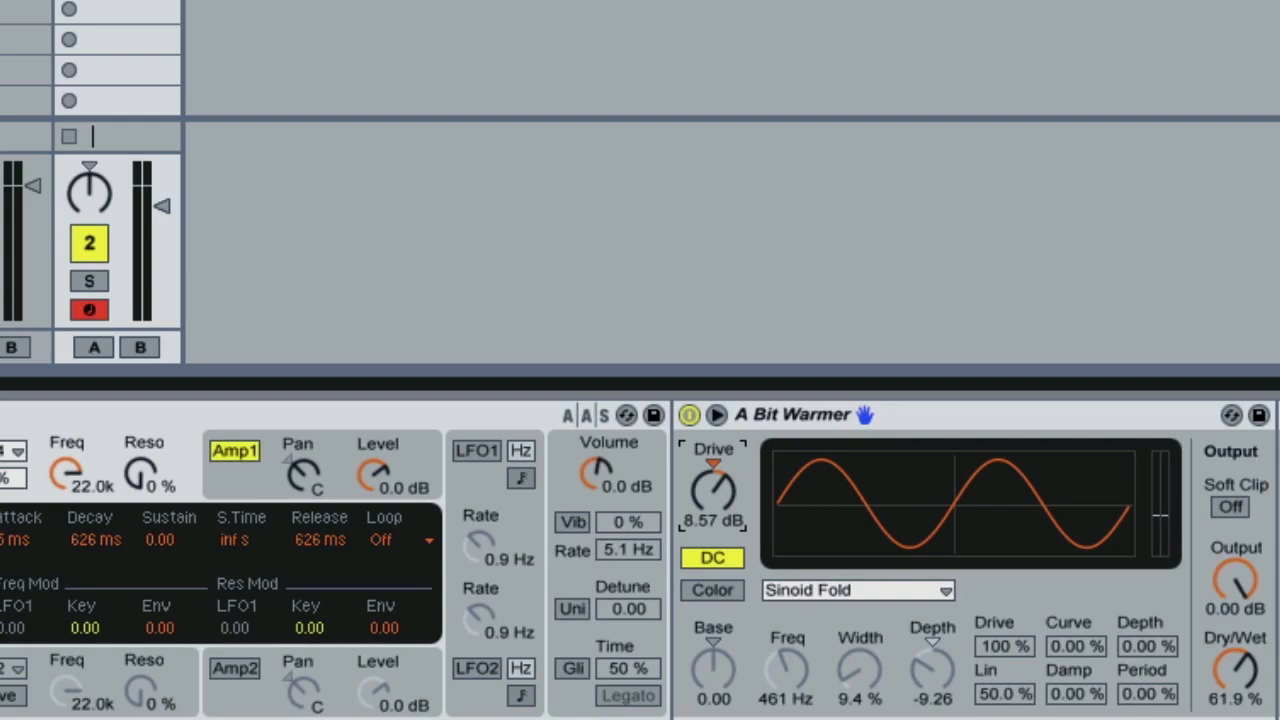
{"action": "left_click_drag", "start_coordinate": [716, 446], "coordinate": [716, 397]}
{"action": "double_click", "coordinate": [920, 412]}
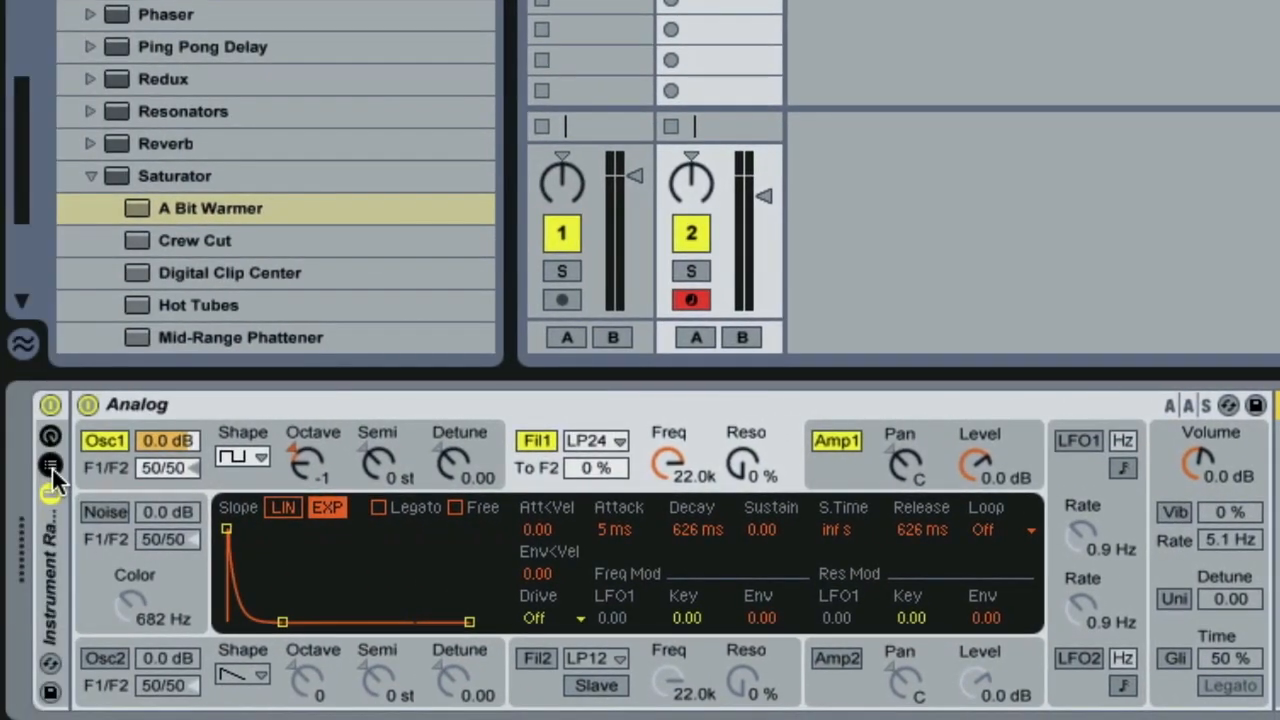
Show the rack's chain list and duplicate the Analog chain.
{"action": "left_click", "coordinate": [52, 467]}
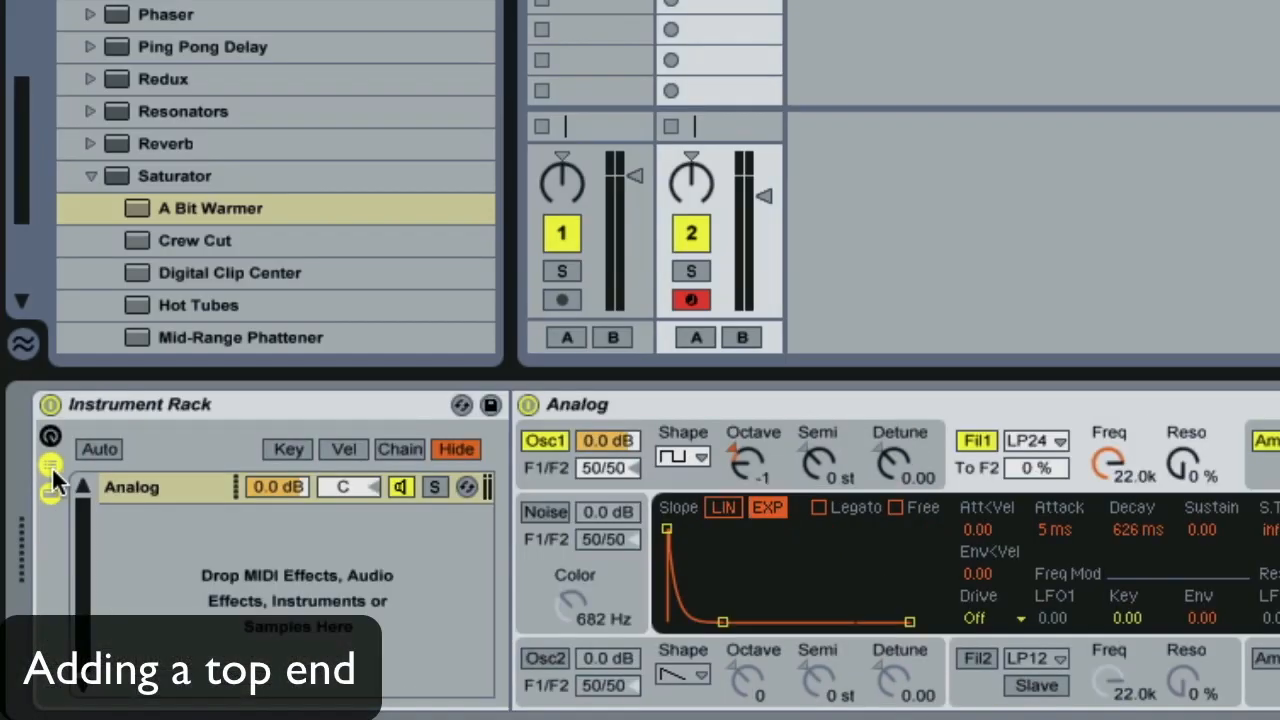
{"action": "left_click", "coordinate": [140, 565]}
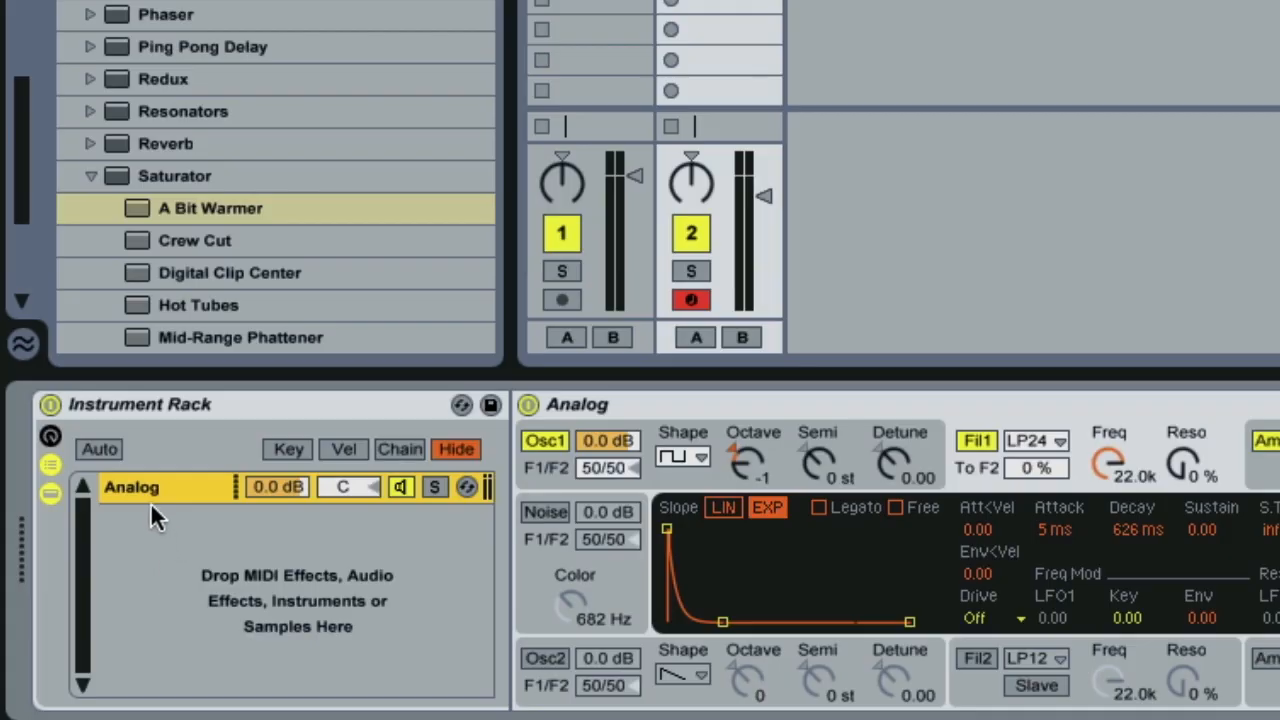
{"action": "right_click", "coordinate": [128, 484]}
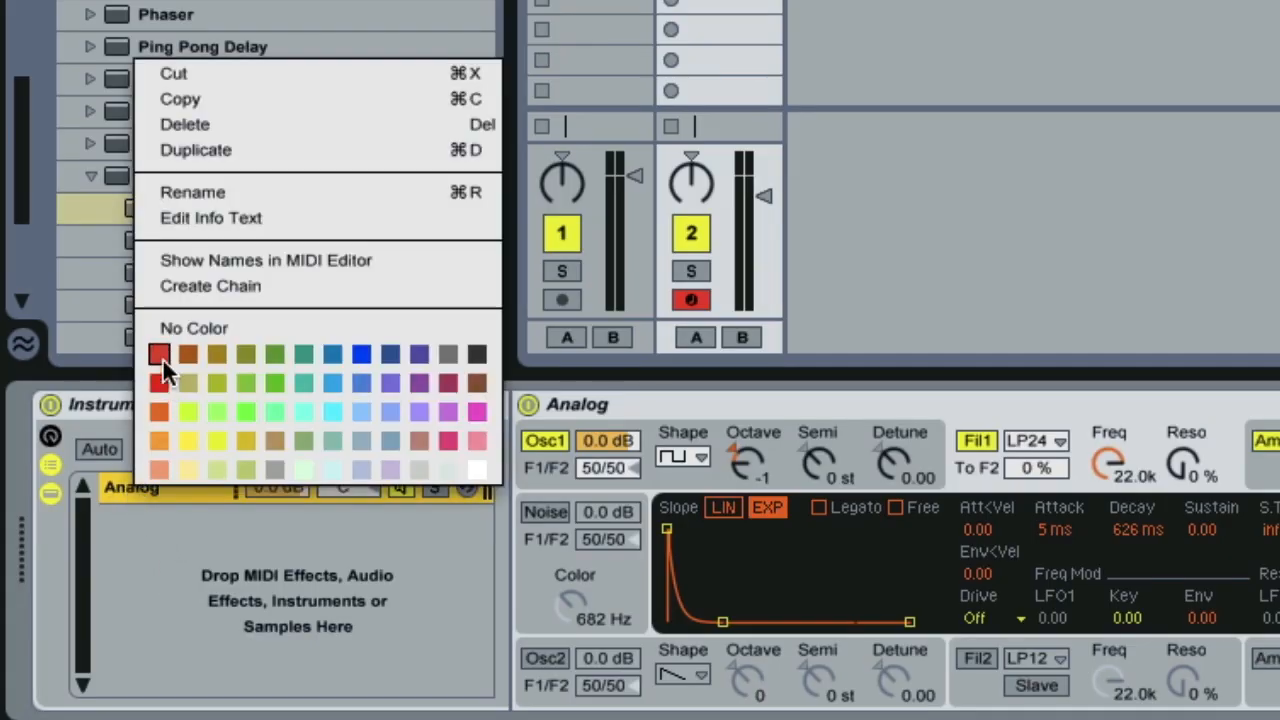
{"action": "left_click", "coordinate": [192, 144]}
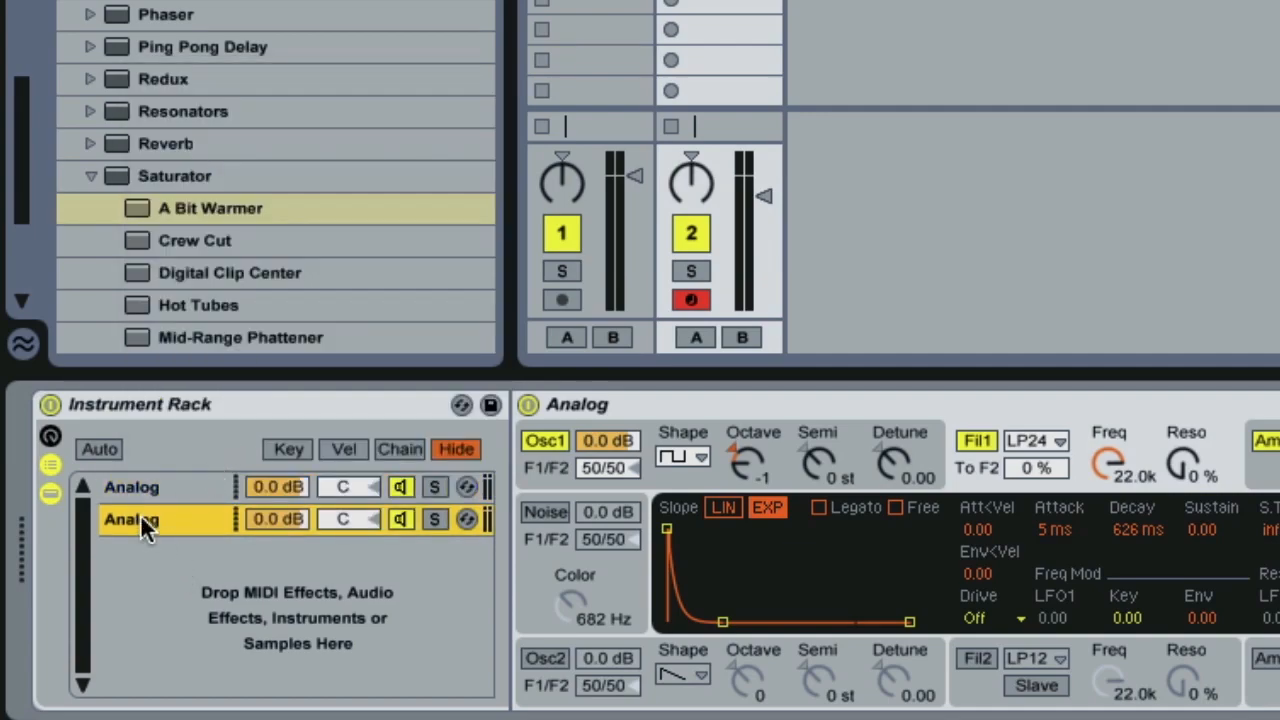
Rename the duplicated chain to Mid and the original Analog chain to Top.
{"action": "right_click", "coordinate": [140, 515]}
{"action": "left_click", "coordinate": [205, 222]}
{"action": "type", "text": "Mid"}
{"action": "key", "text": "Return"}
{"action": "right_click", "coordinate": [142, 489]}
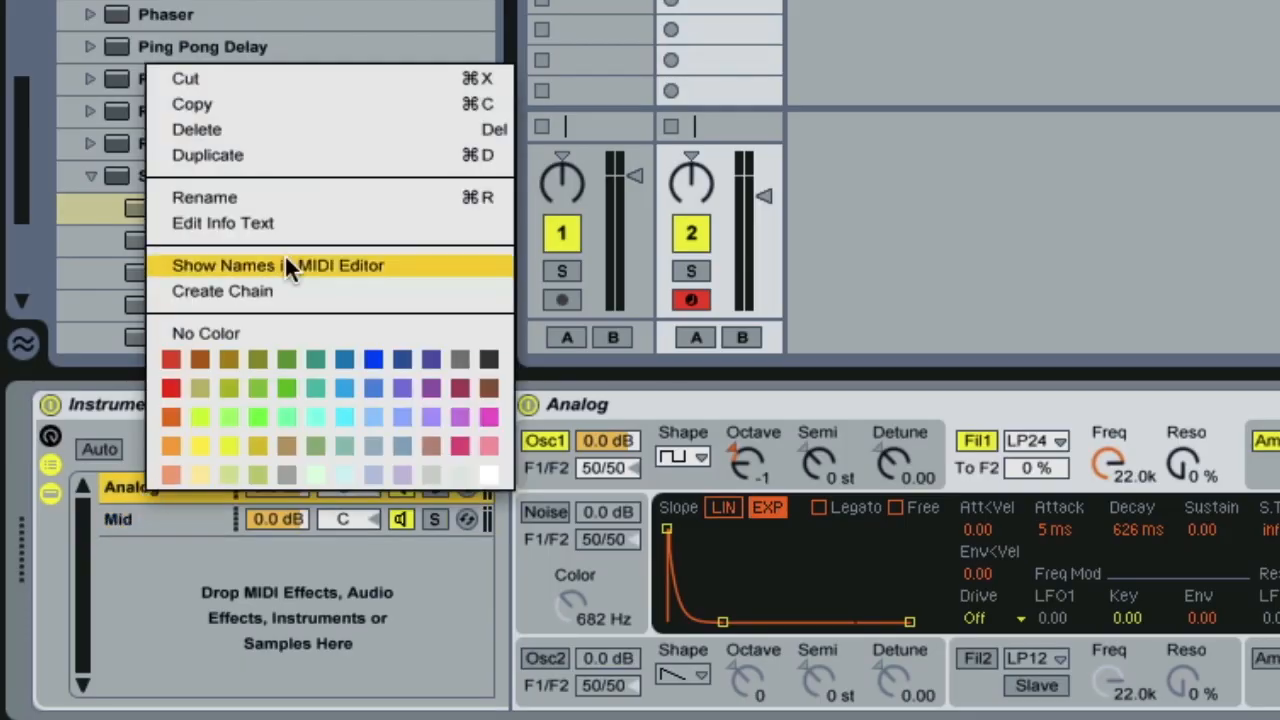
{"action": "left_click", "coordinate": [271, 201]}
{"action": "type", "text": "Top"}
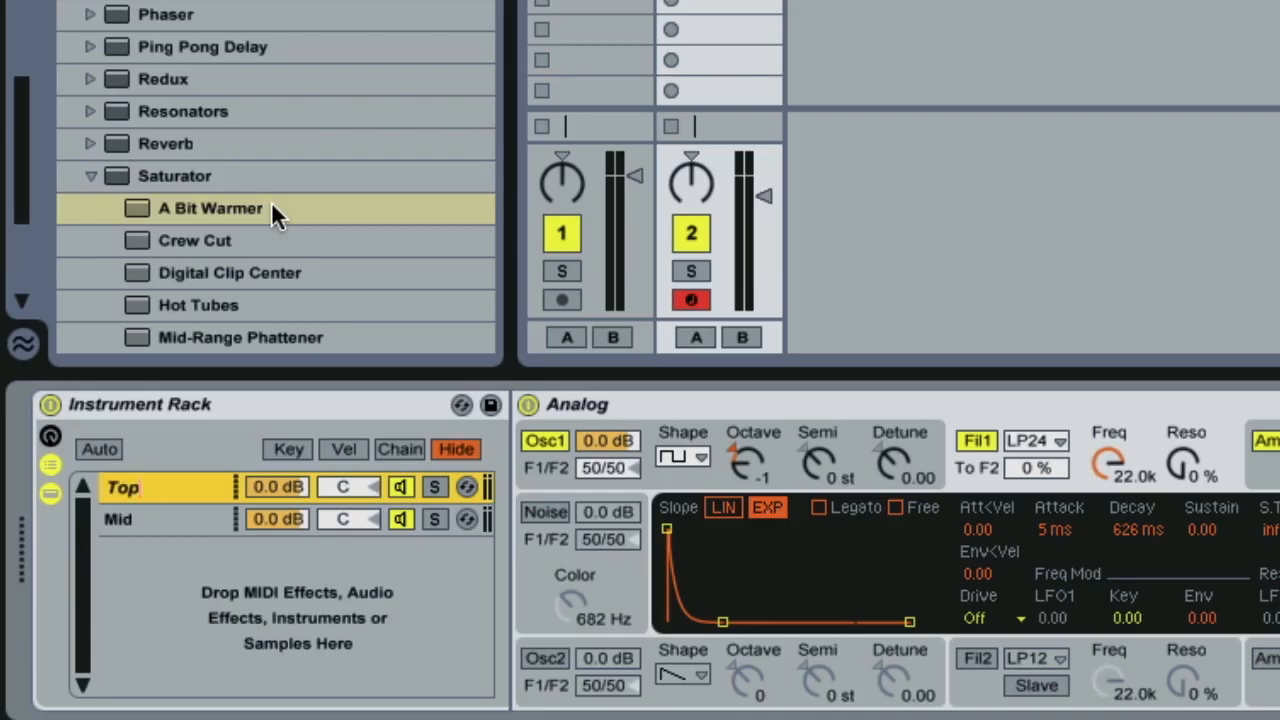
{"action": "key", "text": "Return"}
Solo the Top chain and set its oscillator 1 octave to -2.
{"action": "left_click", "coordinate": [434, 487]}
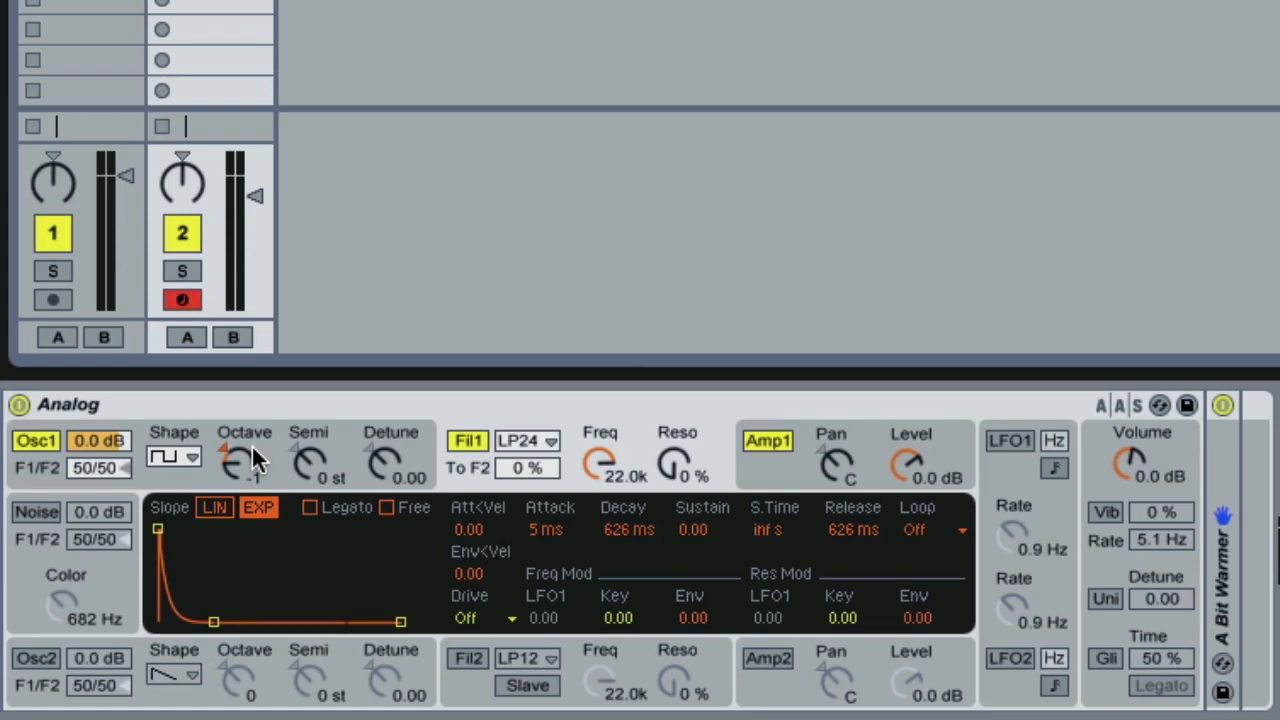
{"action": "left_click_drag", "start_coordinate": [238, 460], "coordinate": [238, 490]}
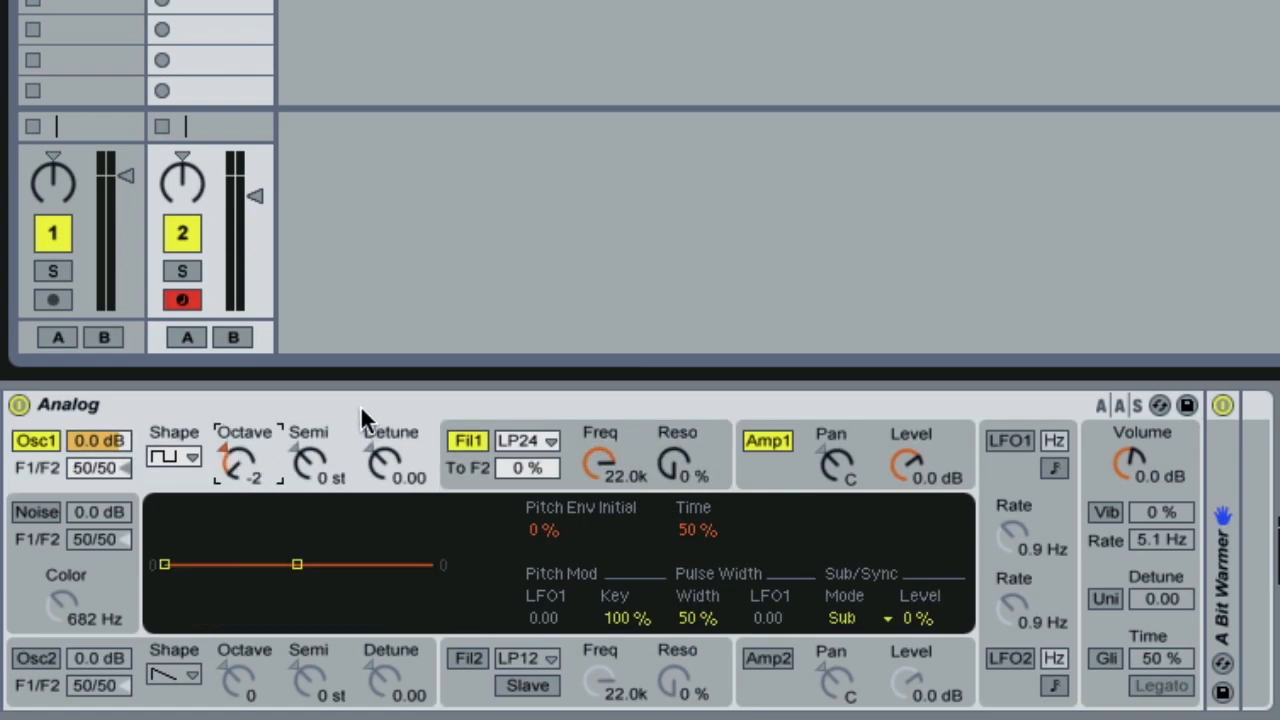
Switch the Top chain's filter 1 to HP24 with a 1.7k frequency and 38 % resonance.
{"action": "left_click", "coordinate": [546, 441]}
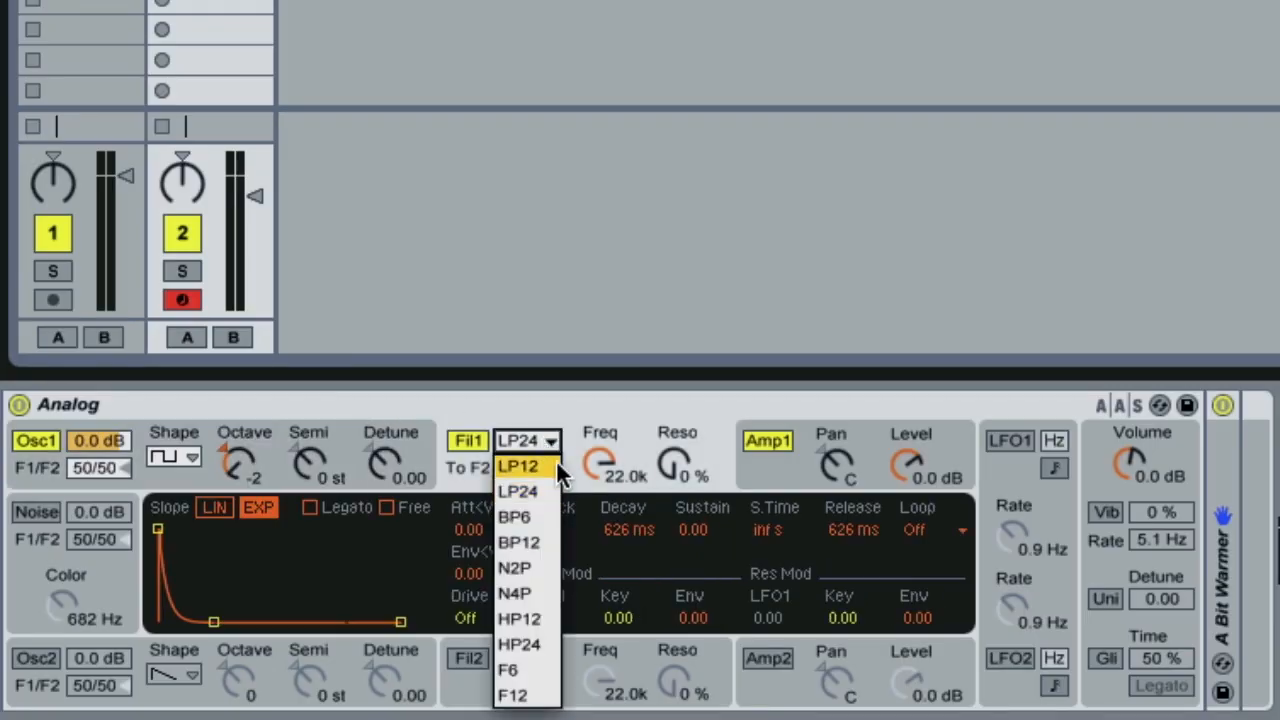
{"action": "left_click", "coordinate": [534, 645]}
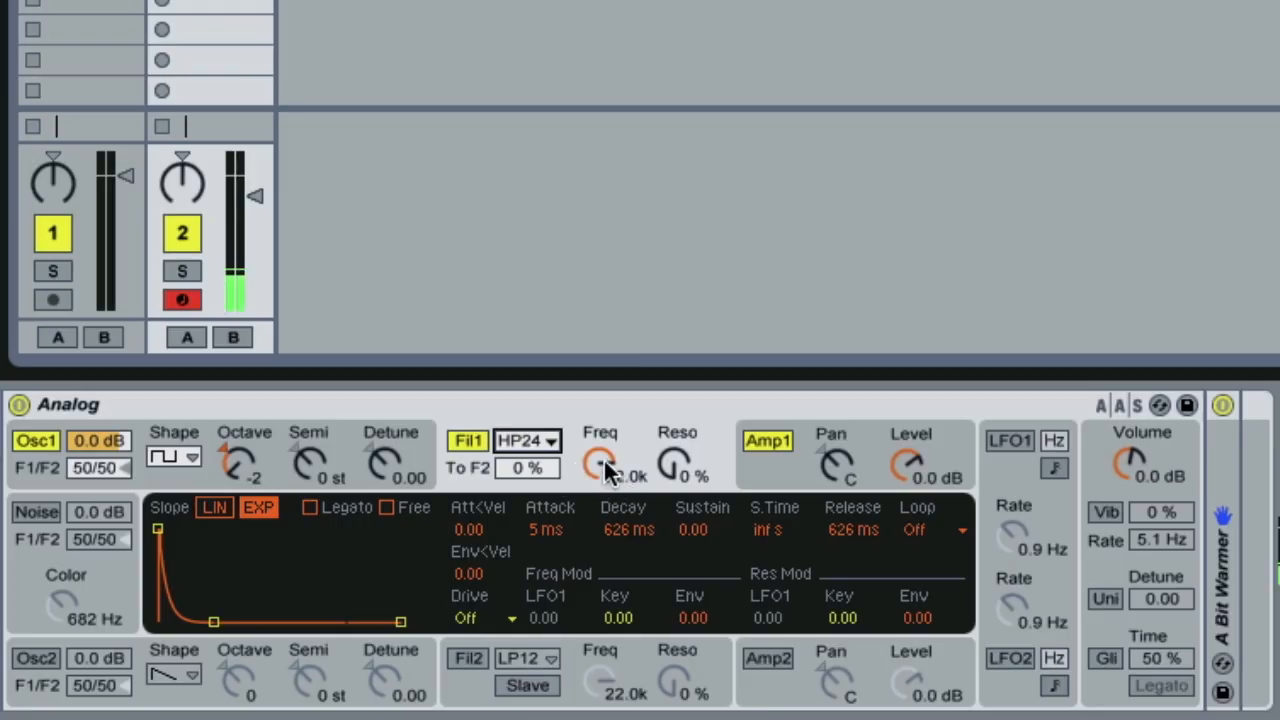
{"action": "left_click_drag", "start_coordinate": [603, 457], "coordinate": [603, 518]}
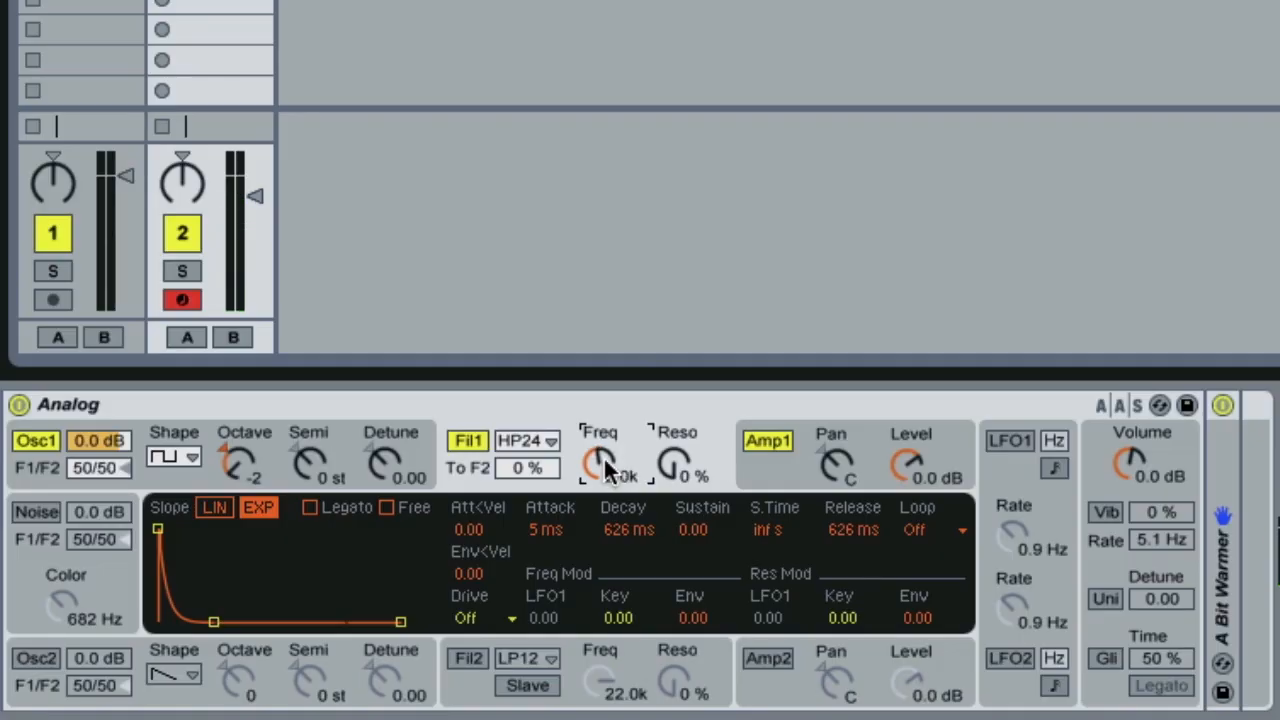
{"action": "left_click_drag", "start_coordinate": [668, 465], "coordinate": [668, 429]}
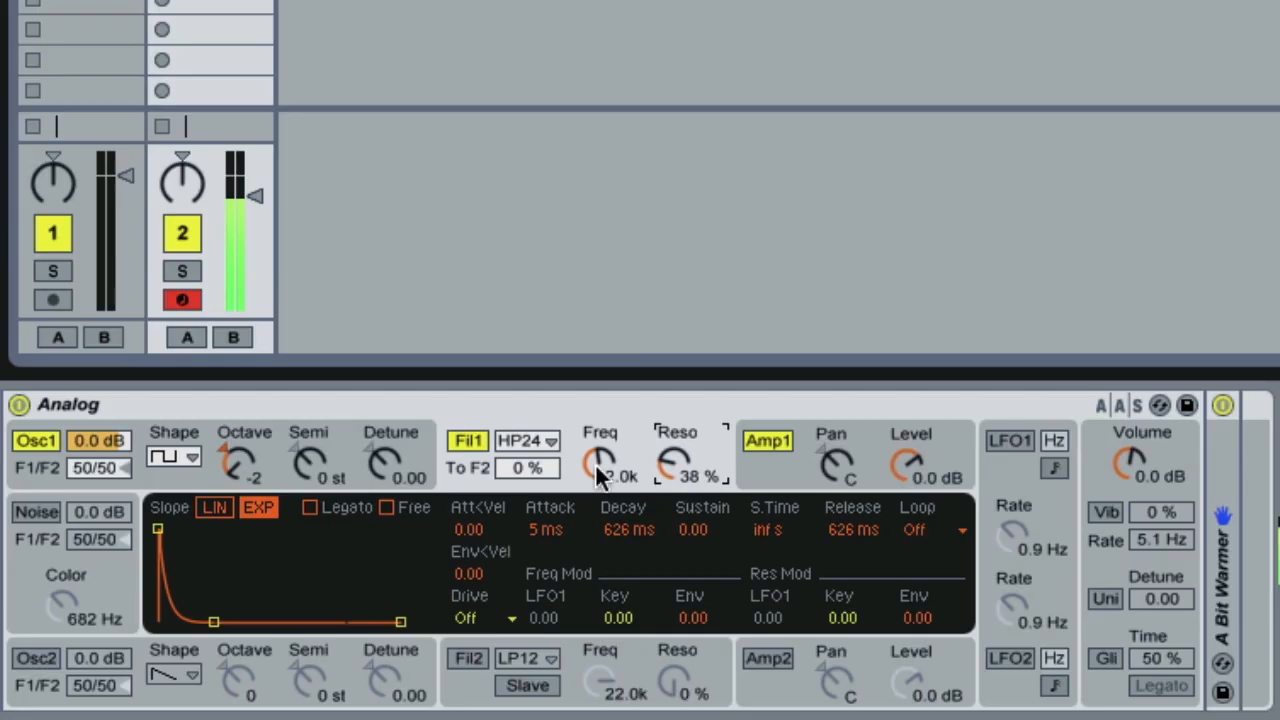
{"action": "left_click_drag", "start_coordinate": [595, 463], "coordinate": [595, 466]}
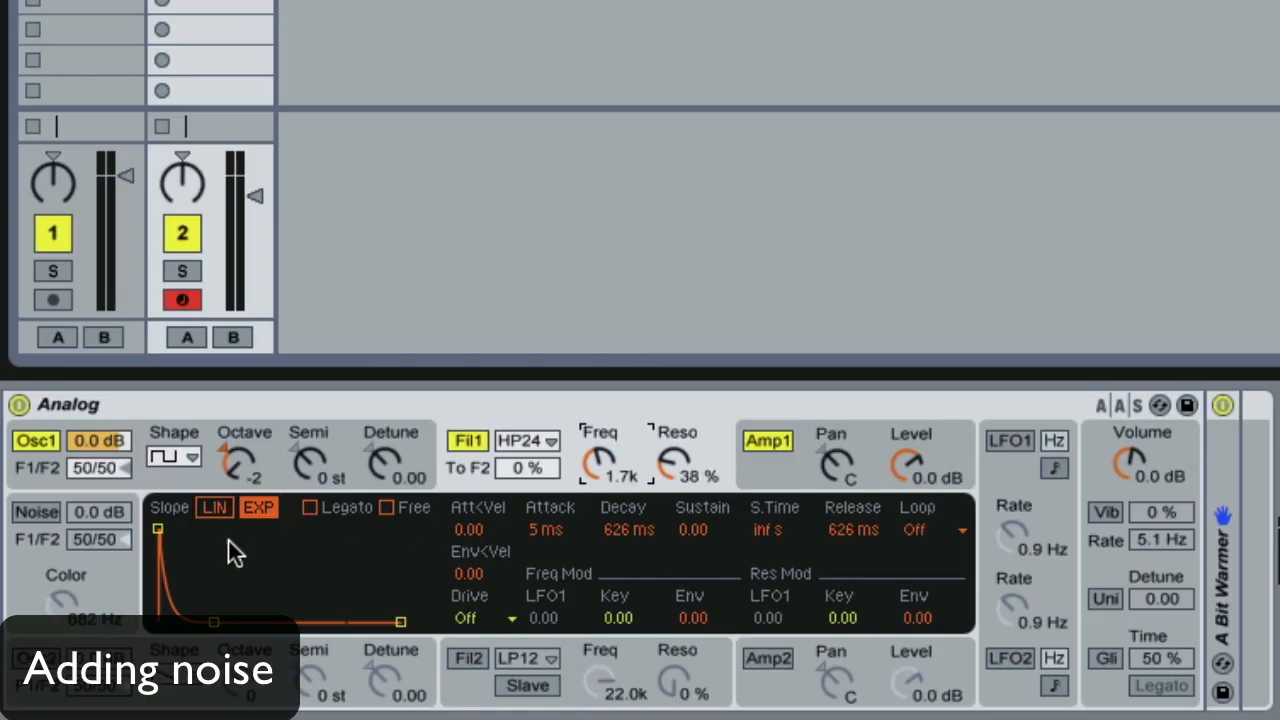
Turn on the noise generator and route both noise and oscillator 1 fully to filter F1.
{"action": "left_click", "coordinate": [36, 509]}
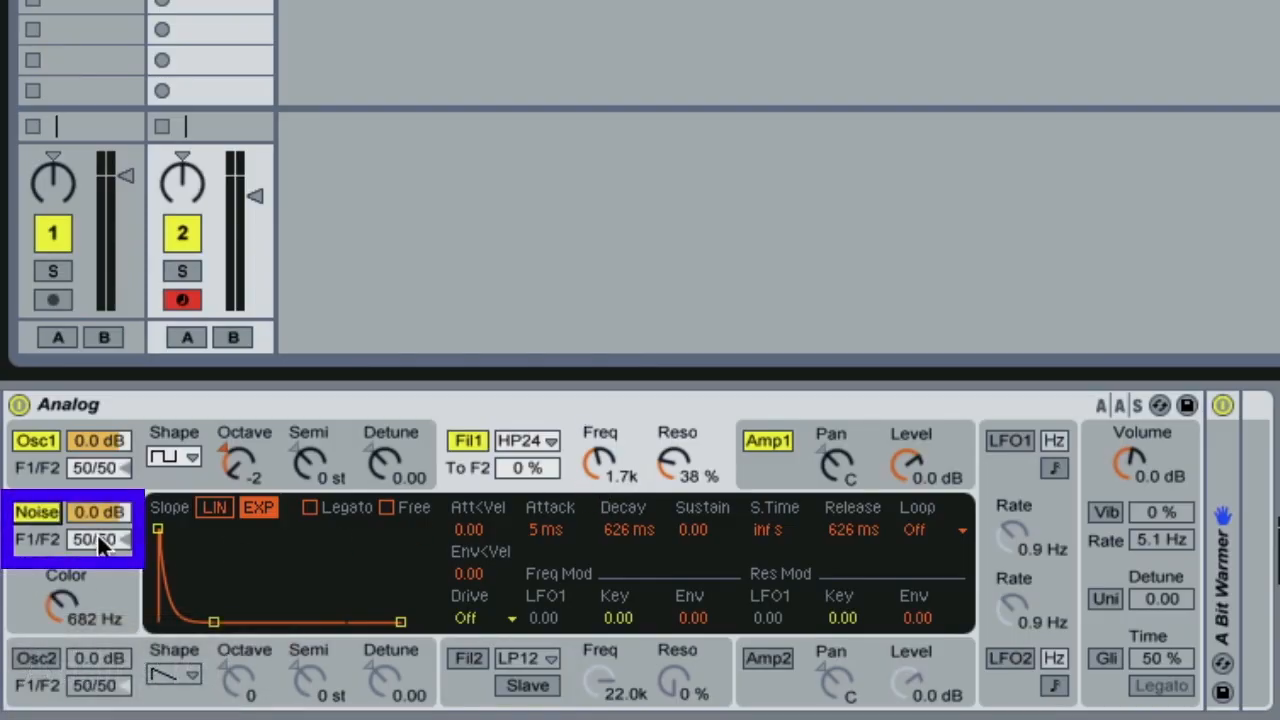
{"action": "left_click_drag", "start_coordinate": [112, 540], "coordinate": [83, 553]}
{"action": "left_click_drag", "start_coordinate": [100, 470], "coordinate": [100, 490]}
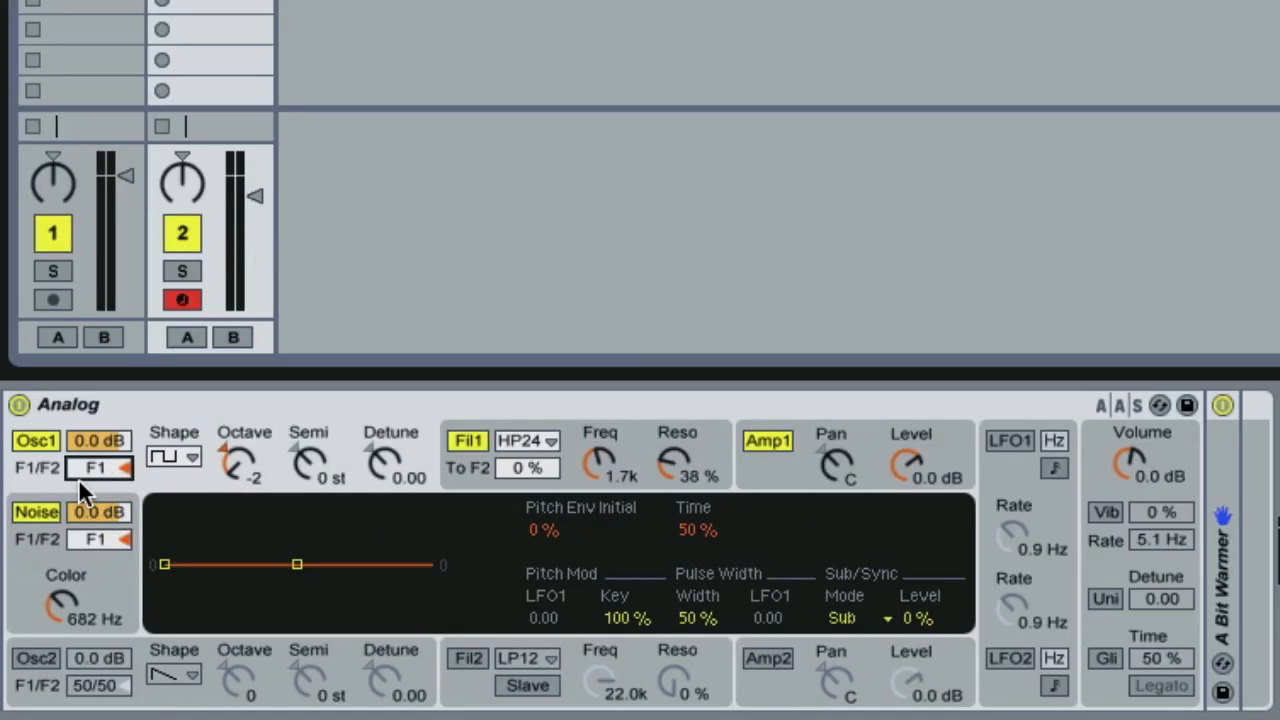
Set the Top chain's noise color to 22.0 kHz and lower the noise level to -38 dB.
{"action": "left_click_drag", "start_coordinate": [59, 600], "coordinate": [59, 540]}
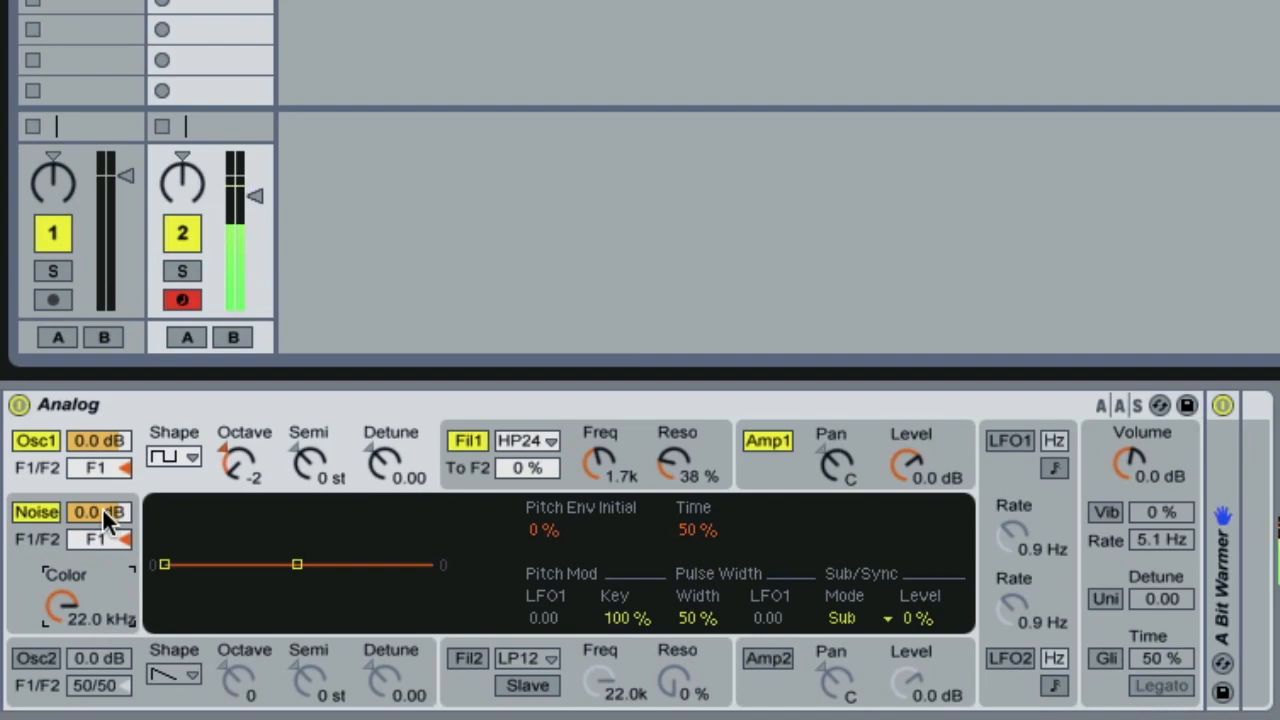
{"action": "left_click_drag", "start_coordinate": [95, 500], "coordinate": [95, 568]}
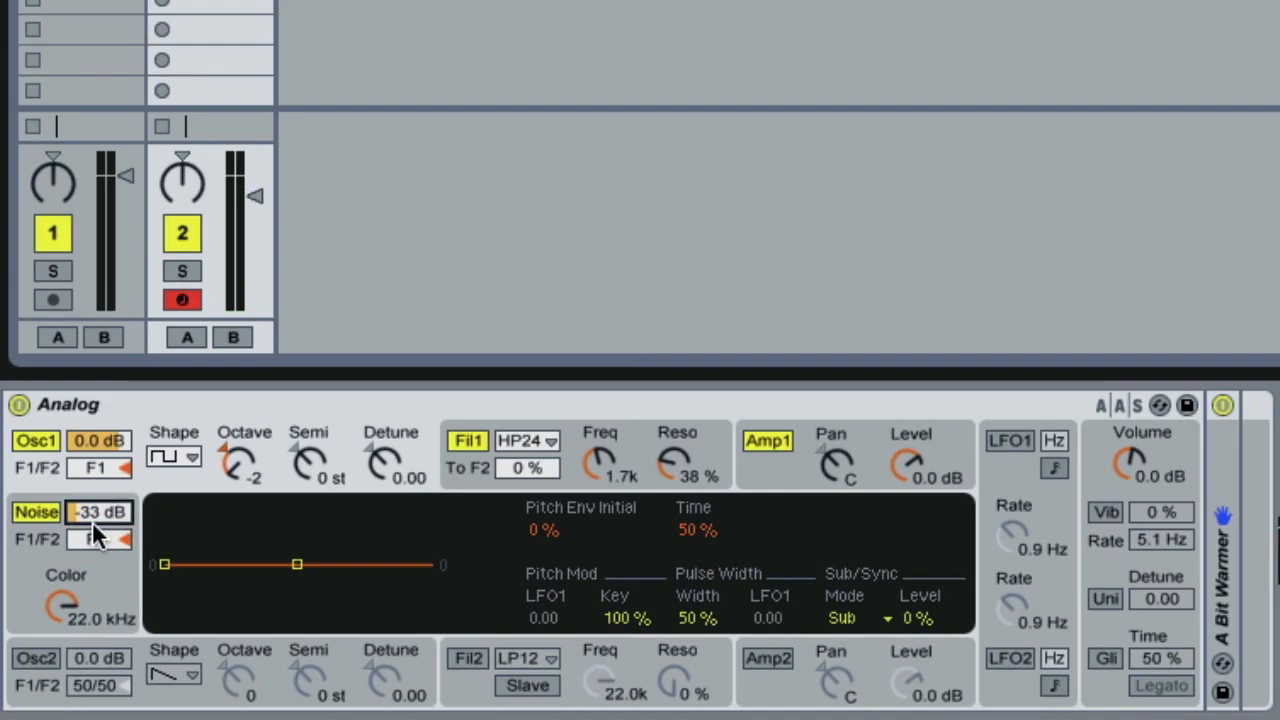
{"action": "left_click_drag", "start_coordinate": [92, 516], "coordinate": [92, 533]}
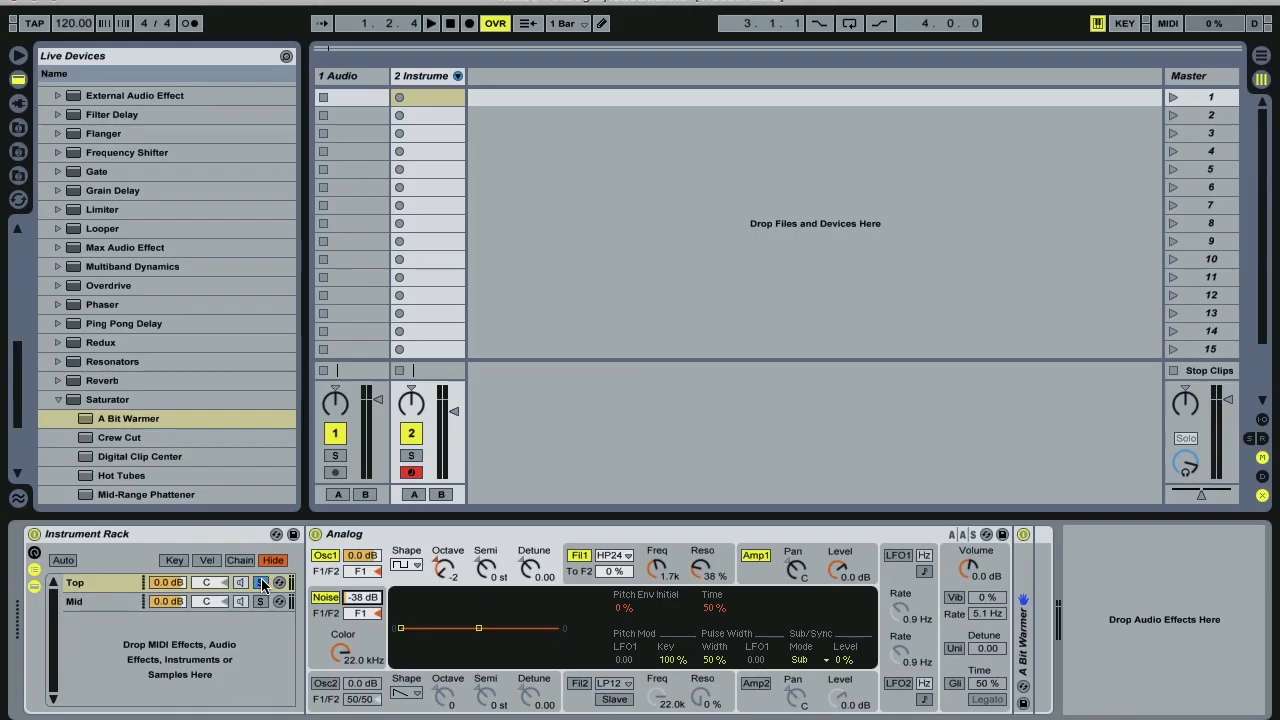
Unsolo the Top chain and add a Utility after the Instrument Rack with its gain at -6.67 dB.
{"action": "left_click", "coordinate": [263, 584]}
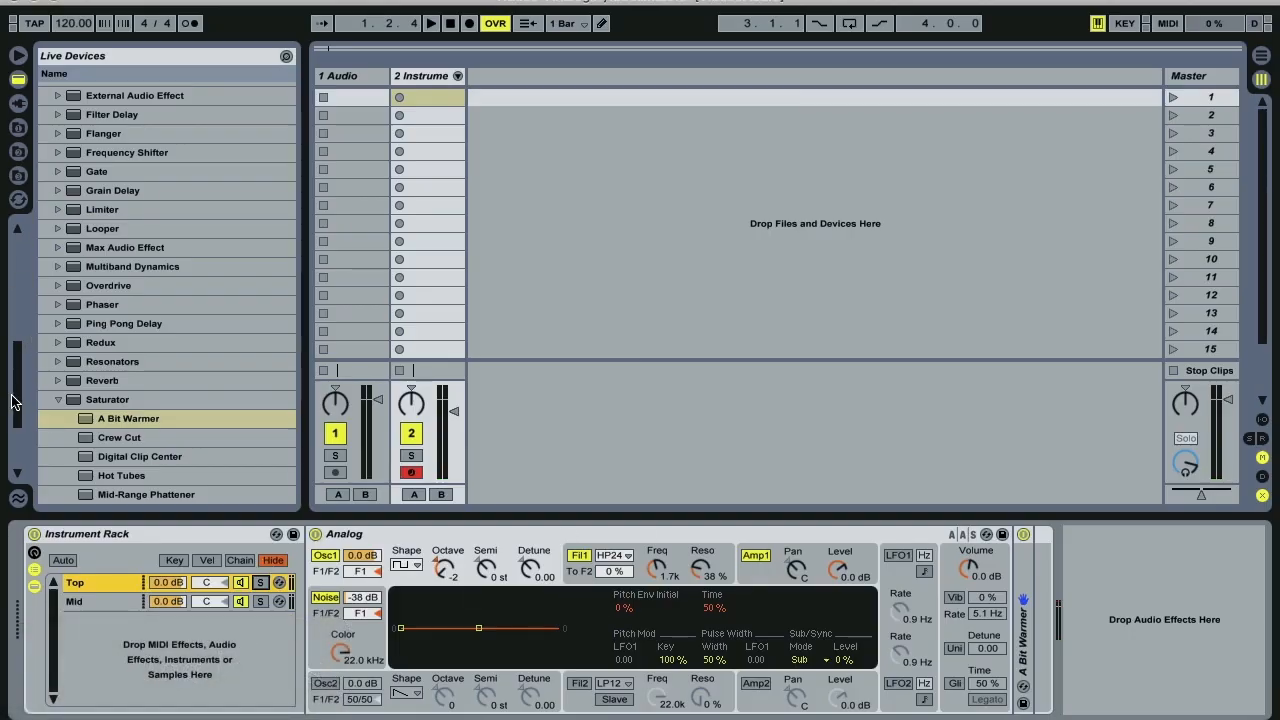
{"action": "left_click_drag", "start_coordinate": [17, 389], "coordinate": [1195, 653]}
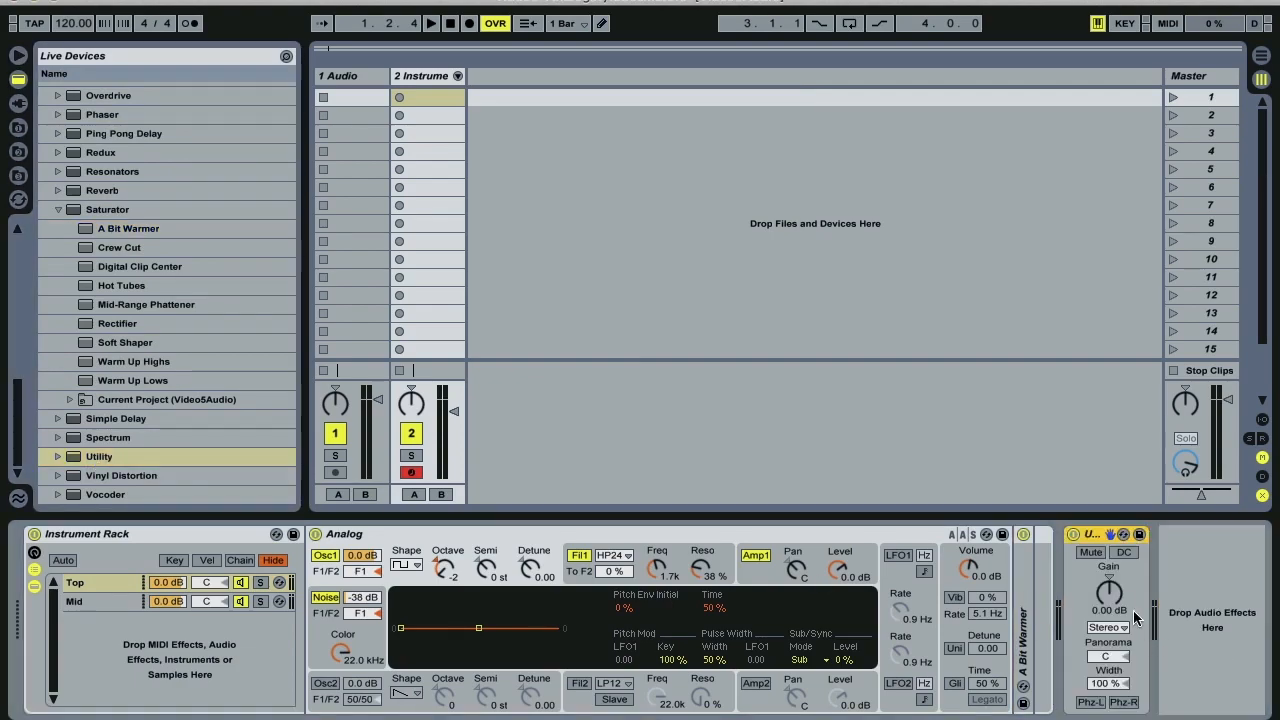
{"action": "left_click_drag", "start_coordinate": [1108, 592], "coordinate": [1108, 615]}
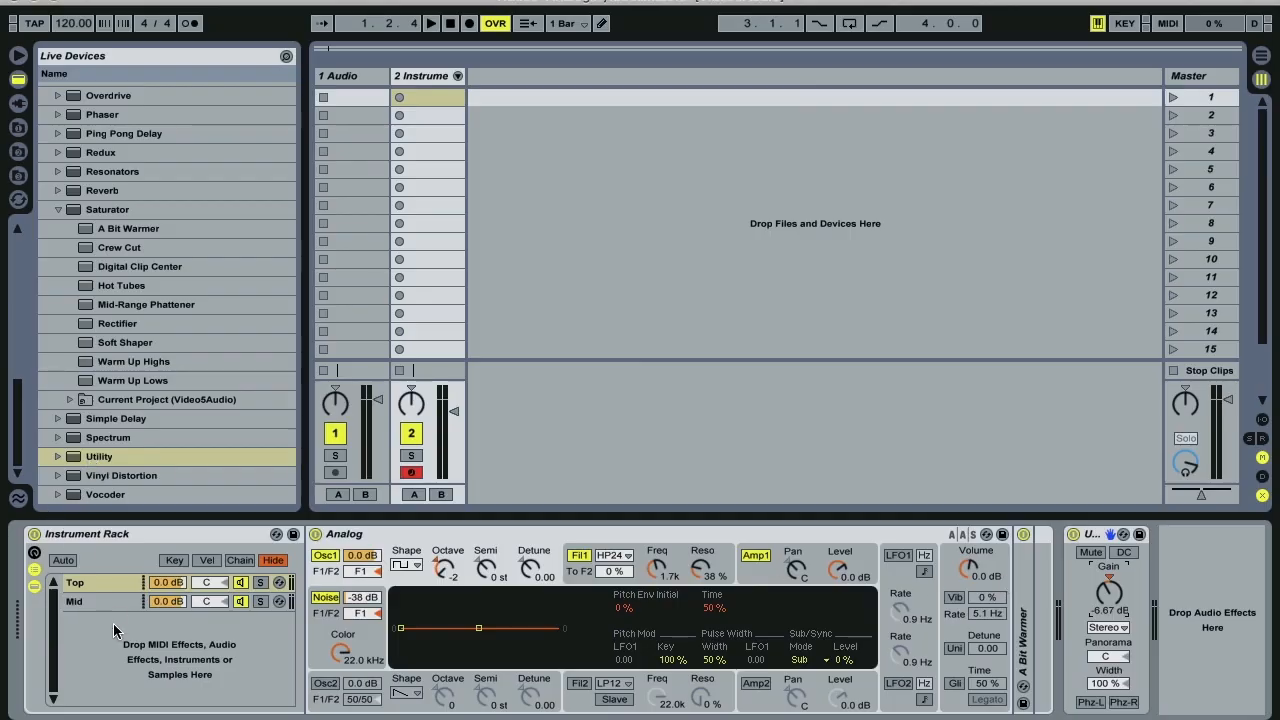
Add a Utility after A Bit Warmer in the Mid chain and narrow its width to 44 %.
{"action": "left_click", "coordinate": [91, 602]}
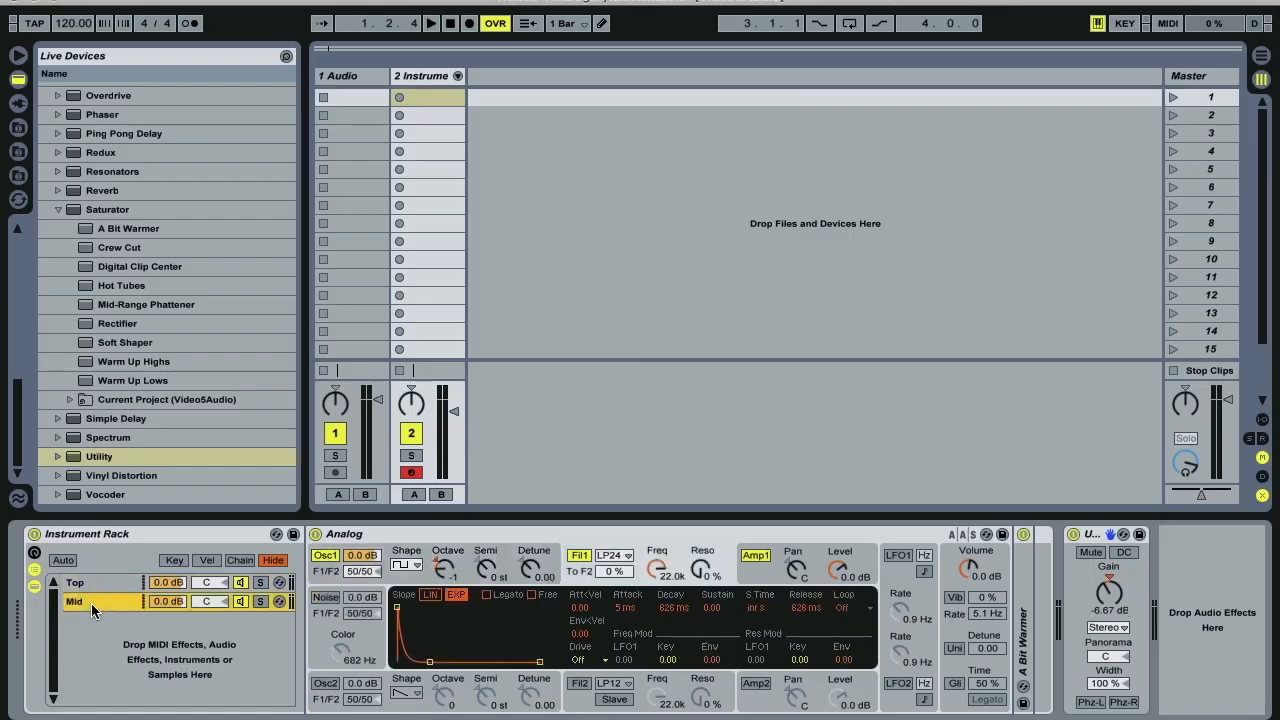
{"action": "double_click", "coordinate": [91, 603]}
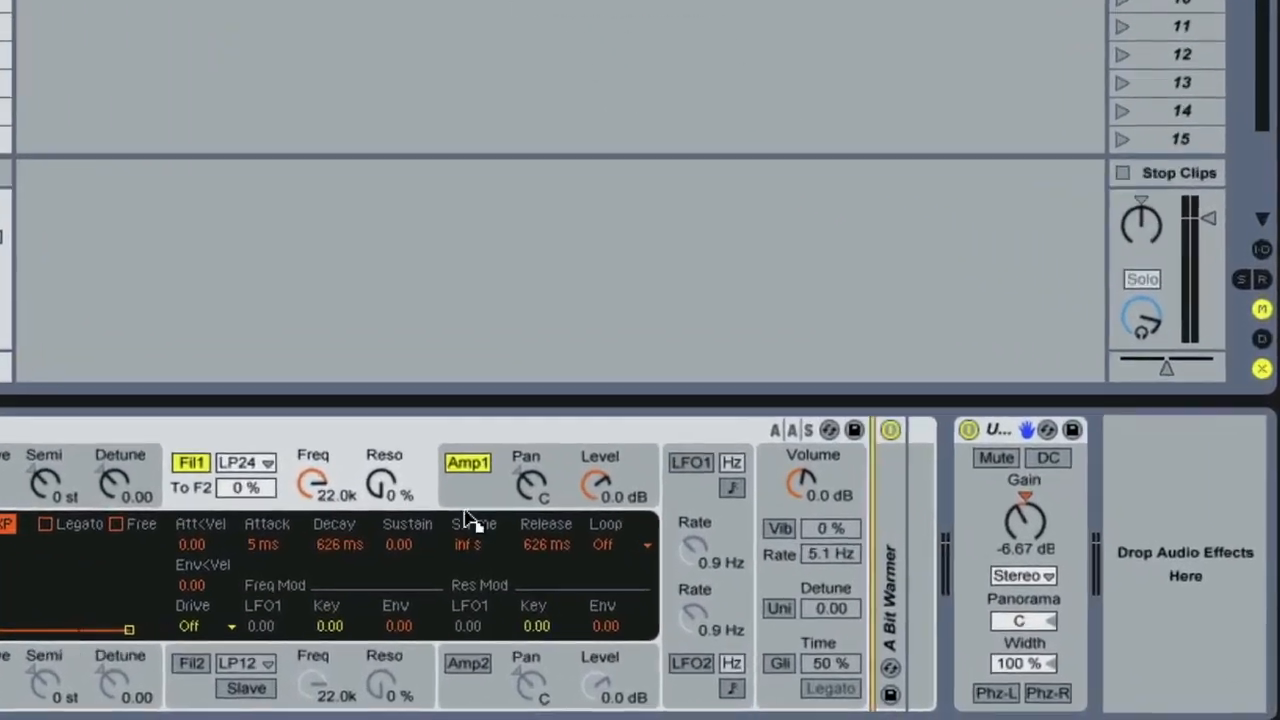
{"action": "left_click_drag", "start_coordinate": [465, 513], "coordinate": [897, 593]}
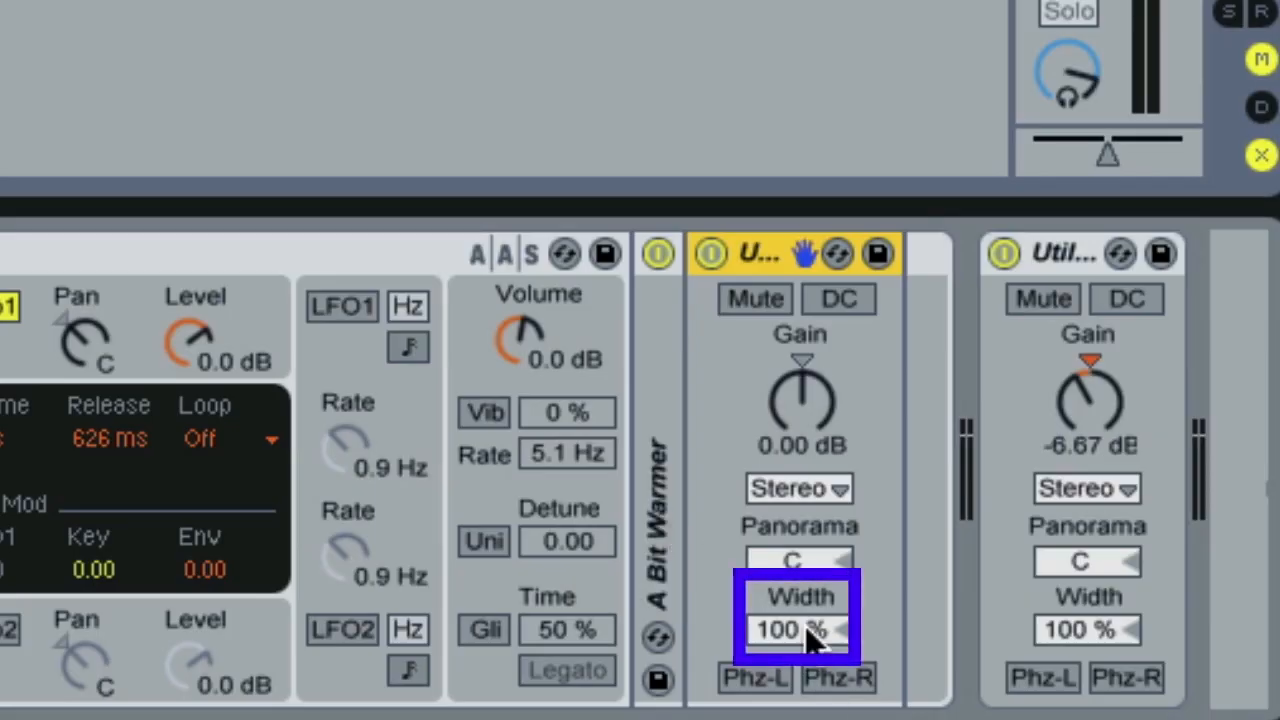
{"action": "left_click_drag", "start_coordinate": [790, 630], "coordinate": [790, 688]}
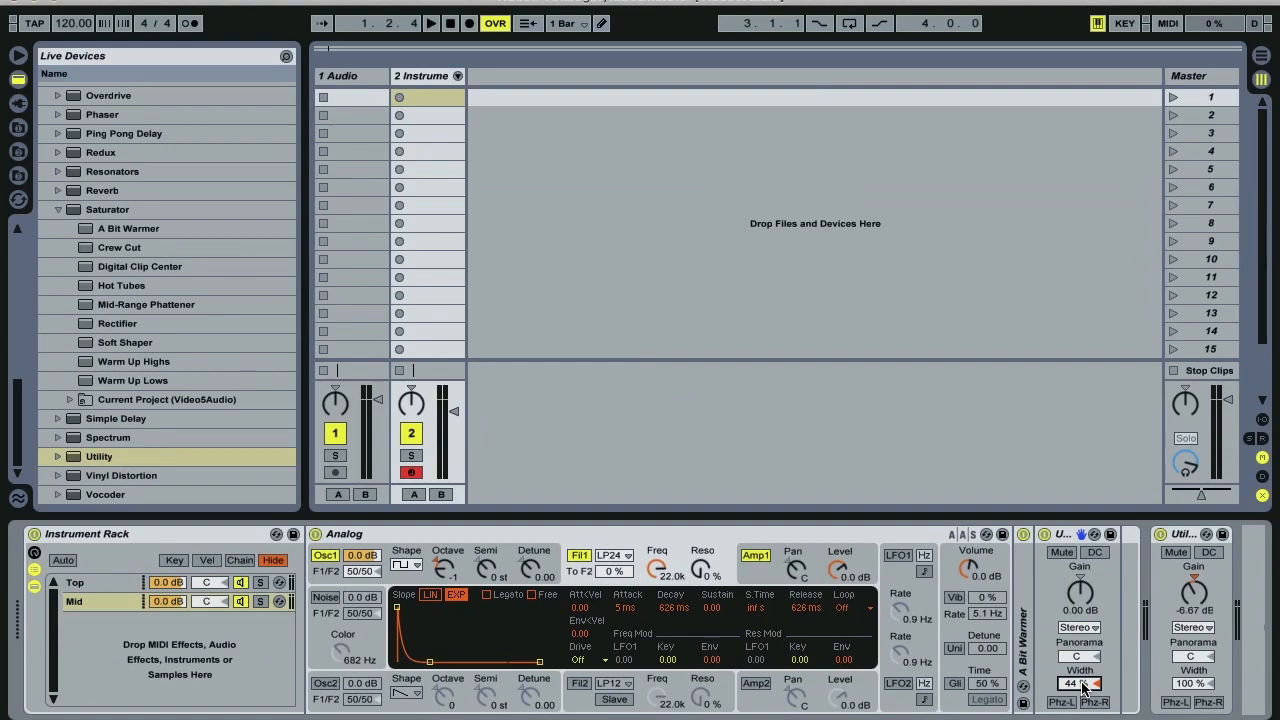
Add a Utility after A Bit Warmer in the Top chain and widen it to 150 %.
{"action": "left_click", "coordinate": [88, 582]}
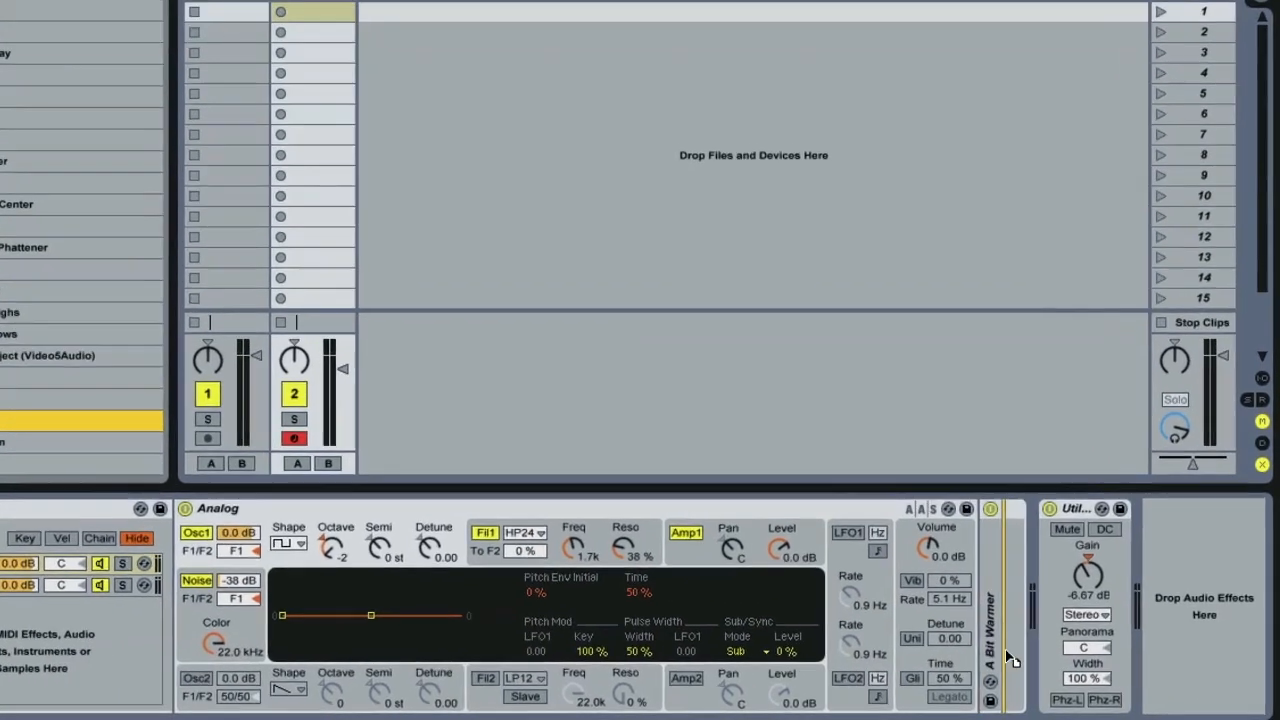
{"action": "left_click_drag", "start_coordinate": [1012, 660], "coordinate": [1008, 652]}
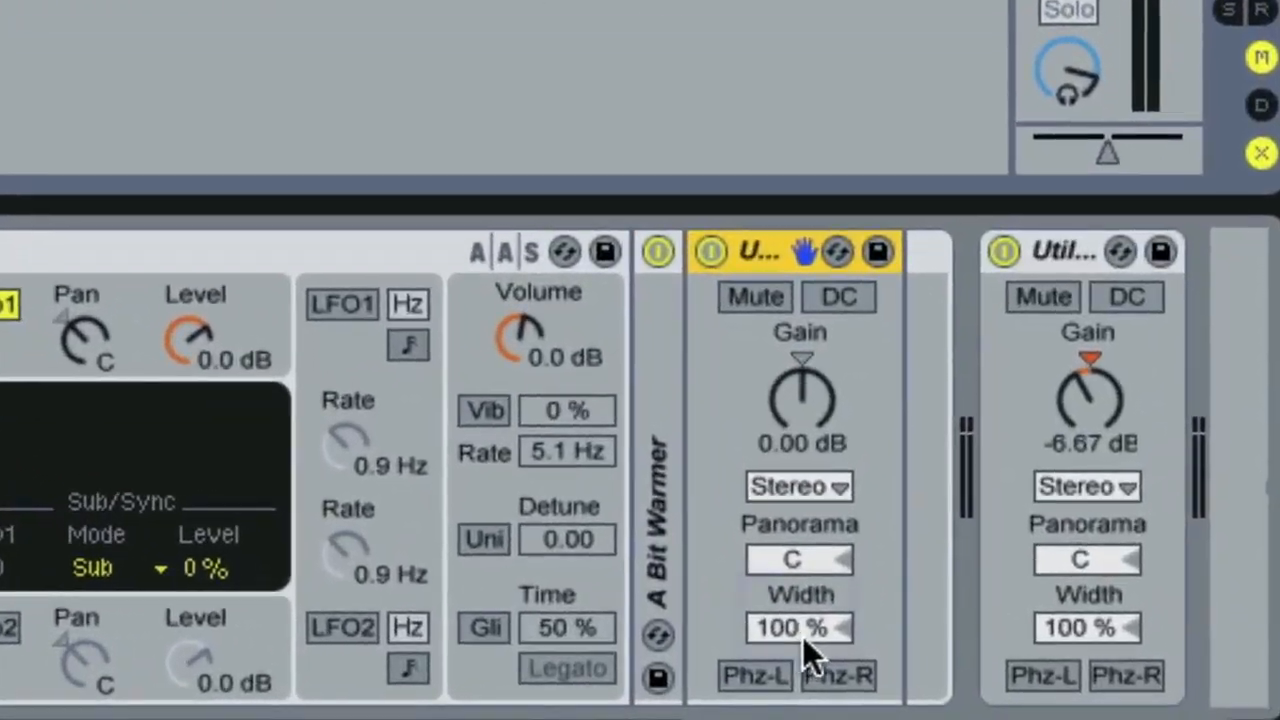
{"action": "mouse_move", "coordinate": [795, 624]}
{"action": "left_mouse_down"}
{"action": "mouse_move", "coordinate": [795, 574]}
{"action": "mouse_move", "coordinate": [795, 600]}
{"action": "left_mouse_up"}
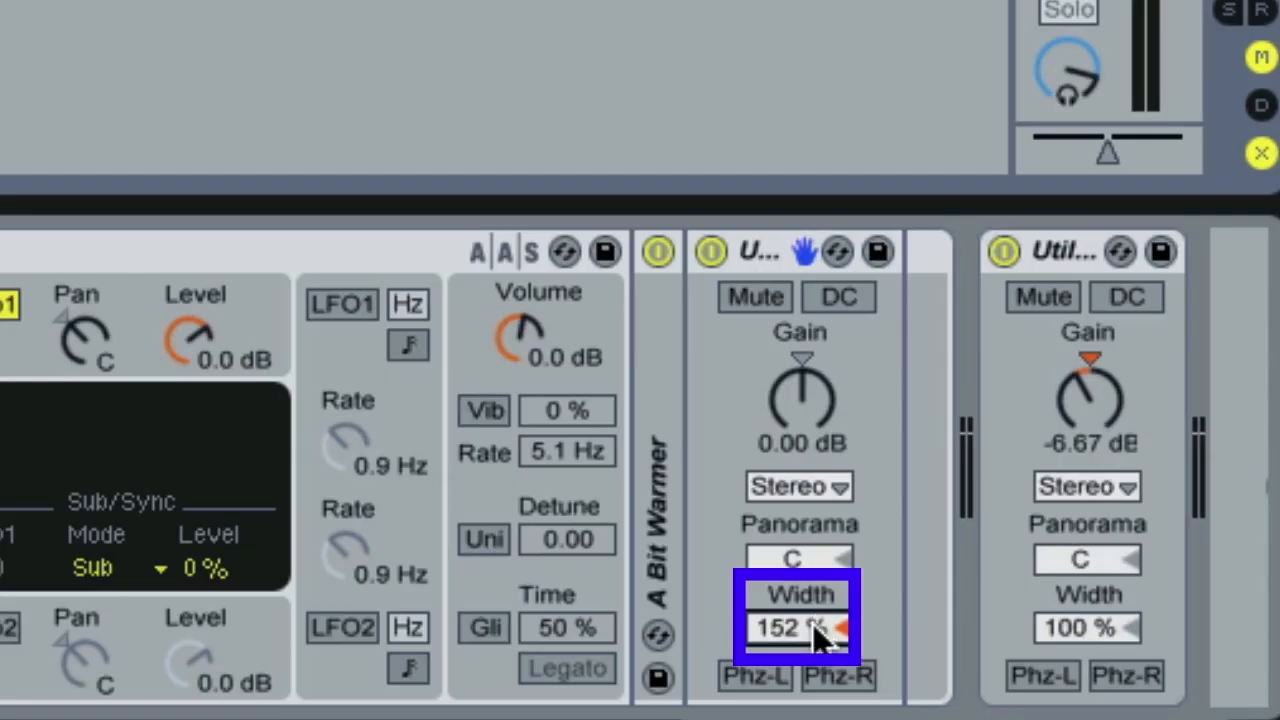
{"action": "left_click_drag", "start_coordinate": [858, 630], "coordinate": [858, 632]}
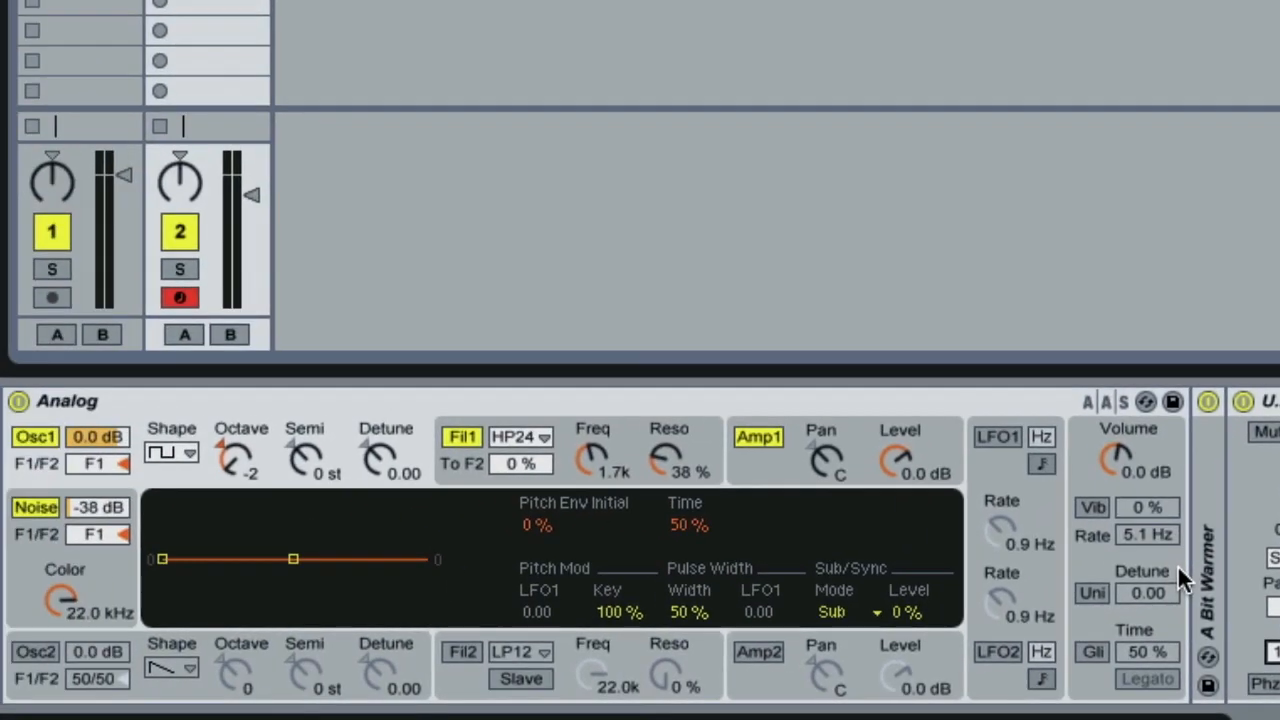
Turn on unison in the Top chain's Analog with a detune of 10.94 and lower the noise level to -40 dB.
{"action": "left_click", "coordinate": [1095, 593]}
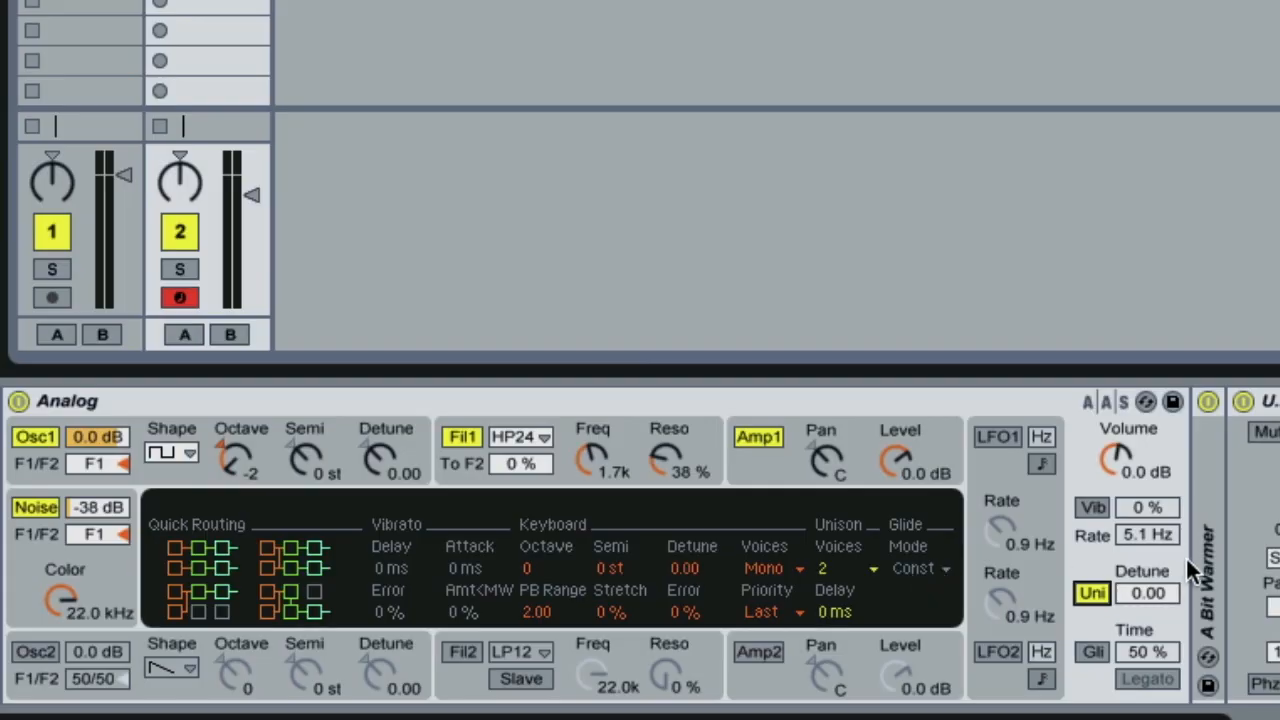
{"action": "left_click", "coordinate": [1148, 593]}
{"action": "mouse_move", "coordinate": [1146, 598]}
{"action": "left_mouse_down"}
{"action": "mouse_move", "coordinate": [1146, 540]}
{"action": "mouse_move", "coordinate": [1143, 612]}
{"action": "left_mouse_up"}
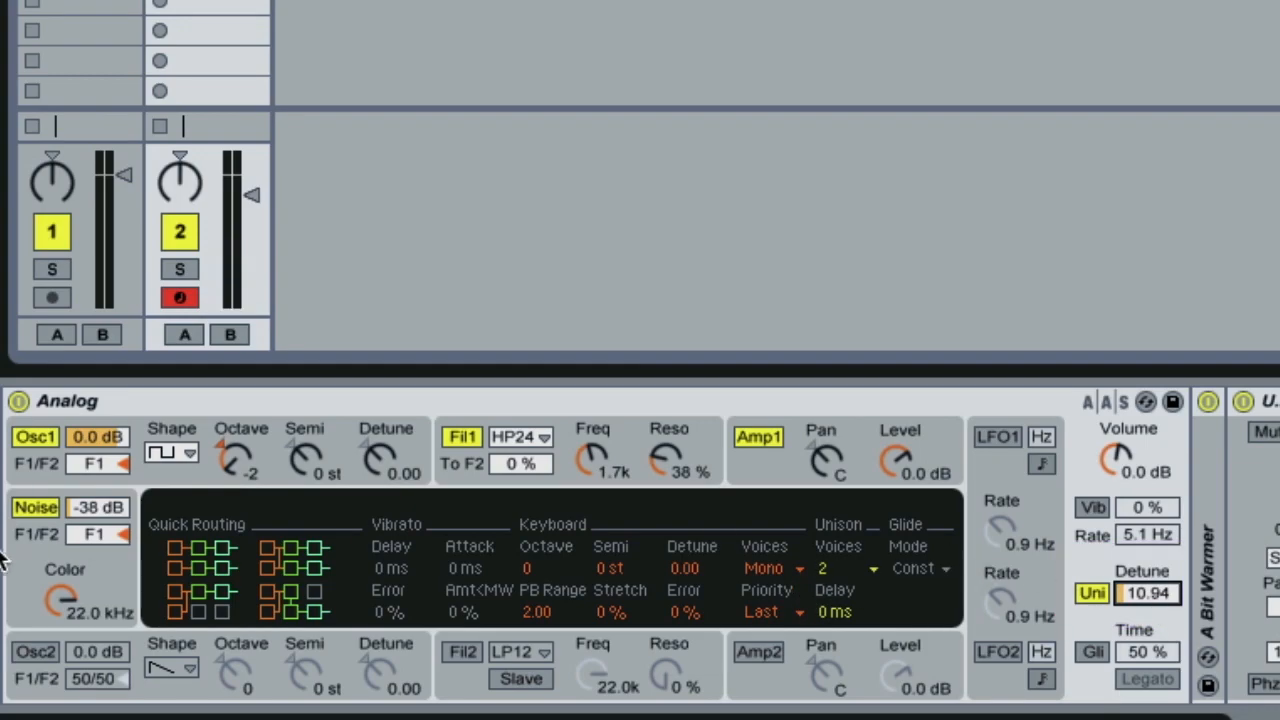
{"action": "left_click", "coordinate": [85, 505]}
{"action": "left_click_drag", "start_coordinate": [85, 505], "coordinate": [85, 508]}
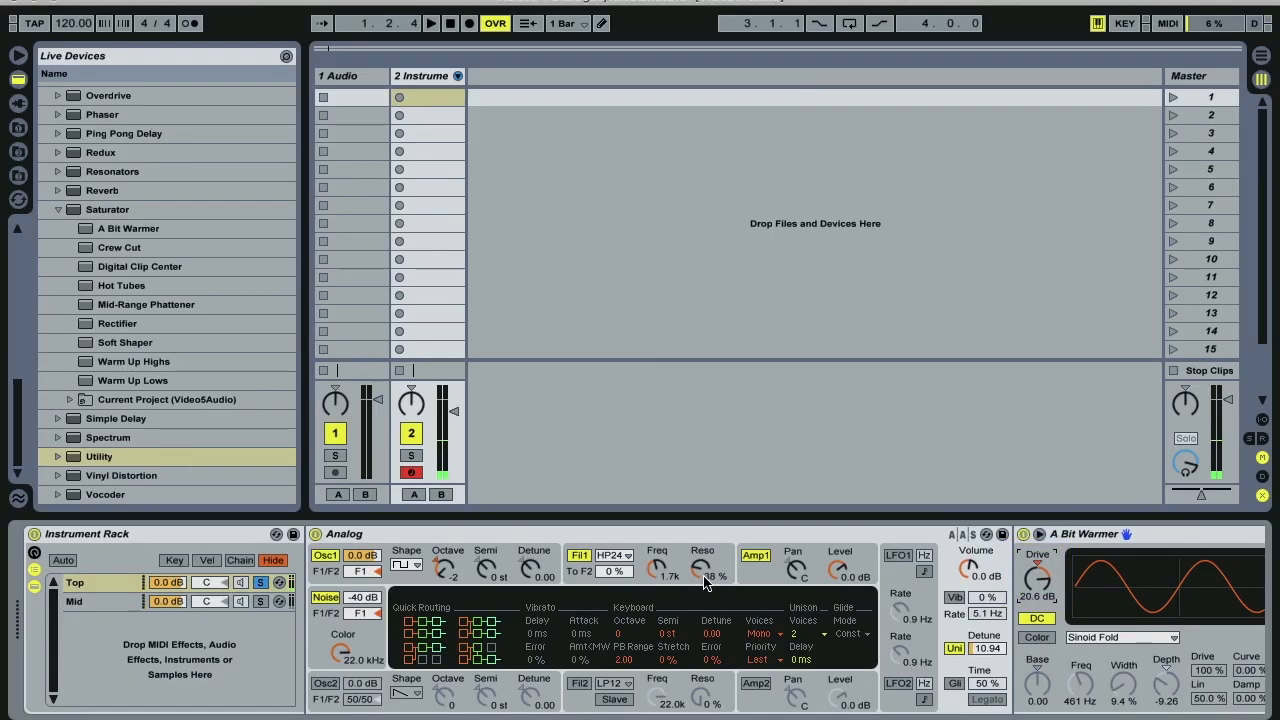
Unsolo the Top chain and set its filter 1 to a 2.0k frequency and 69 % resonance.
{"action": "mouse_move", "coordinate": [703, 570]}
{"action": "left_mouse_down"}
{"action": "mouse_move", "coordinate": [656, 571]}
{"action": "mouse_move", "coordinate": [699, 561]}
{"action": "left_mouse_up"}
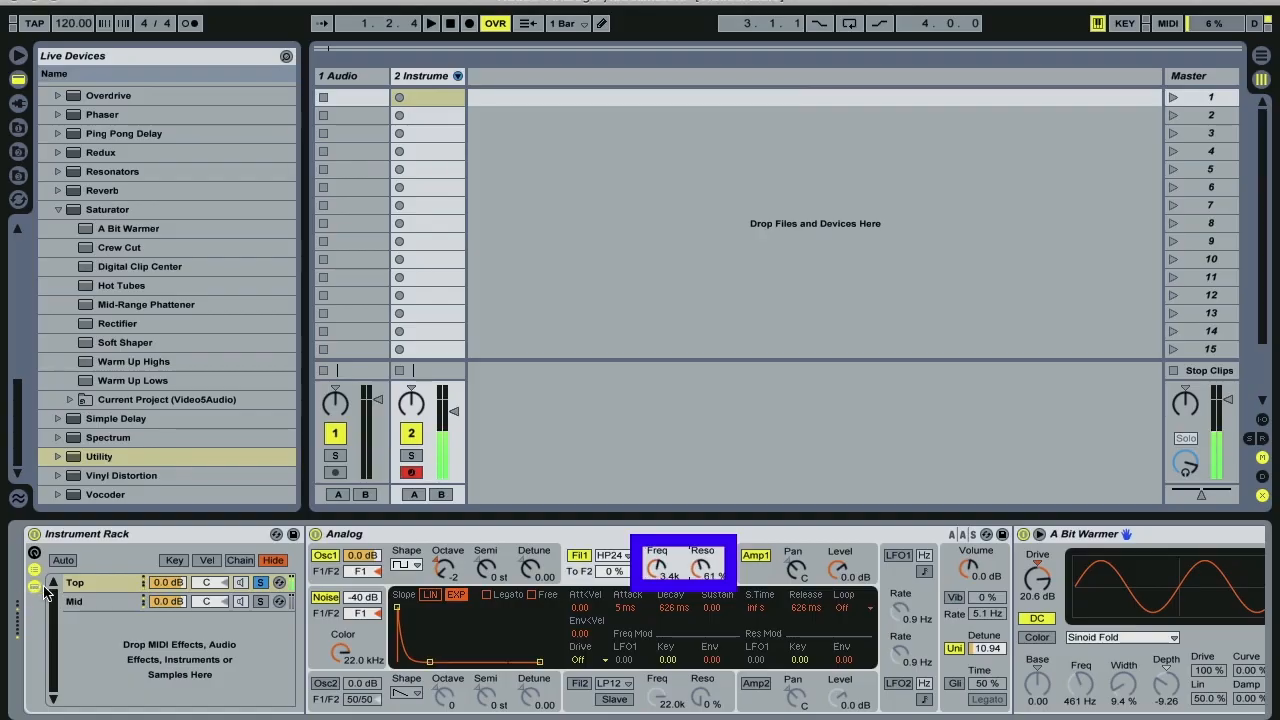
{"action": "left_click", "coordinate": [261, 584]}
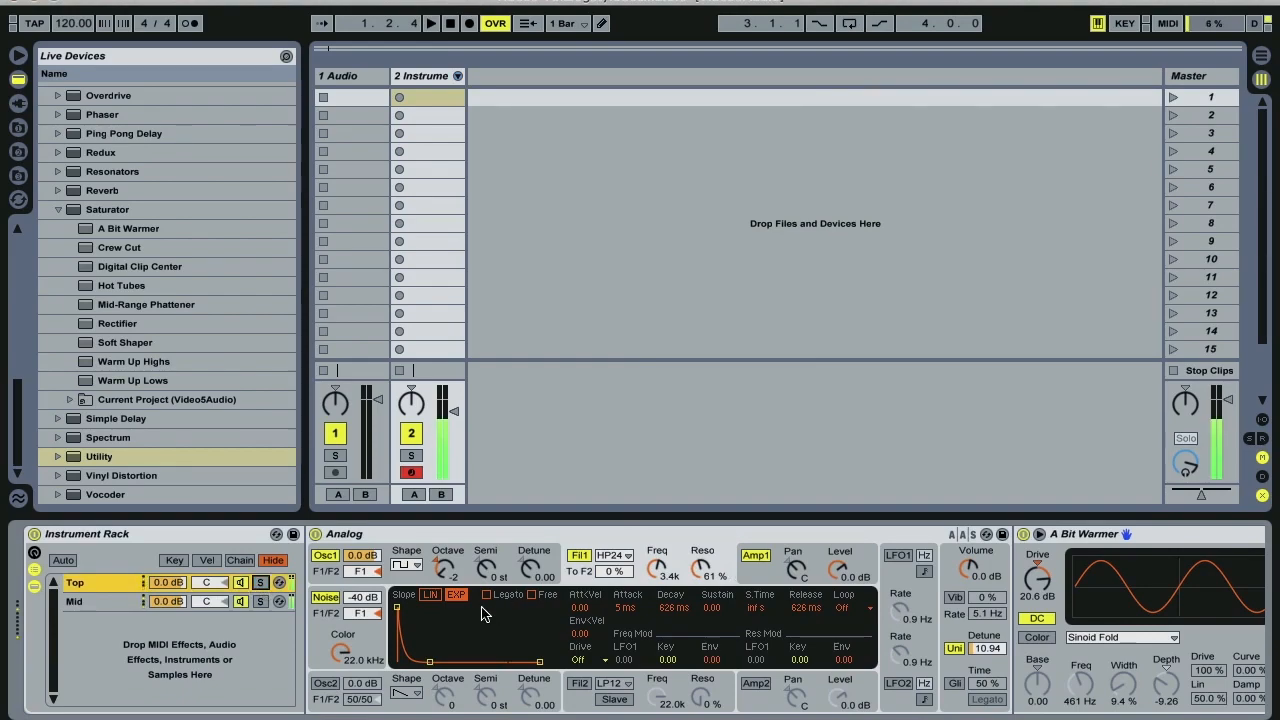
{"action": "left_click_drag", "start_coordinate": [655, 567], "coordinate": [703, 562]}
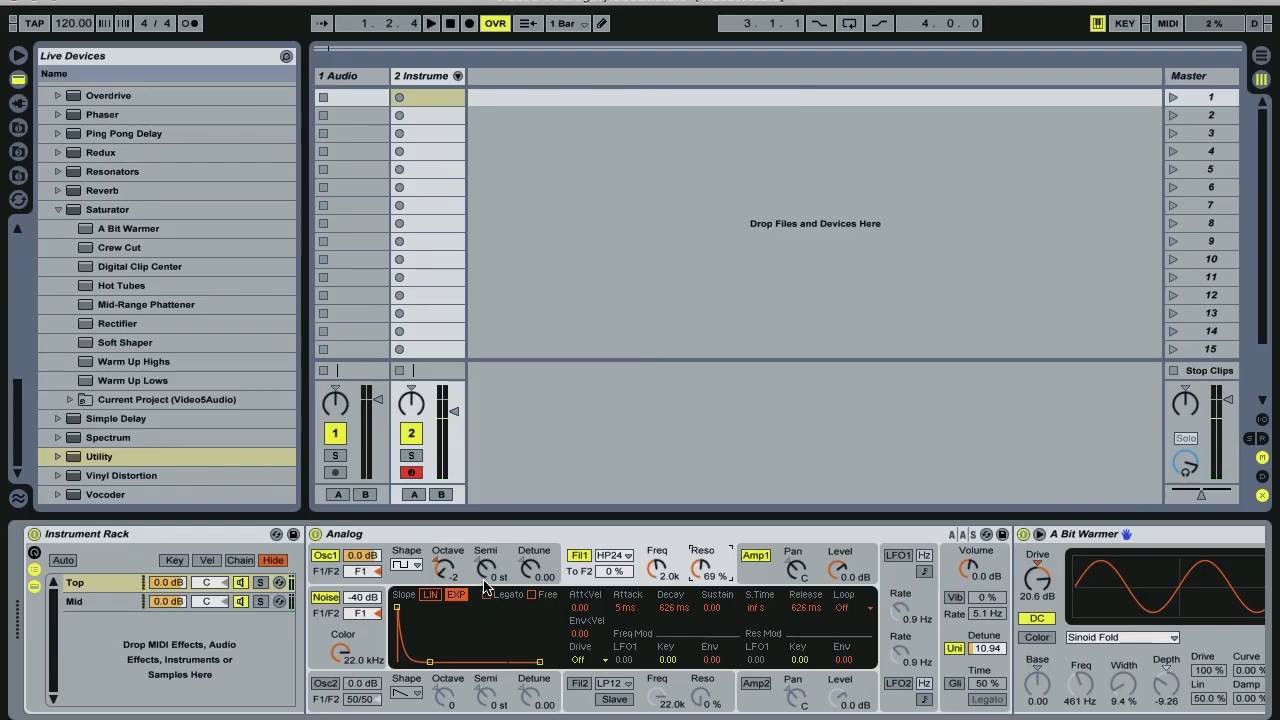
Fold the A Bit Warmer, Utility and Analog devices in the Top chain.
{"action": "left_click", "coordinate": [183, 663]}
{"action": "scroll", "coordinate": [1228, 705], "scroll_direction": "right", "scroll_amount": 5}
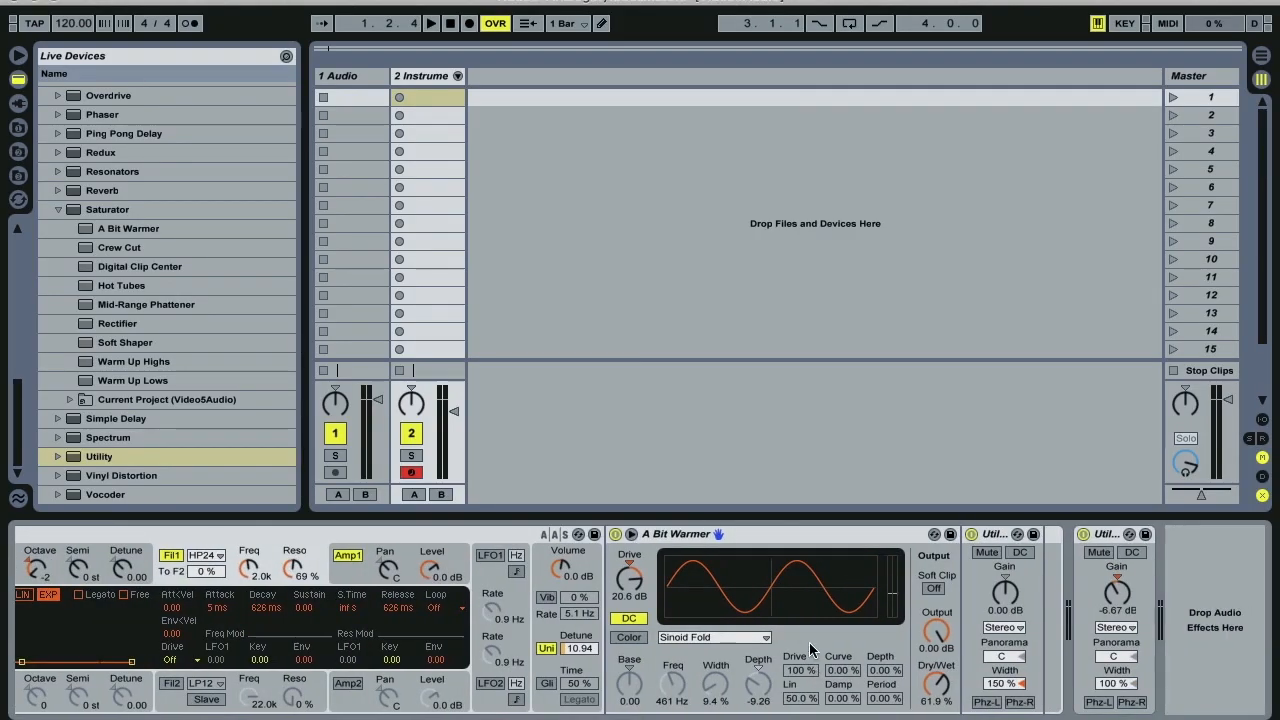
{"action": "double_click", "coordinate": [748, 535]}
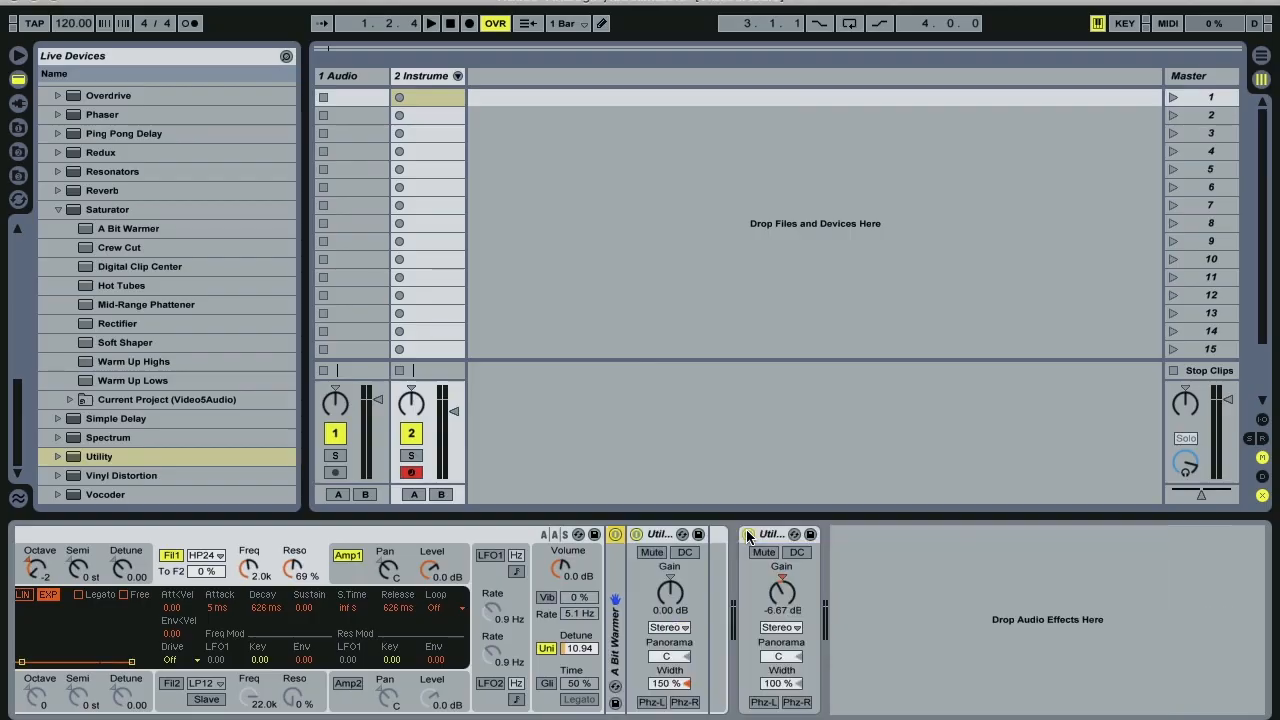
{"action": "left_click", "coordinate": [778, 536]}
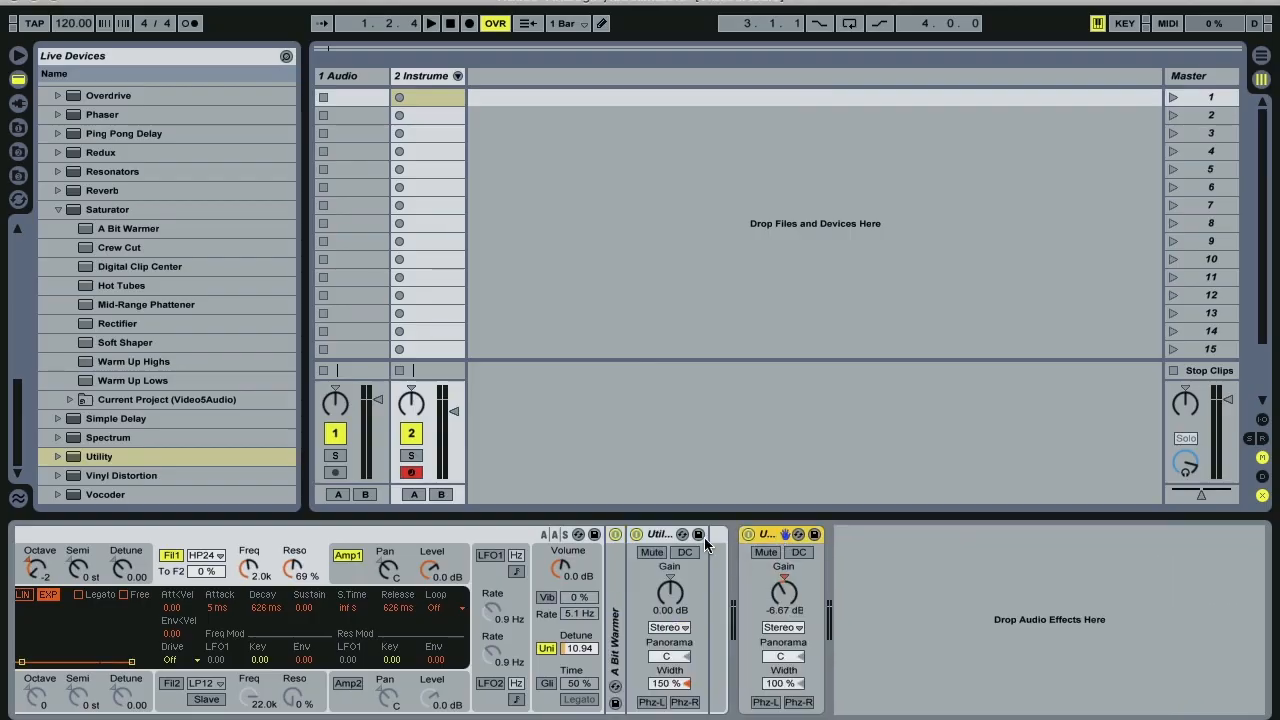
{"action": "double_click", "coordinate": [668, 538]}
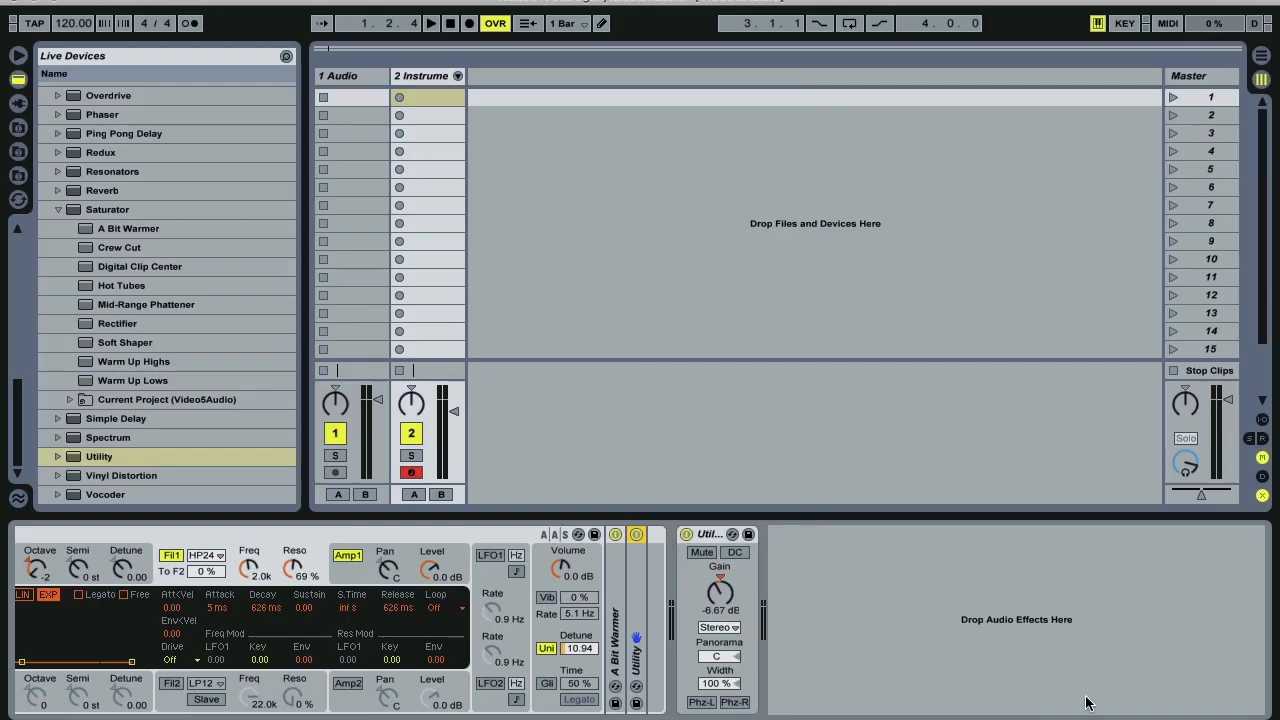
{"action": "left_click", "coordinate": [1142, 718]}
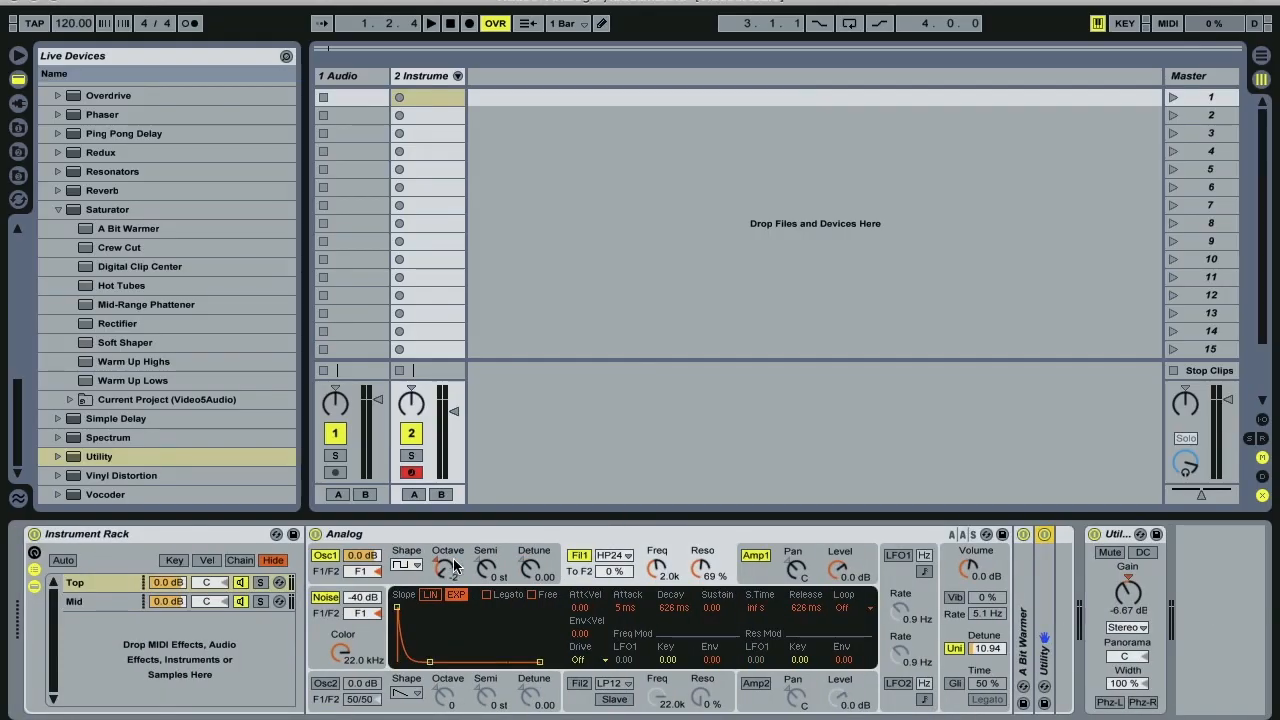
{"action": "double_click", "coordinate": [489, 534]}
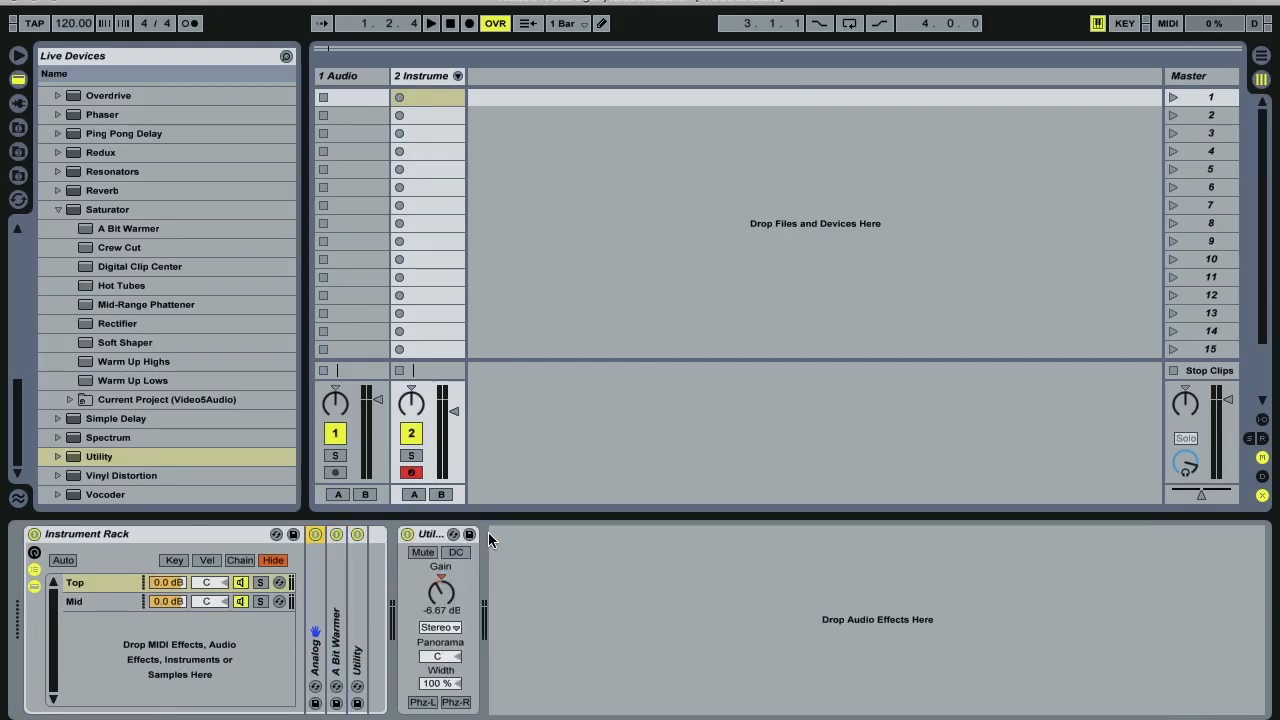
Fold the remaining open Utility device in the Mid chain.
{"action": "left_click", "coordinate": [117, 603]}
{"action": "double_click", "coordinate": [423, 537]}
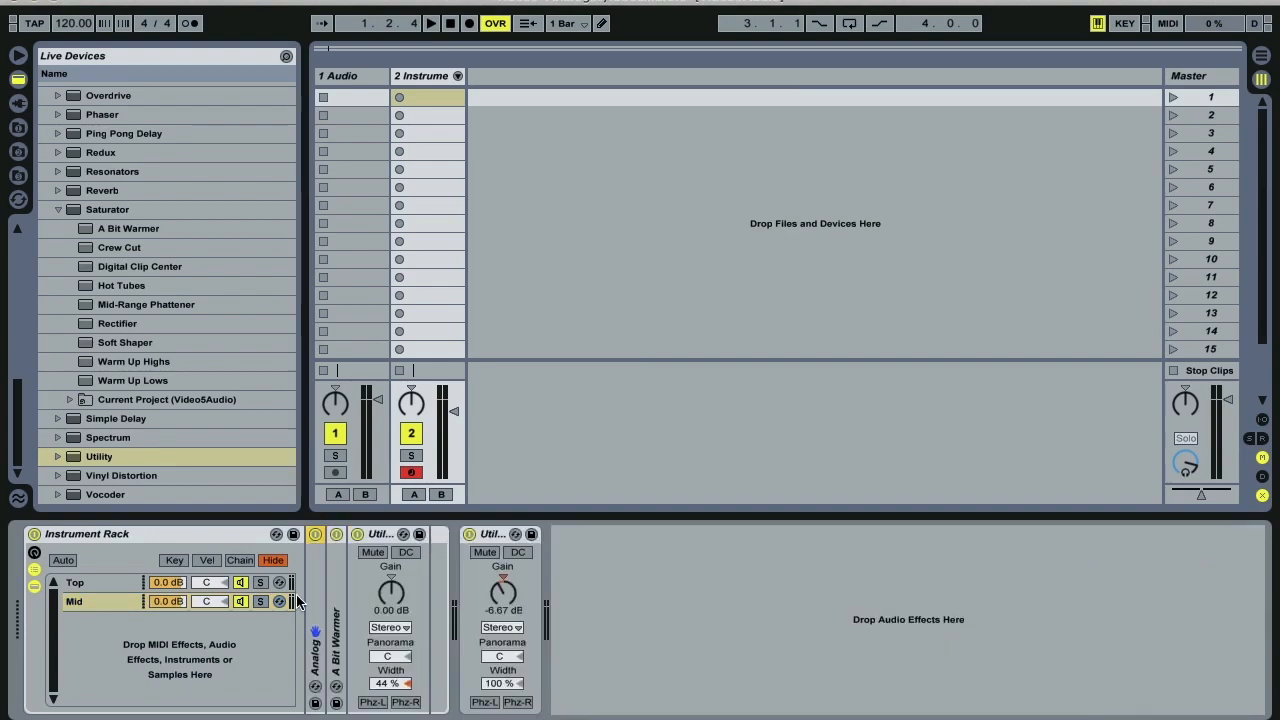
{"action": "double_click", "coordinate": [383, 536]}
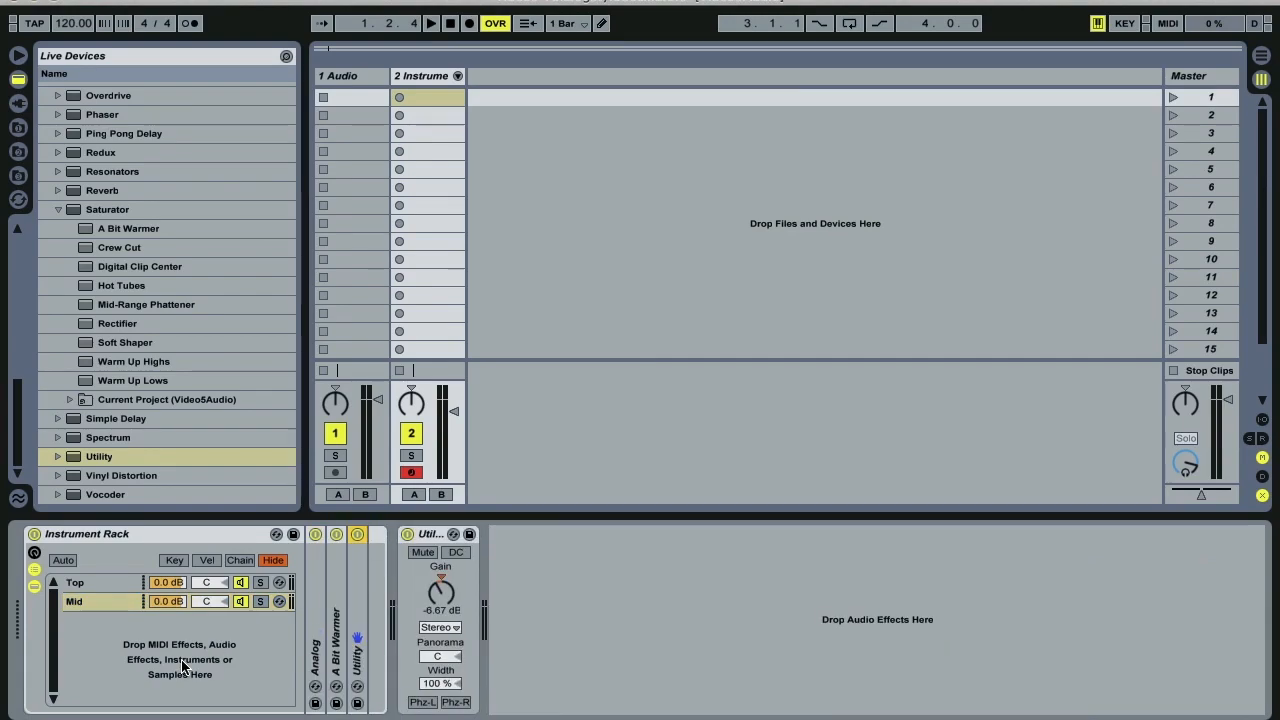
Rename the Instrument Rack to Mid/Top.
{"action": "right_click", "coordinate": [143, 536]}
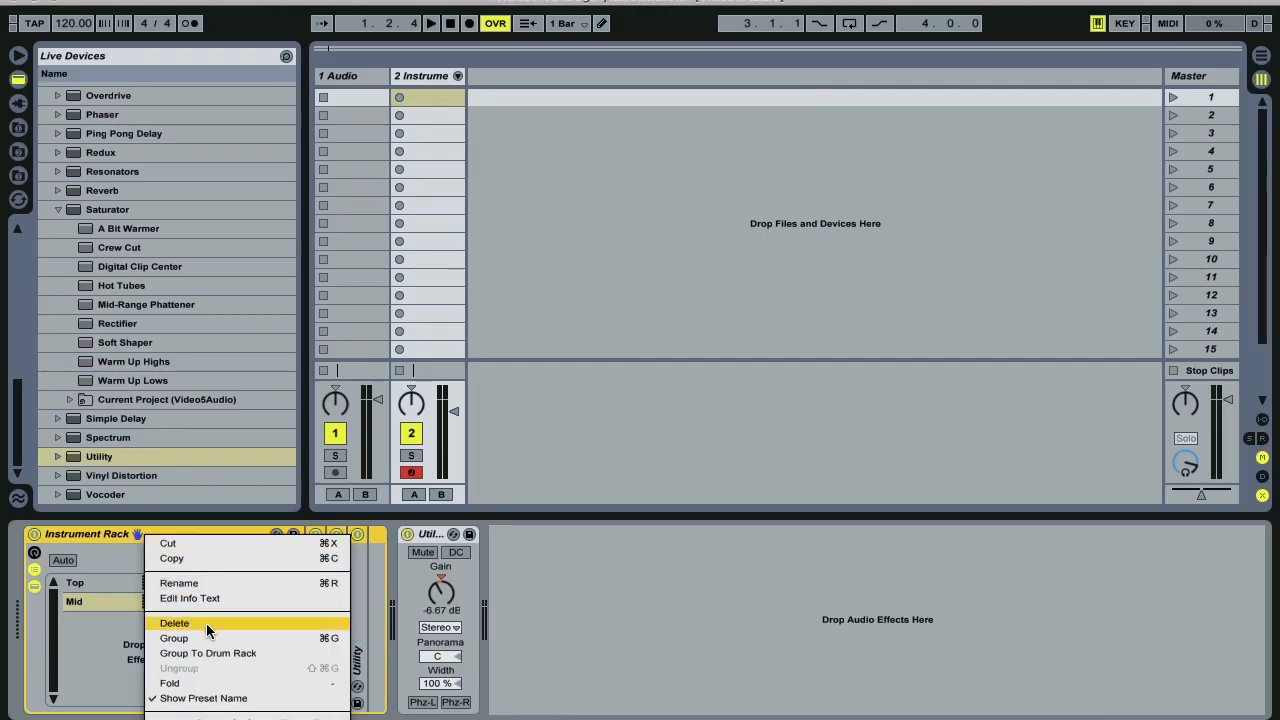
{"action": "left_click", "coordinate": [210, 583]}
{"action": "type", "text": "N"}
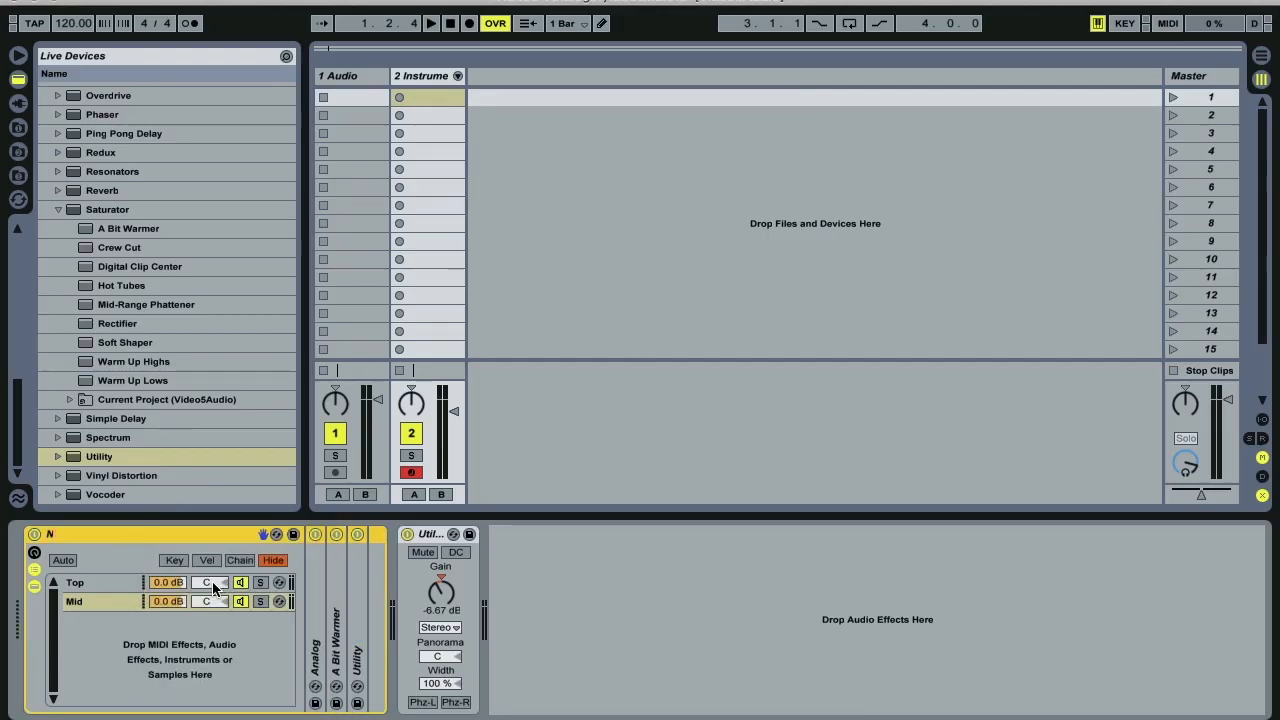
{"action": "type", "text": "Mid/T"}
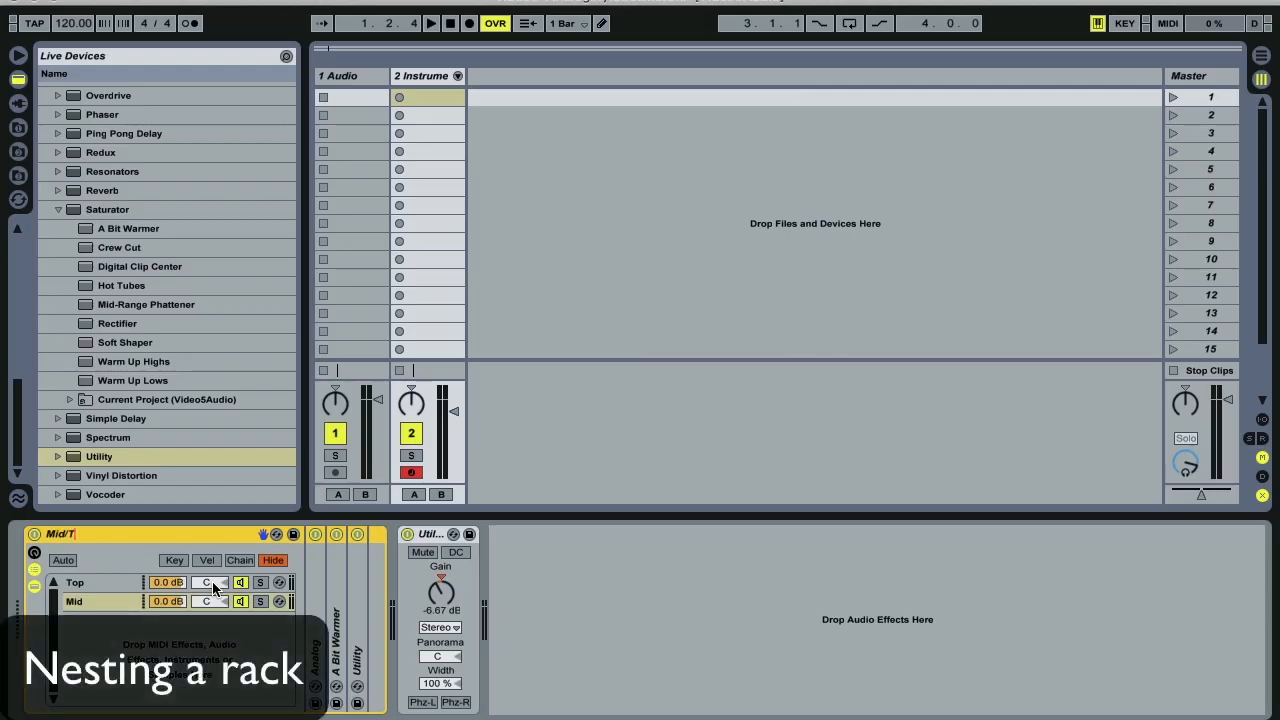
{"action": "type", "text": "op"}
{"action": "key", "text": "Return"}
Group the Mid/Top rack into a new outer Instrument Rack, then unfold it and show its chain list and devices.
{"action": "right_click", "coordinate": [150, 534]}
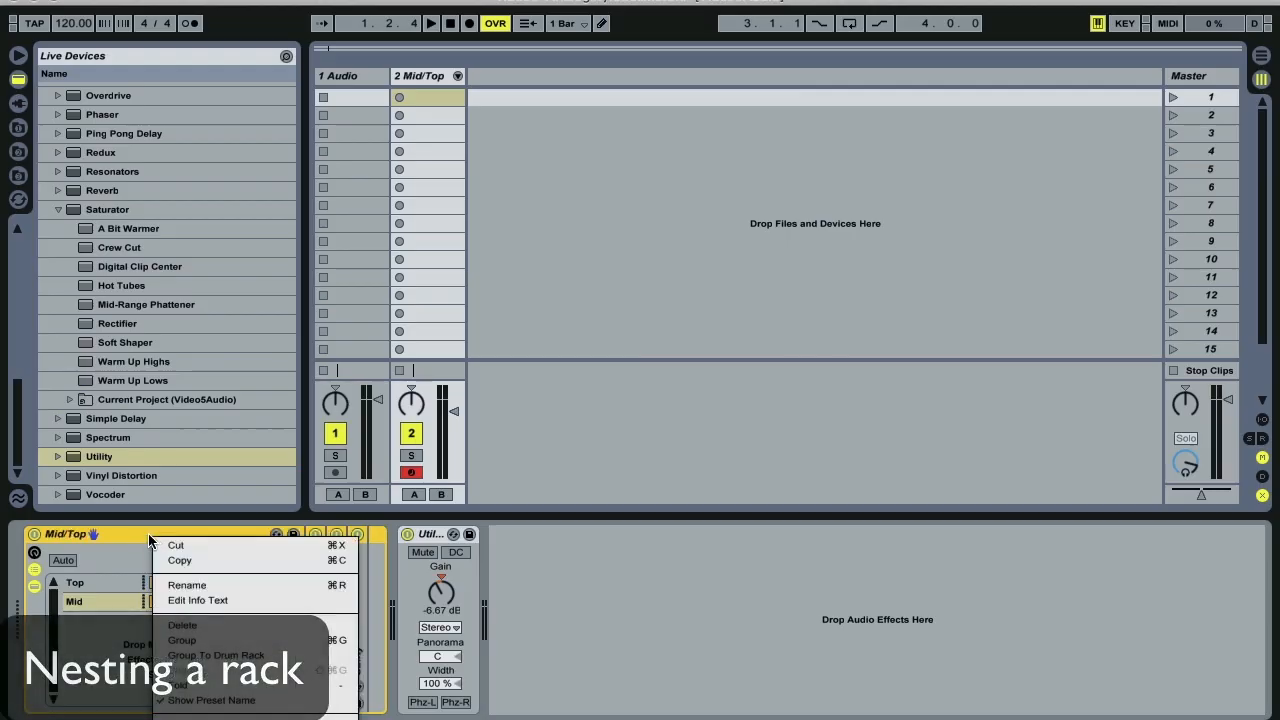
{"action": "left_click", "coordinate": [187, 643]}
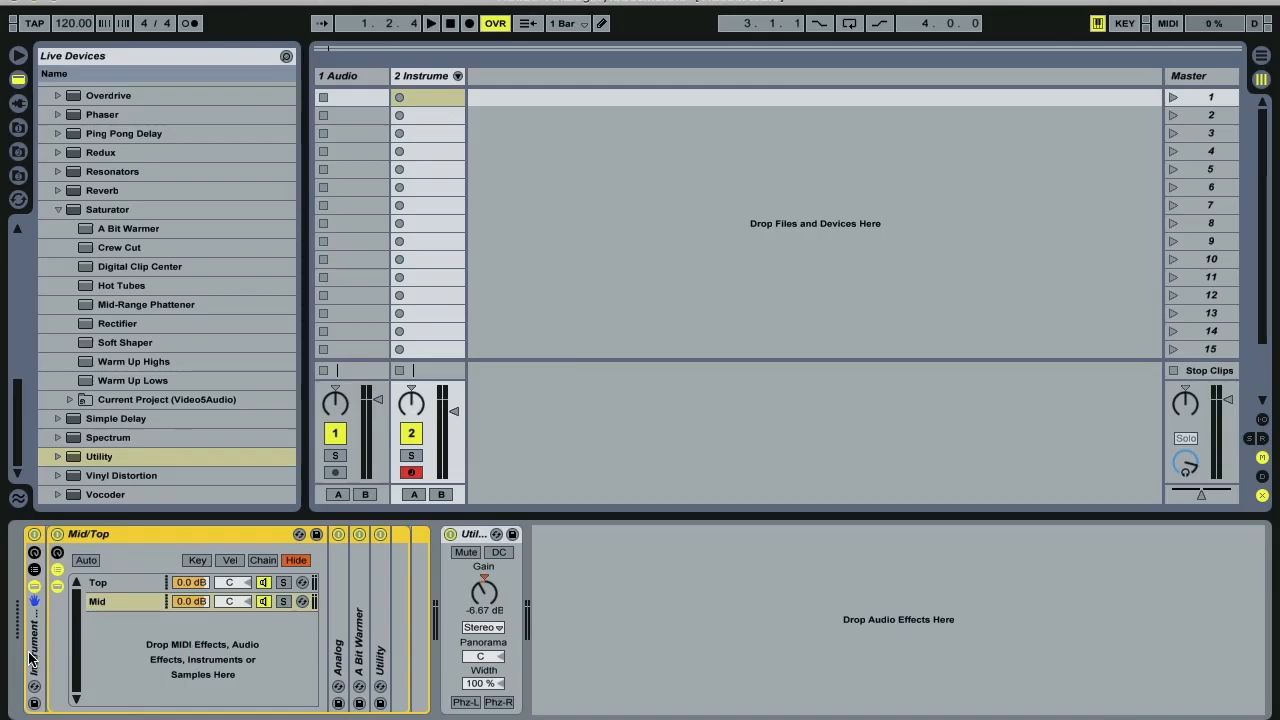
{"action": "double_click", "coordinate": [33, 656]}
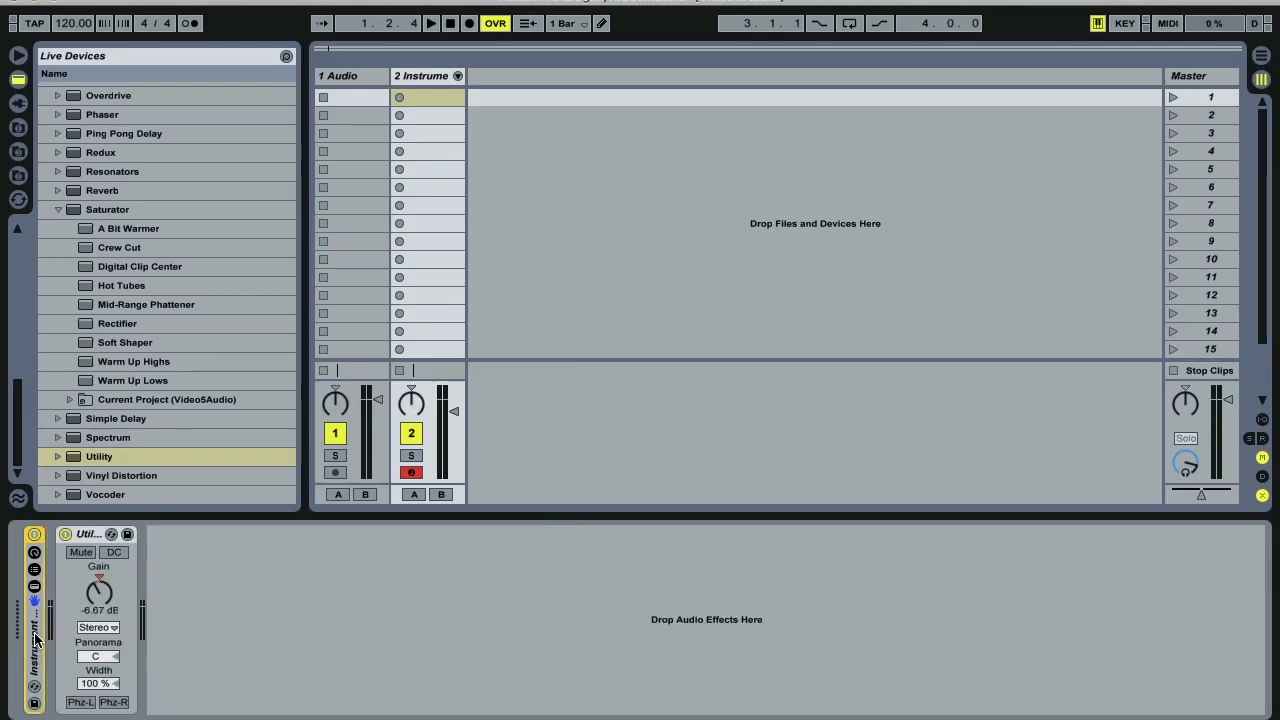
{"action": "double_click", "coordinate": [35, 655]}
{"action": "left_click", "coordinate": [35, 586]}
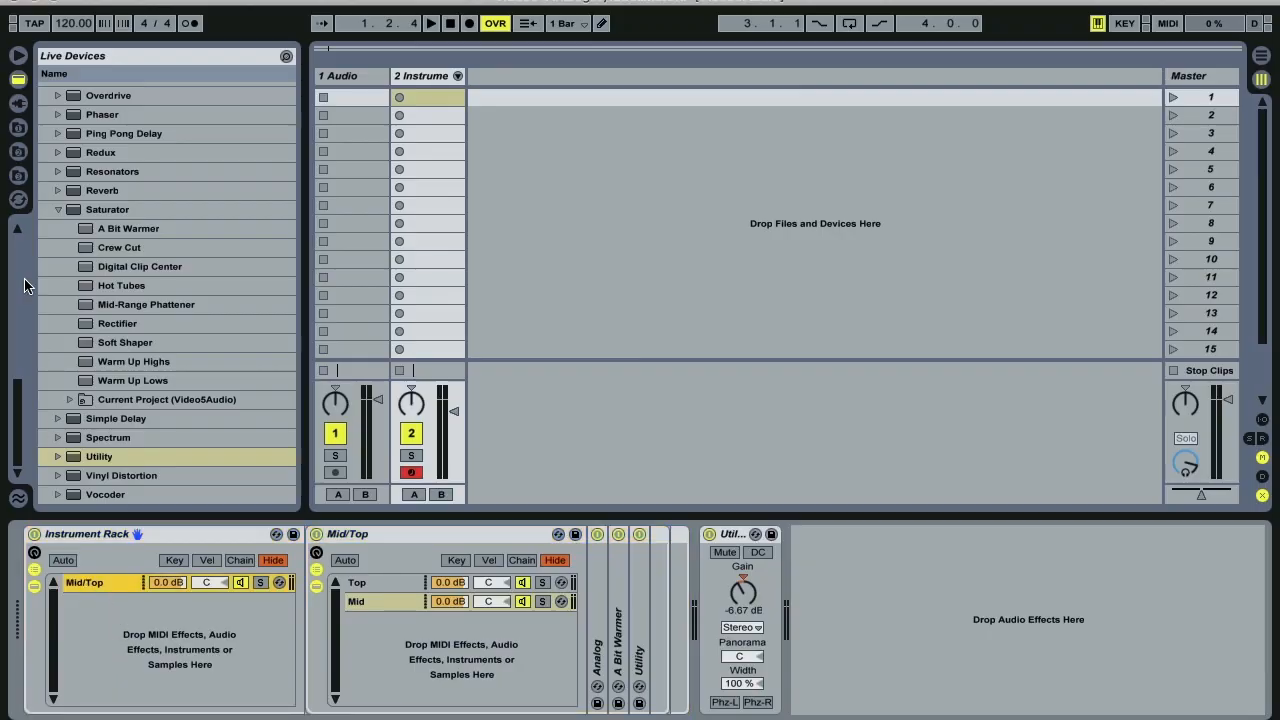
Add an Analog instrument as a new chain in the outer Instrument Rack and rename the chain Sub.
{"action": "left_click", "coordinate": [20, 82]}
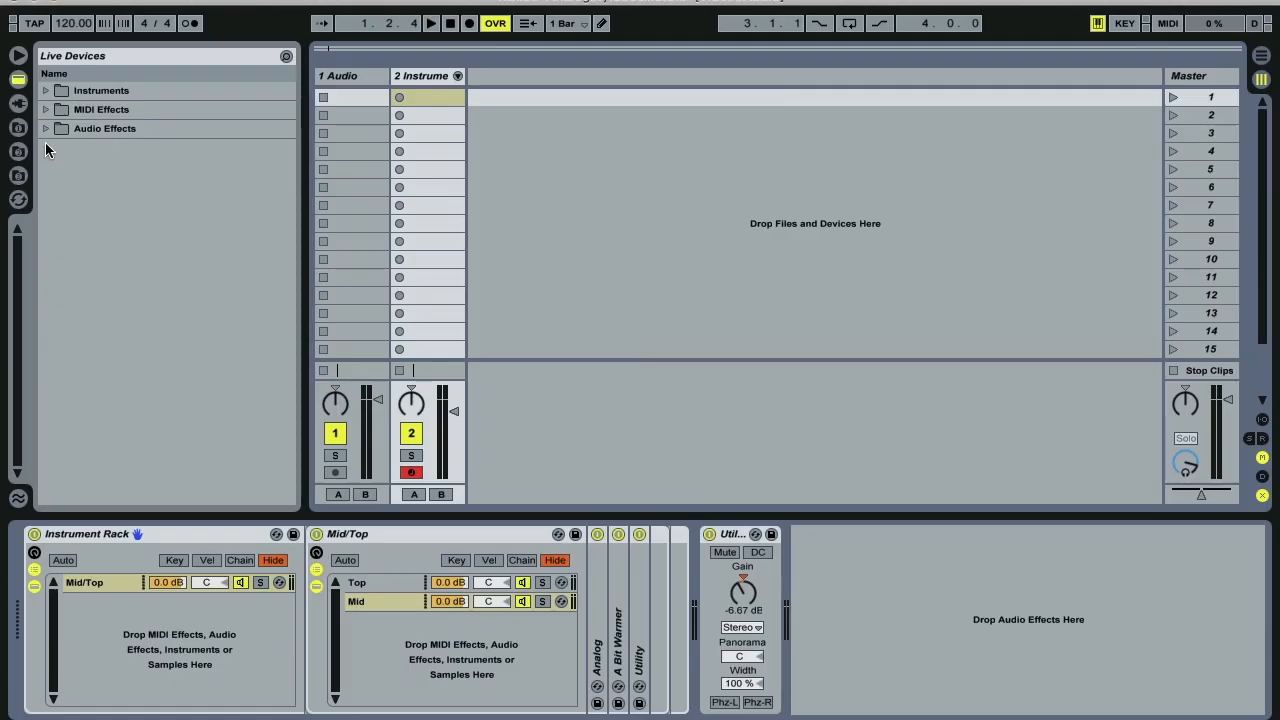
{"action": "left_click", "coordinate": [45, 90]}
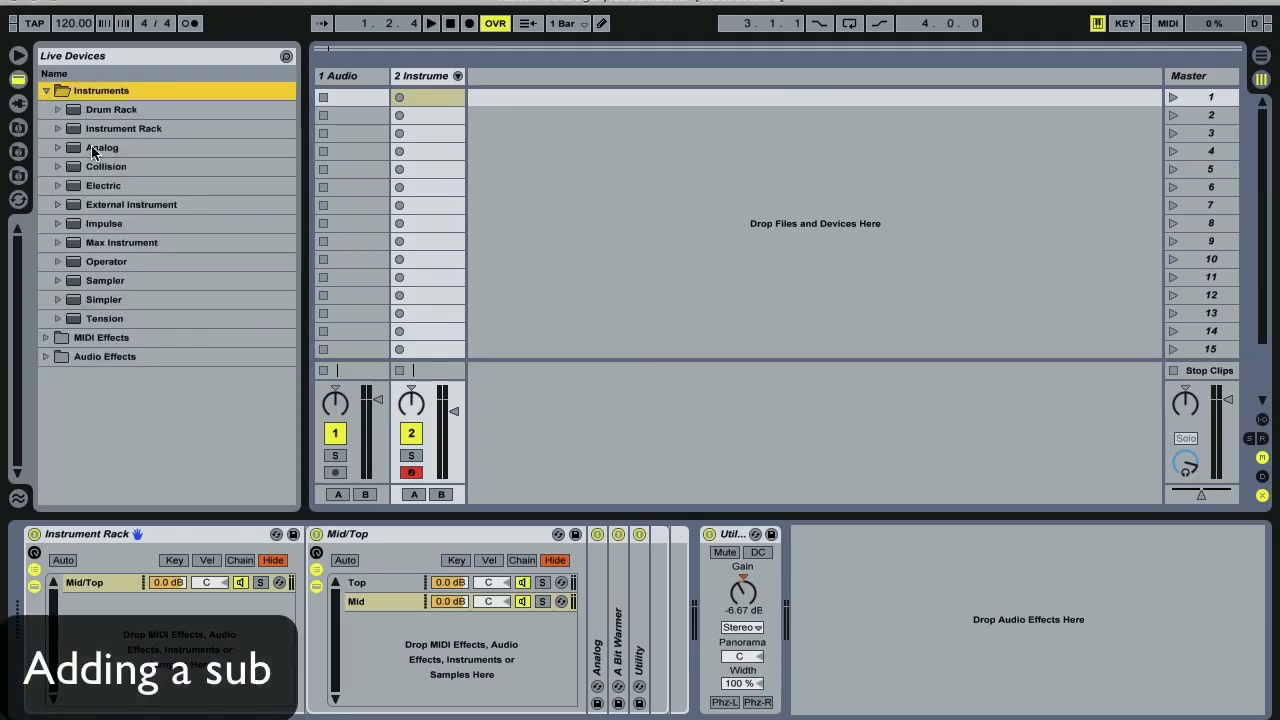
{"action": "left_click_drag", "start_coordinate": [91, 147], "coordinate": [103, 618]}
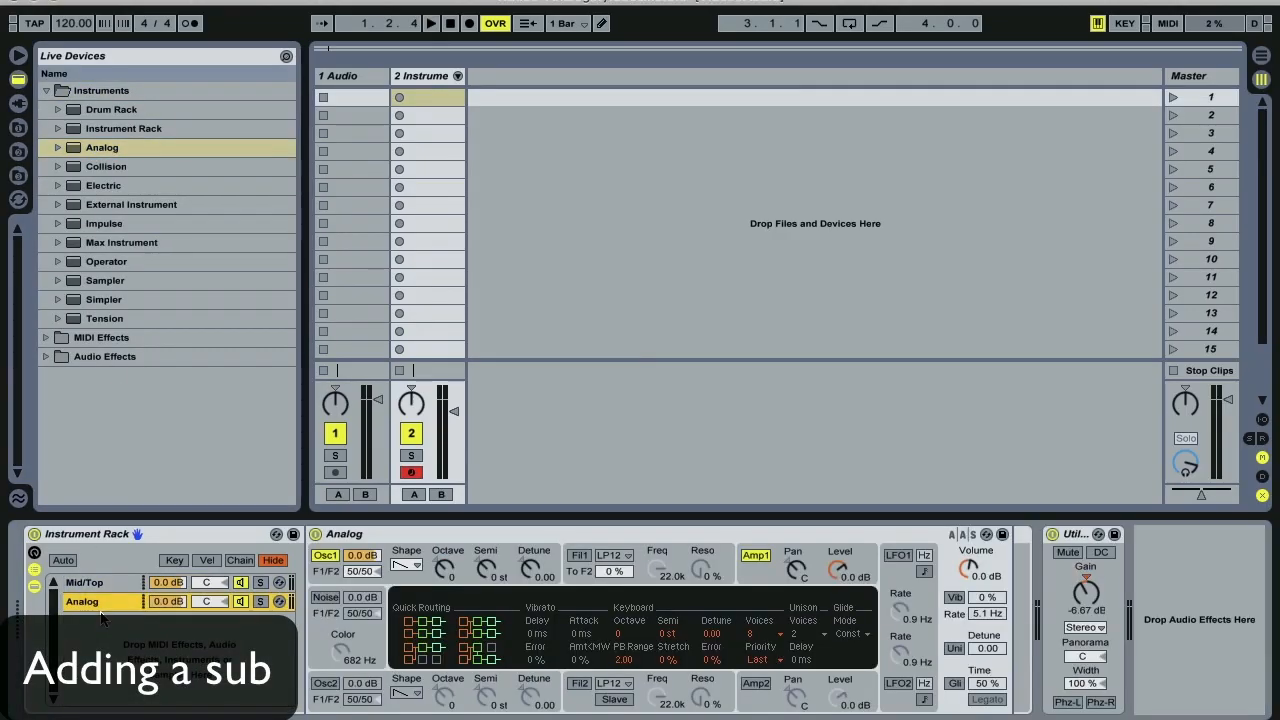
{"action": "right_click", "coordinate": [102, 601]}
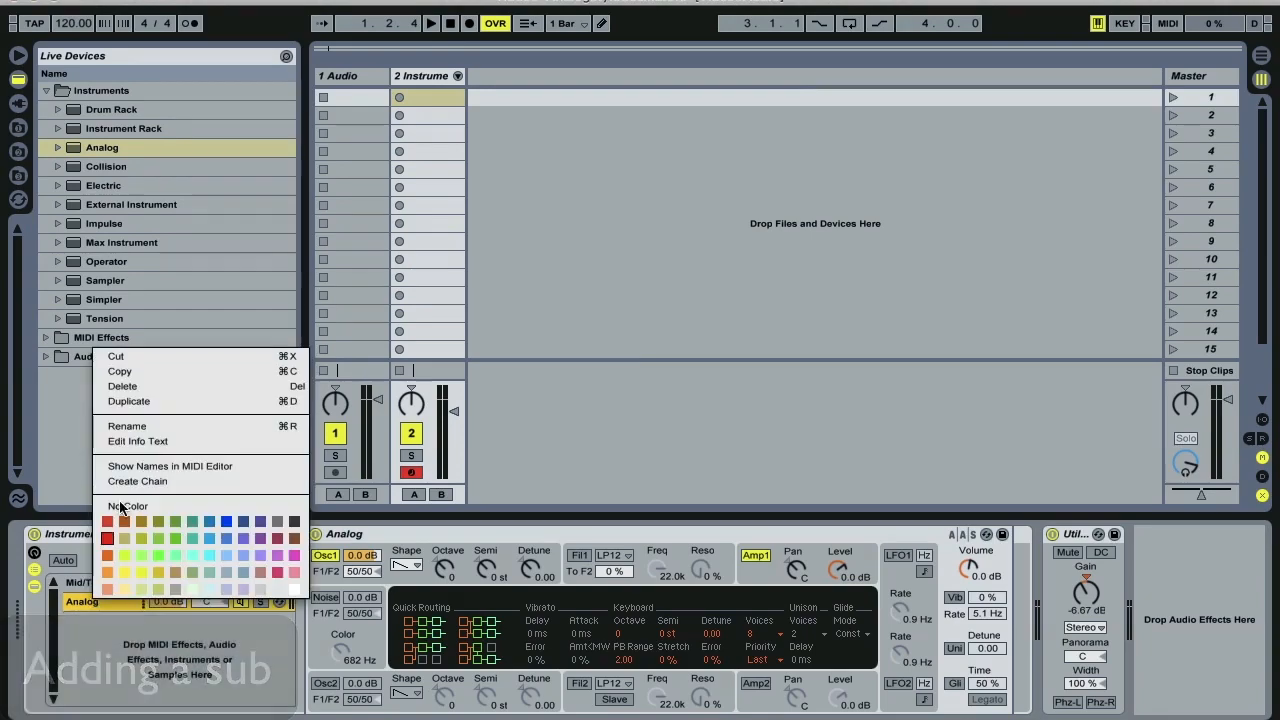
{"action": "left_click", "coordinate": [133, 428]}
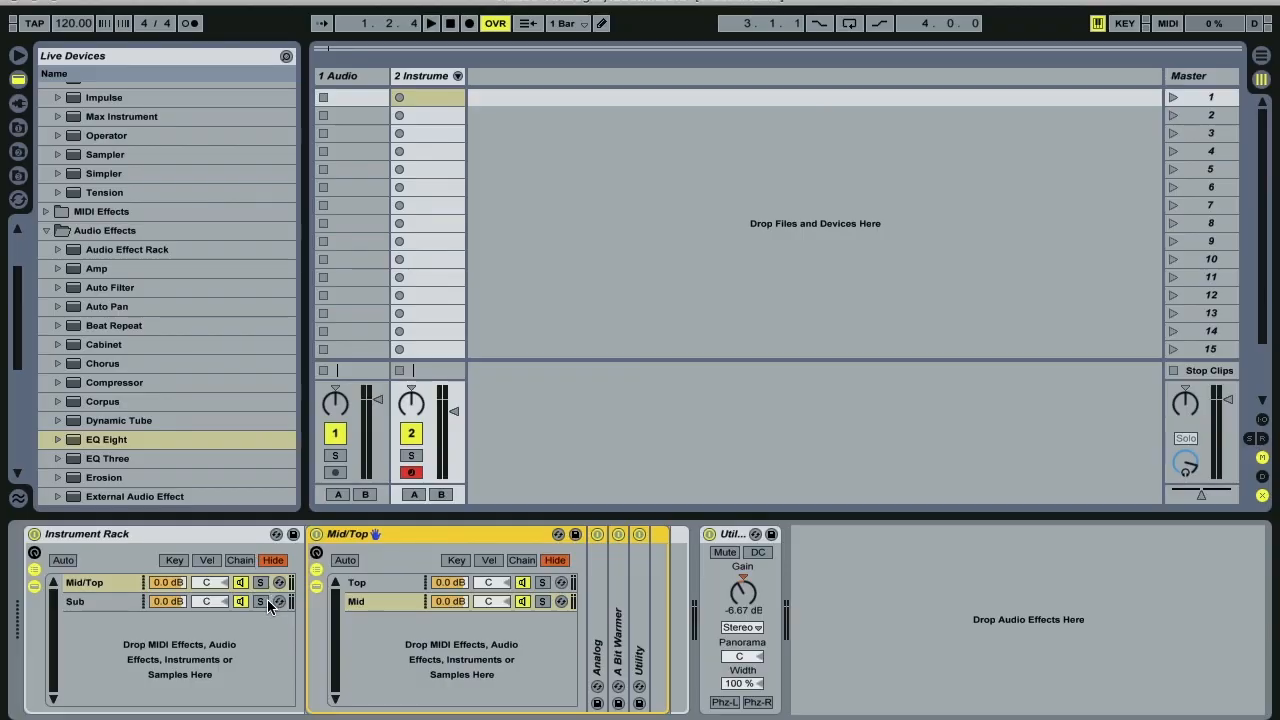
Mute the Sub chain and add an EQ Eight followed by a Compressor after the inner Mid/Top rack.
{"action": "left_click", "coordinate": [236, 602]}
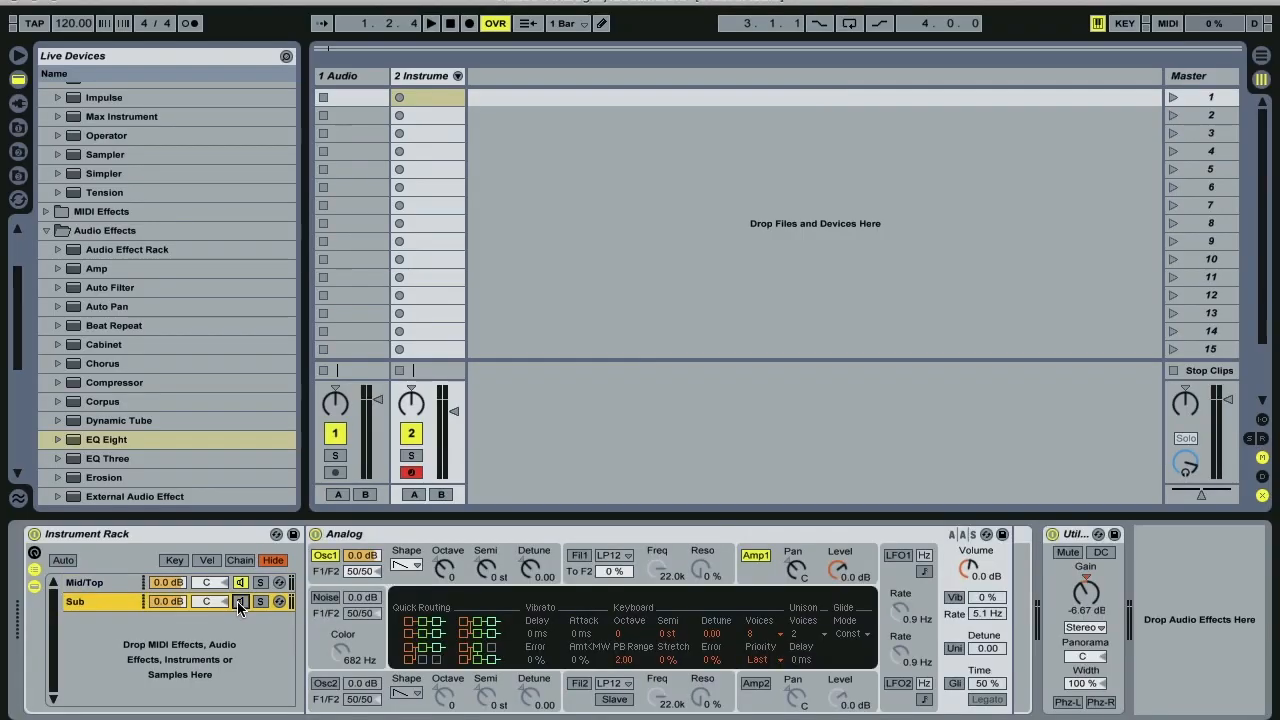
{"action": "left_click", "coordinate": [111, 581]}
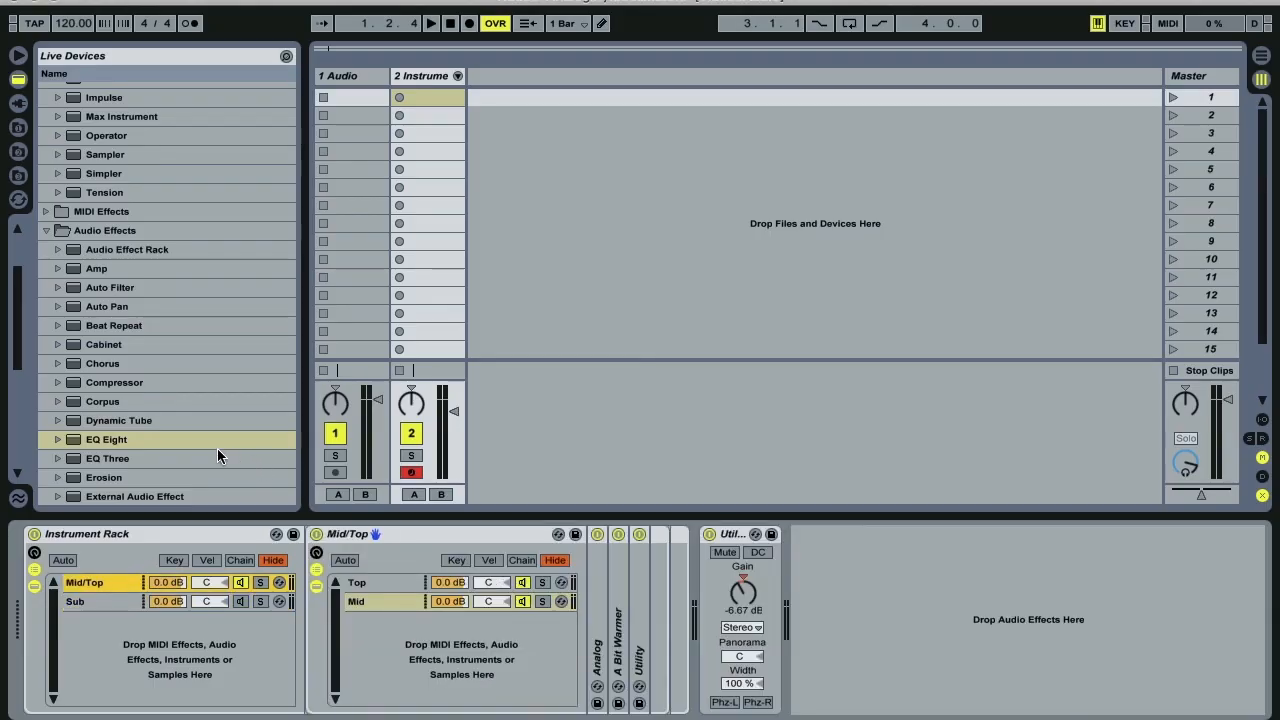
{"action": "left_click_drag", "start_coordinate": [90, 445], "coordinate": [667, 595]}
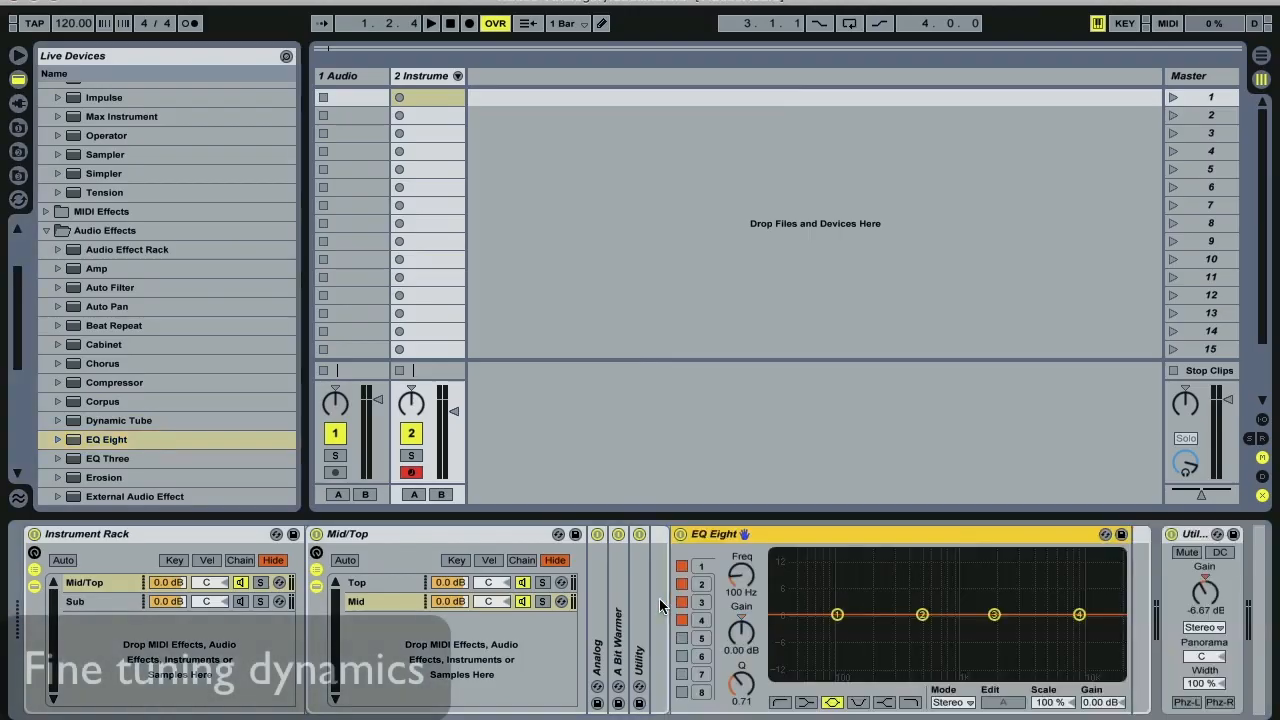
{"action": "left_click_drag", "start_coordinate": [107, 382], "coordinate": [1129, 596]}
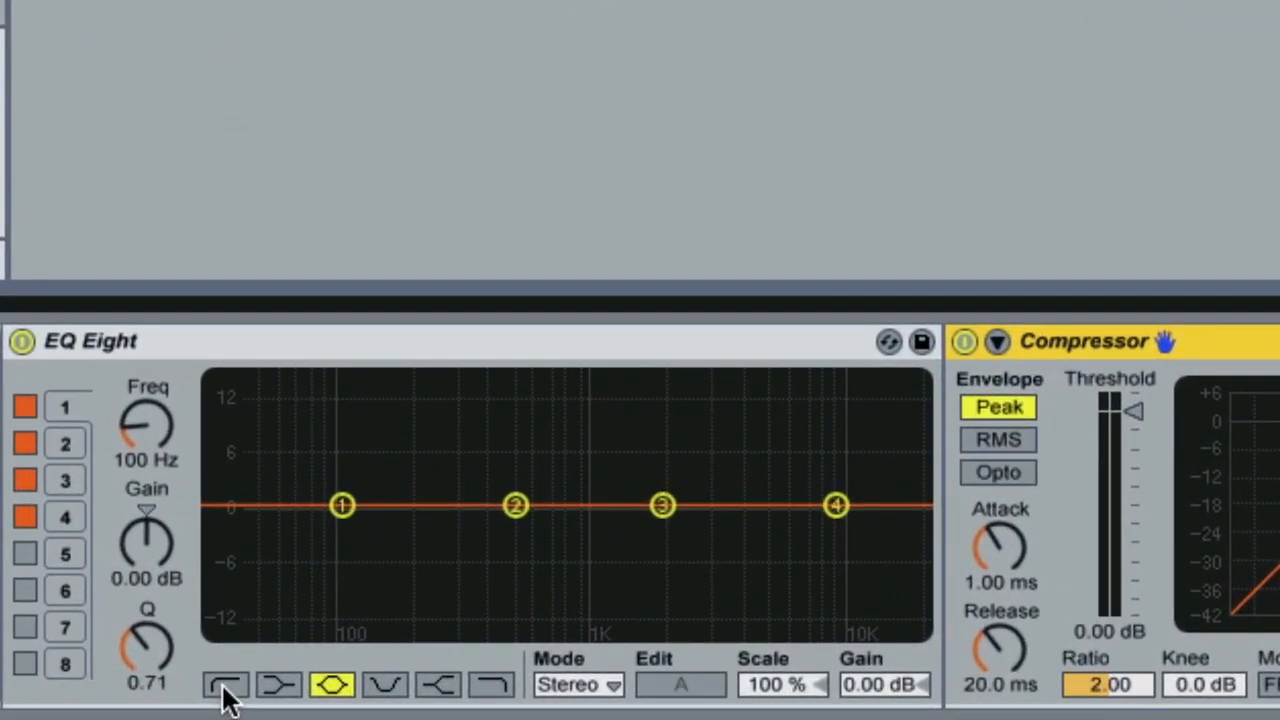
Make EQ Eight's band 1 a low-cut filter with its frequency set to 120 Hz.
{"action": "left_click", "coordinate": [316, 689]}
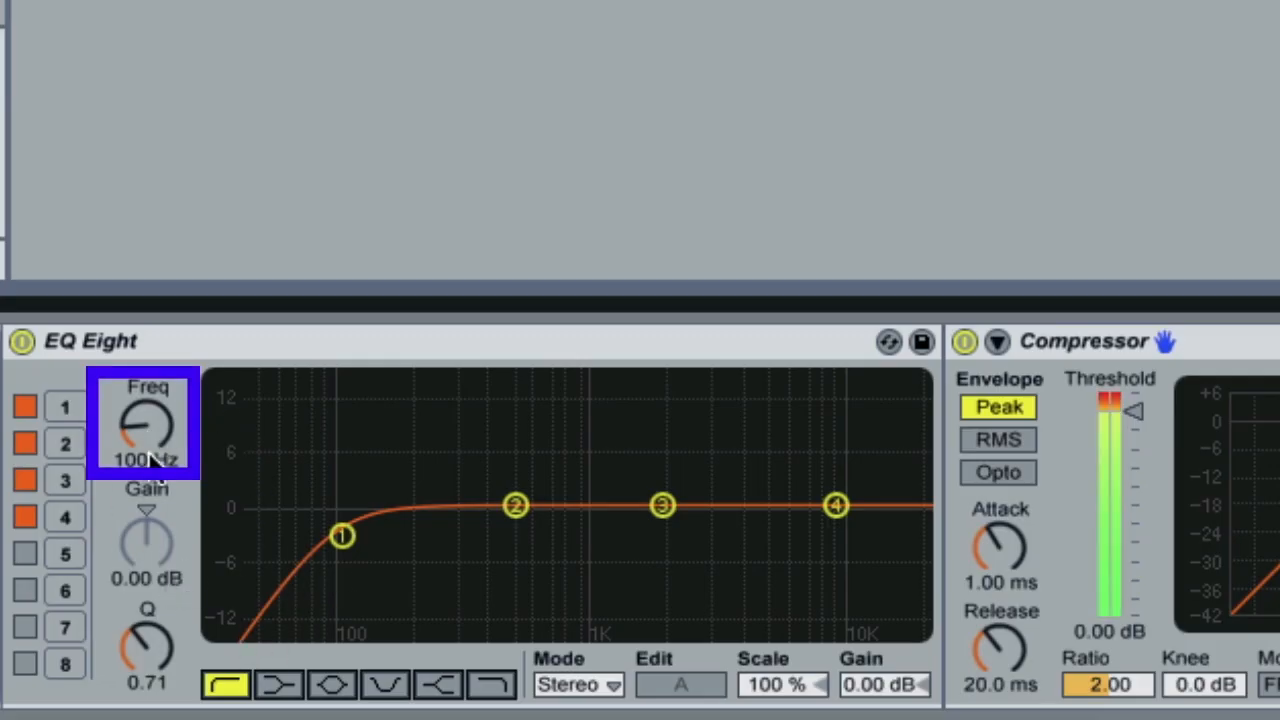
{"action": "mouse_move", "coordinate": [148, 428]}
{"action": "left_mouse_down"}
{"action": "mouse_move", "coordinate": [148, 333]}
{"action": "mouse_move", "coordinate": [146, 435]}
{"action": "left_mouse_up"}
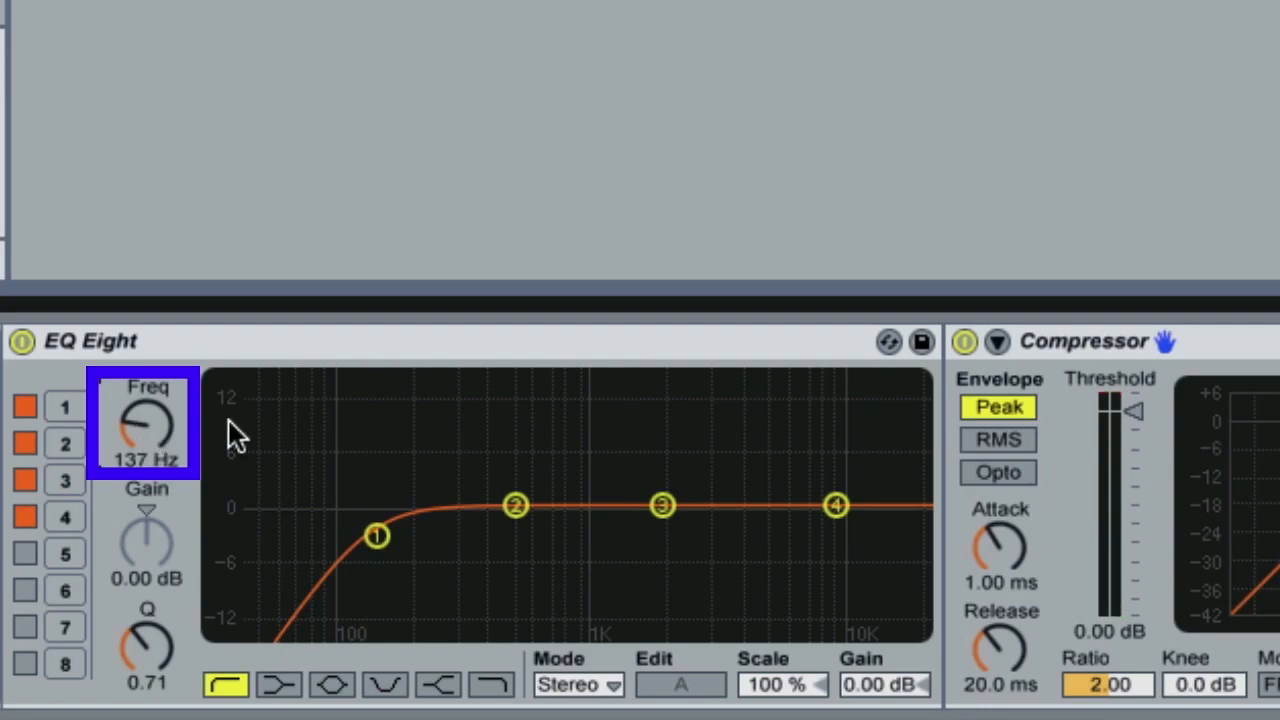
{"action": "left_click", "coordinate": [139, 463]}
{"action": "type", "text": "12"}
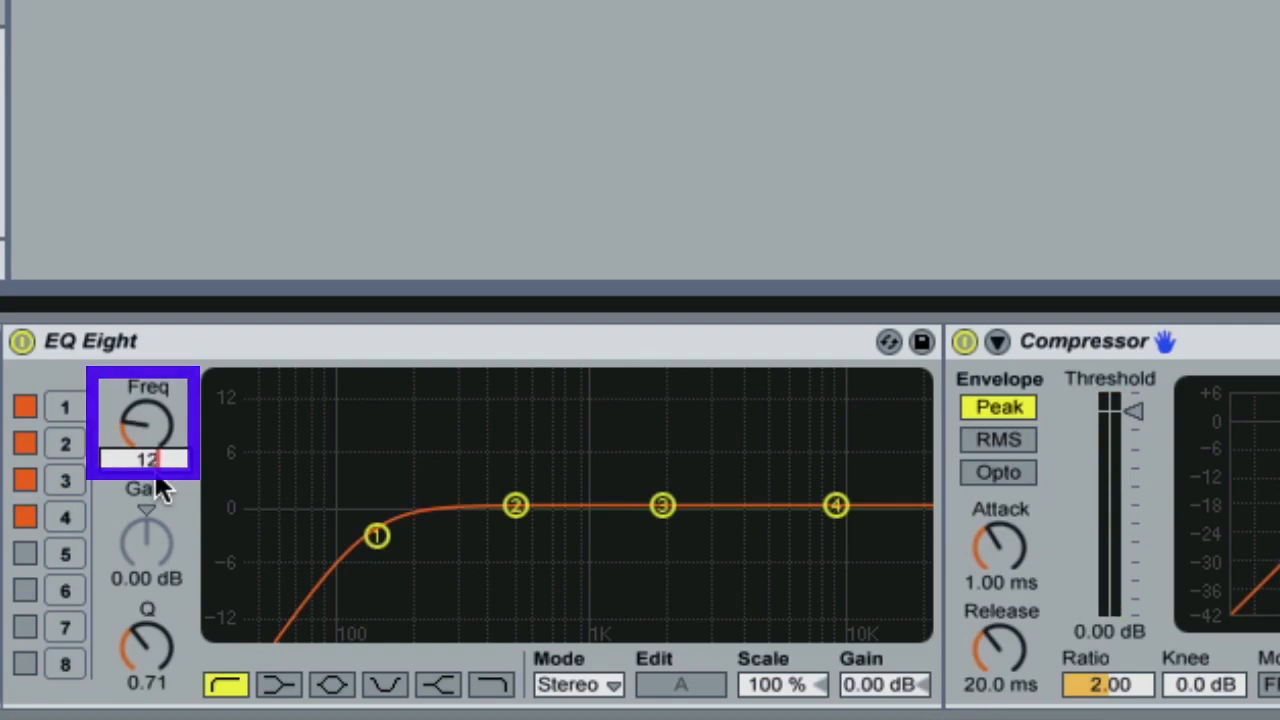
{"action": "type", "text": "0"}
{"action": "key", "text": "Return"}
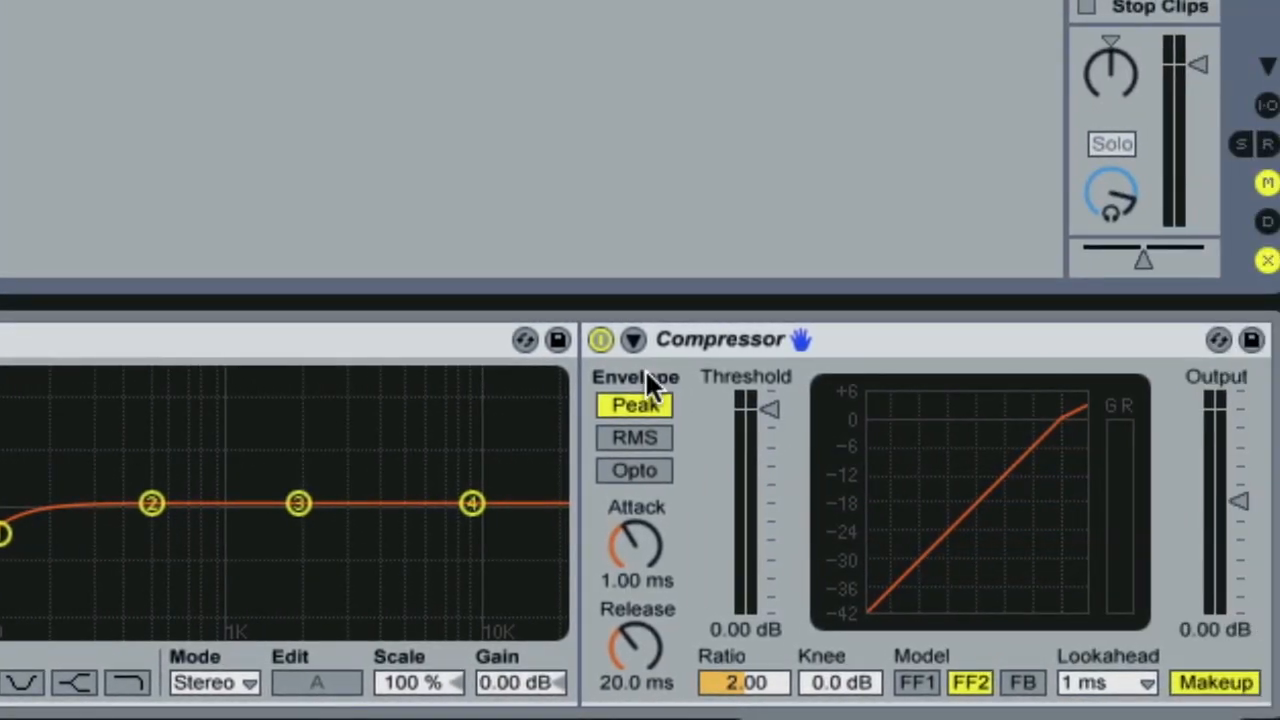
{"action": "key", "text": "space"}
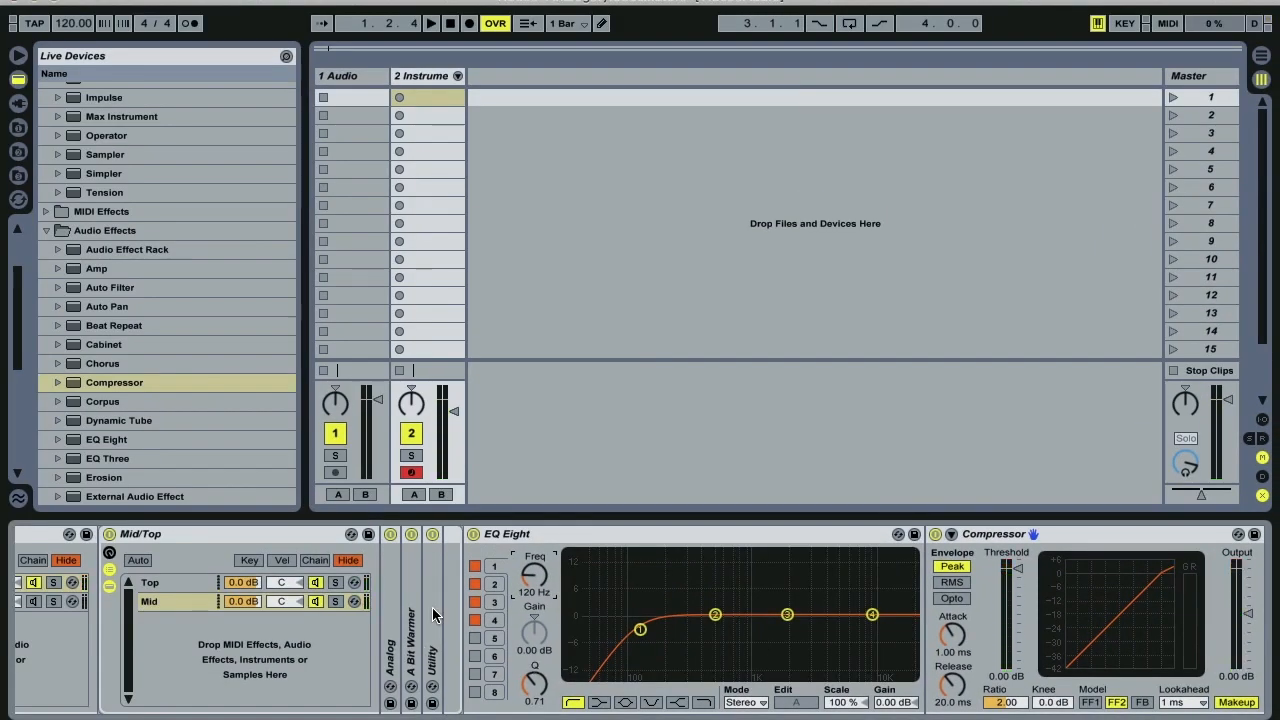
Insert a Utility before the EQ Eight in the Mid/Top chain and lower its gain to -11.1 dB.
{"action": "scroll", "coordinate": [110, 425], "scroll_direction": "down", "scroll_amount": 5}
{"action": "scroll", "coordinate": [110, 425], "scroll_direction": "down", "scroll_amount": 3}
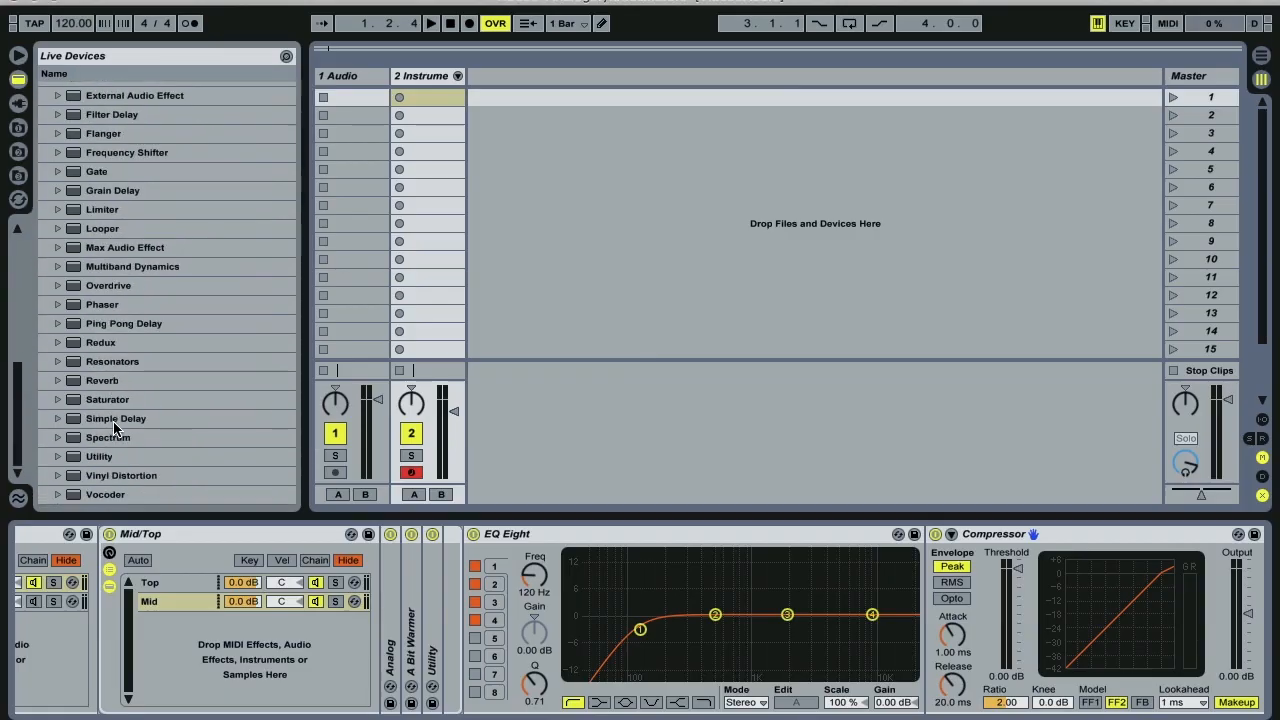
{"action": "left_click", "coordinate": [104, 458]}
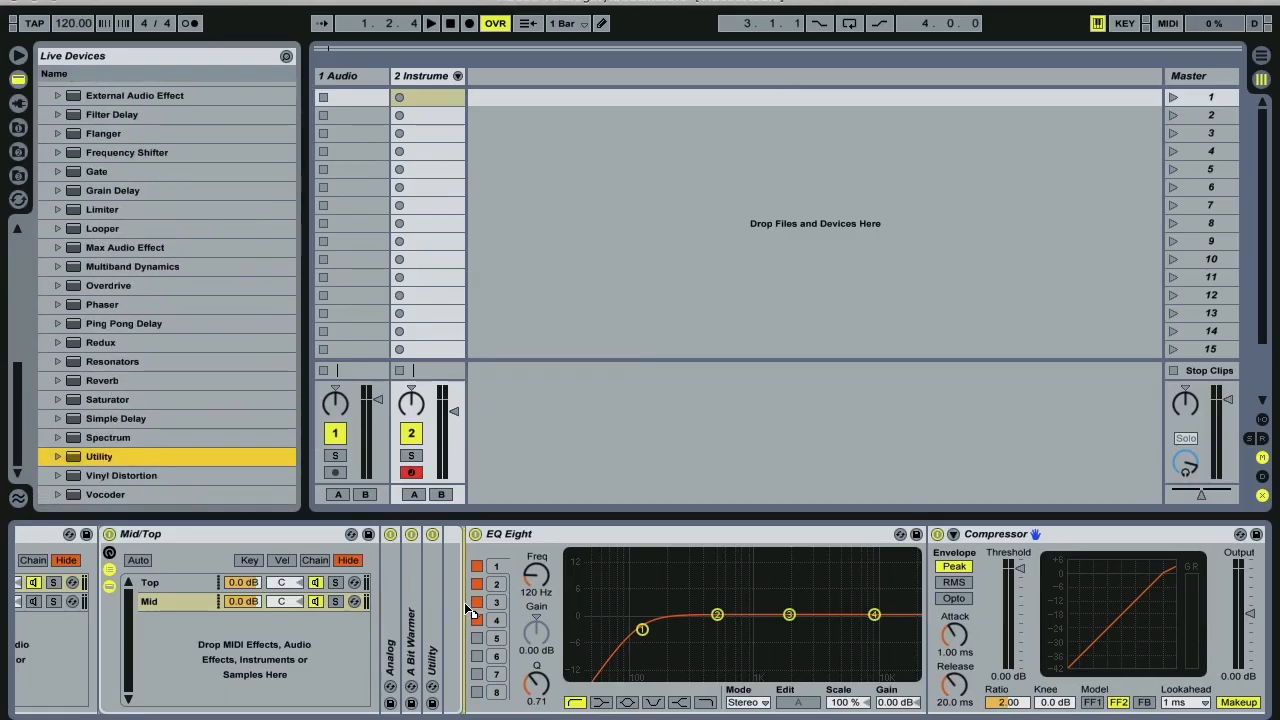
{"action": "left_click_drag", "start_coordinate": [470, 612], "coordinate": [514, 603]}
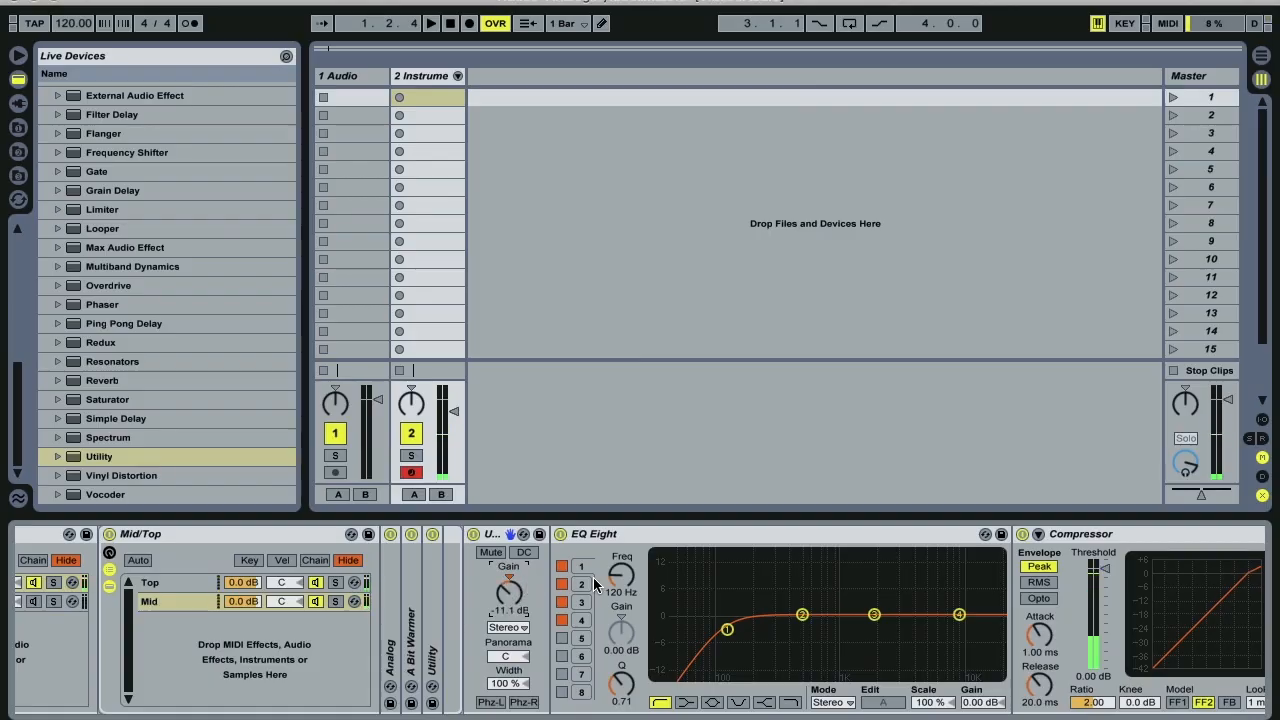
Set the Compressor's threshold to -18.2 dB and its attack to 4.56 ms while auditioning the sound.
{"action": "scroll", "coordinate": [640, 620], "scroll_direction": "right", "scroll_amount": 5}
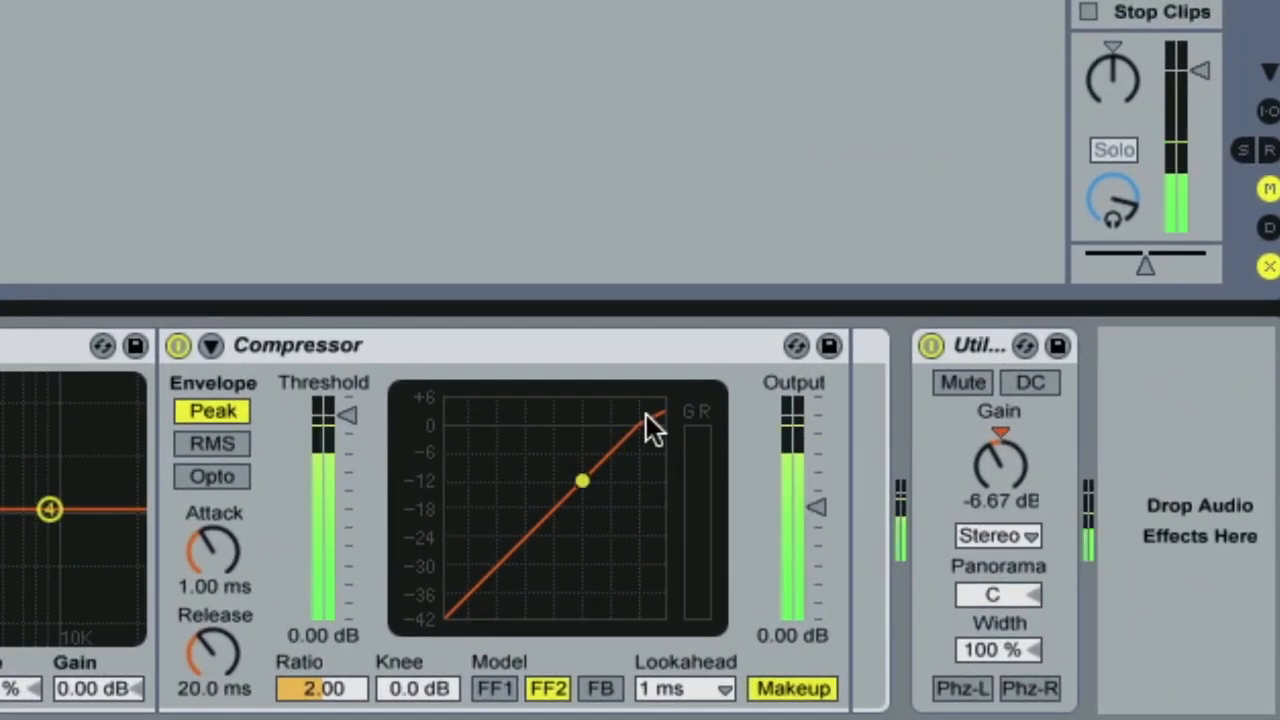
{"action": "left_click_drag", "start_coordinate": [351, 414], "coordinate": [351, 456]}
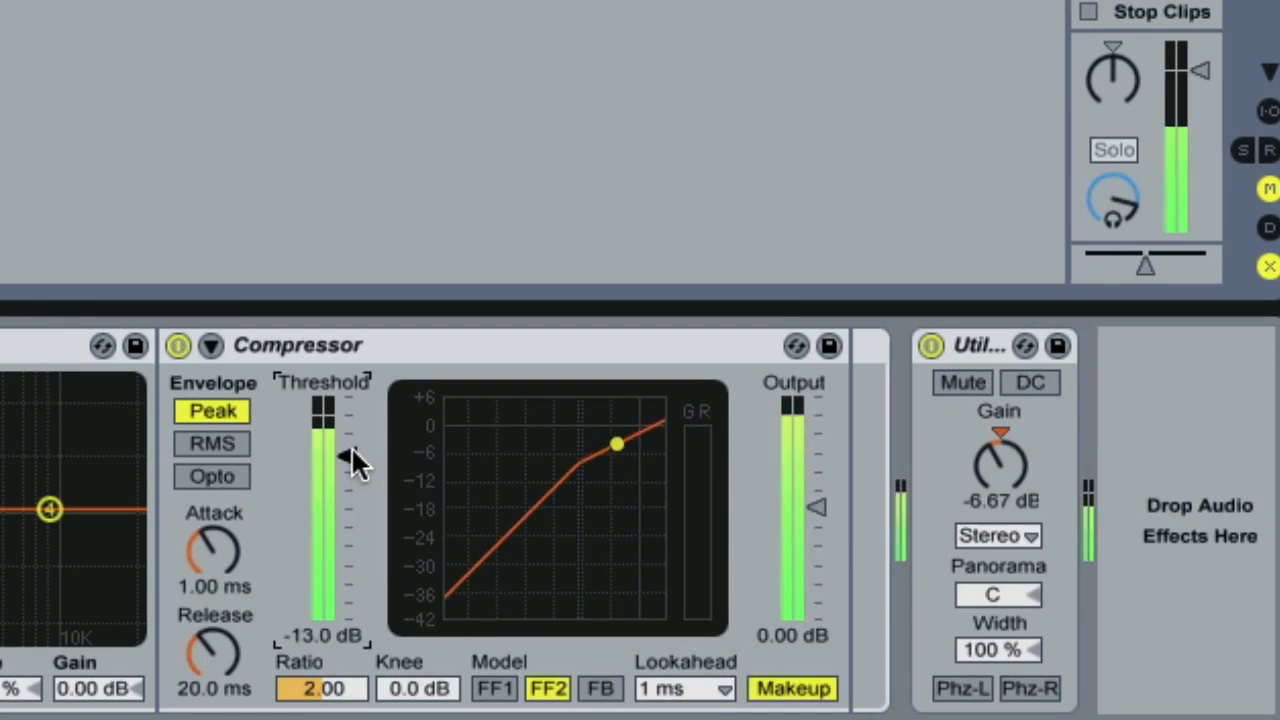
{"action": "key", "text": "space"}
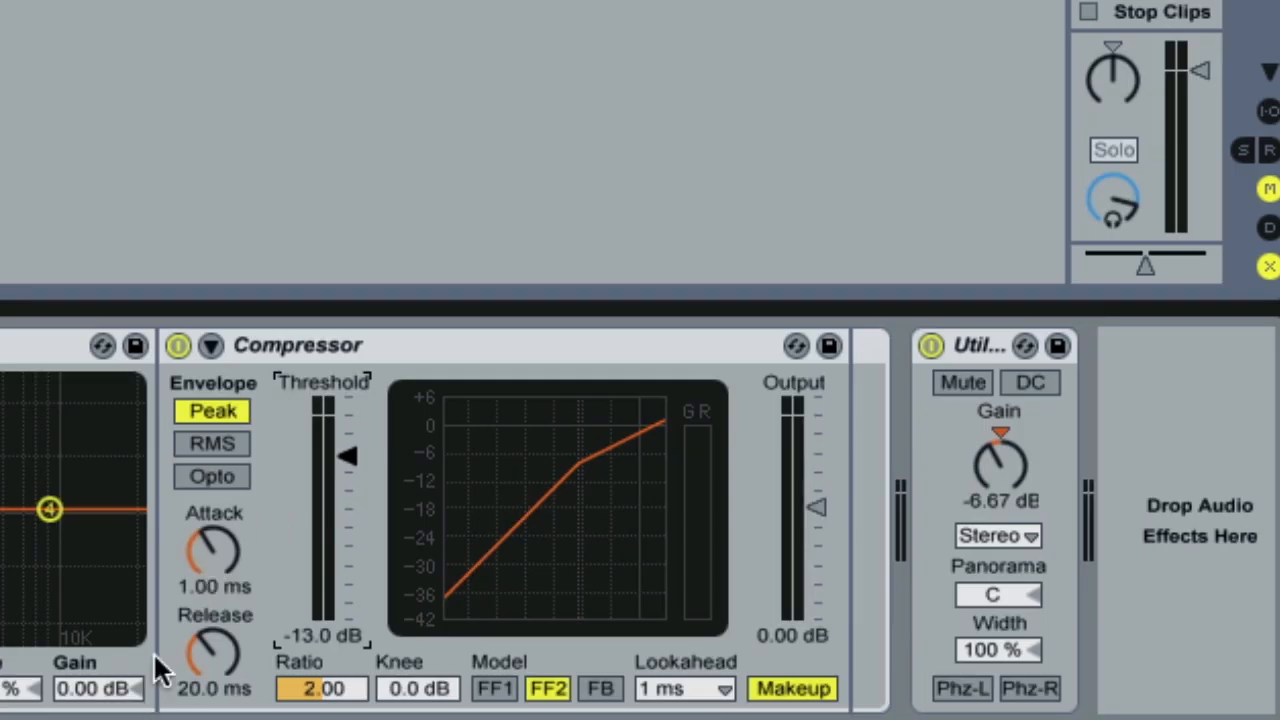
{"action": "left_click_drag", "start_coordinate": [209, 552], "coordinate": [206, 504]}
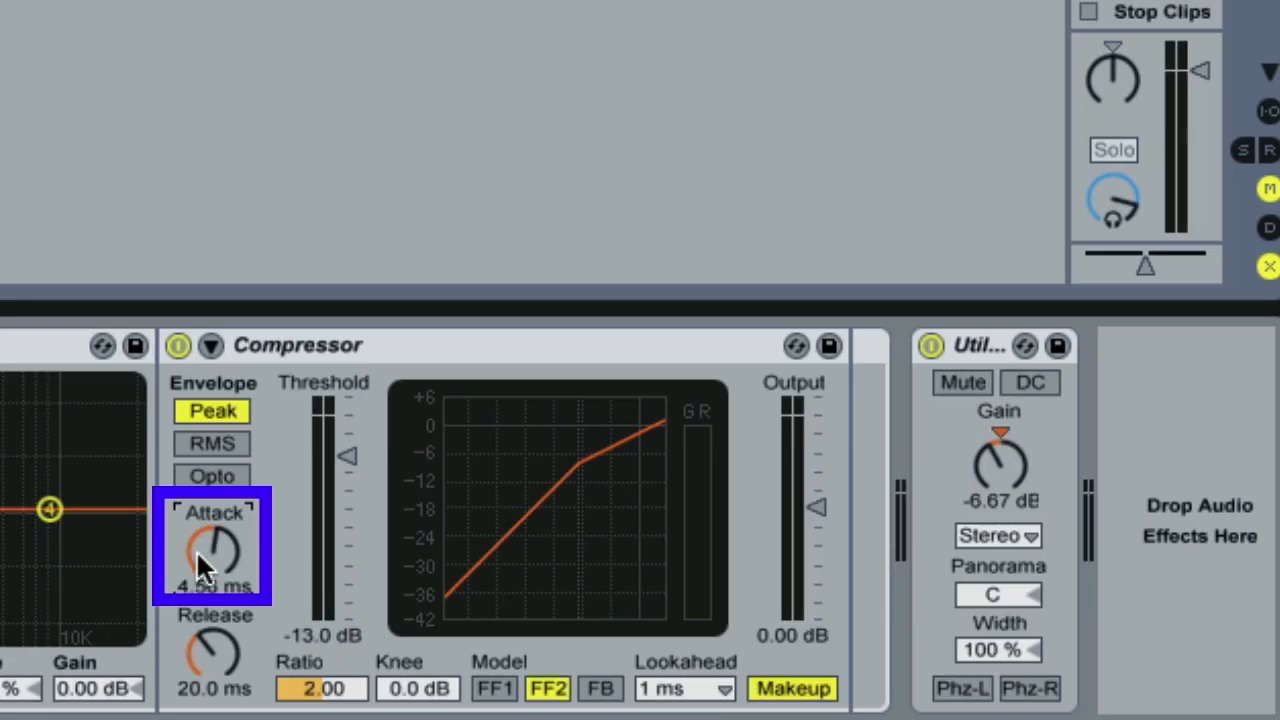
{"action": "key", "text": "space"}
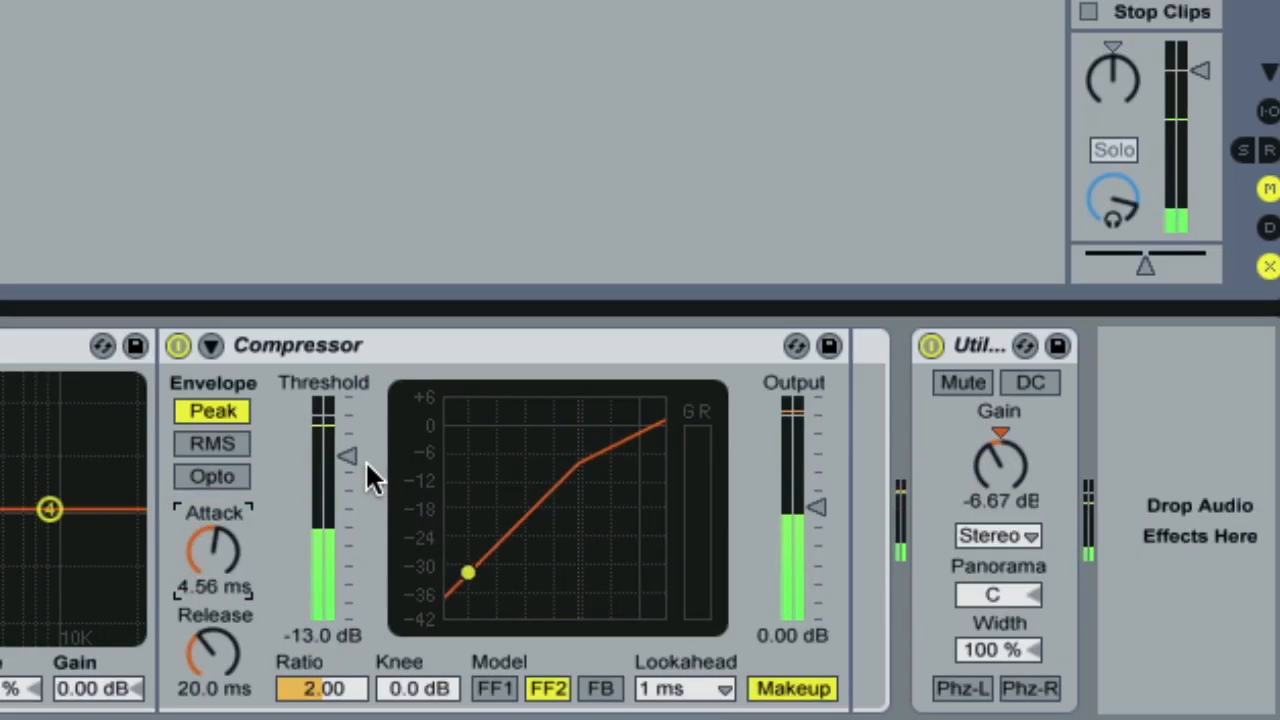
{"action": "mouse_move", "coordinate": [365, 460]}
{"action": "left_mouse_down"}
{"action": "mouse_move", "coordinate": [353, 463]}
{"action": "mouse_move", "coordinate": [363, 494]}
{"action": "mouse_move", "coordinate": [347, 469]}
{"action": "left_mouse_up"}
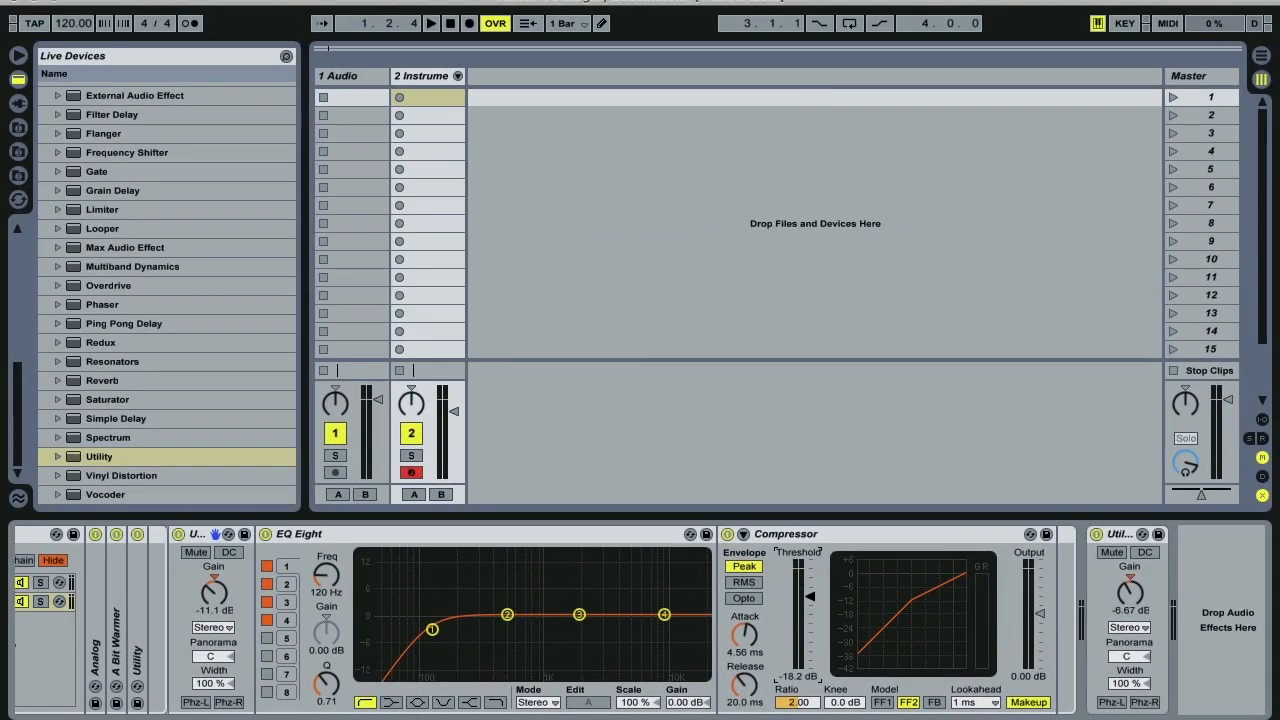
Reactivate the Sub chain, mute the Mid/Top chain, and show the Sub chain's Analog.
{"action": "scroll", "coordinate": [407, 612], "scroll_direction": "left", "scroll_amount": 5}
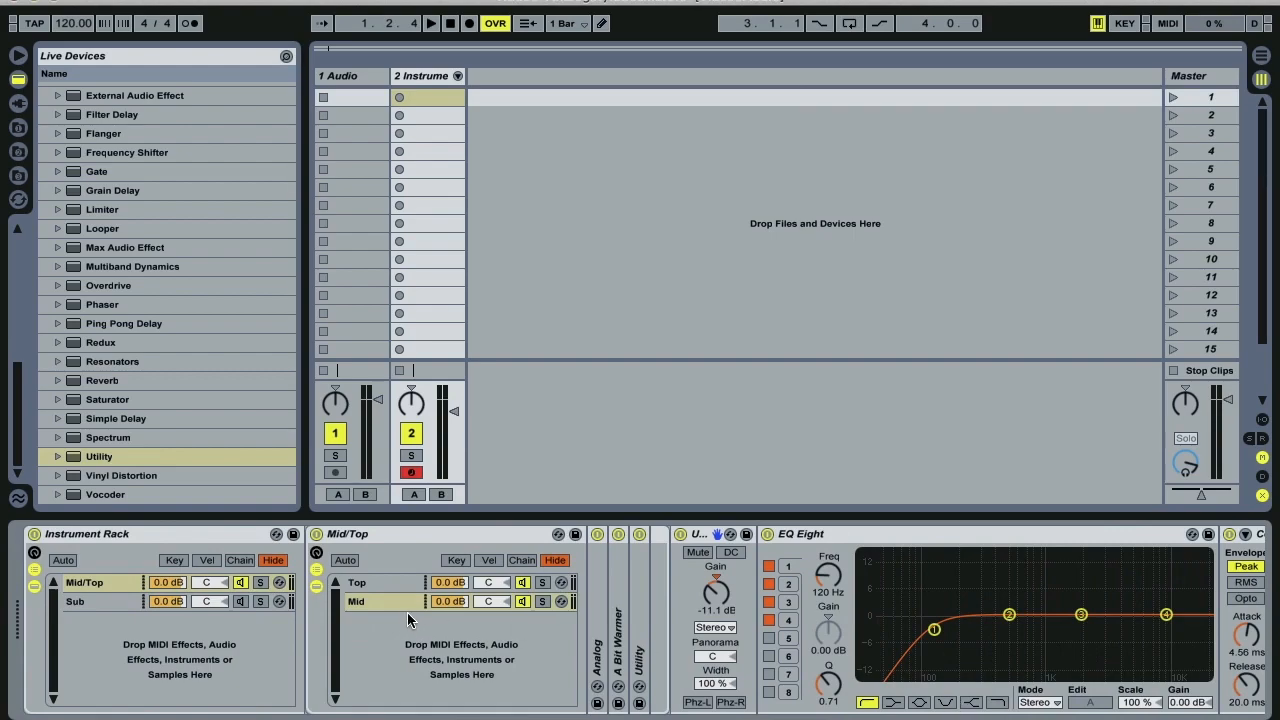
{"action": "left_click", "coordinate": [243, 601]}
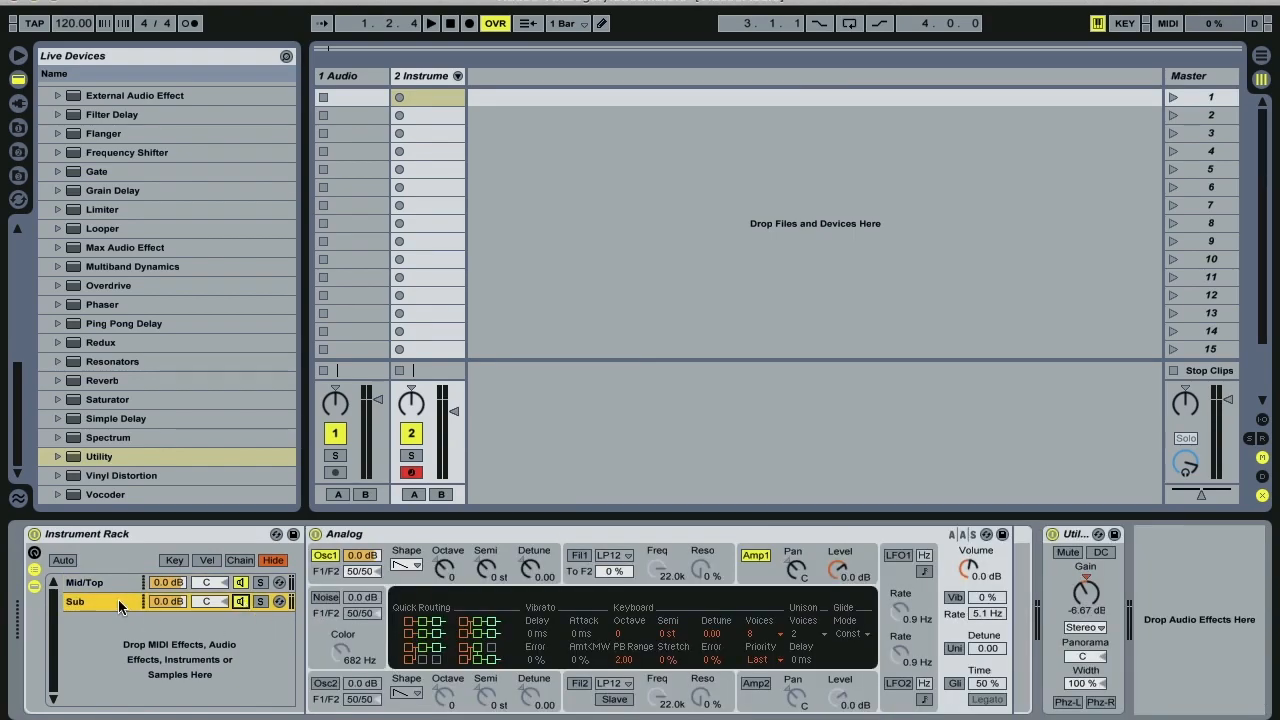
{"action": "left_click", "coordinate": [238, 584]}
{"action": "left_click", "coordinate": [176, 598]}
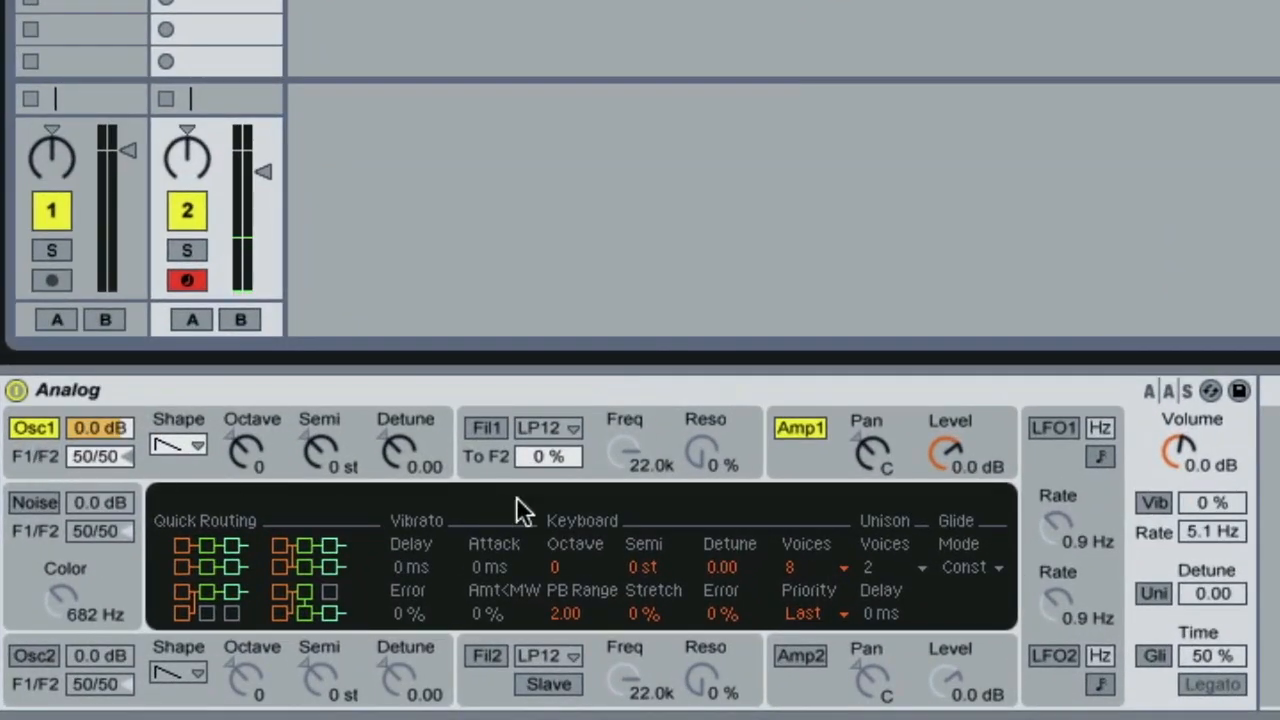
Set the Sub Analog's Amp1 envelope to a sustain of 1.00 and a release of 5 ms.
{"action": "left_click", "coordinate": [804, 462]}
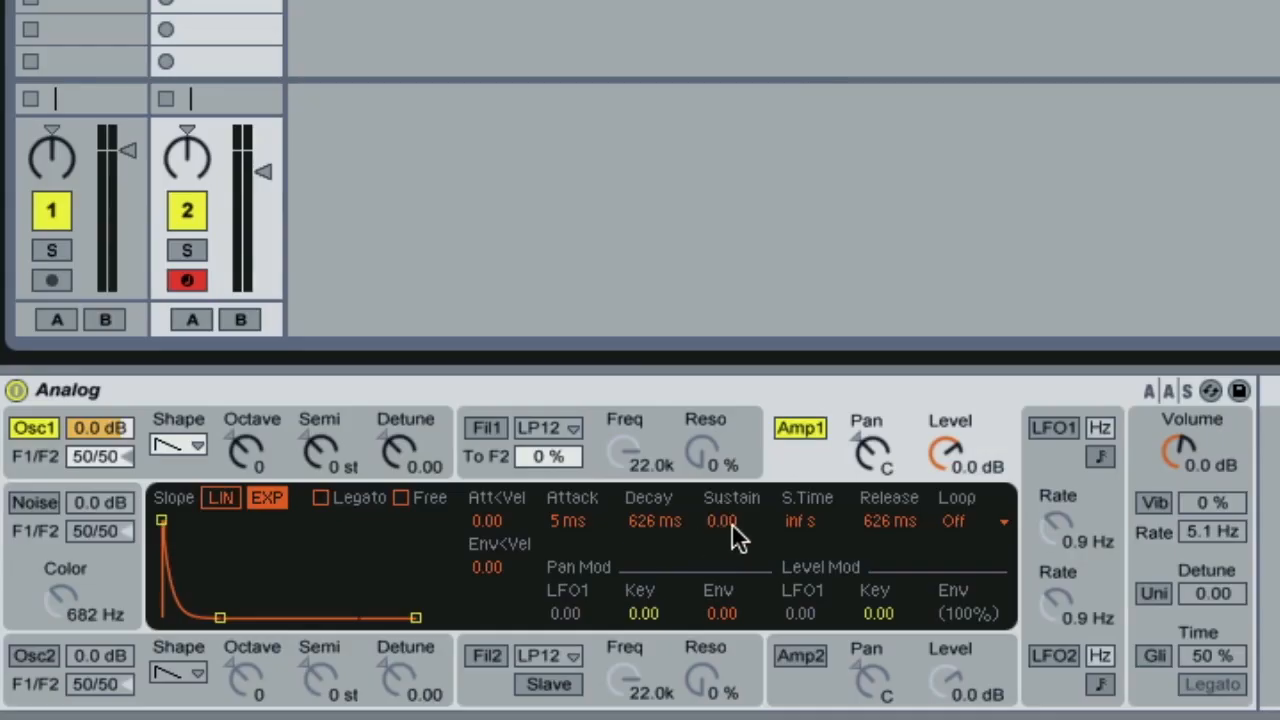
{"action": "left_click_drag", "start_coordinate": [731, 523], "coordinate": [733, 521]}
{"action": "left_click_drag", "start_coordinate": [905, 525], "coordinate": [875, 537]}
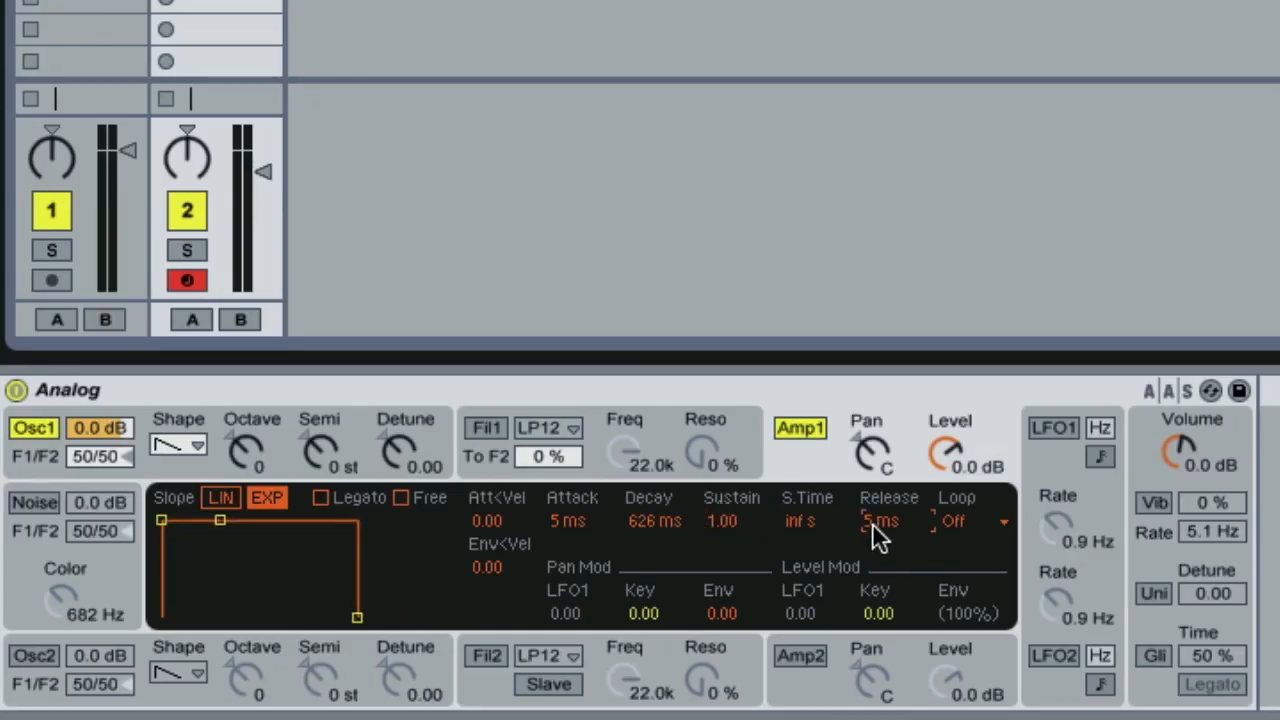
Set the Sub Analog's Osc1 to a sine shape at octave -2, routed entirely to F1.
{"action": "left_click", "coordinate": [167, 458]}
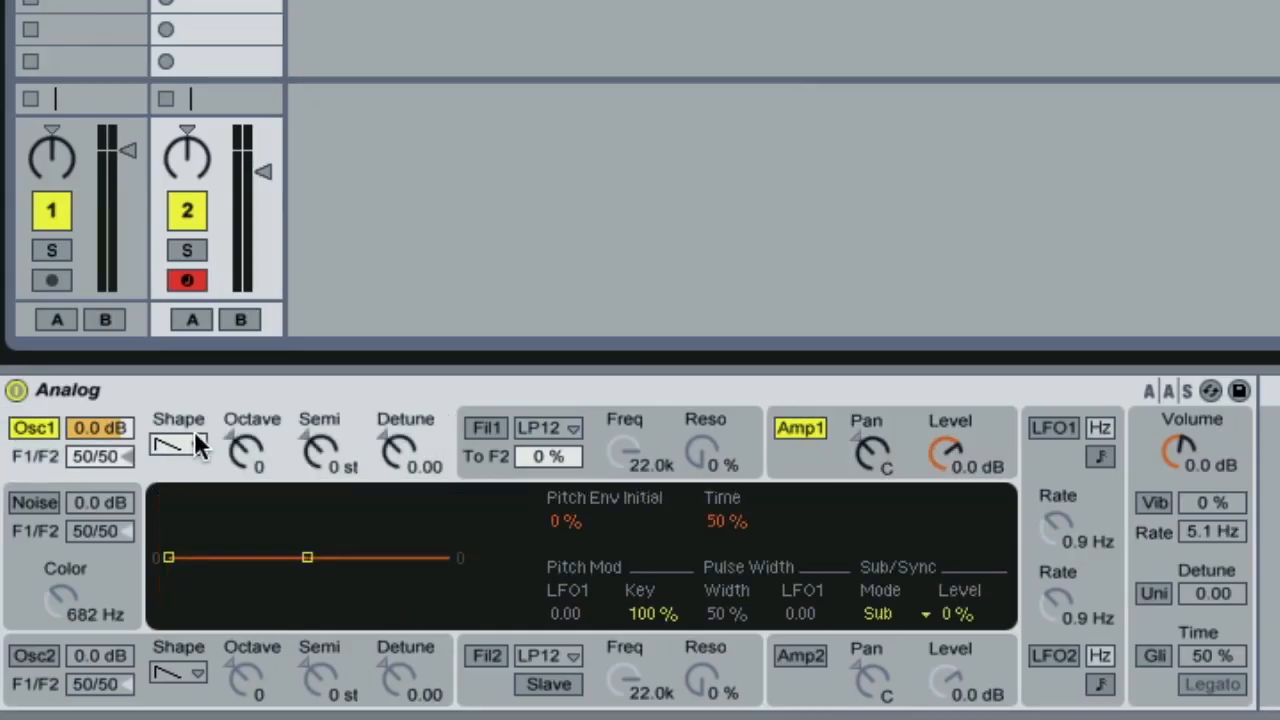
{"action": "left_click_drag", "start_coordinate": [245, 453], "coordinate": [245, 493]}
{"action": "left_click_drag", "start_coordinate": [105, 454], "coordinate": [105, 500]}
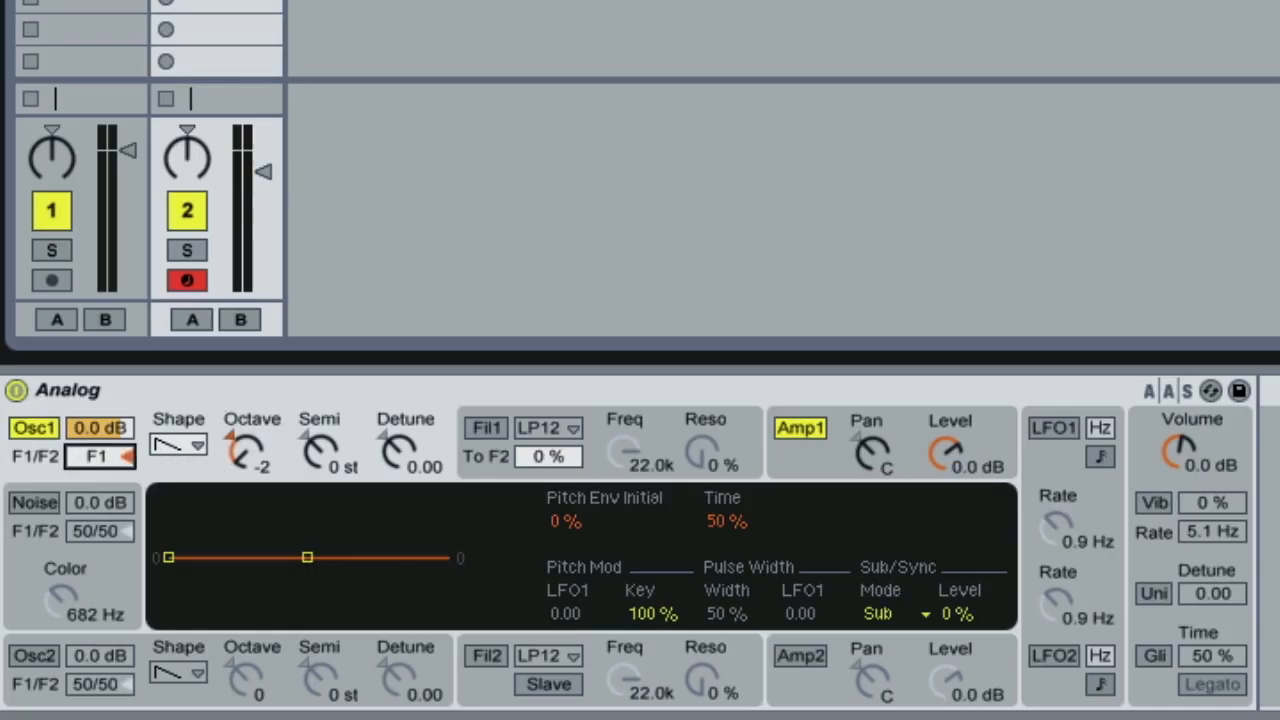
{"action": "left_click", "coordinate": [187, 441]}
{"action": "left_click", "coordinate": [187, 472]}
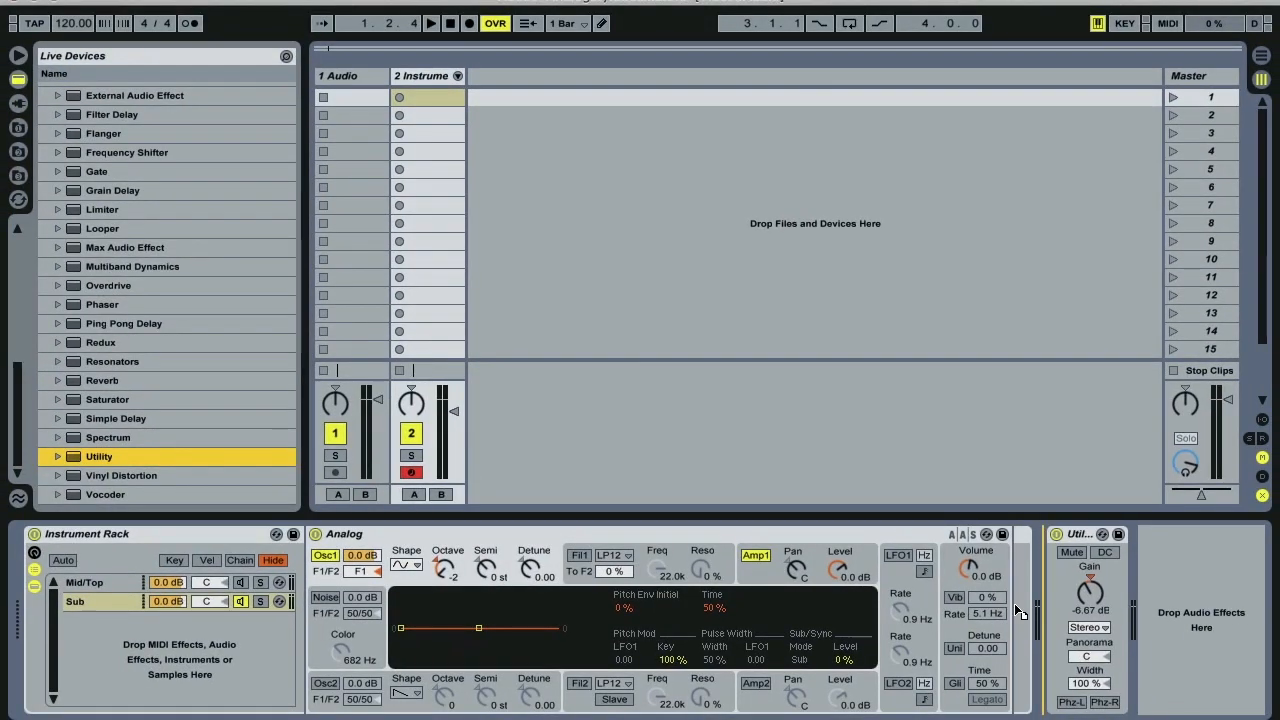
Add a Utility with 0% width after the Sub chain's Analog and insert the A Bit Warmer Saturator preset between them.
{"action": "left_click_drag", "start_coordinate": [1015, 606], "coordinate": [1017, 607]}
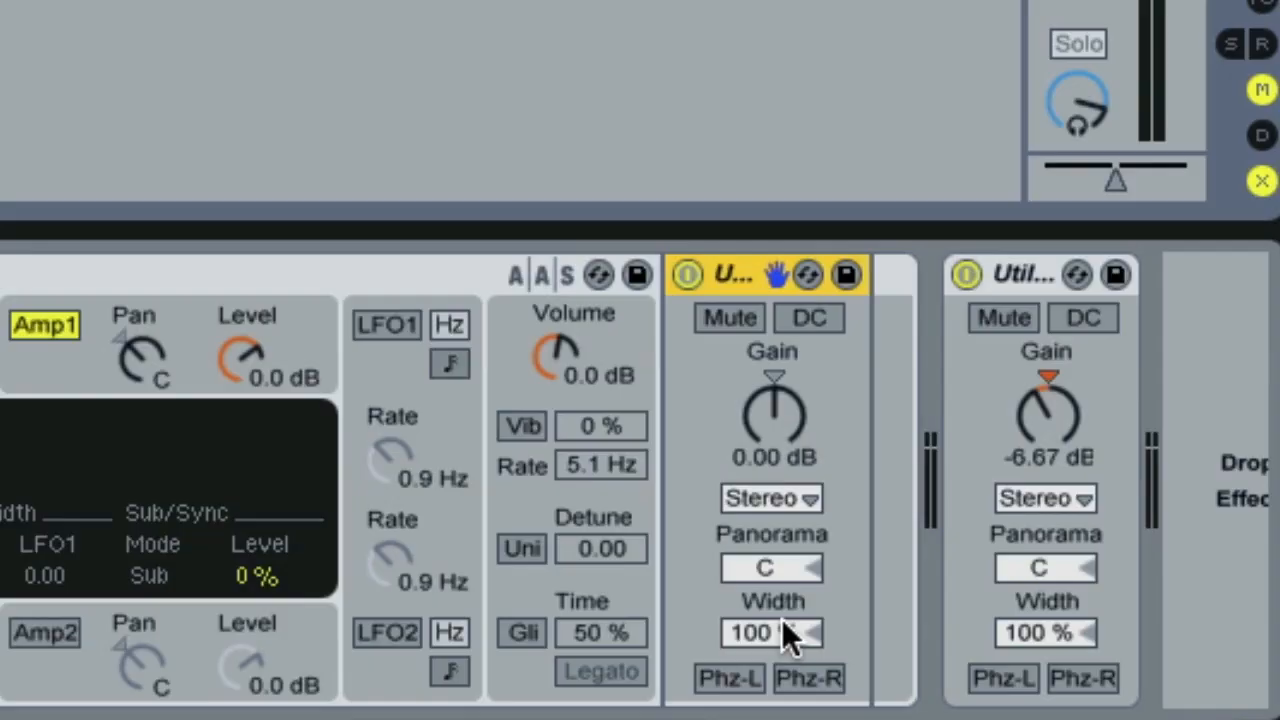
{"action": "left_click_drag", "start_coordinate": [1062, 681], "coordinate": [1062, 717]}
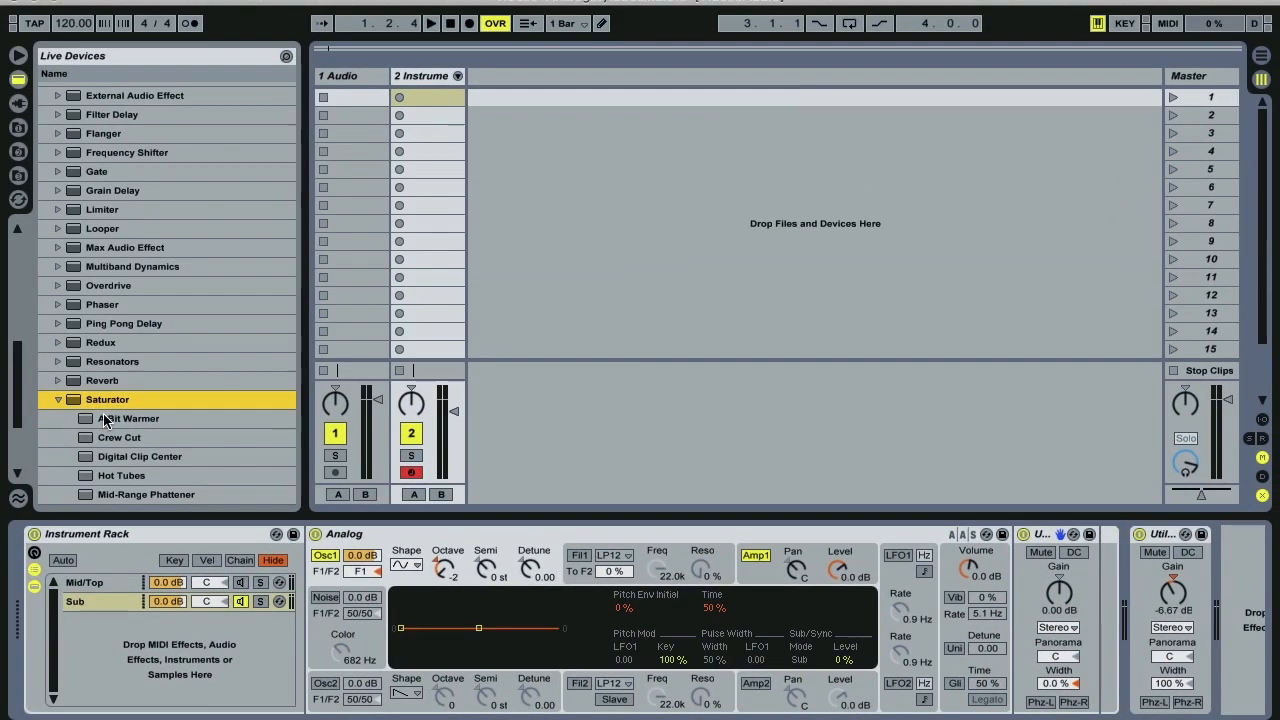
{"action": "left_click_drag", "start_coordinate": [90, 424], "coordinate": [1035, 610]}
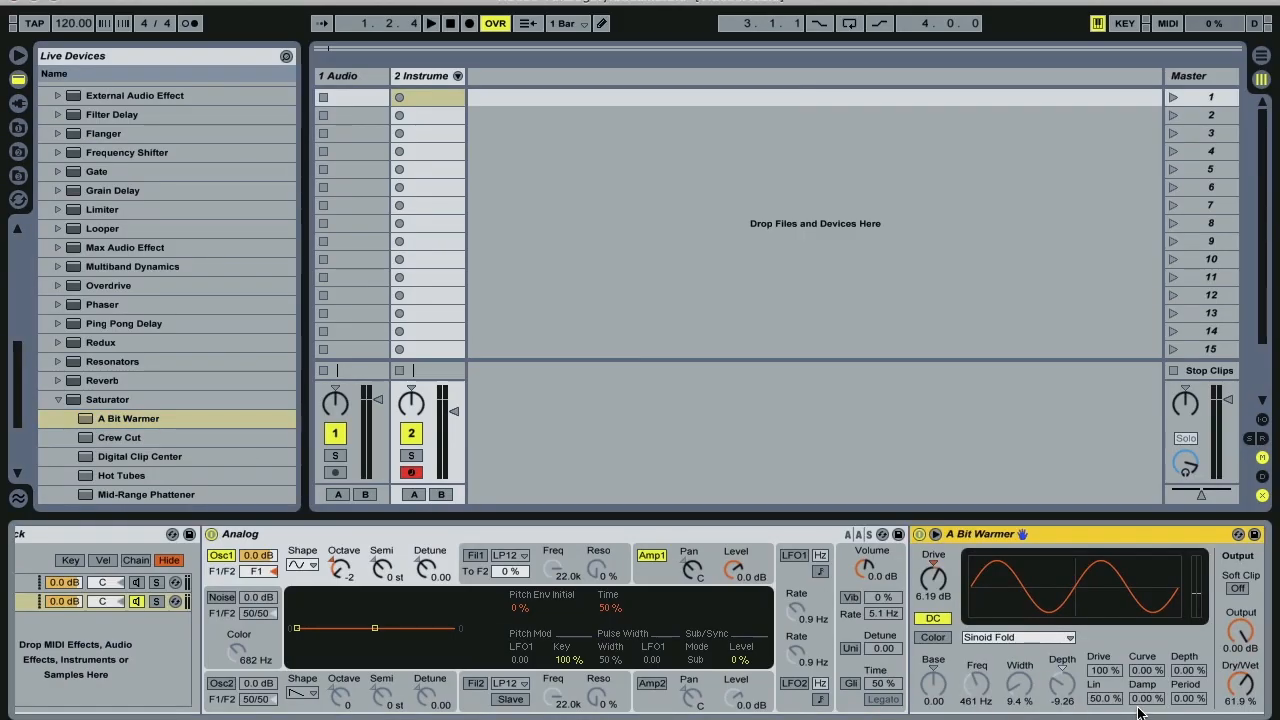
{"action": "scroll", "coordinate": [640, 620], "scroll_direction": "right", "scroll_amount": 5}
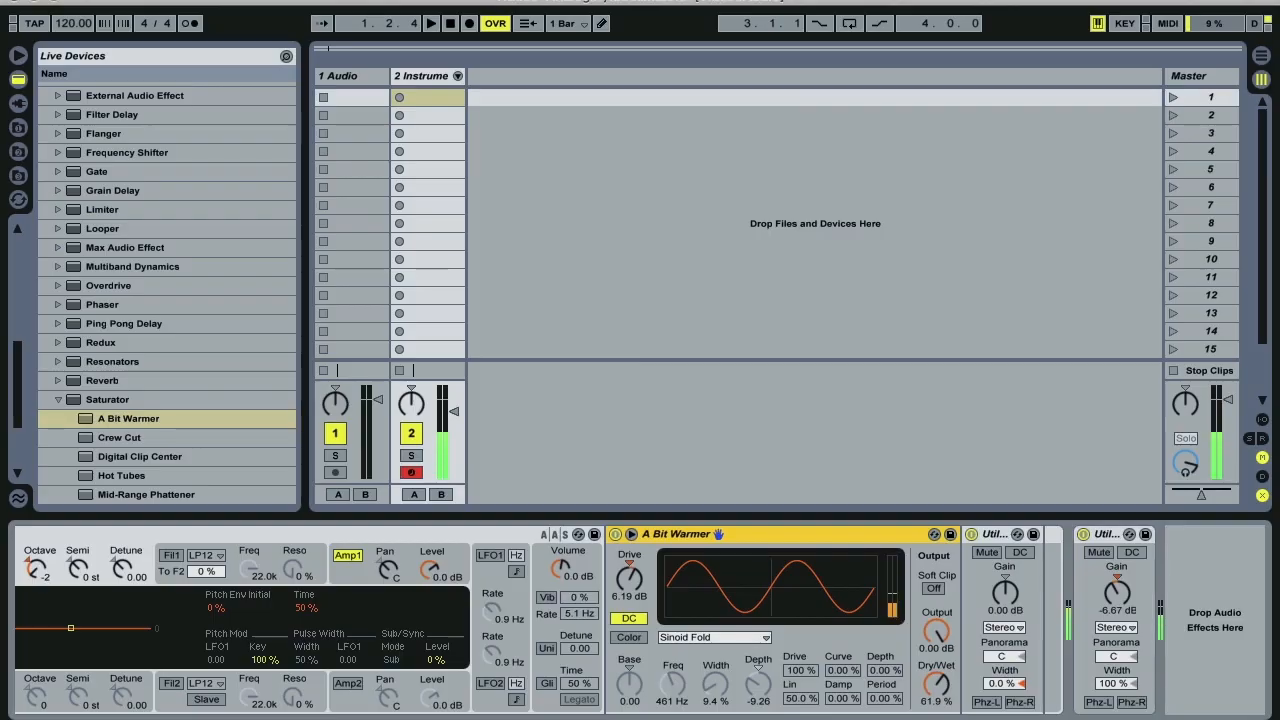
Set the Sub chain's A Bit Warmer Saturator to 19.4 dB Drive and 23.8% Dry/Wet.
{"action": "left_click", "coordinate": [629, 582]}
{"action": "left_click_drag", "start_coordinate": [629, 577], "coordinate": [629, 551]}
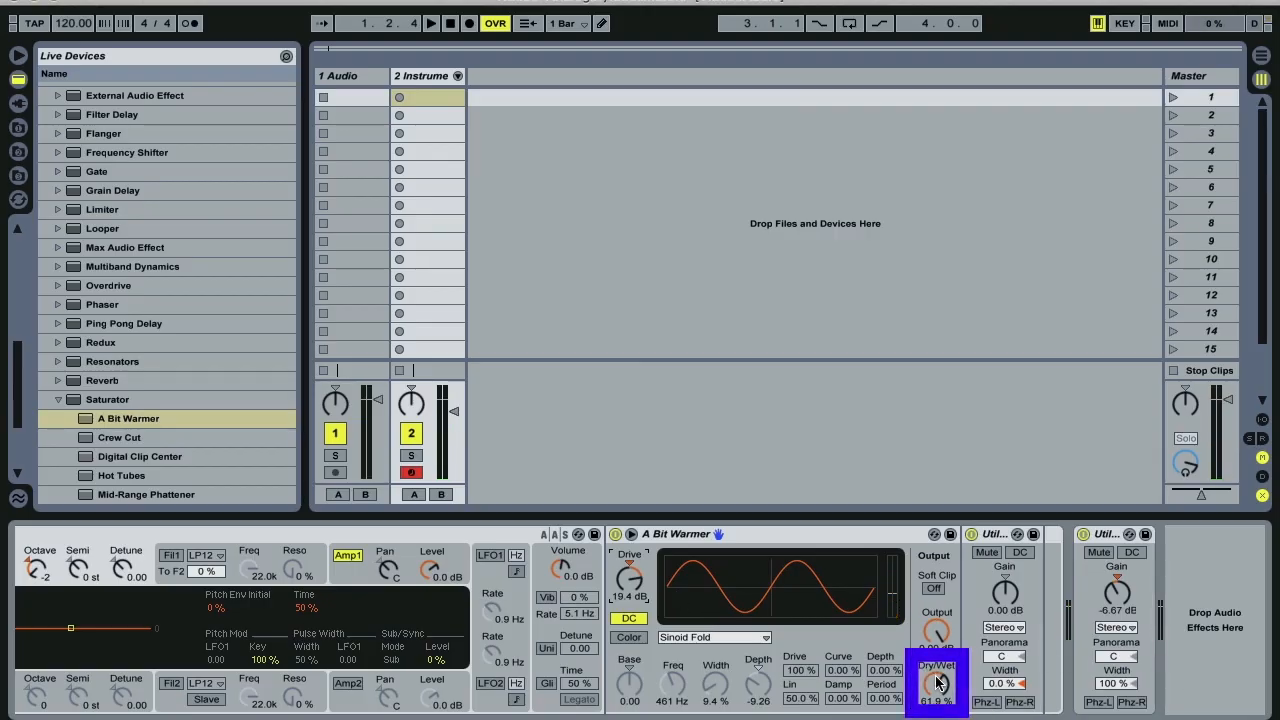
{"action": "left_click_drag", "start_coordinate": [938, 682], "coordinate": [938, 709]}
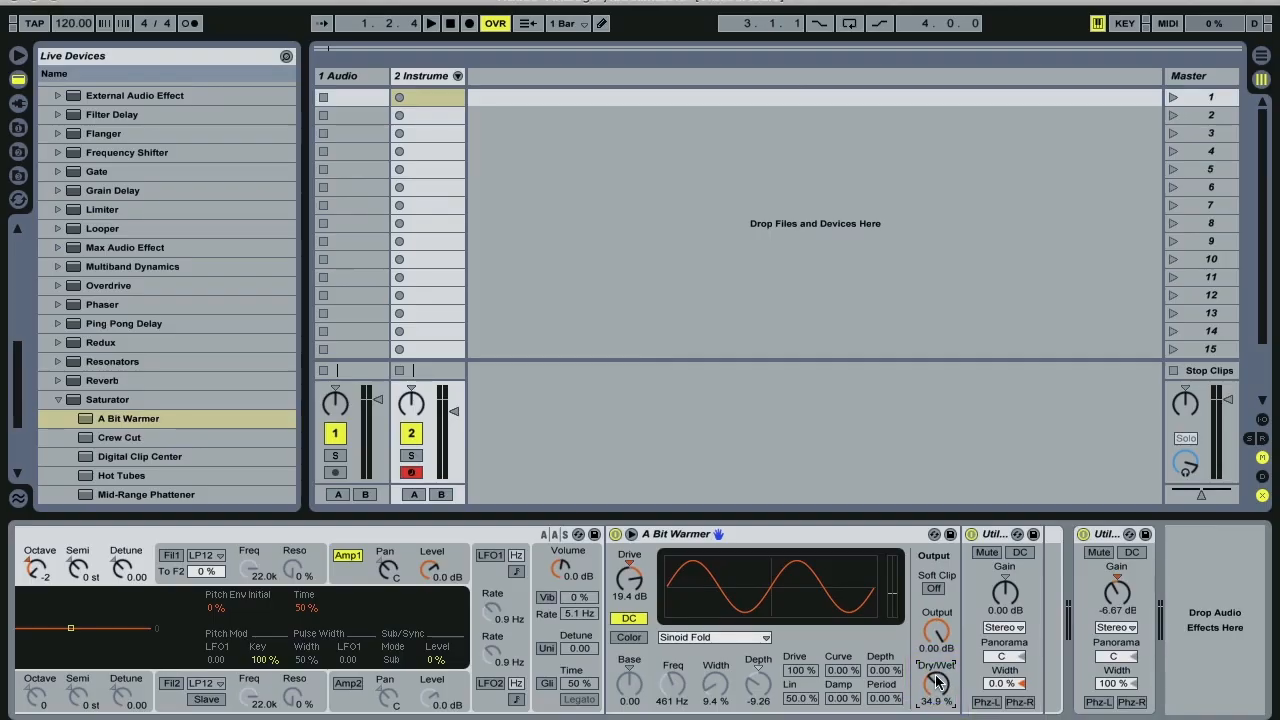
{"action": "left_click_drag", "start_coordinate": [938, 682], "coordinate": [938, 693]}
Reactivate the Mid/Top chain and lower the Sub chain's volume to -1.5 dB in the outer Instrument Rack.
{"action": "left_click_drag", "start_coordinate": [1082, 718], "coordinate": [1040, 718]}
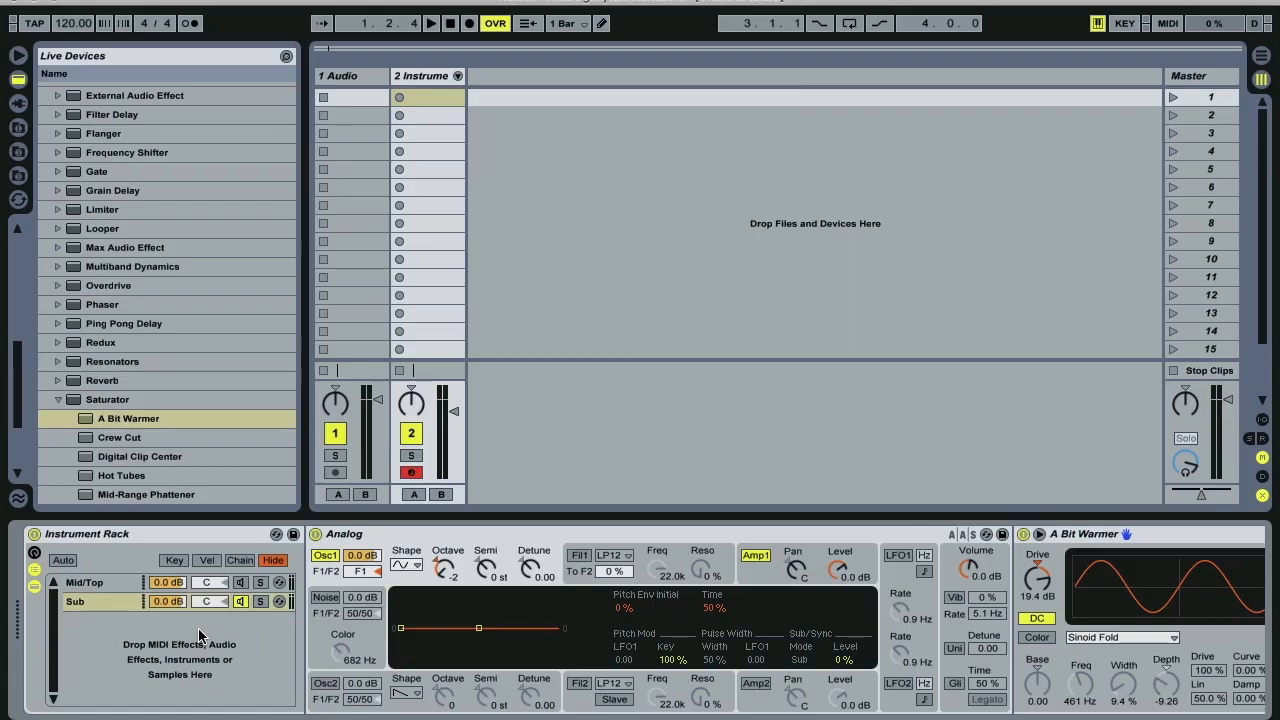
{"action": "left_click", "coordinate": [244, 588]}
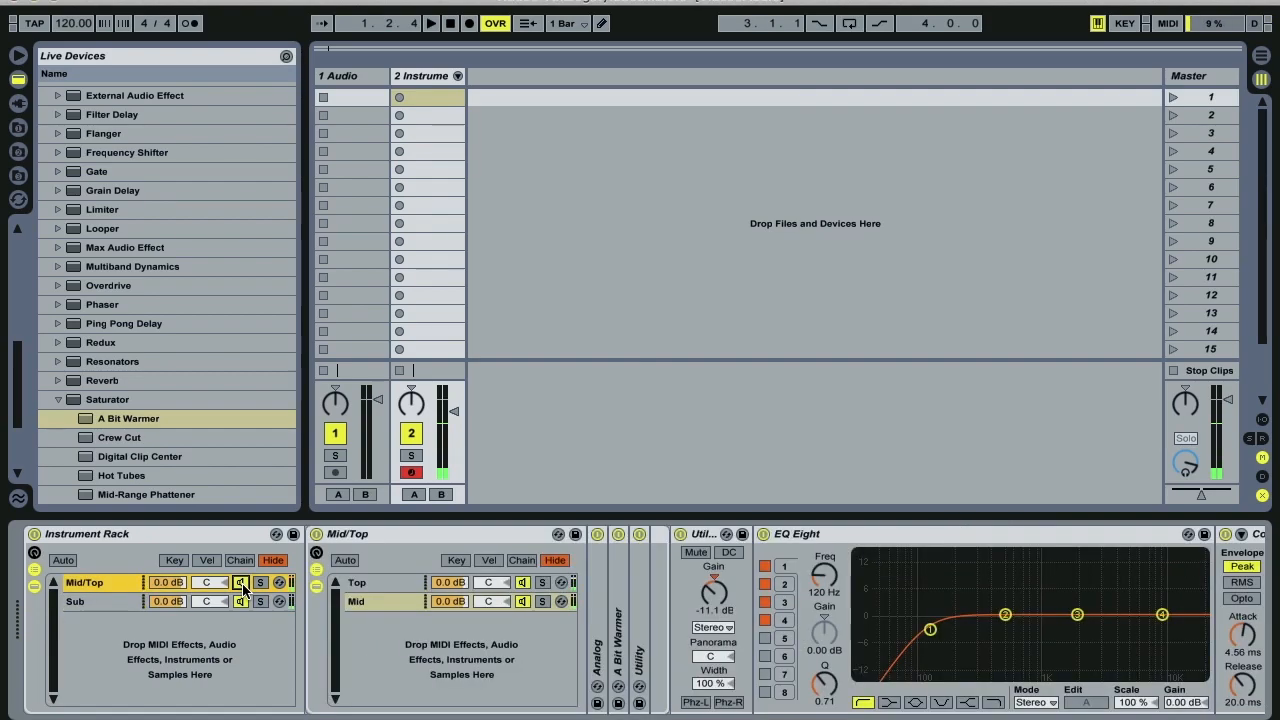
{"action": "left_click", "coordinate": [238, 601]}
{"action": "left_click_drag", "start_coordinate": [168, 599], "coordinate": [168, 605]}
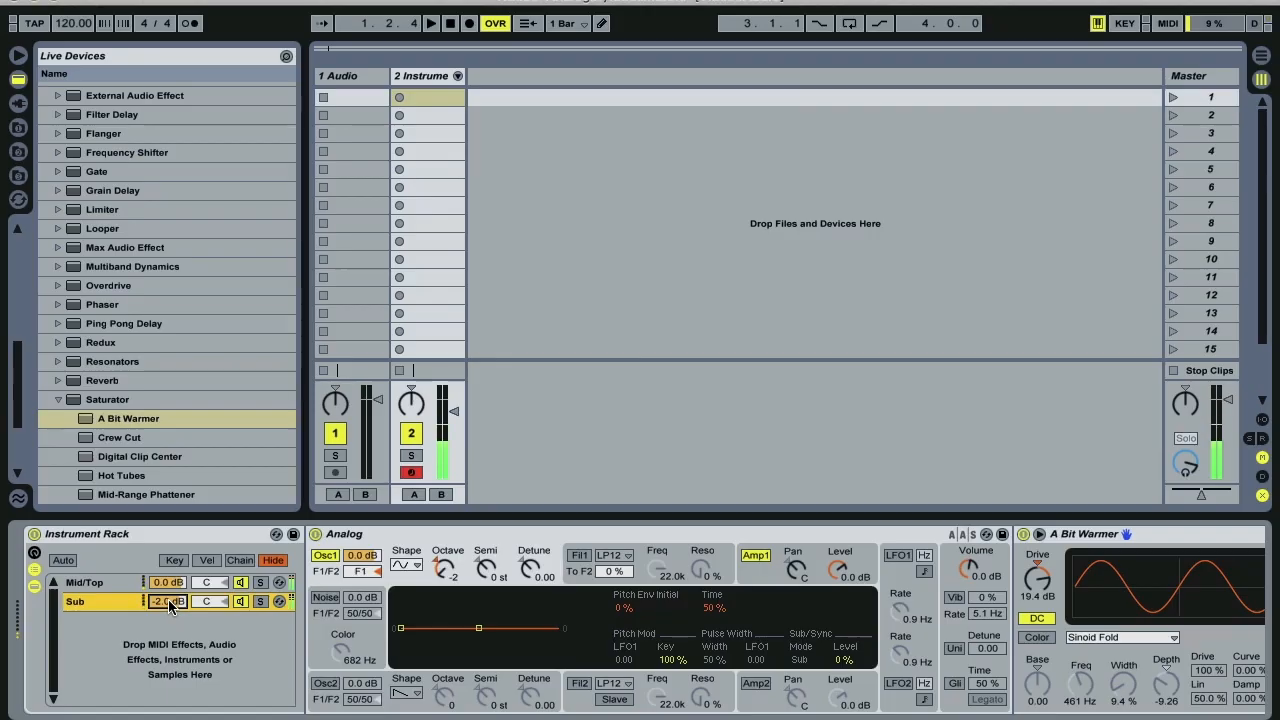
{"action": "left_click_drag", "start_coordinate": [168, 599], "coordinate": [168, 594]}
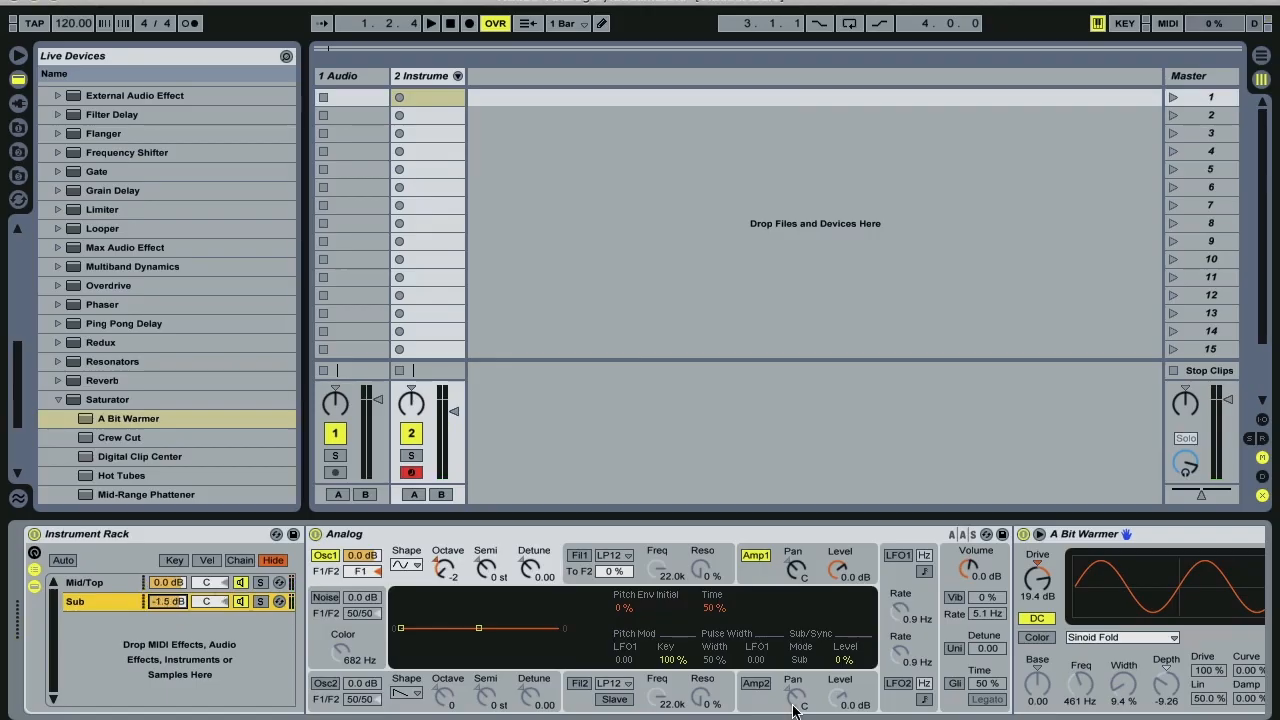
Fold the Sub chain's Analog, A Bit Warmer and Utility devices.
{"action": "scroll", "coordinate": [640, 620], "scroll_direction": "right", "scroll_amount": 5}
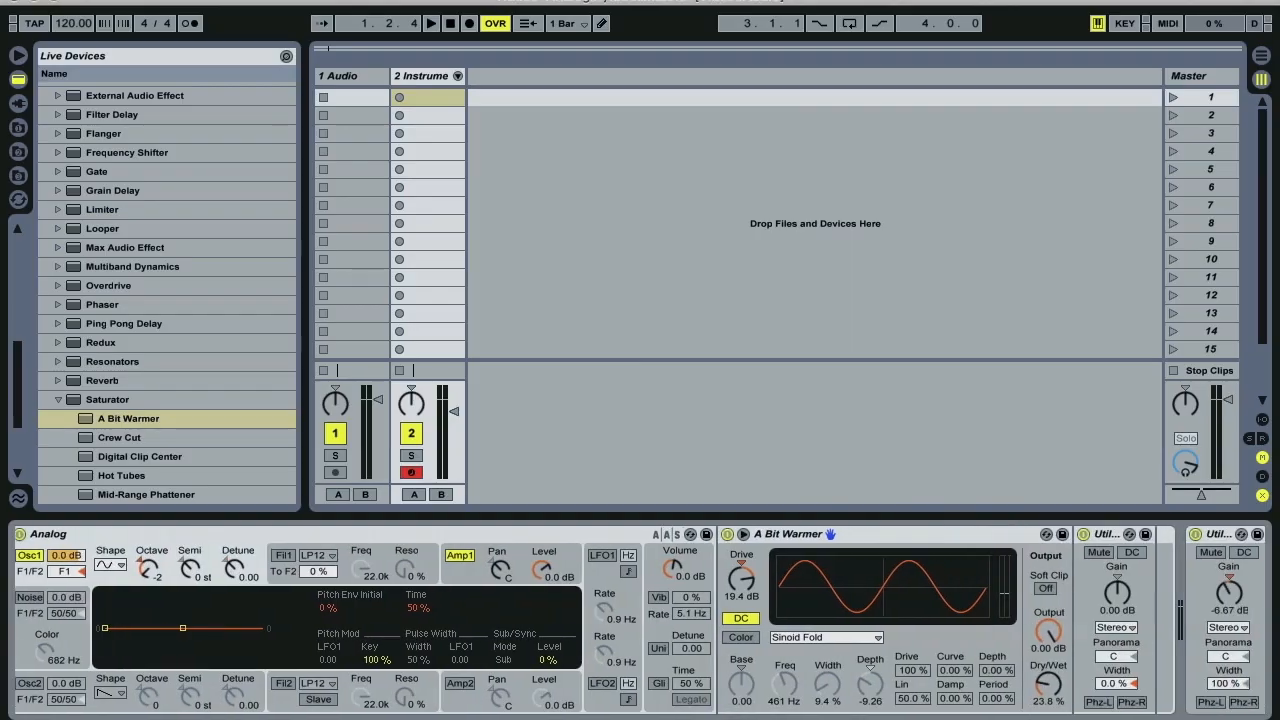
{"action": "double_click", "coordinate": [806, 541]}
{"action": "double_click", "coordinate": [660, 541]}
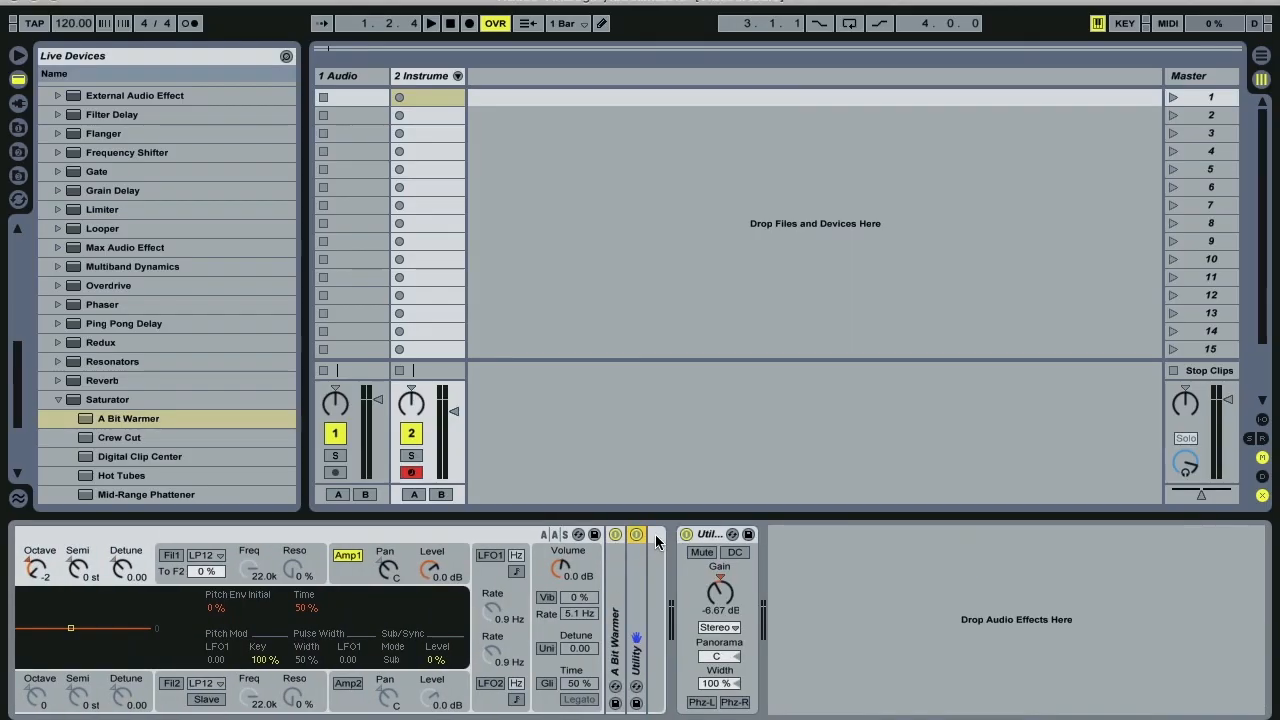
{"action": "scroll", "coordinate": [475, 539], "scroll_direction": "right", "scroll_amount": 8}
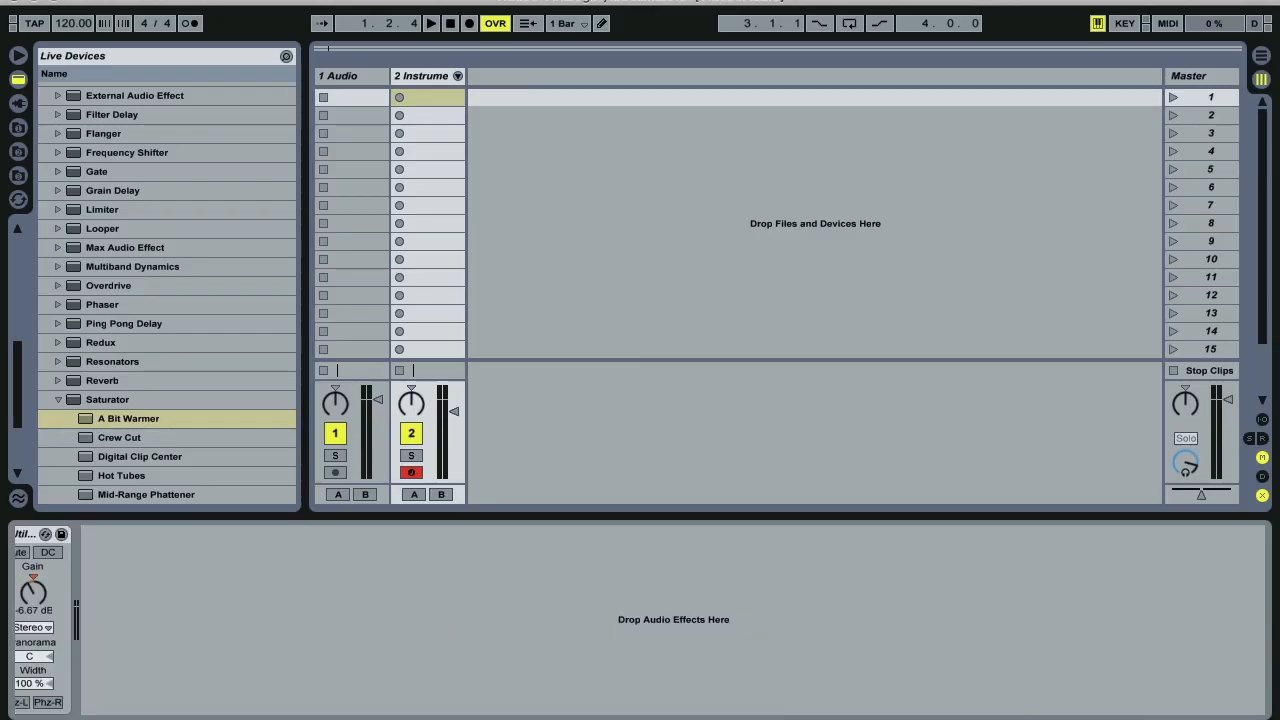
{"action": "scroll", "coordinate": [315, 632], "scroll_direction": "left", "scroll_amount": 5}
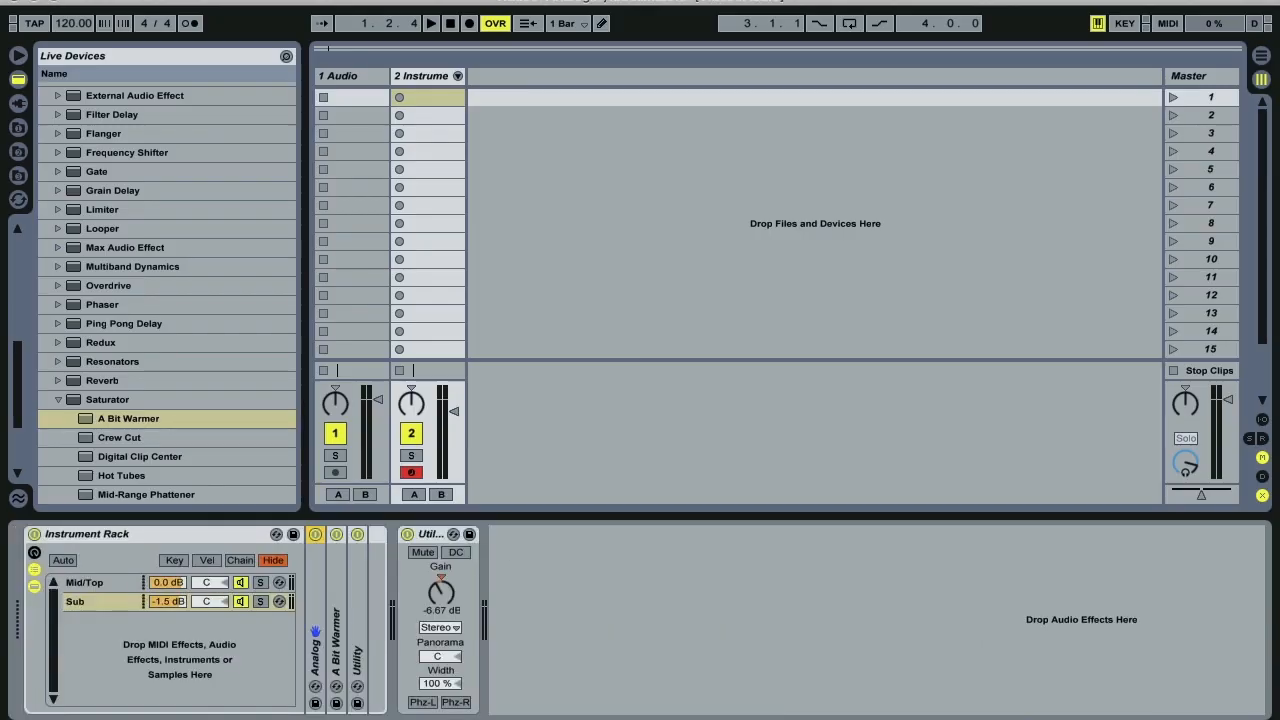
Enable Glide on the Top chain's Analog with a time of 0% and map Glide Time to Macro 4.
{"action": "left_click", "coordinate": [110, 592]}
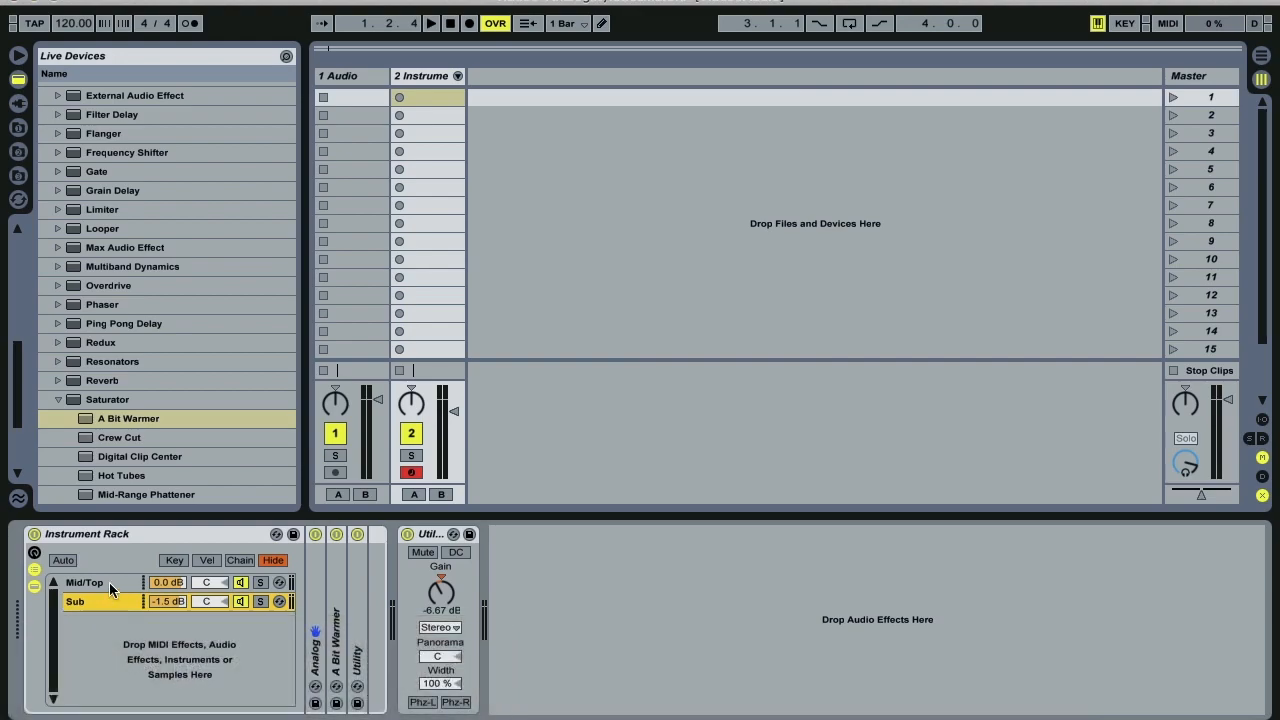
{"action": "left_click", "coordinate": [109, 582]}
{"action": "left_click", "coordinate": [371, 583]}
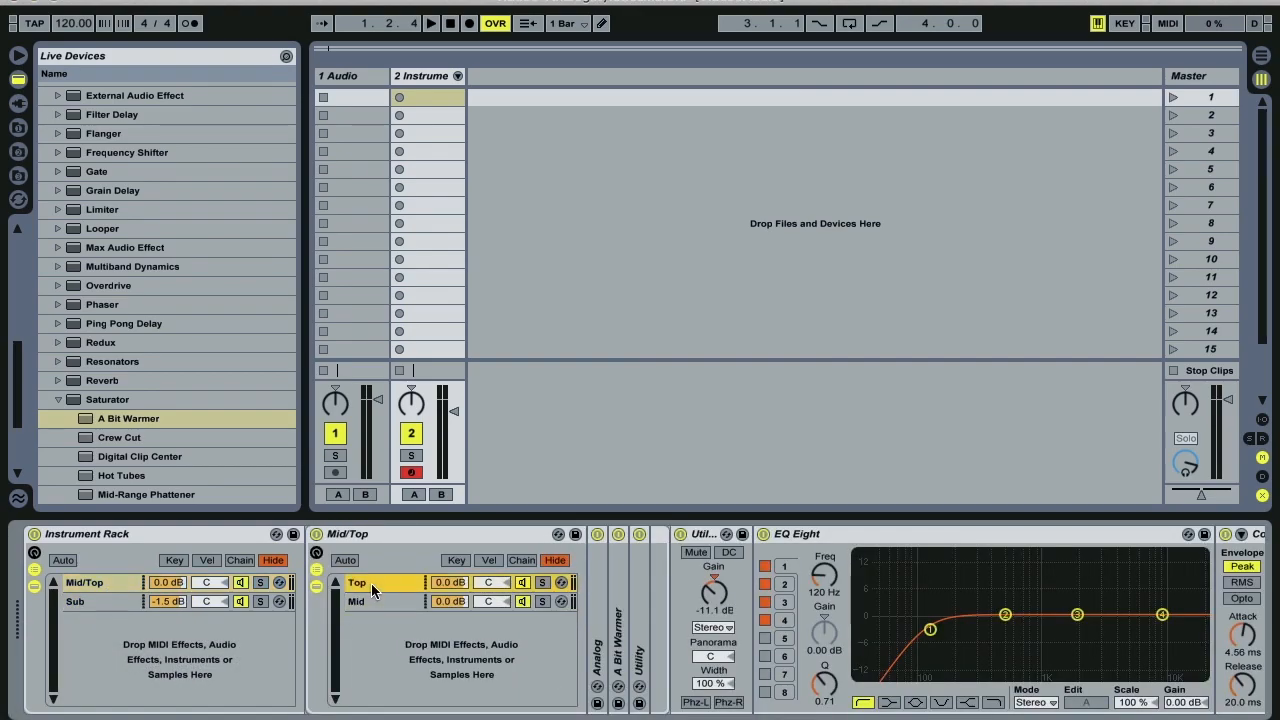
{"action": "double_click", "coordinate": [597, 655]}
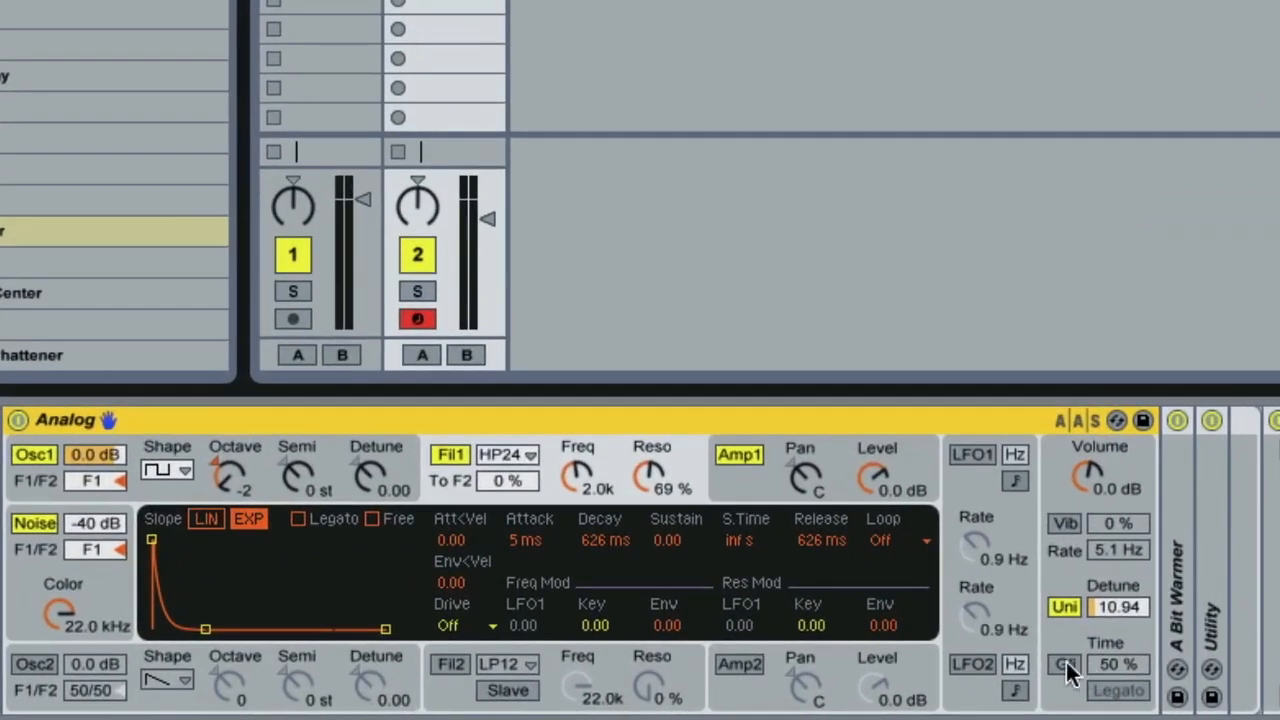
{"action": "left_click", "coordinate": [806, 683]}
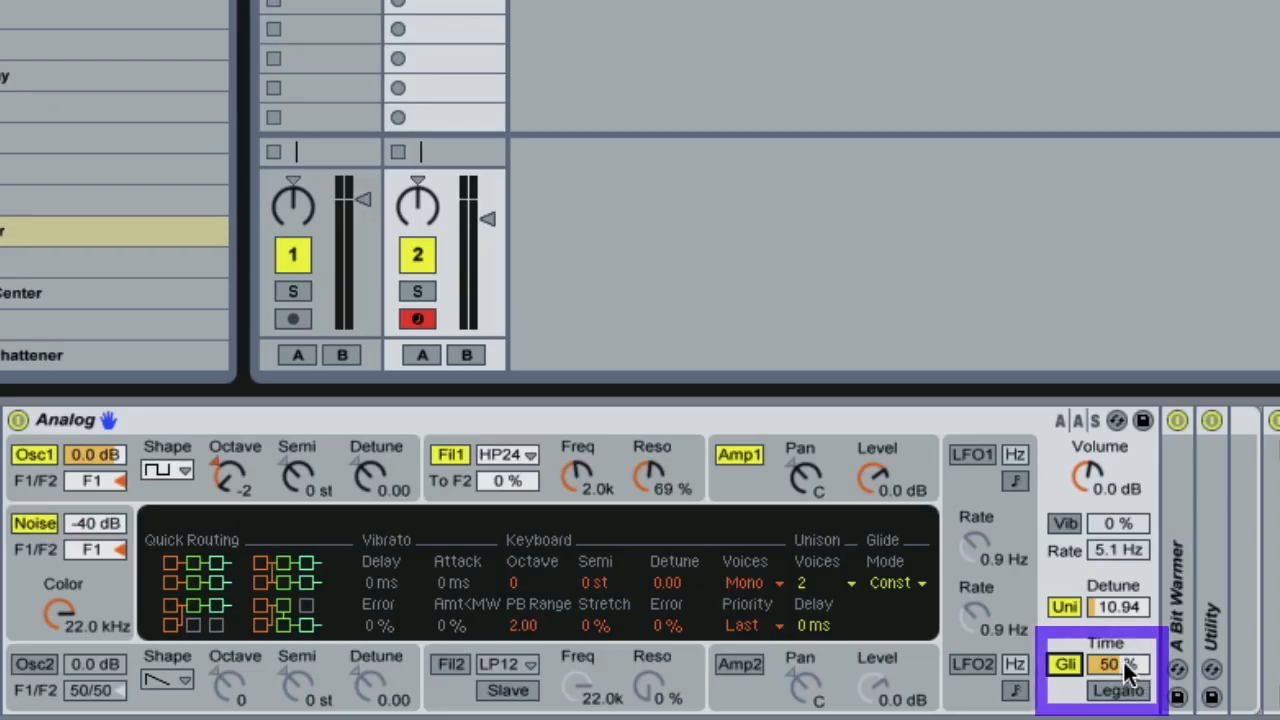
{"action": "left_click_drag", "start_coordinate": [1125, 661], "coordinate": [1125, 716]}
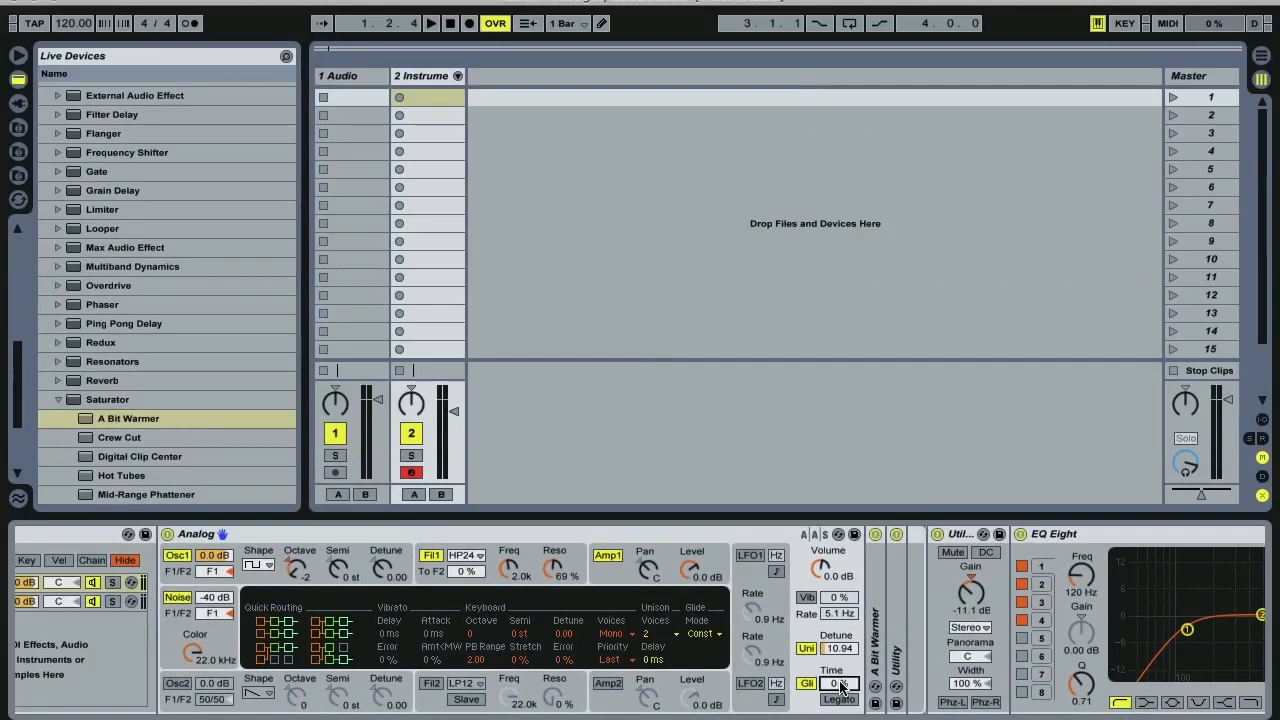
{"action": "right_click", "coordinate": [840, 685]}
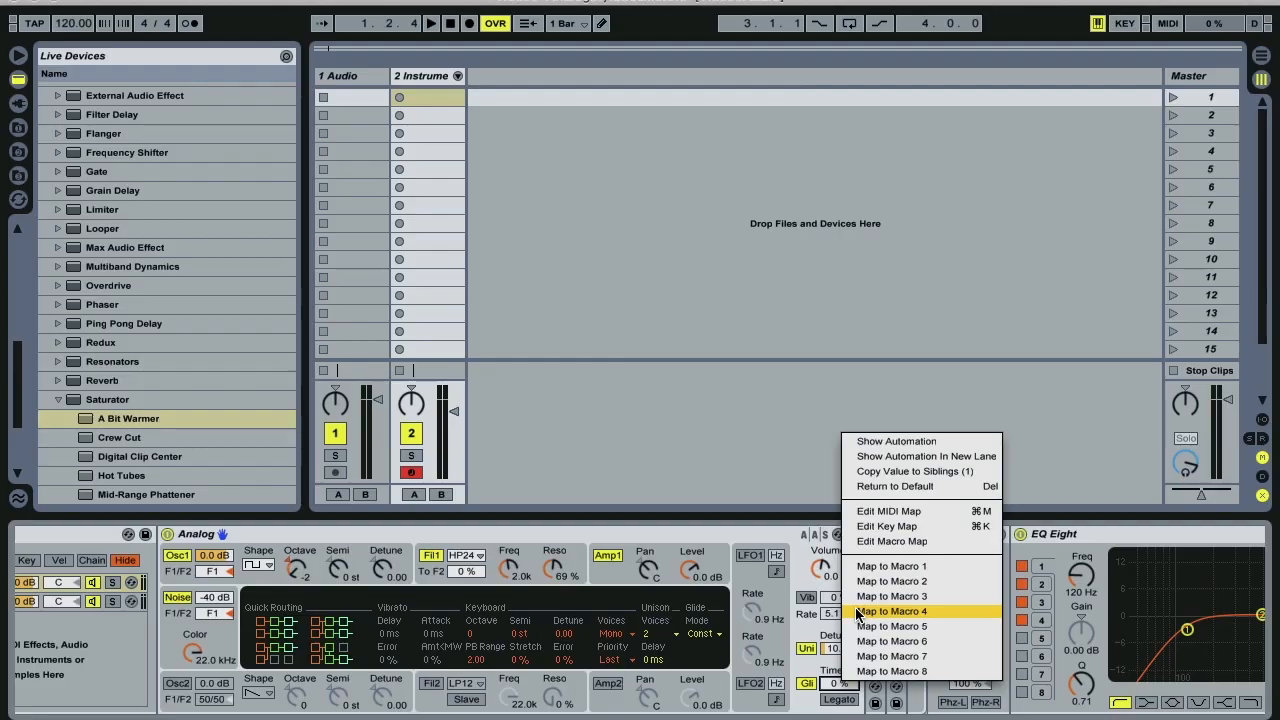
{"action": "left_click", "coordinate": [890, 611]}
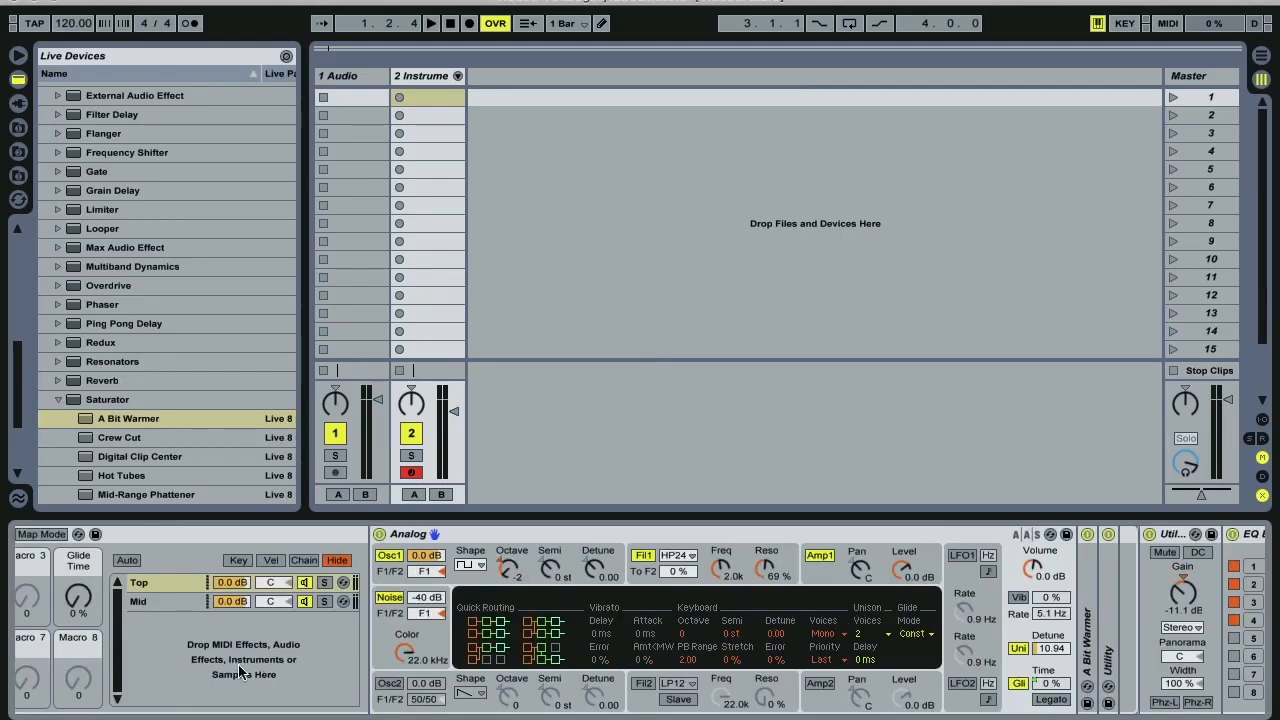
Enable Glide on the Mid chain's Analog with a time of 0% and map it to the Mid/Top rack's Glide Time macro.
{"action": "left_click", "coordinate": [152, 601]}
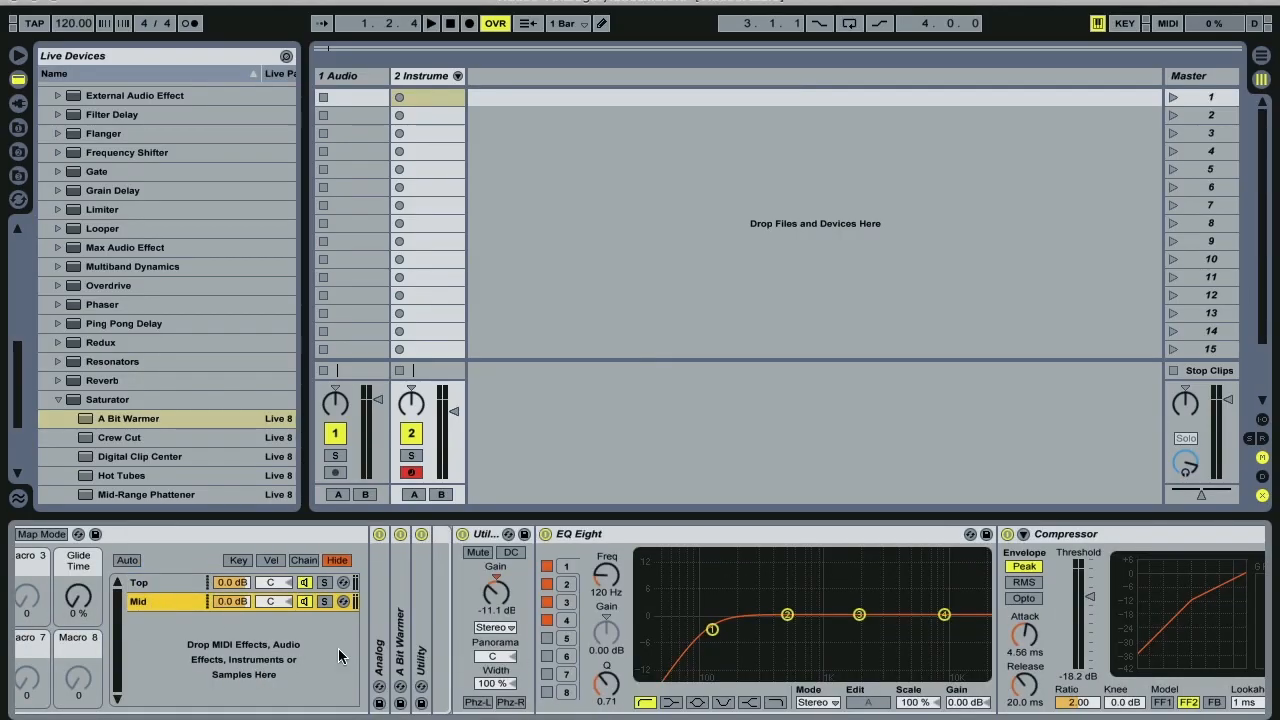
{"action": "double_click", "coordinate": [379, 672]}
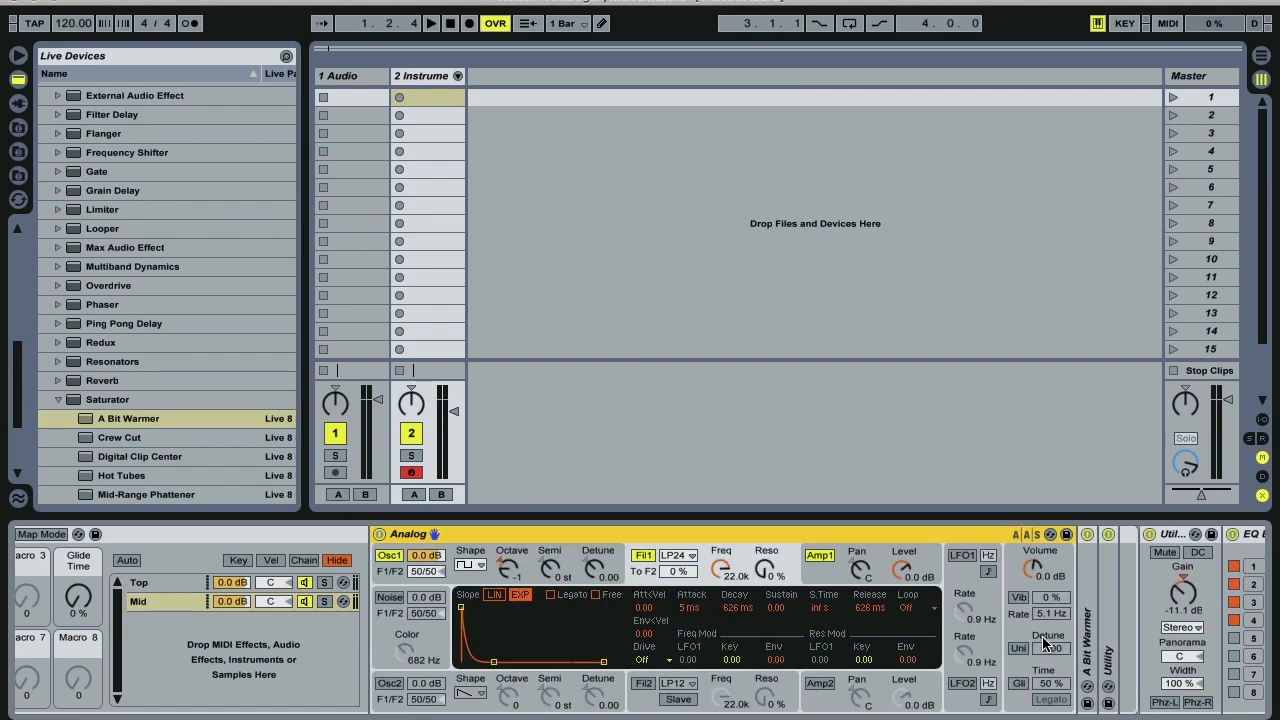
{"action": "left_click", "coordinate": [1048, 684]}
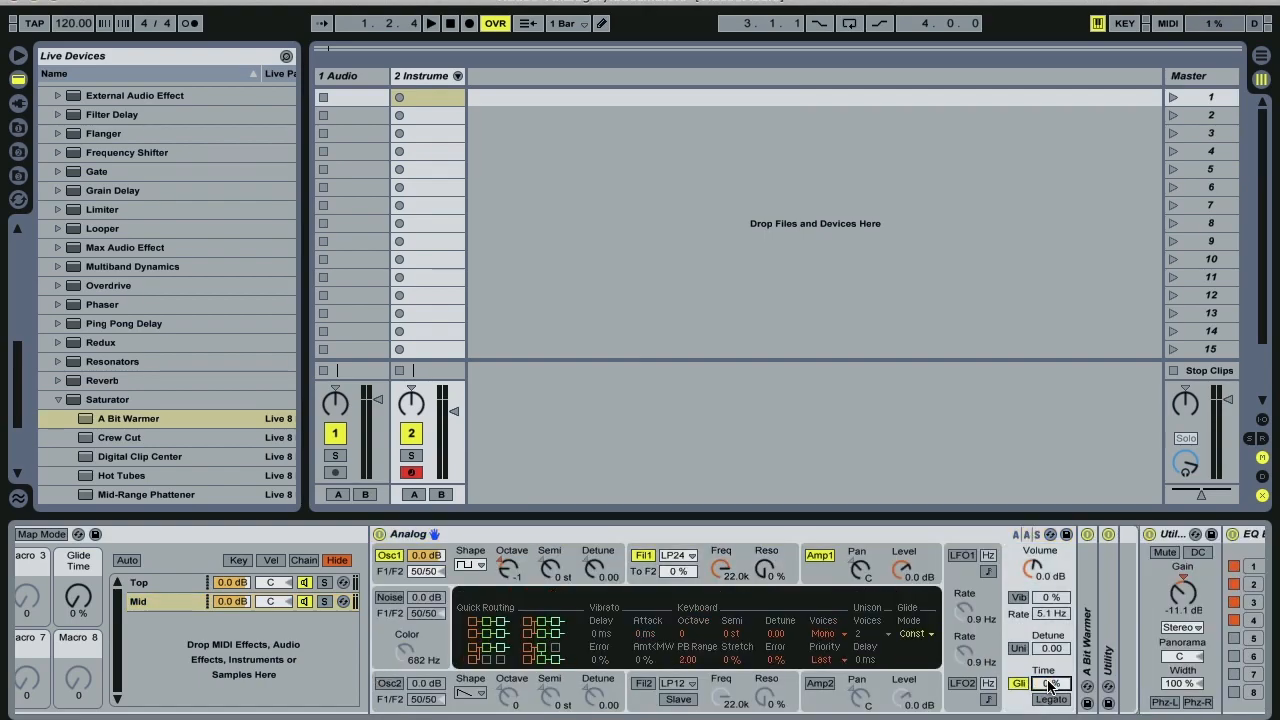
{"action": "right_click", "coordinate": [1048, 684]}
{"action": "left_click", "coordinate": [1078, 608]}
Map the Mid/Top rack's Glide Time macro to Macro 4 of the outer Instrument Rack.
{"action": "scroll", "coordinate": [706, 708], "scroll_direction": "left", "scroll_amount": 5}
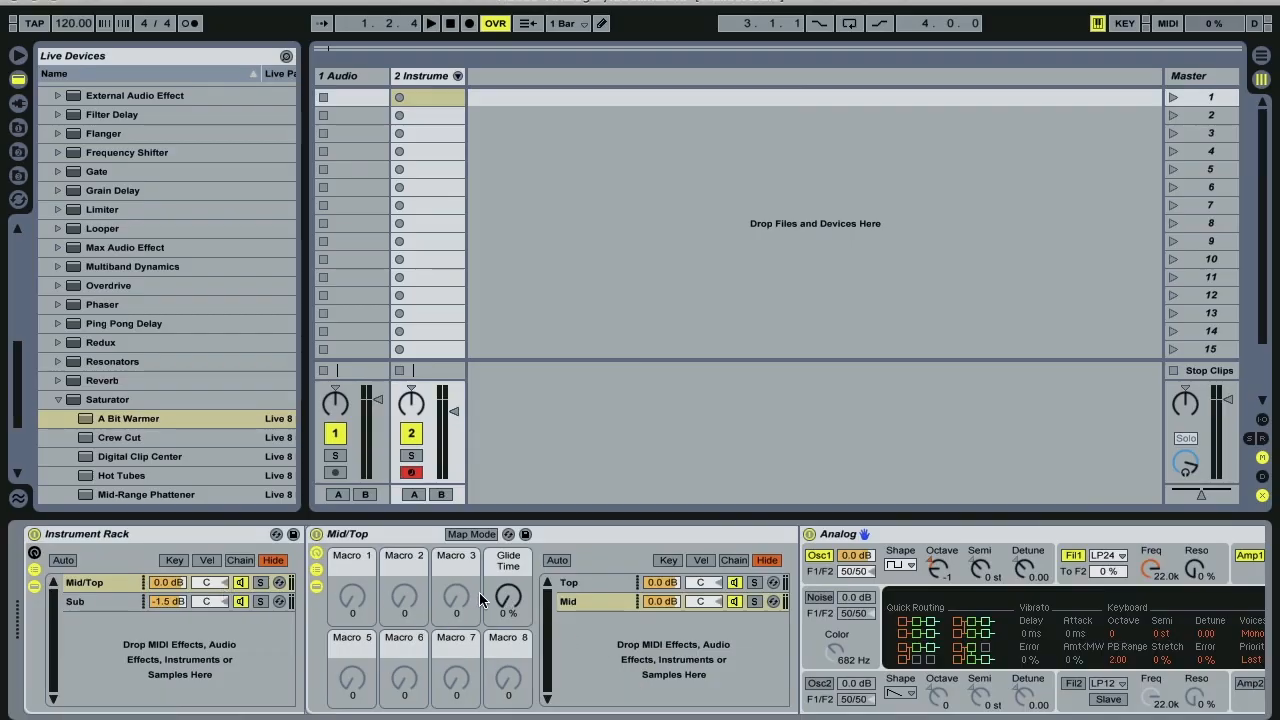
{"action": "right_click", "coordinate": [508, 597]}
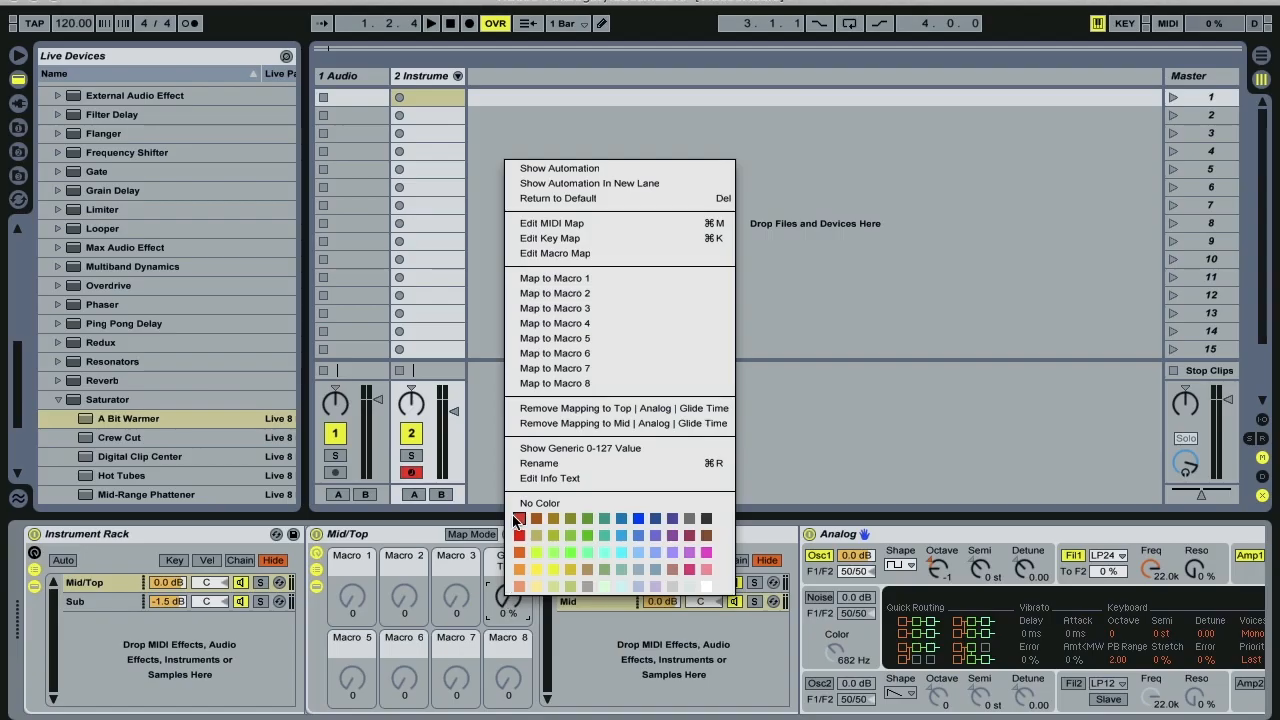
{"action": "left_click", "coordinate": [548, 323]}
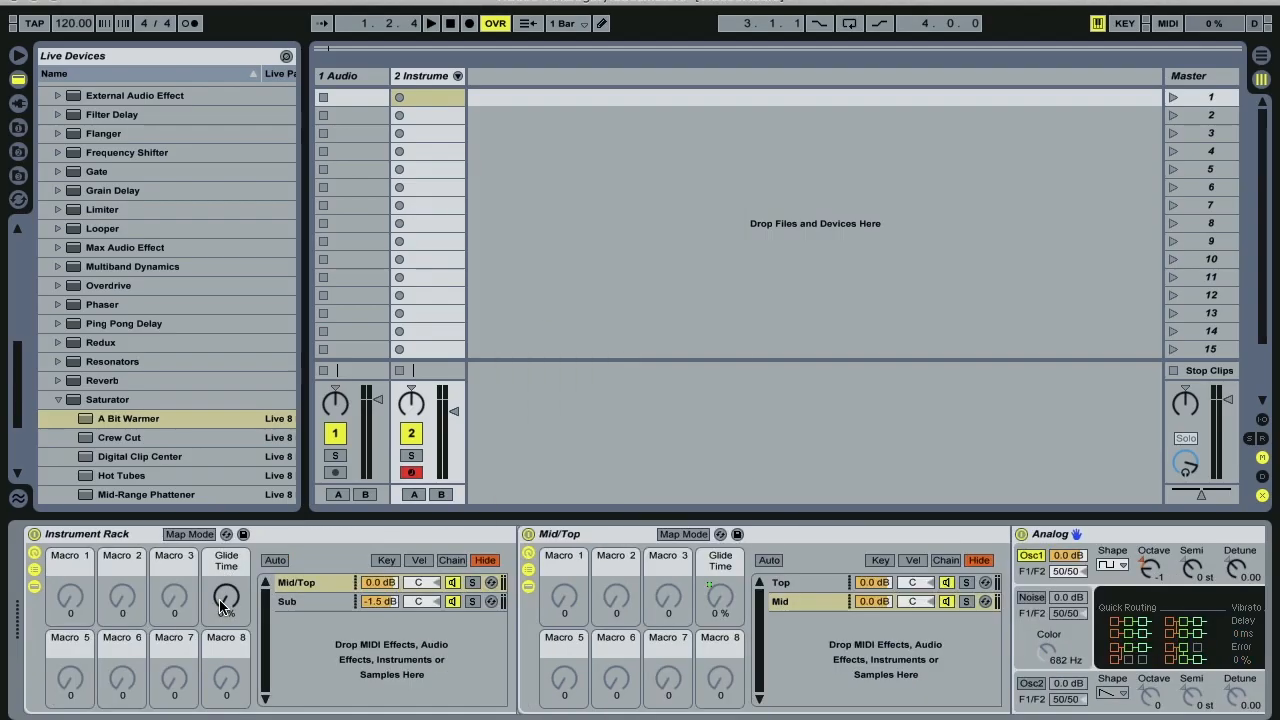
Enable Glide on the Sub chain's Analog with a time of 0% and map it to the outer rack's Glide Time macro.
{"action": "left_click", "coordinate": [302, 600]}
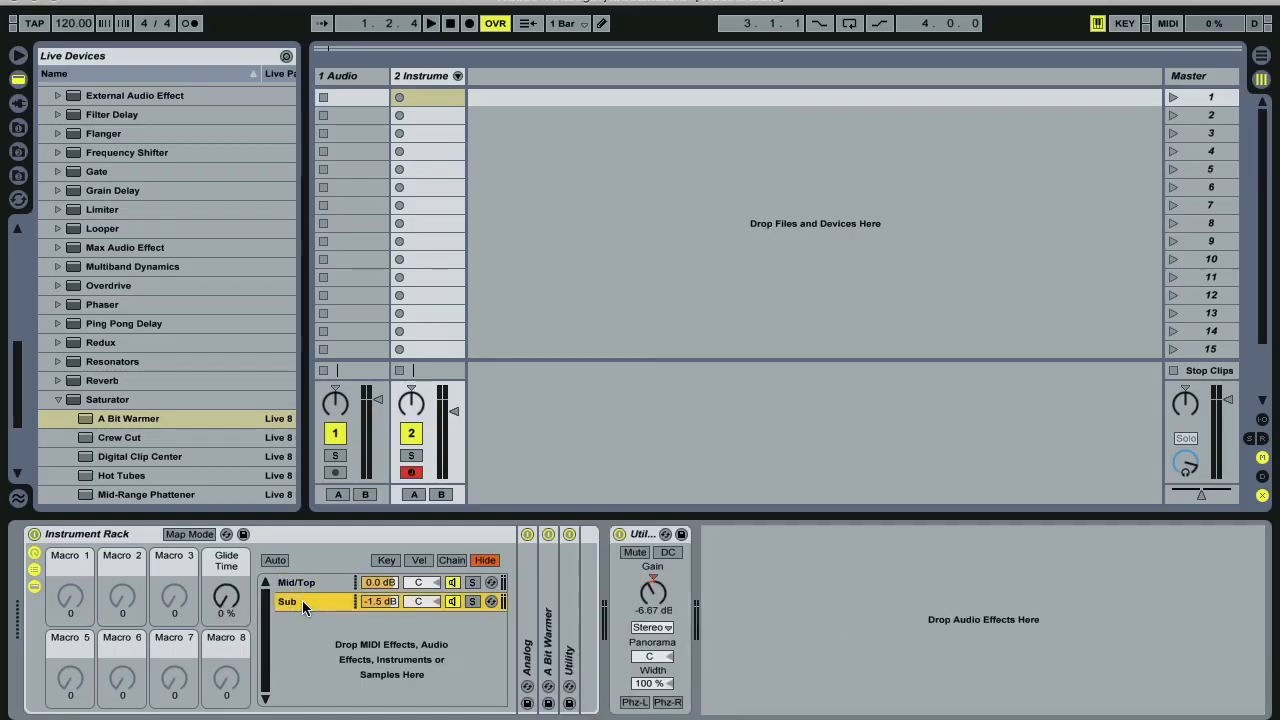
{"action": "double_click", "coordinate": [531, 670]}
{"action": "left_click", "coordinate": [1165, 685]}
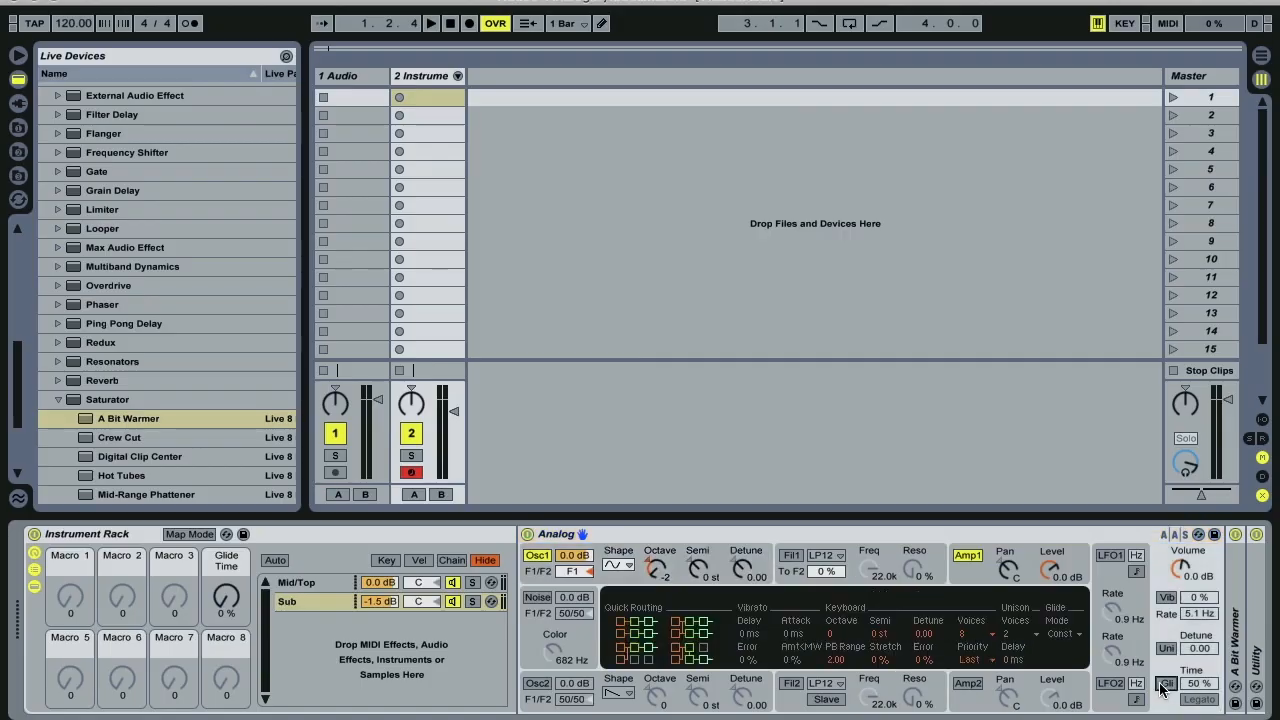
{"action": "left_click_drag", "start_coordinate": [1198, 686], "coordinate": [1198, 719]}
{"action": "right_click", "coordinate": [1200, 684]}
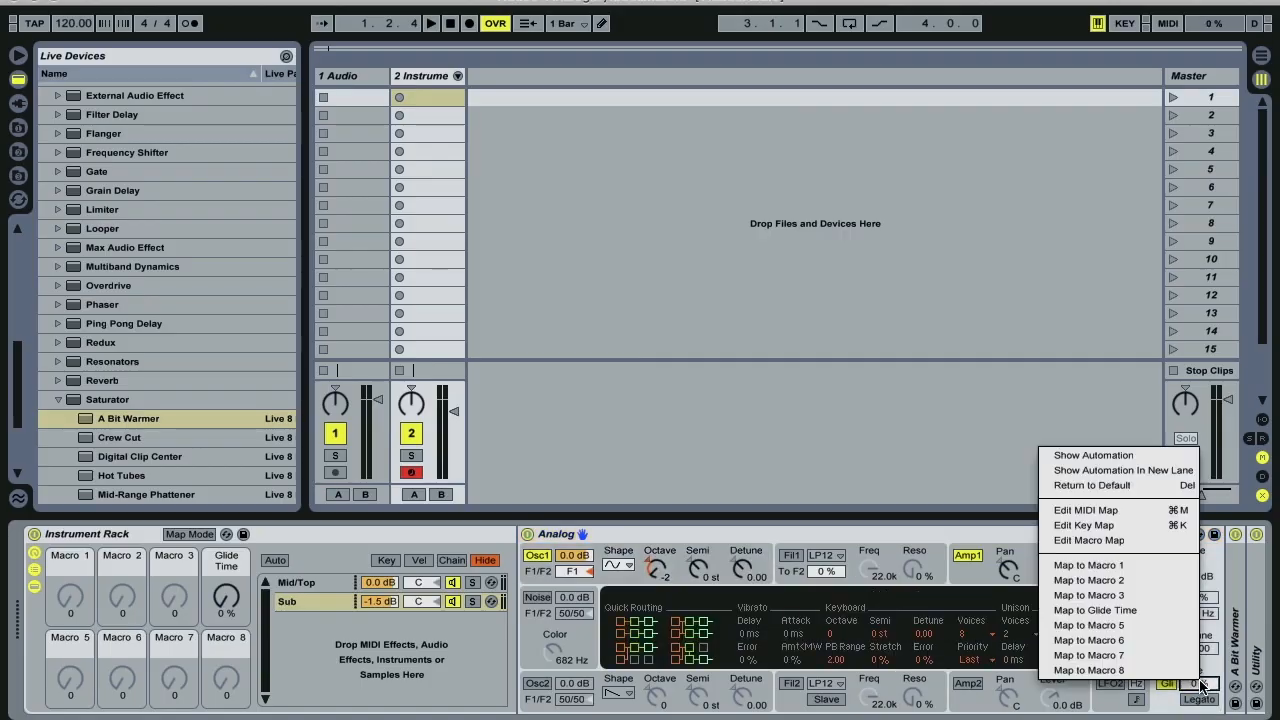
{"action": "left_click", "coordinate": [1146, 610]}
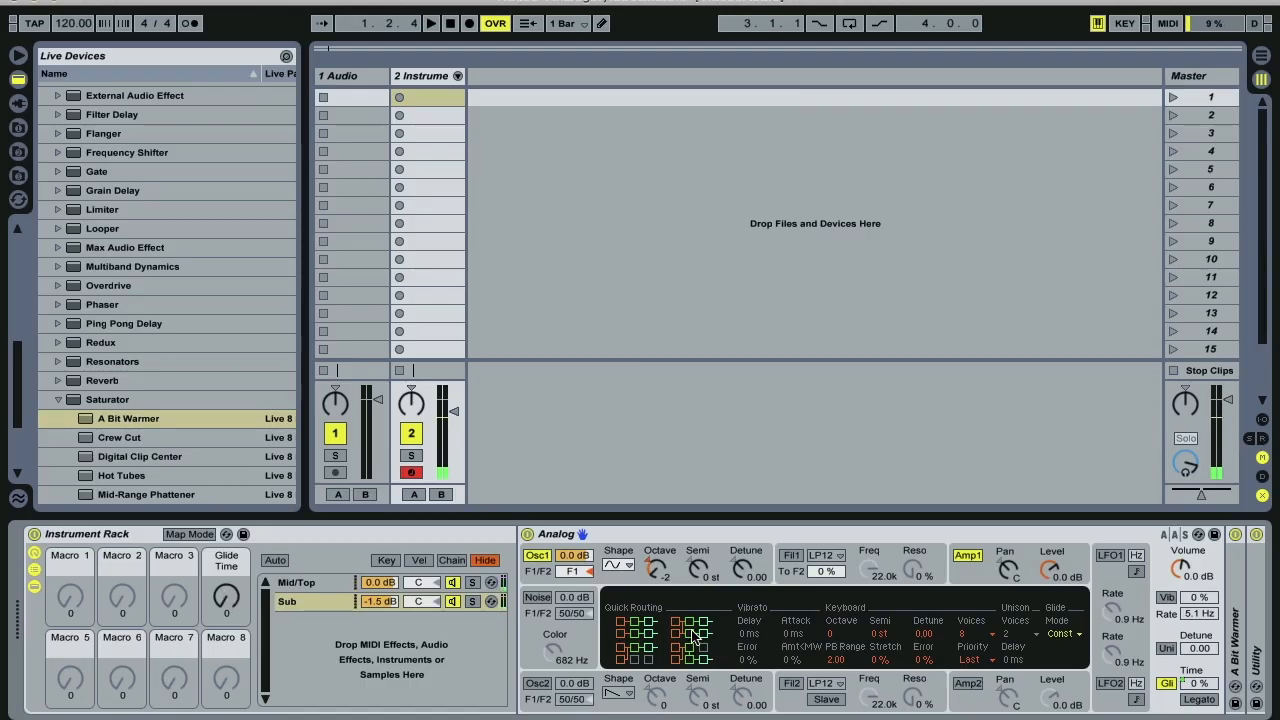
Set the Sub Analog's keyboard voices to Mono and try out the outer rack's Glide Time macro.
{"action": "left_click", "coordinate": [979, 637]}
{"action": "left_click", "coordinate": [979, 483]}
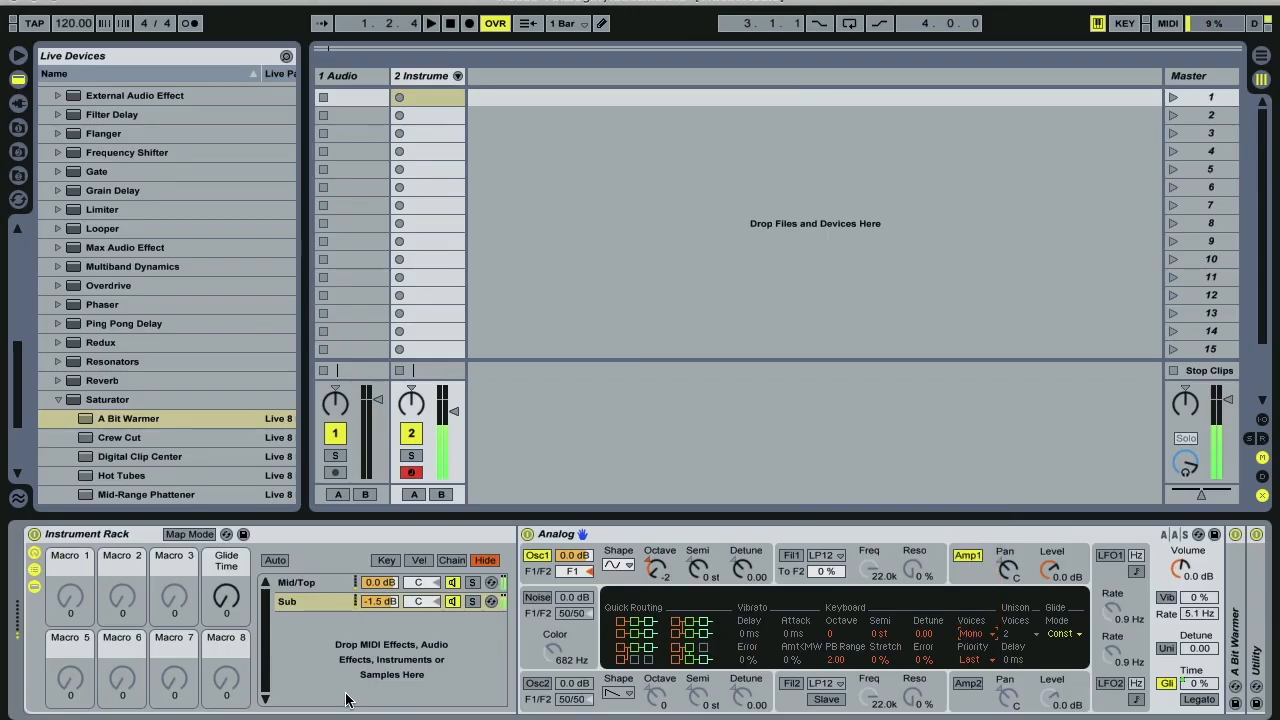
{"action": "mouse_move", "coordinate": [226, 598]}
{"action": "left_mouse_down"}
{"action": "mouse_move", "coordinate": [226, 525]}
{"action": "mouse_move", "coordinate": [226, 600]}
{"action": "left_mouse_up"}
Limit both Glide Time mappings of the outer rack, Mid/Top and Sub, to a maximum of 75%.
{"action": "left_click", "coordinate": [181, 535]}
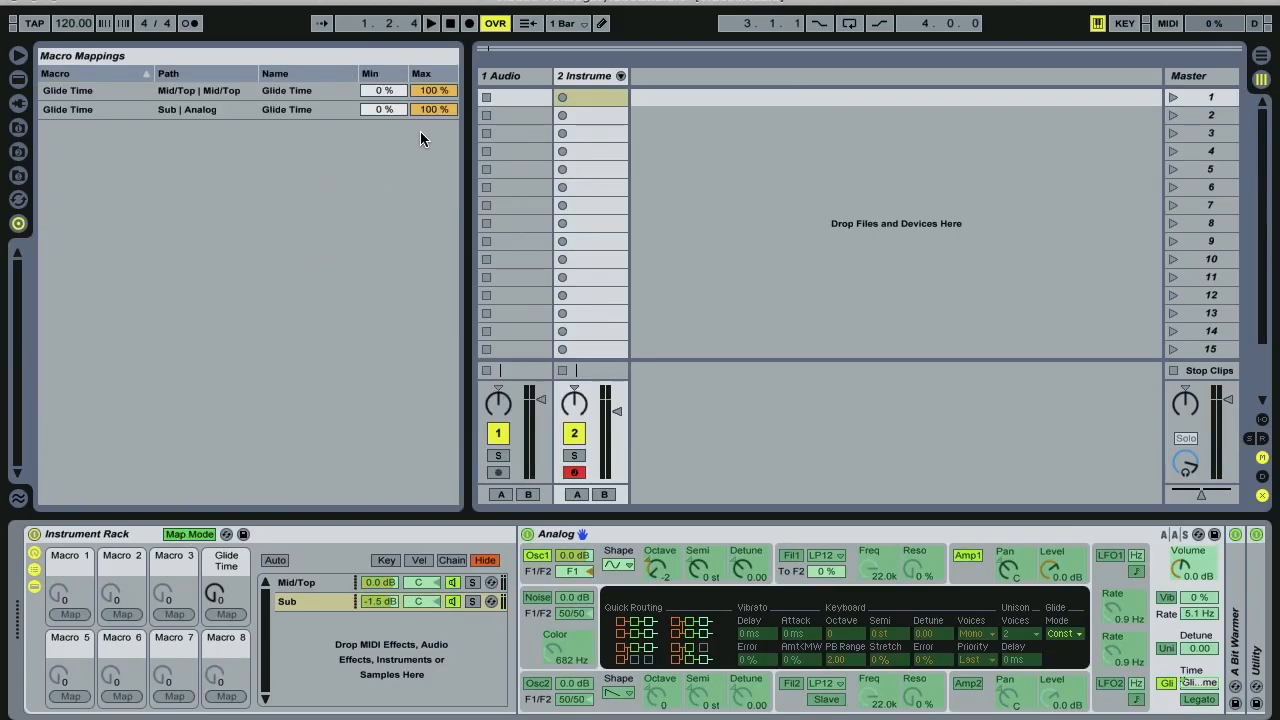
{"action": "left_click_drag", "start_coordinate": [432, 90], "coordinate": [432, 101]}
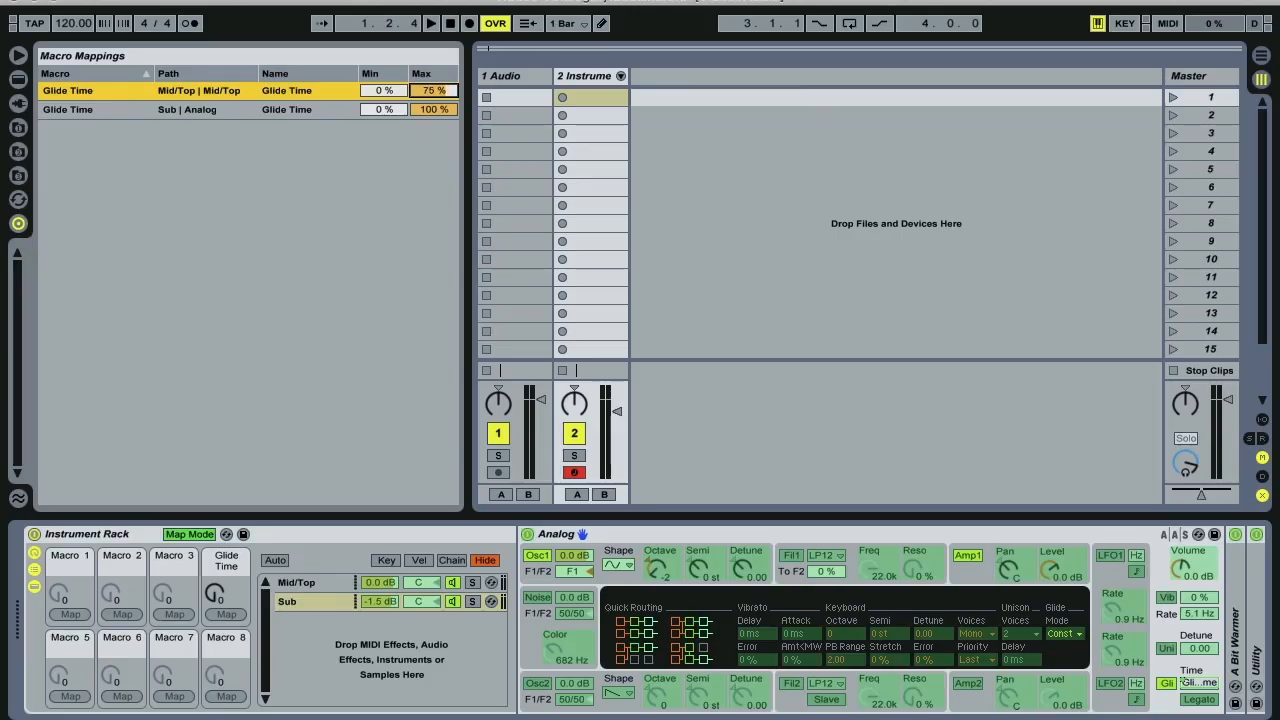
{"action": "left_click_drag", "start_coordinate": [440, 109], "coordinate": [440, 130]}
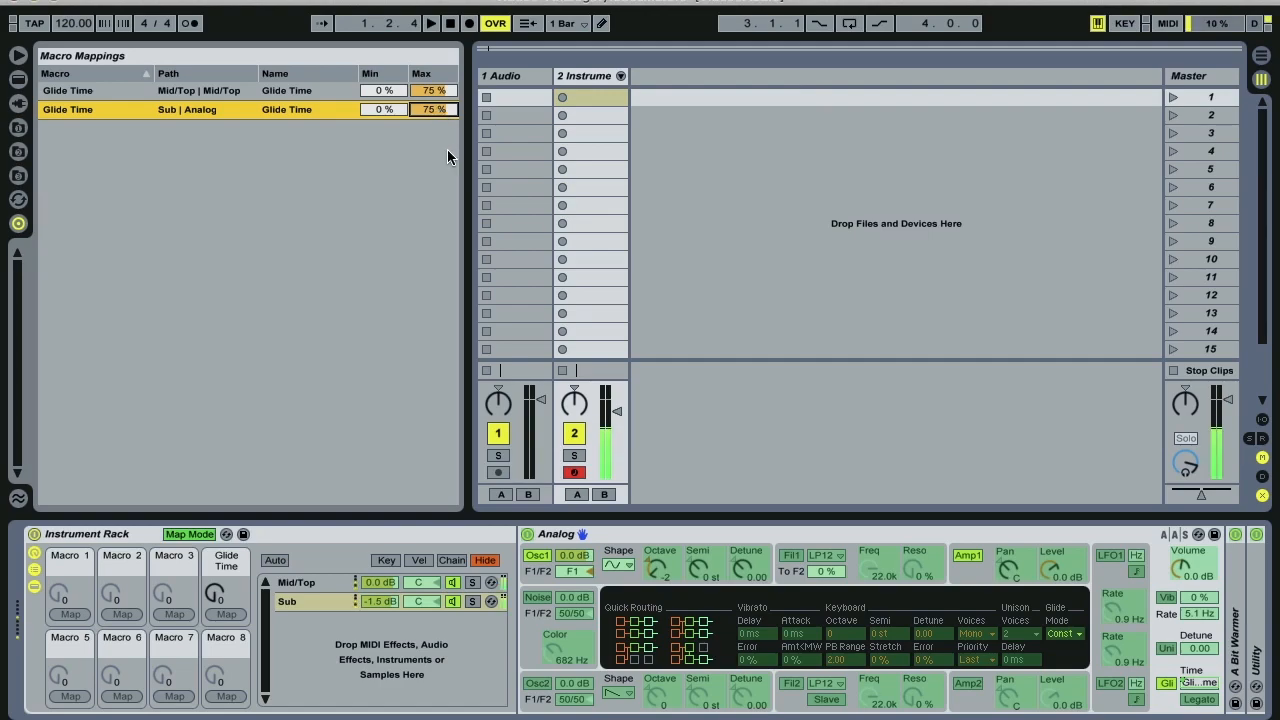
{"action": "key", "text": "ctrl+m"}
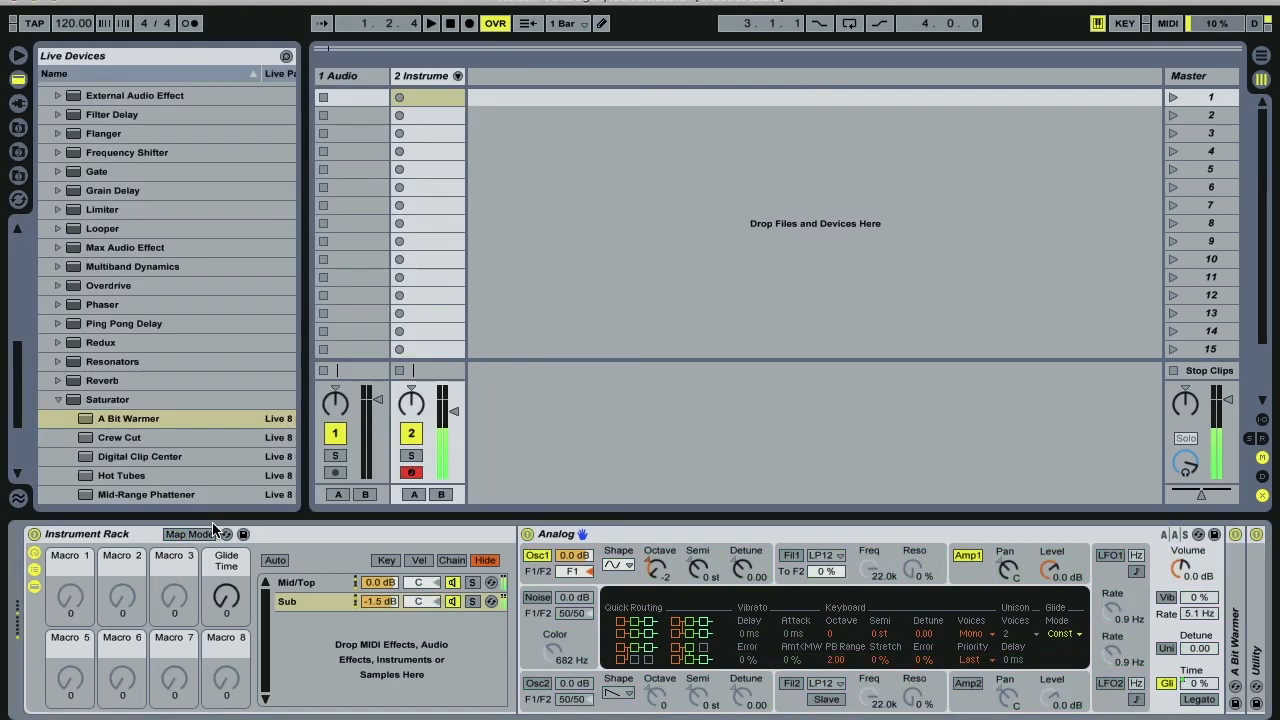
Test the Glide Time macro by sweeping it up to about 90 and back to 0, and show the Mid/Top chain's nested rack.
{"action": "left_click_drag", "start_coordinate": [226, 597], "coordinate": [226, 502]}
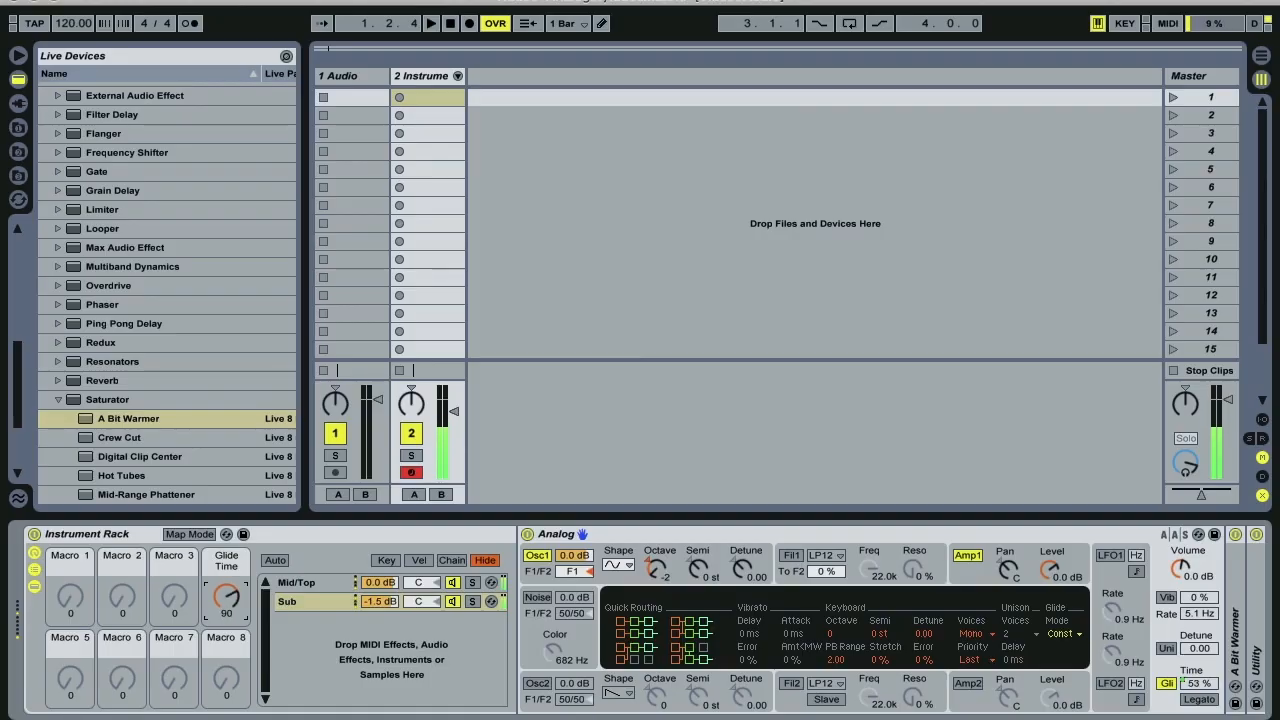
{"action": "left_click_drag", "start_coordinate": [226, 502], "coordinate": [241, 603]}
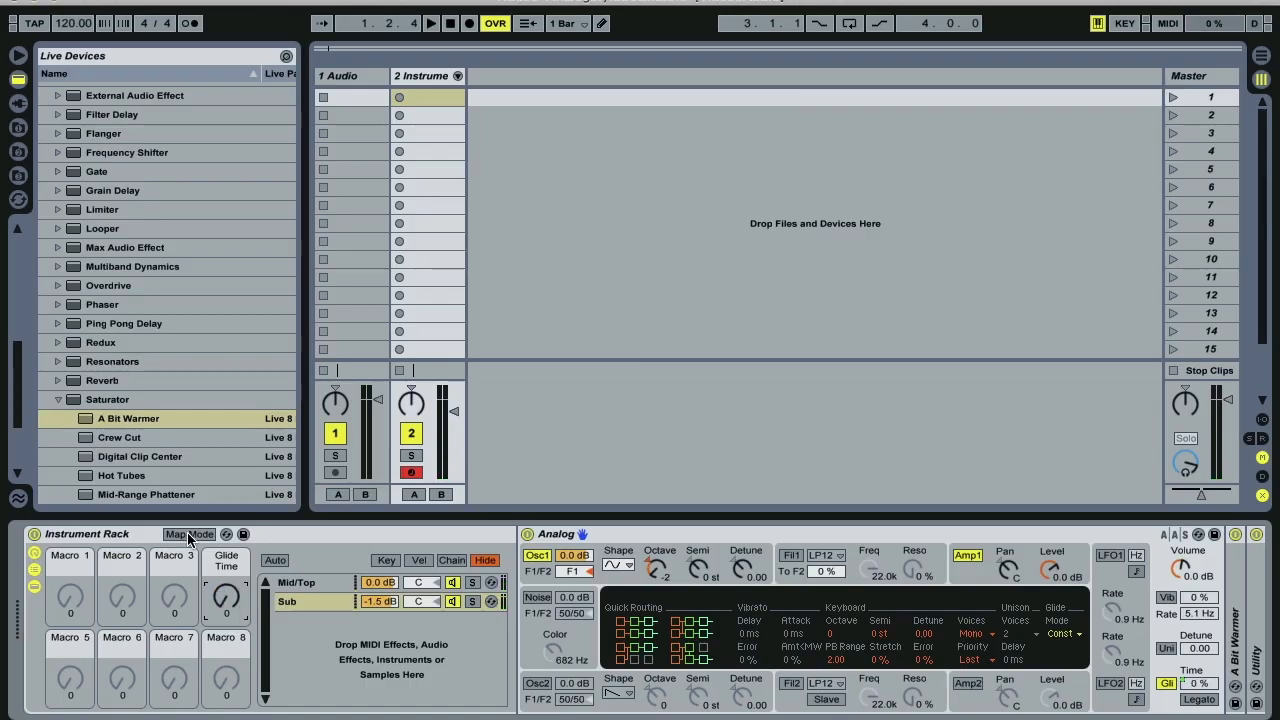
{"action": "left_click", "coordinate": [308, 582]}
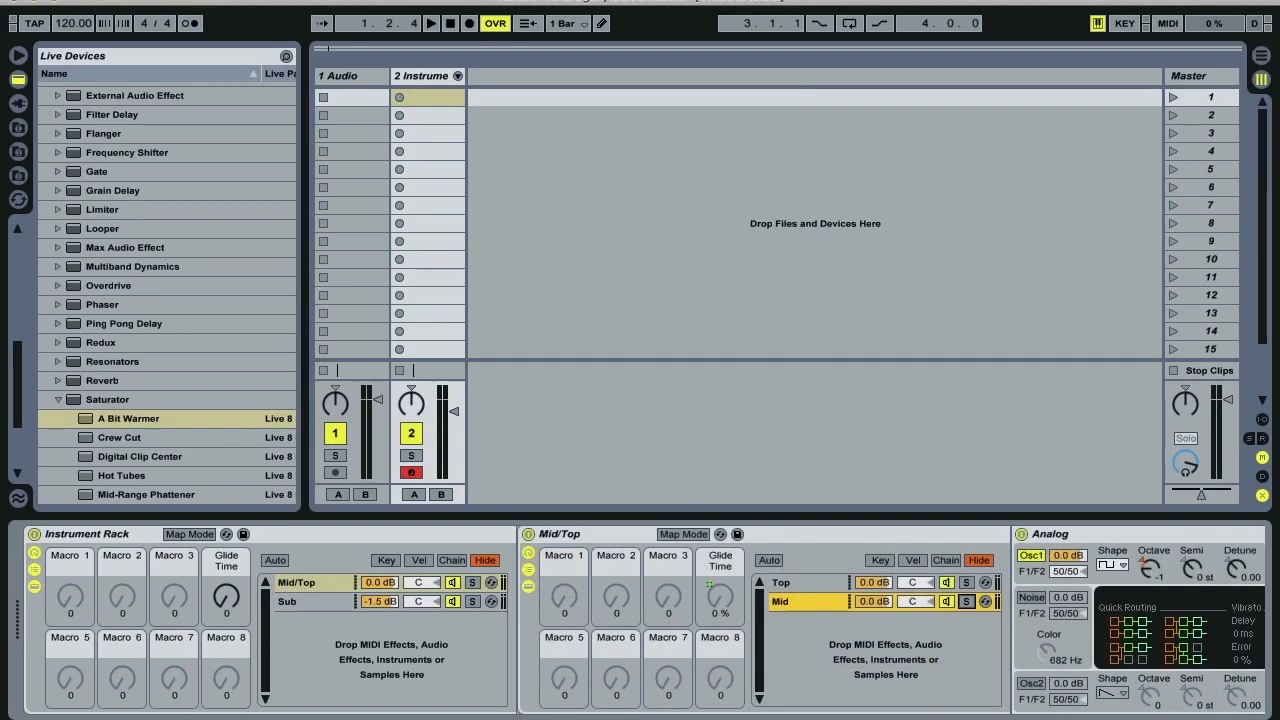
Enable vibrato on the Mid chain's Analog and map its amount to Macro 3 of the Mid/Top rack.
{"action": "left_click_drag", "start_coordinate": [1090, 719], "coordinate": [1117, 719]}
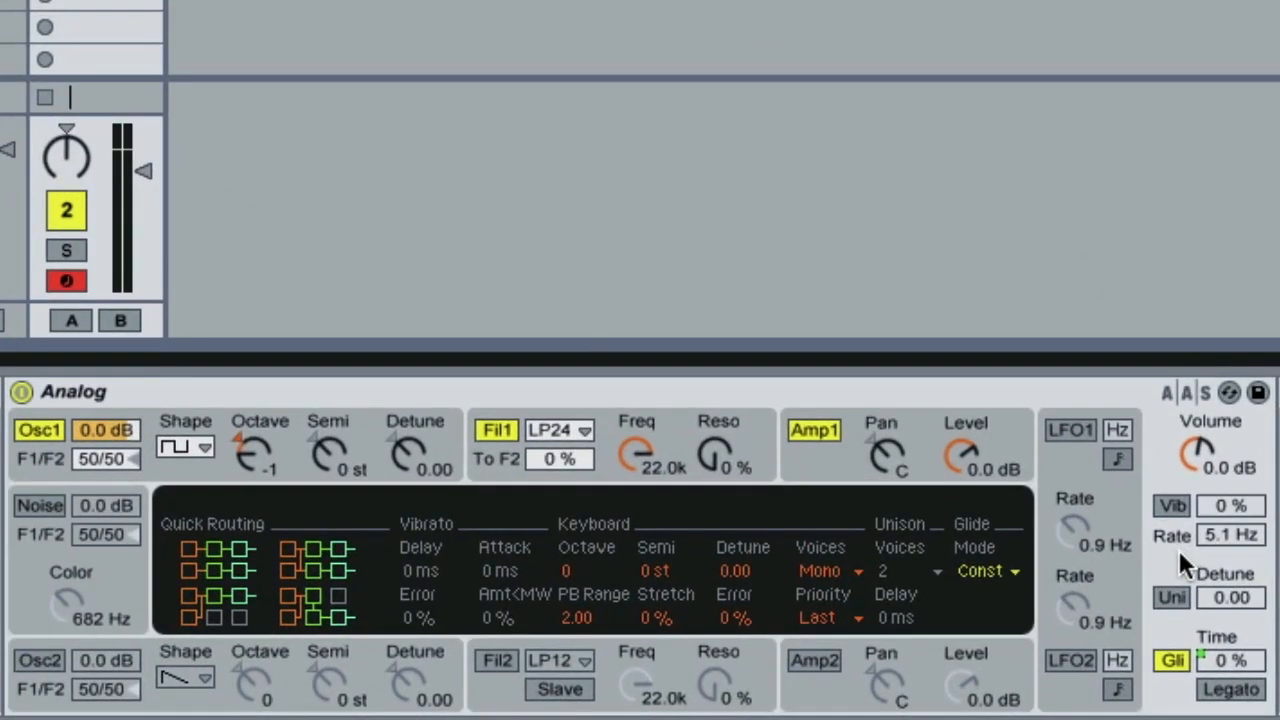
{"action": "left_click", "coordinate": [1160, 507]}
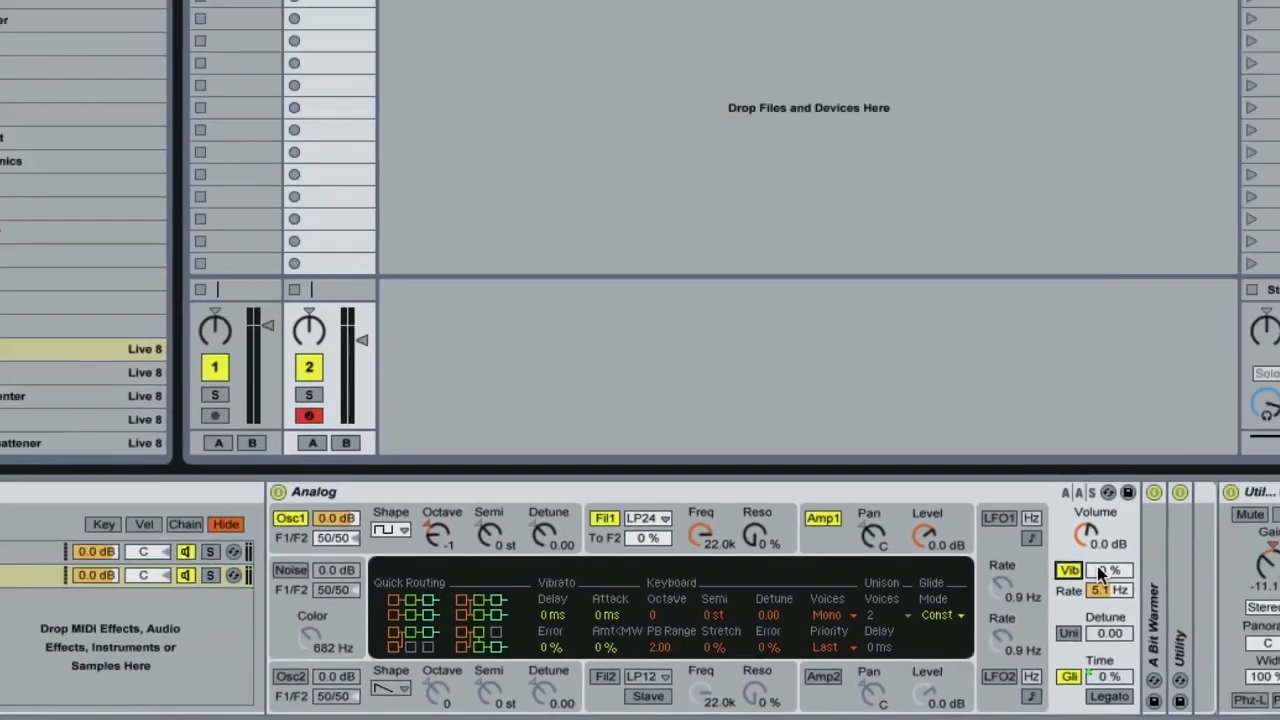
{"action": "right_click", "coordinate": [1216, 503]}
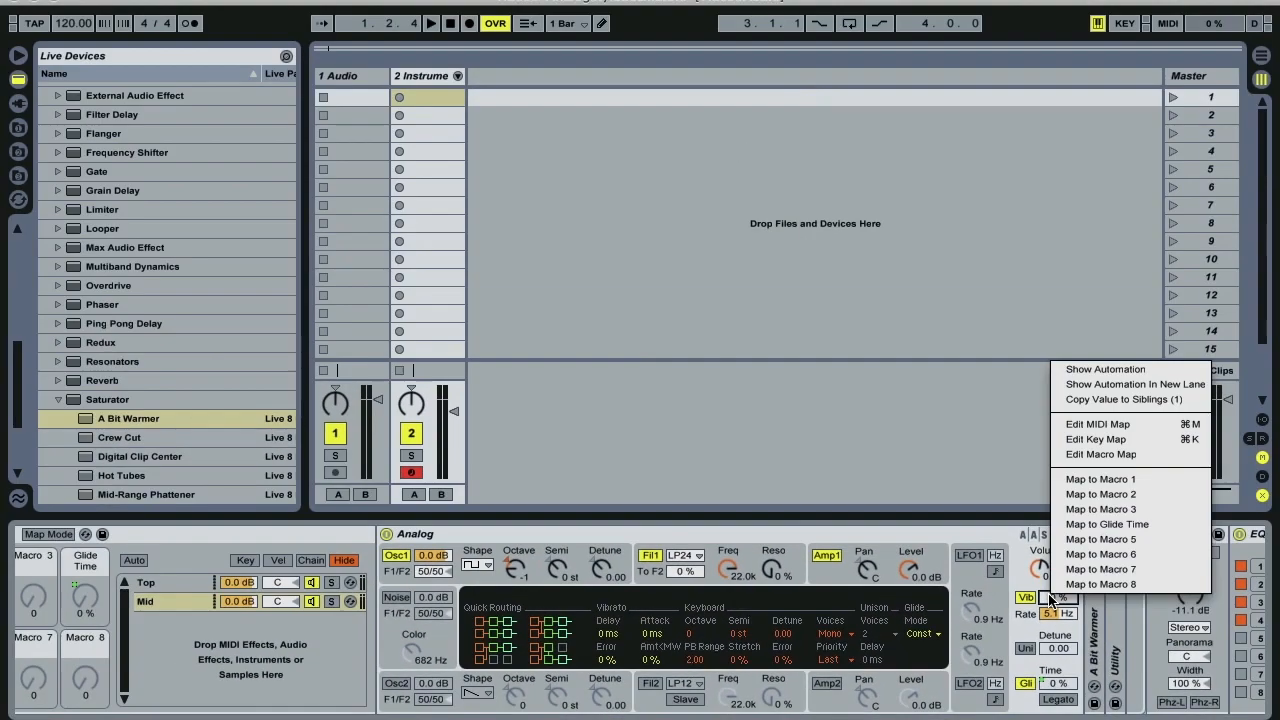
{"action": "left_click", "coordinate": [1082, 520]}
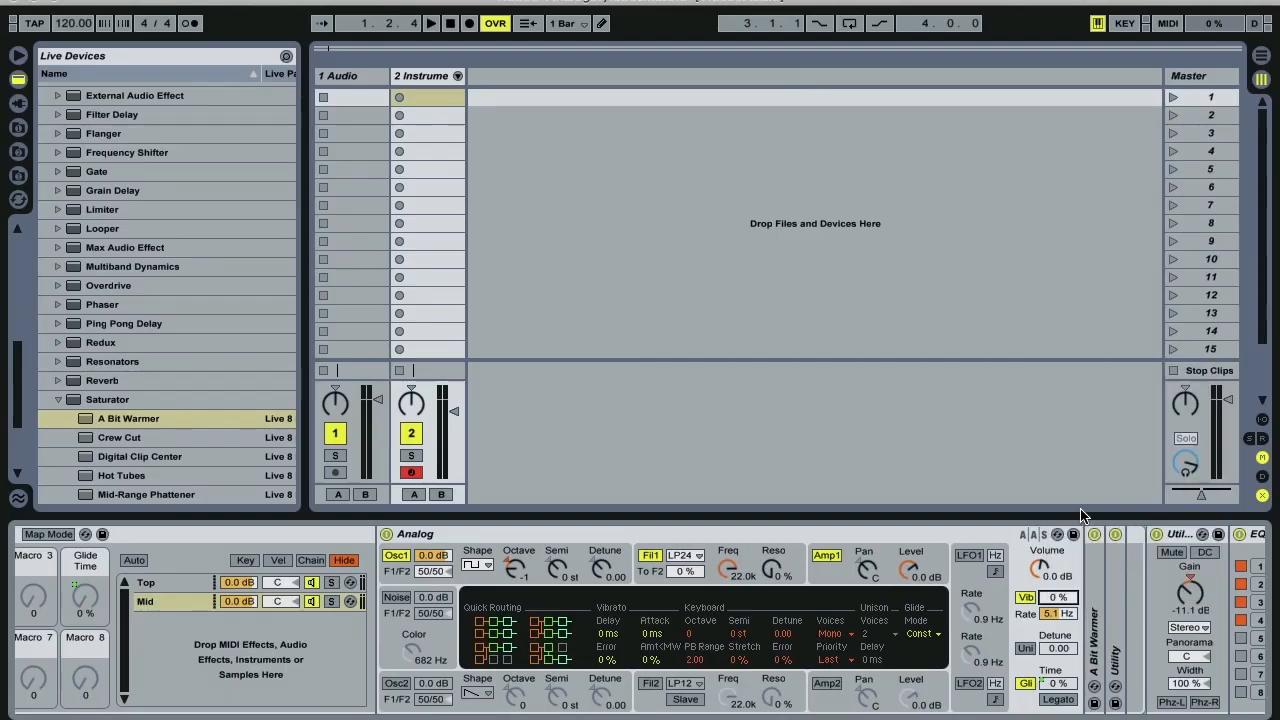
Enable vibrato on the Top chain's Analog and map its amount to the Mid/Top rack's Vib Amount macro.
{"action": "left_click", "coordinate": [146, 582]}
{"action": "left_click", "coordinate": [1026, 597]}
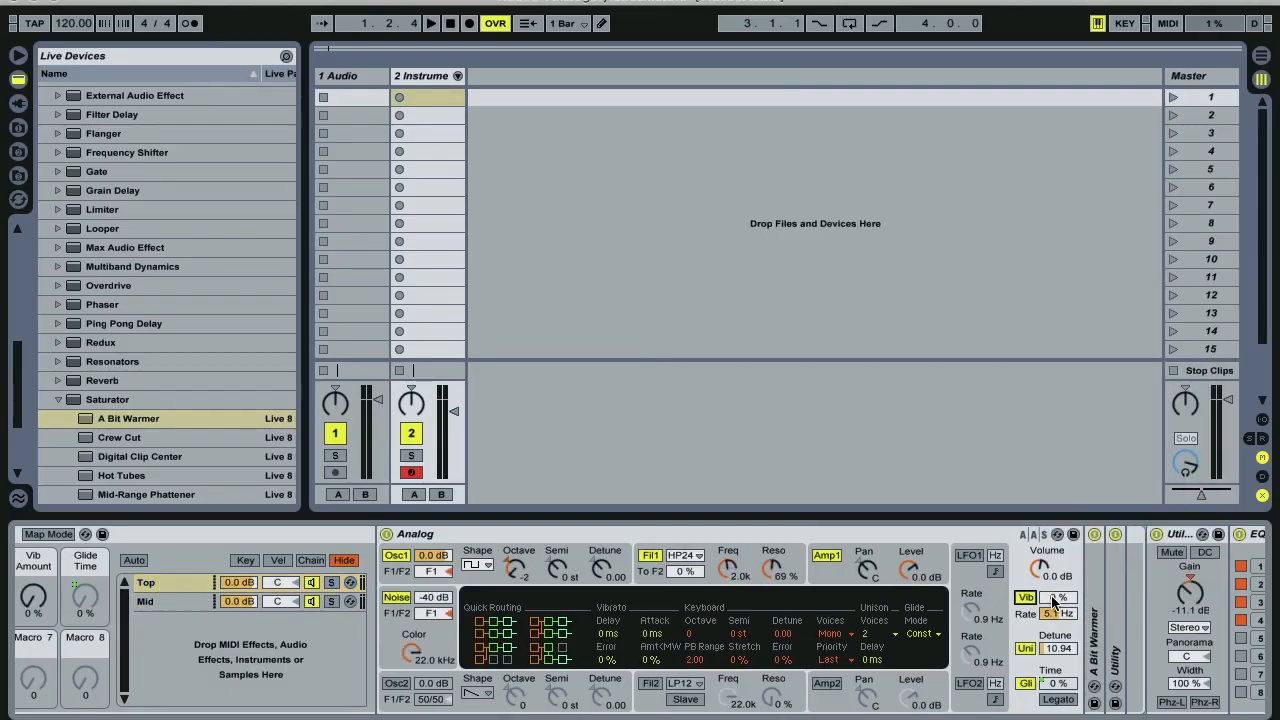
{"action": "right_click", "coordinate": [1056, 597]}
{"action": "left_click", "coordinate": [1100, 507]}
Map the Mid/Top rack's Vib Amount macro to Macro 3 of the outer Instrument Rack.
{"action": "scroll", "coordinate": [640, 620], "scroll_direction": "left", "scroll_amount": 10}
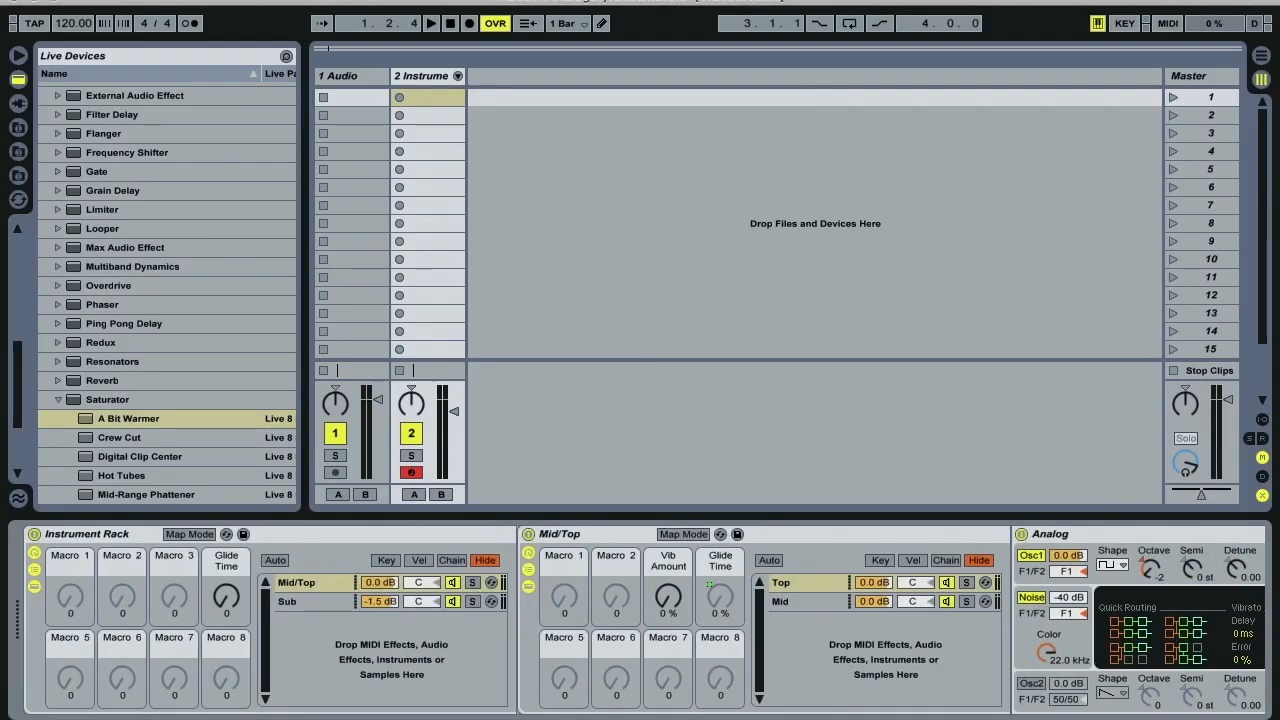
{"action": "right_click", "coordinate": [670, 604]}
{"action": "left_click", "coordinate": [728, 328]}
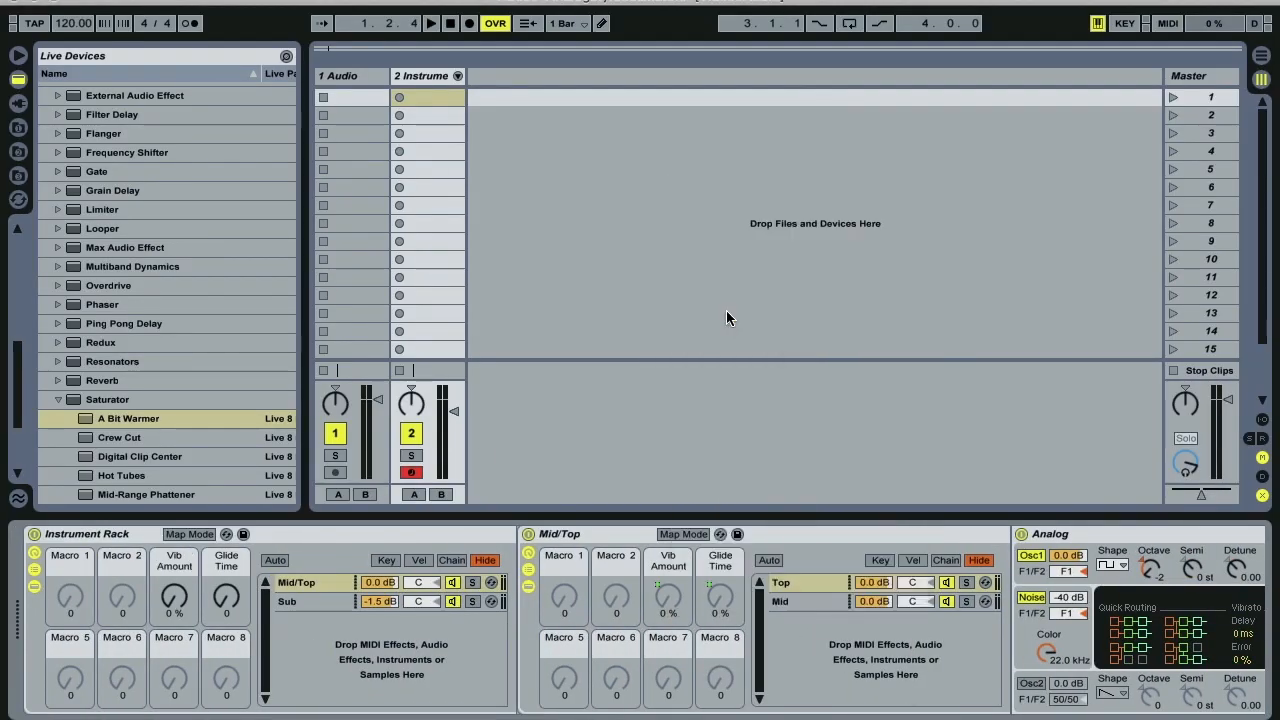
Enable vibrato on the Sub chain's Analog, map its amount to the outer rack's Vib Amount macro and try the macro out, leaving it at 0.
{"action": "left_click", "coordinate": [290, 601]}
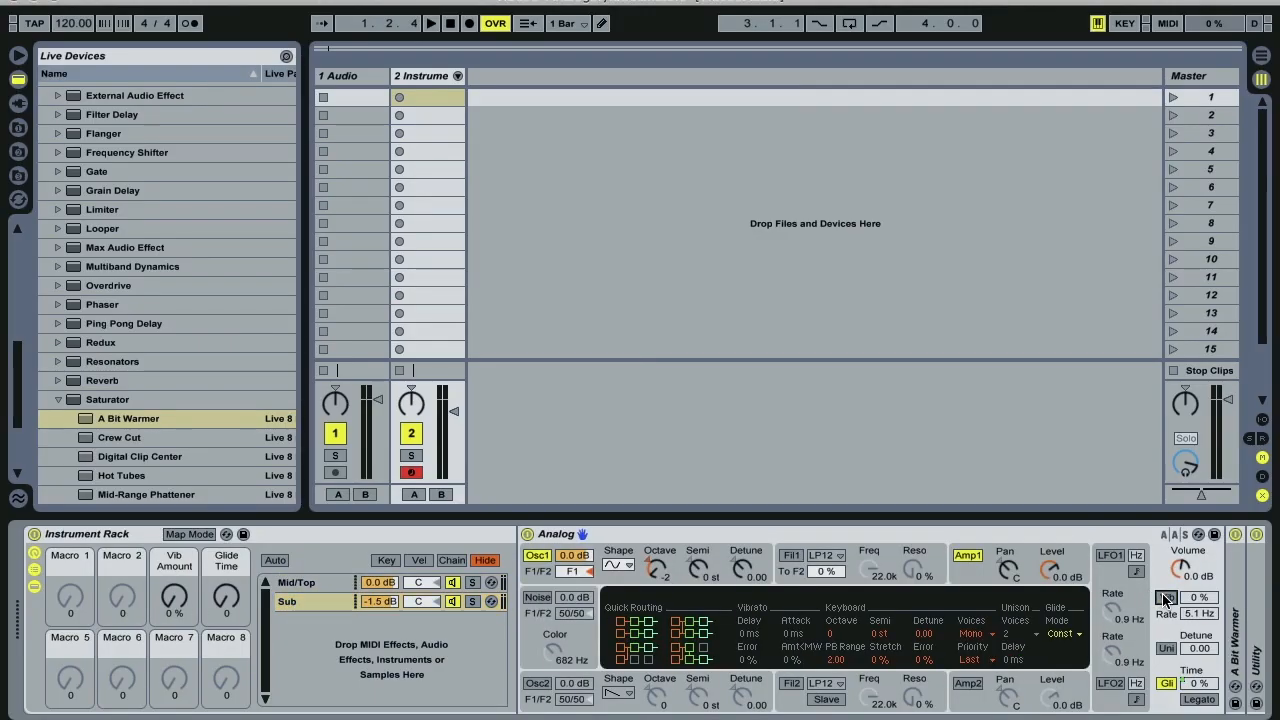
{"action": "right_click", "coordinate": [1199, 597]}
{"action": "left_click", "coordinate": [1147, 507]}
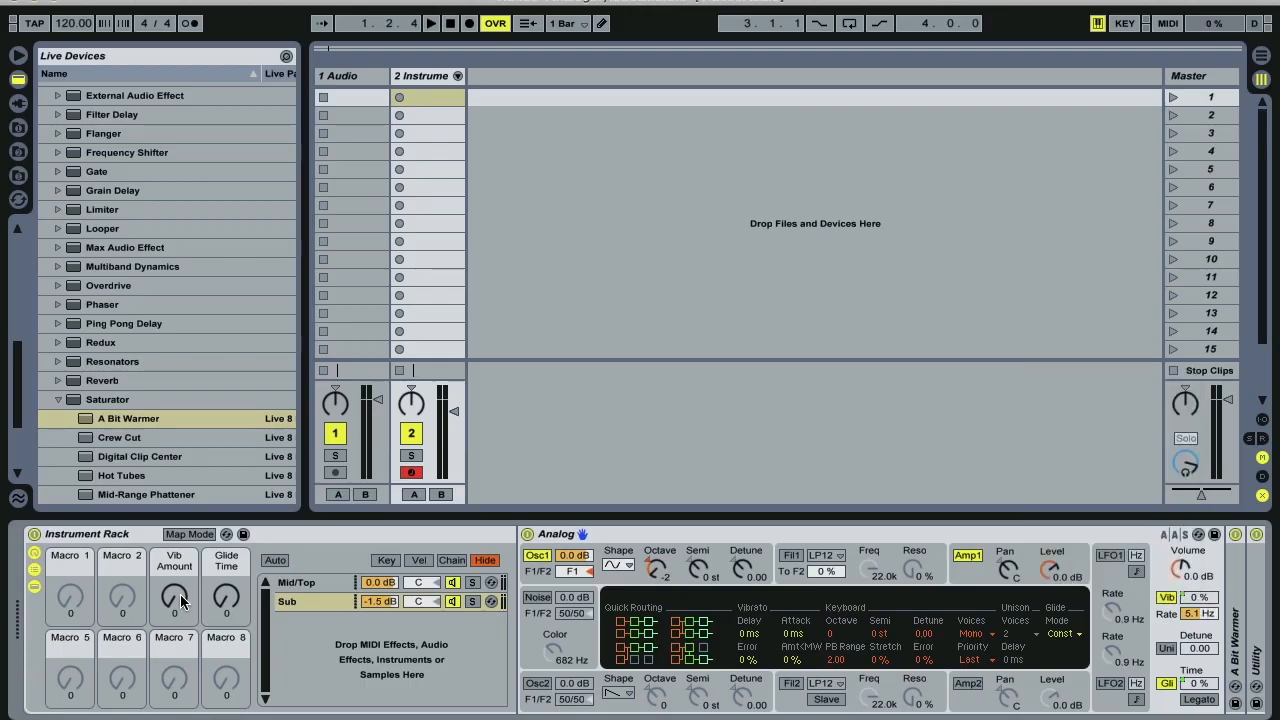
{"action": "mouse_move", "coordinate": [181, 600]}
{"action": "left_mouse_down"}
{"action": "mouse_move", "coordinate": [181, 500]}
{"action": "mouse_move", "coordinate": [181, 610]}
{"action": "left_mouse_up"}
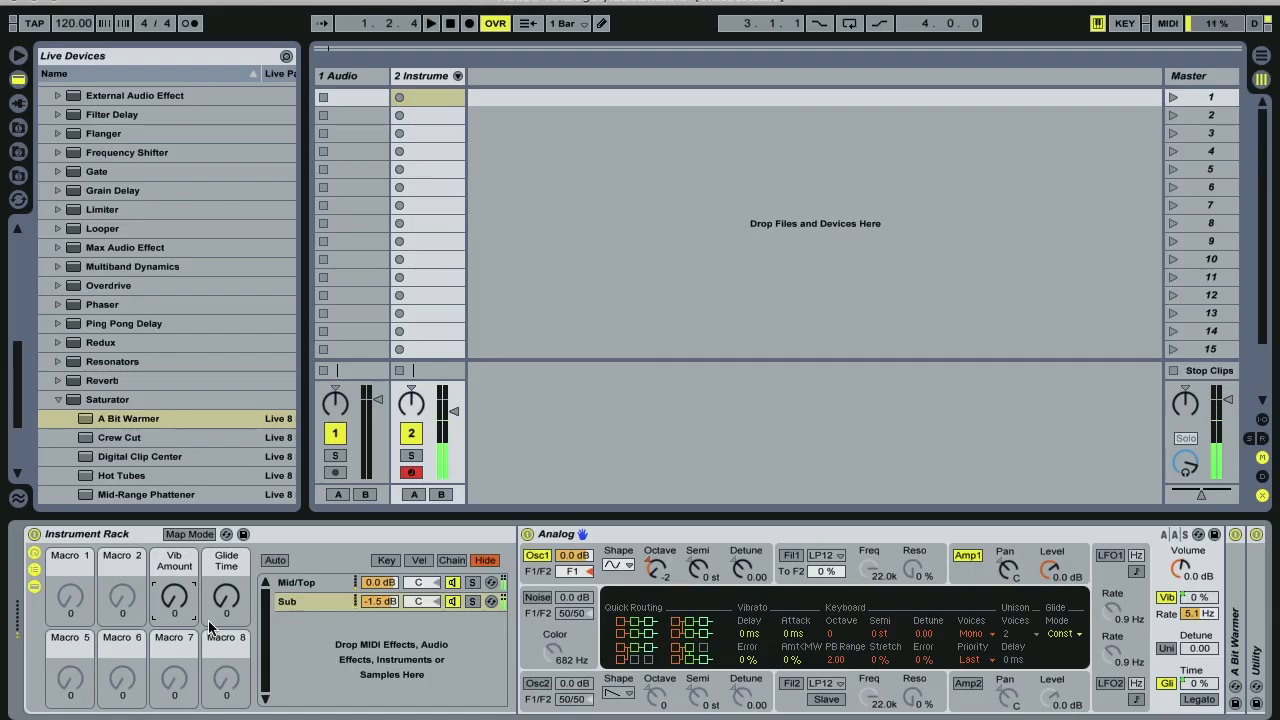
Enable Filter 2 in the Top chain's Analog and set its type to LP24.
{"action": "left_click", "coordinate": [309, 582]}
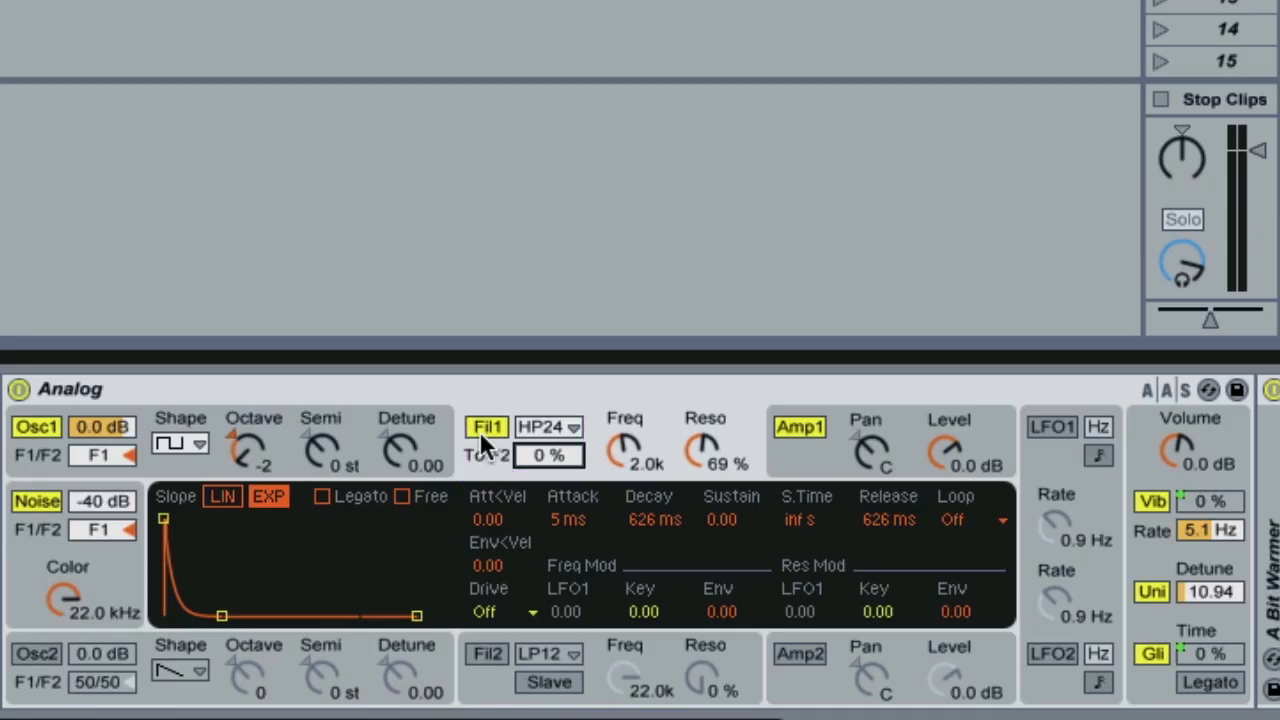
{"action": "left_click", "coordinate": [493, 656]}
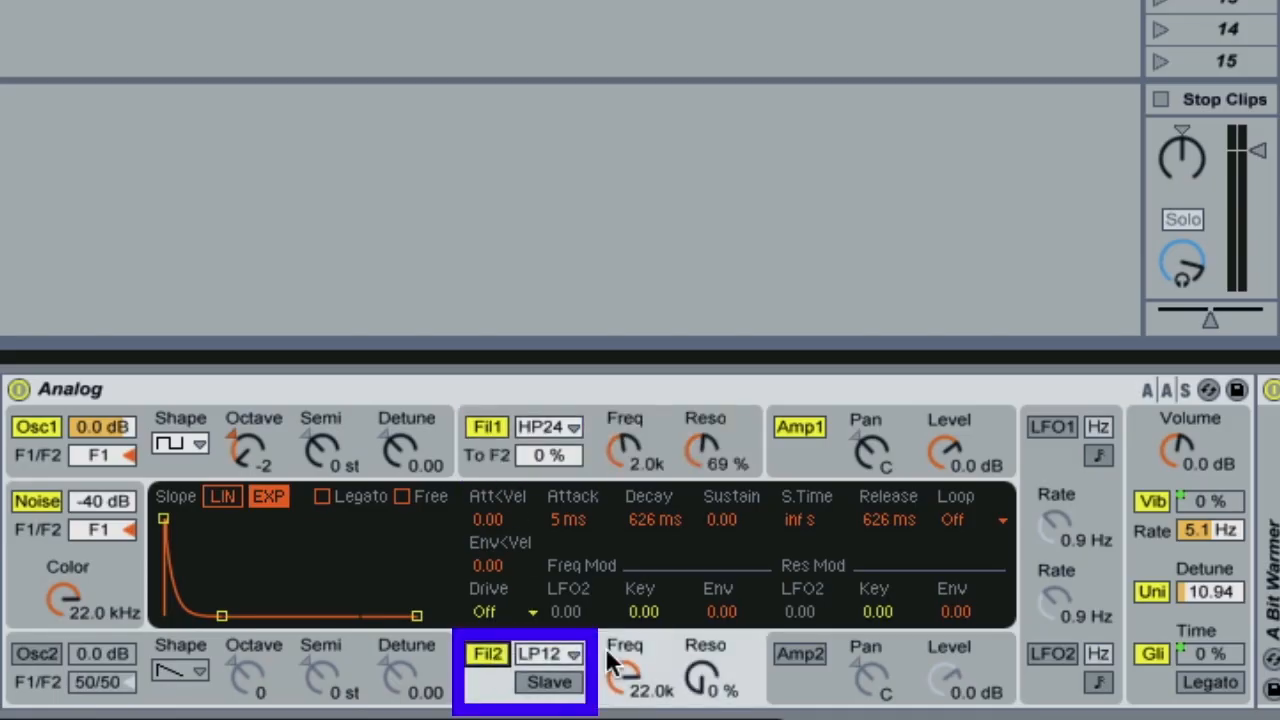
{"action": "left_click", "coordinate": [560, 652]}
{"action": "left_click", "coordinate": [560, 413]}
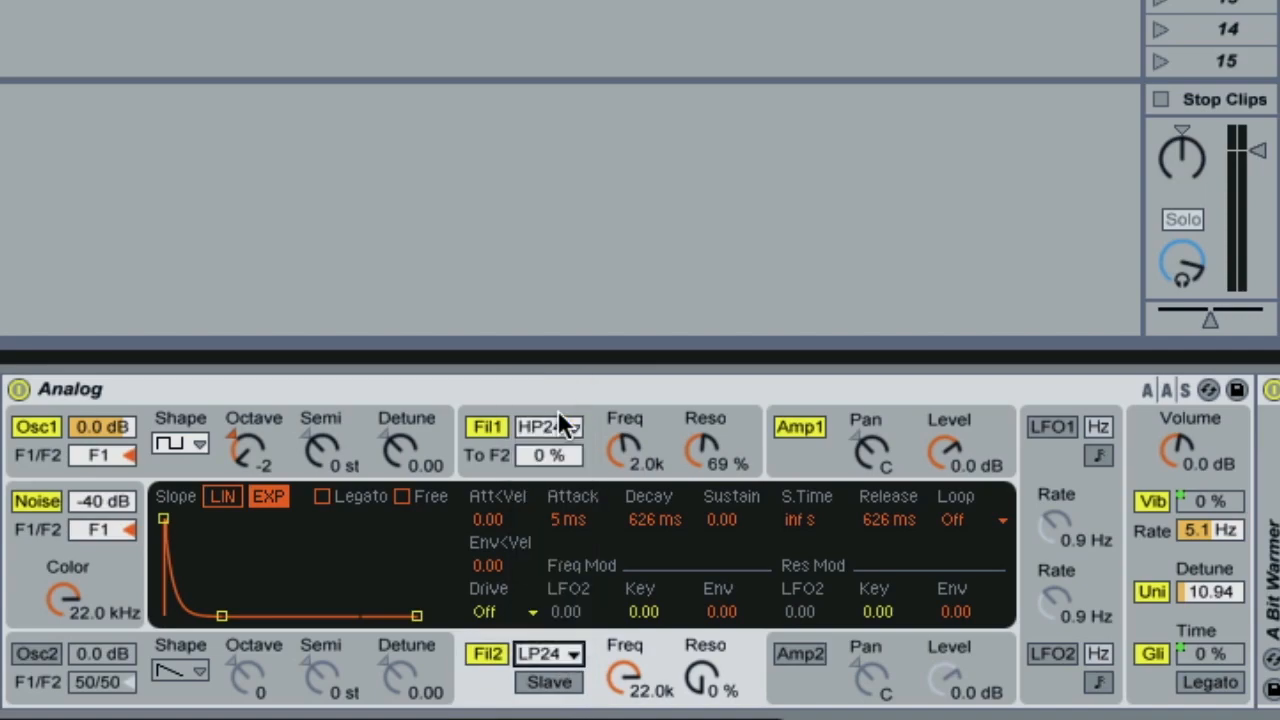
Switch the Top Analog from Amp 1 to Amp 2, with Amp 2's envelope sustain at 1.00 and release at 5 ms.
{"action": "left_click", "coordinate": [805, 657]}
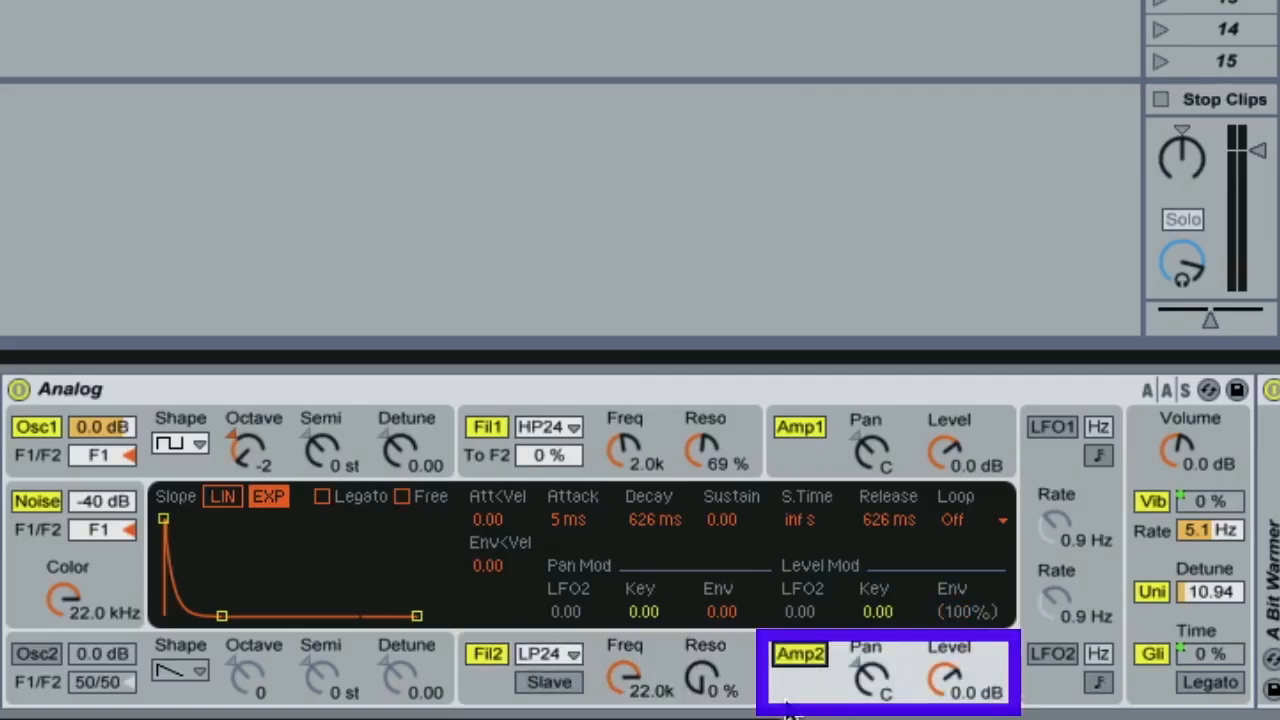
{"action": "left_click", "coordinate": [799, 428]}
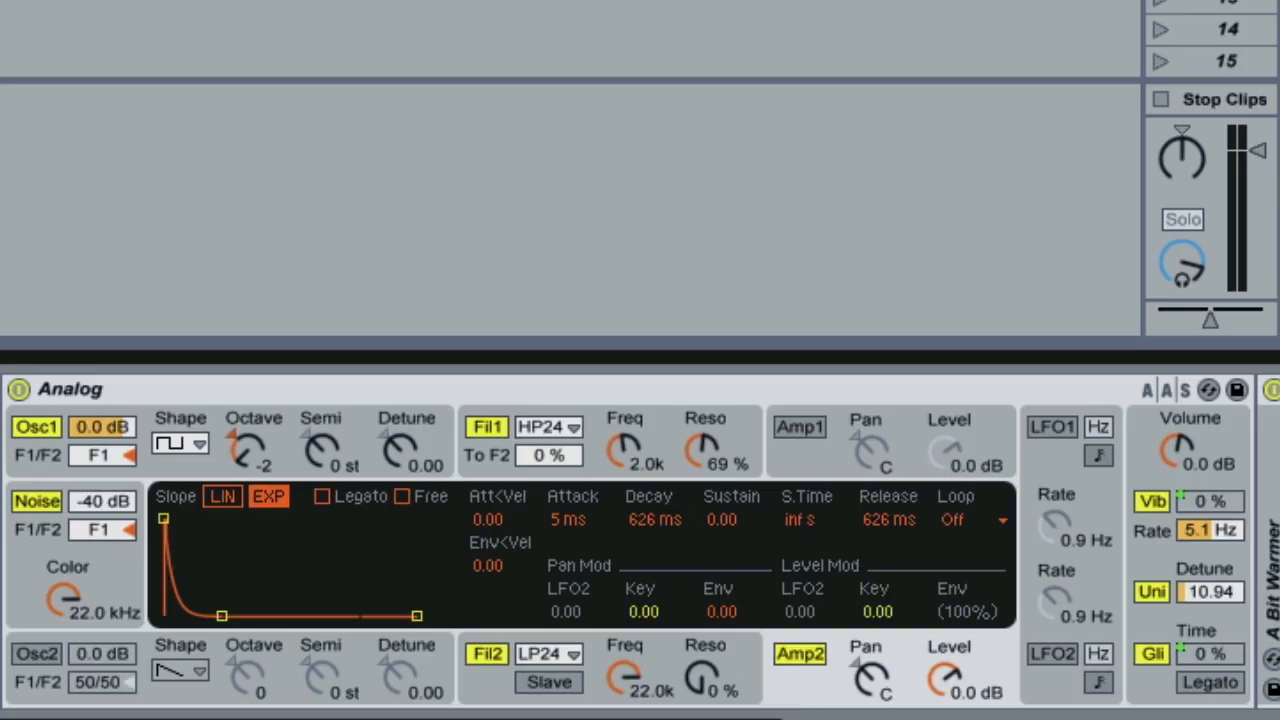
{"action": "left_click_drag", "start_coordinate": [722, 521], "coordinate": [722, 470]}
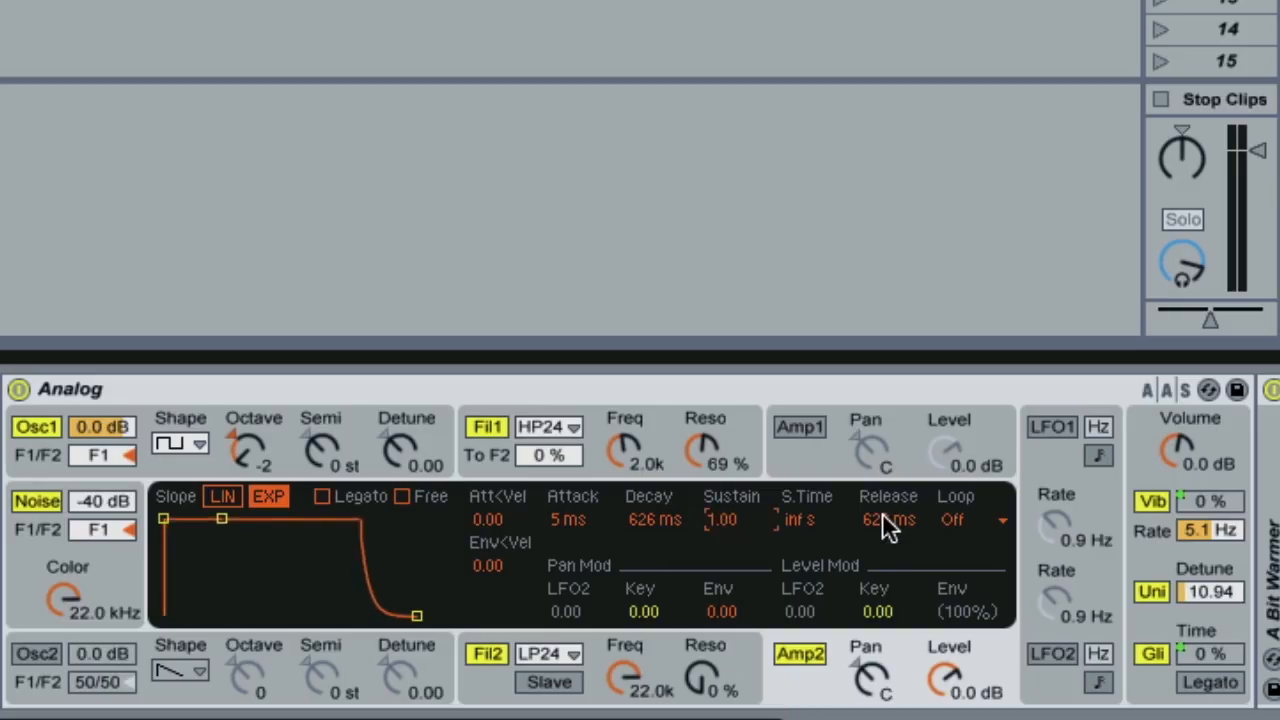
{"action": "left_click_drag", "start_coordinate": [885, 521], "coordinate": [885, 600]}
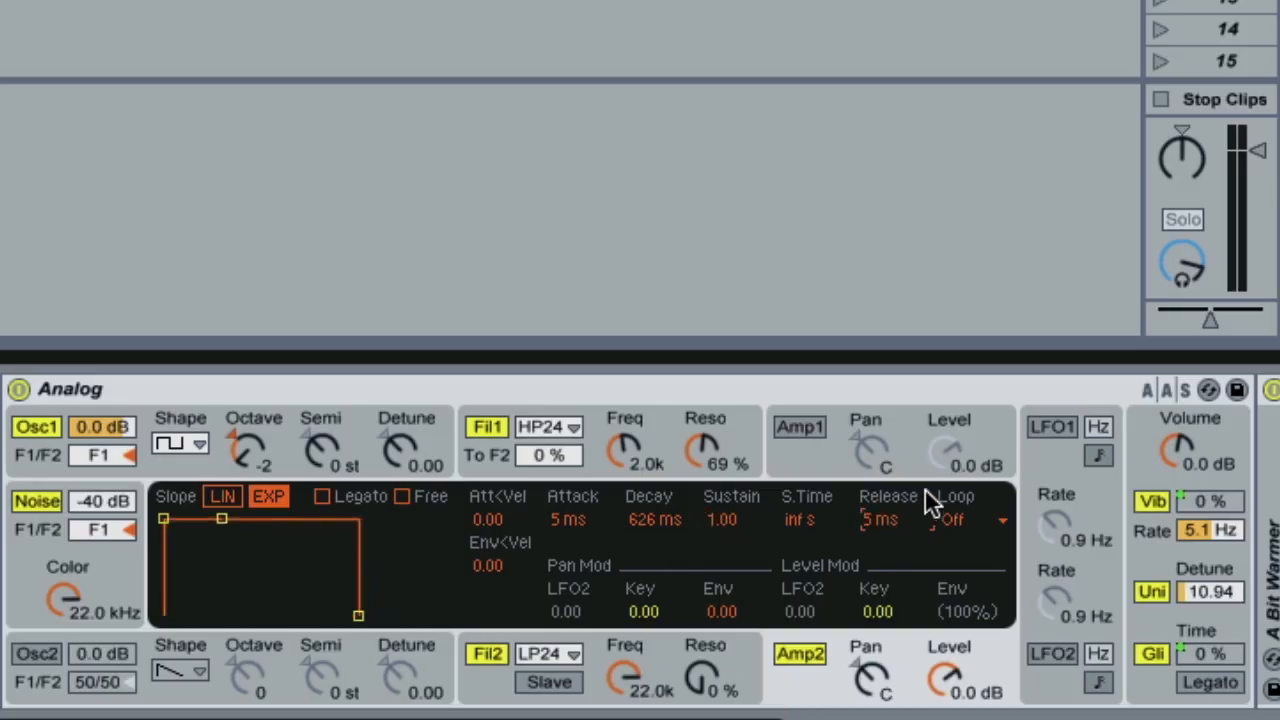
Route 100% of Filter 1 into Filter 2 on the Top Analog, and set Filter 2's resonance to 37% with its frequency at 22.0k.
{"action": "left_click", "coordinate": [548, 462]}
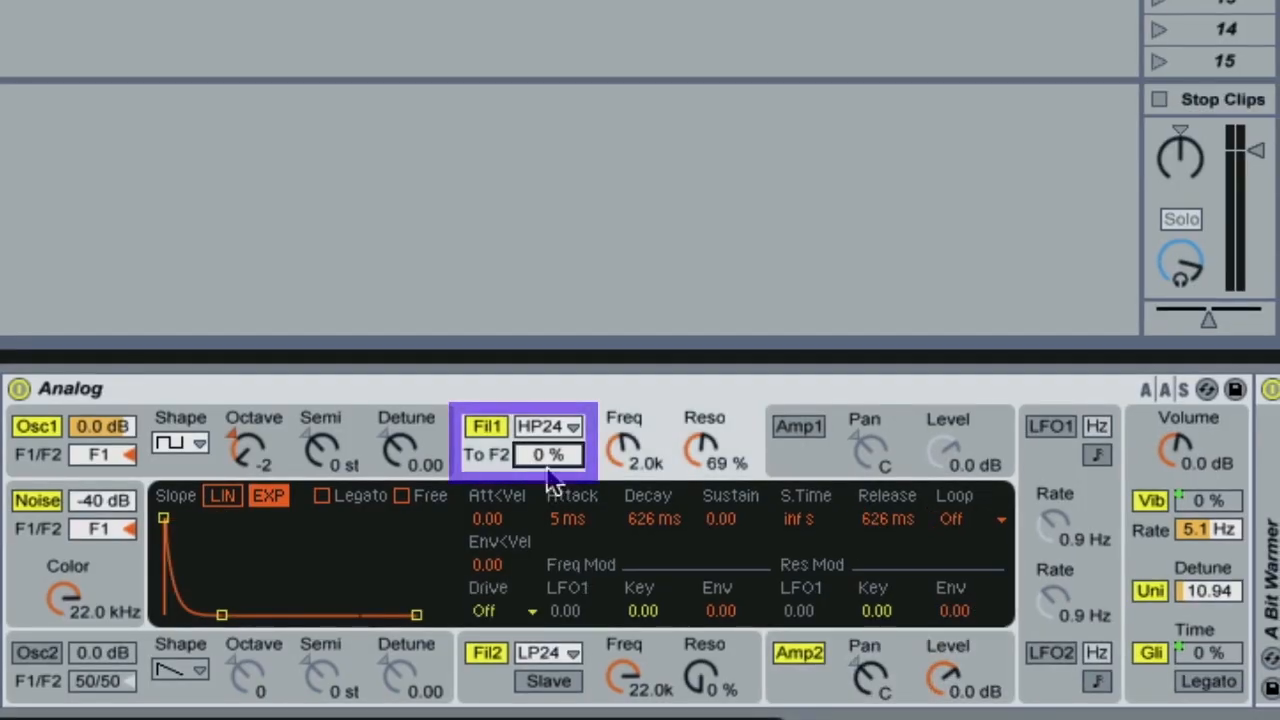
{"action": "left_click_drag", "start_coordinate": [556, 460], "coordinate": [556, 396]}
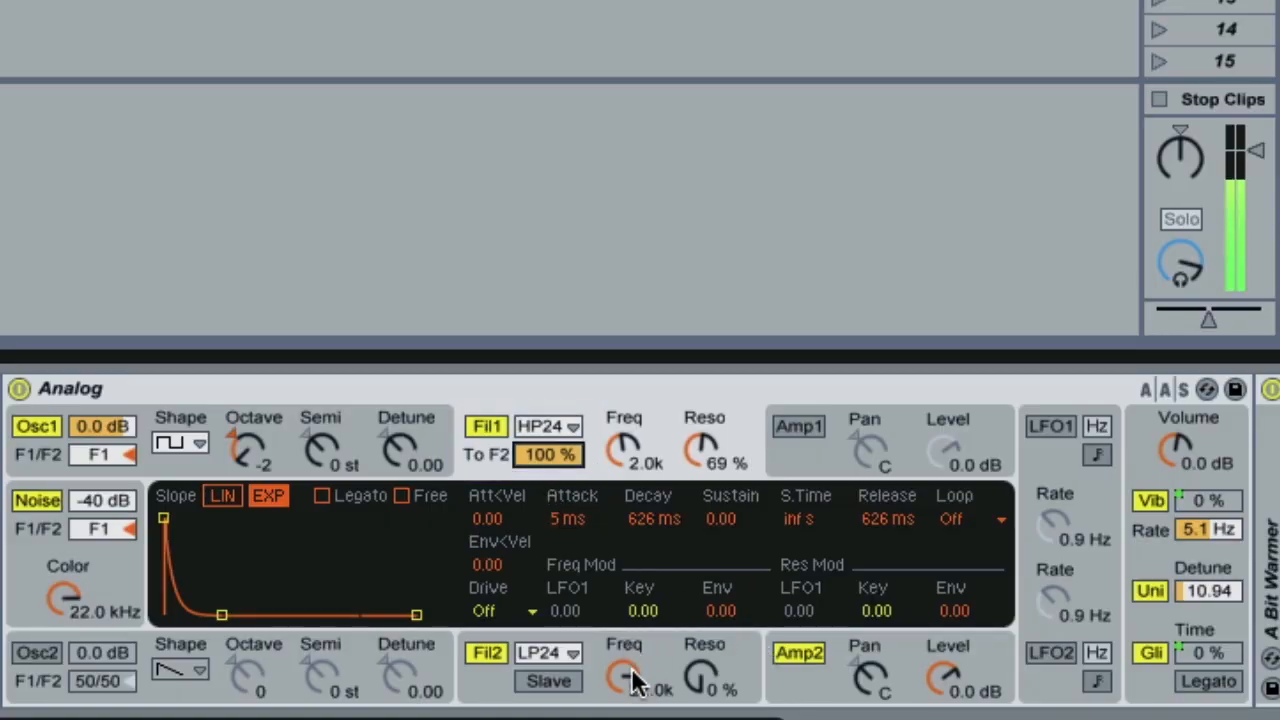
{"action": "left_click_drag", "start_coordinate": [624, 676], "coordinate": [705, 674]}
{"action": "left_click_drag", "start_coordinate": [622, 683], "coordinate": [628, 620]}
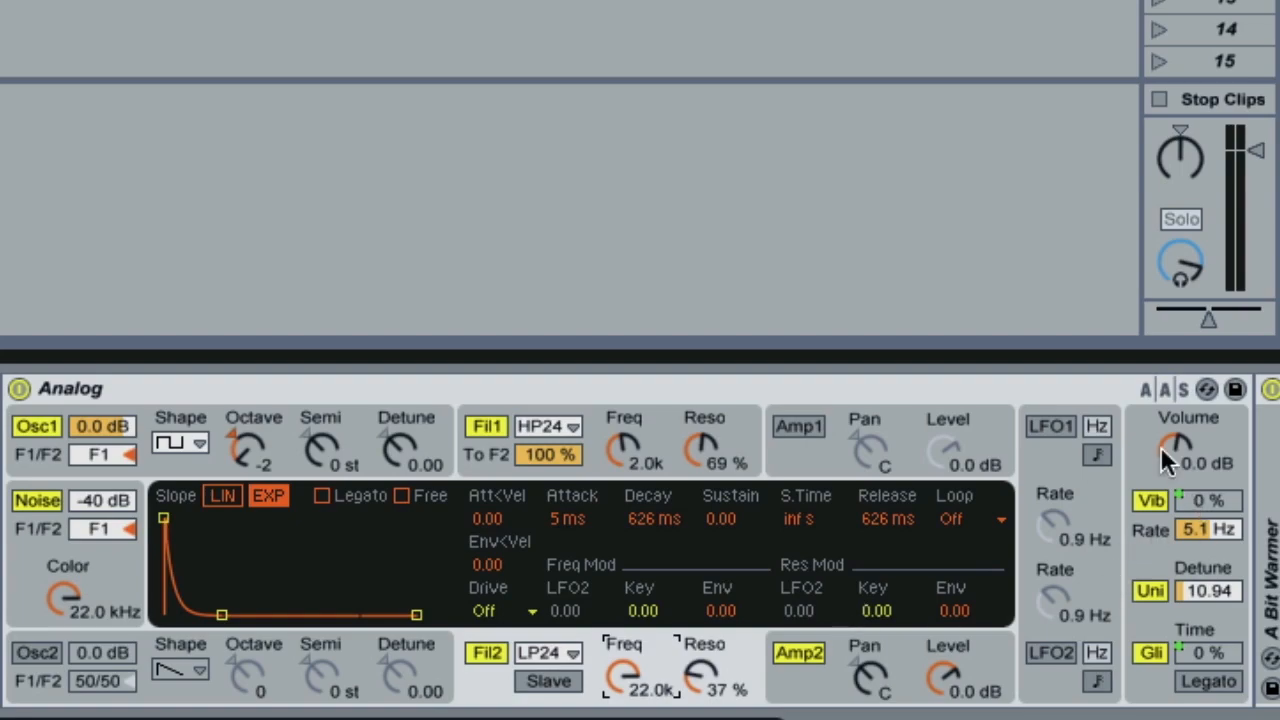
Set the Top Analog's volume to 1.2 dB and its Filter 1 to a frequency of 1.6k with 58% resonance.
{"action": "left_click_drag", "start_coordinate": [1160, 446], "coordinate": [1160, 436]}
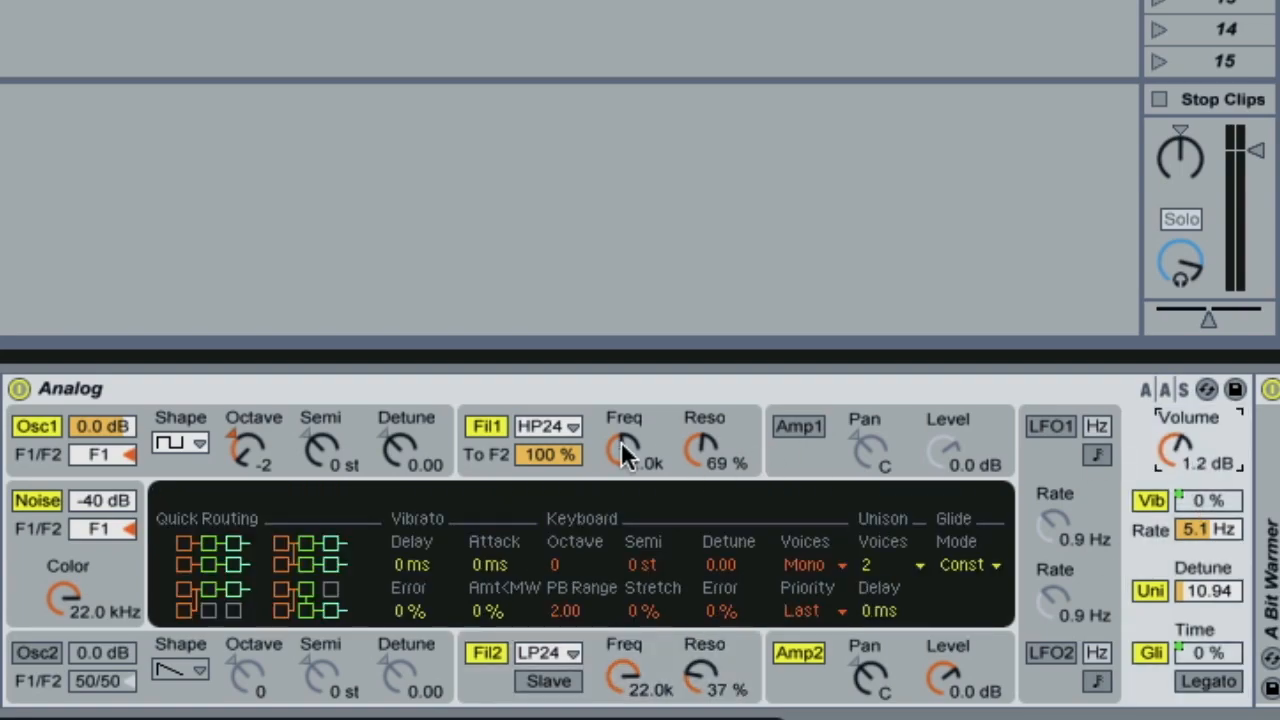
{"action": "left_click_drag", "start_coordinate": [621, 441], "coordinate": [621, 448]}
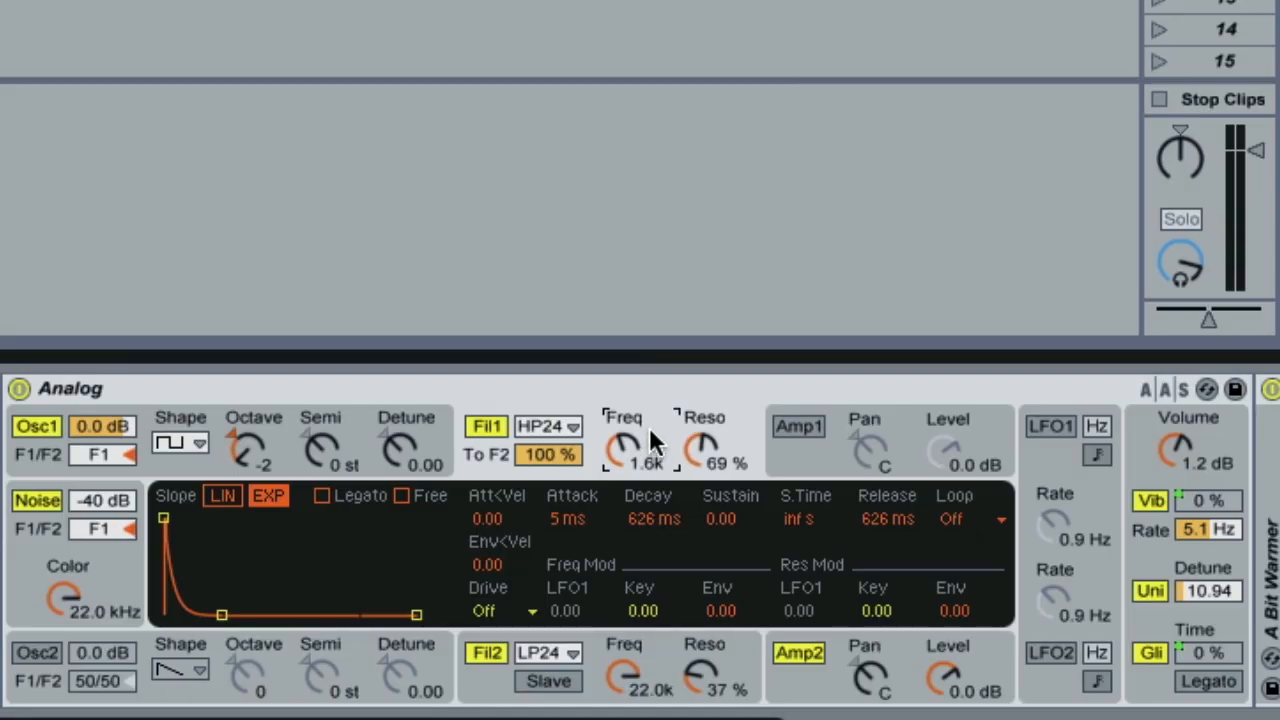
{"action": "left_click_drag", "start_coordinate": [704, 443], "coordinate": [727, 480]}
{"action": "key", "text": "Escape"}
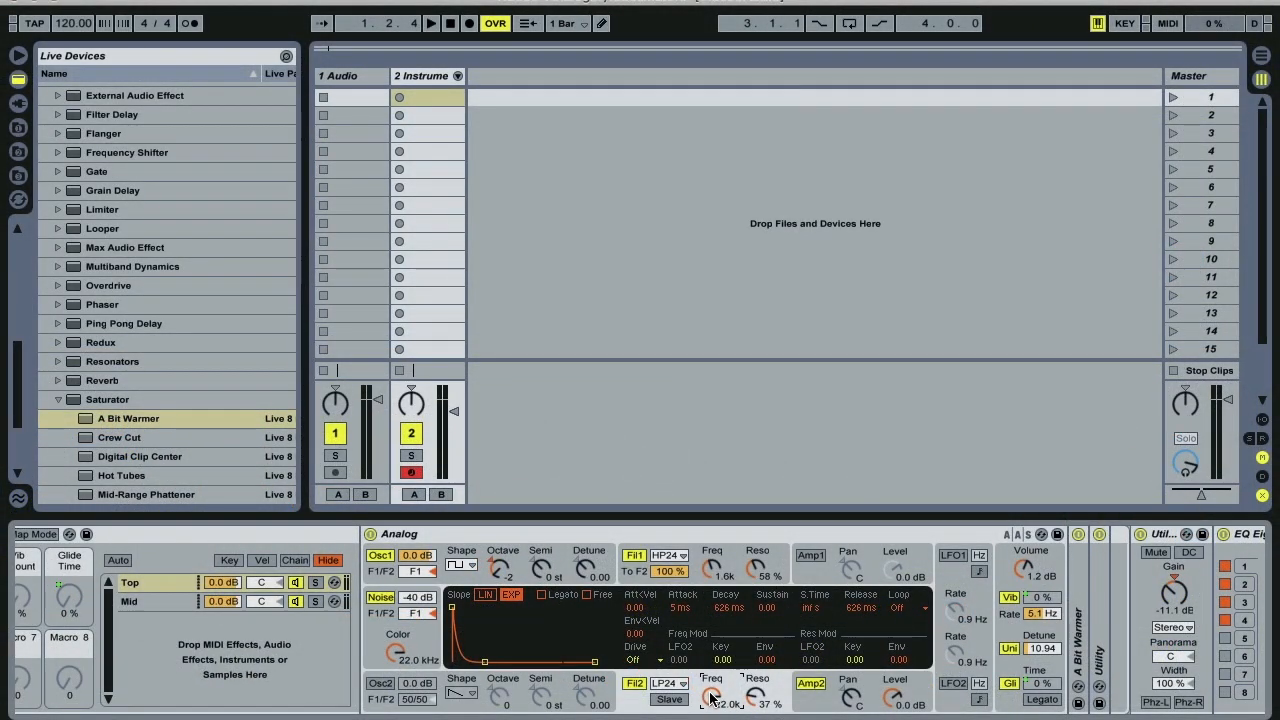
Map the Top Analog's Filter 2 frequency and the Mid Analog's Filter 1 frequency to Macro 1 of the Mid/Top rack.
{"action": "right_click", "coordinate": [712, 699]}
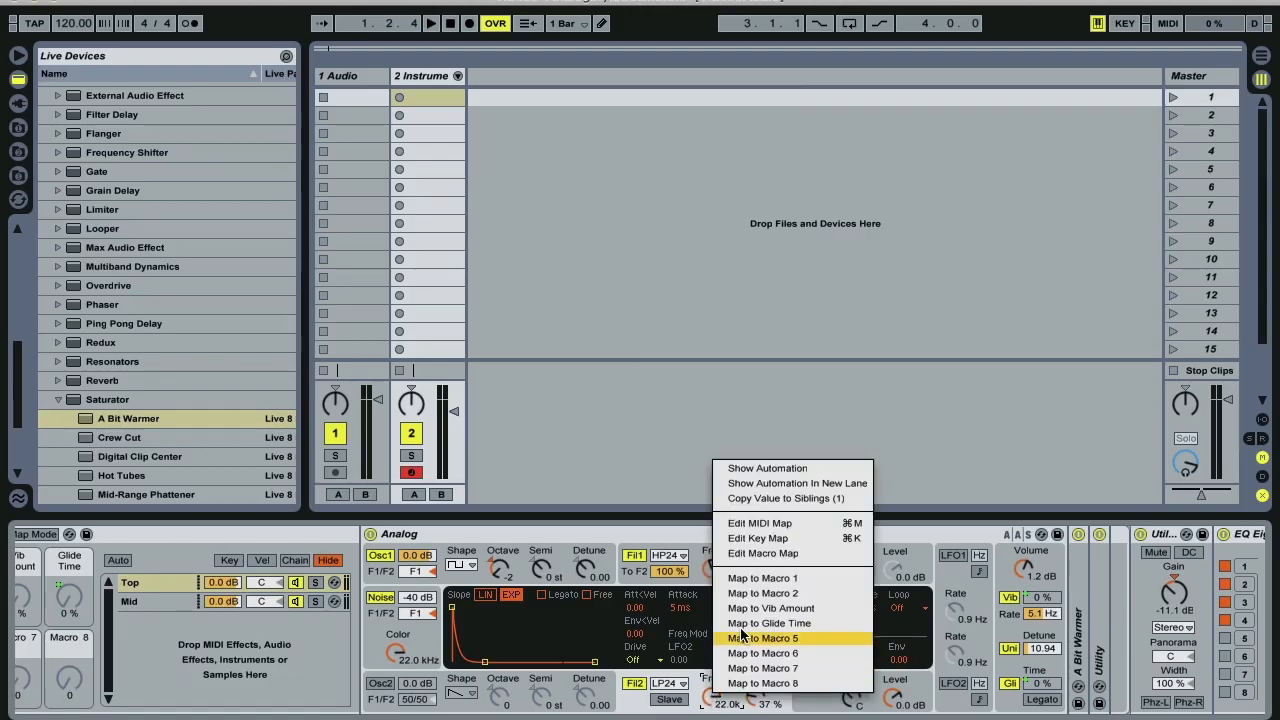
{"action": "left_click", "coordinate": [754, 582]}
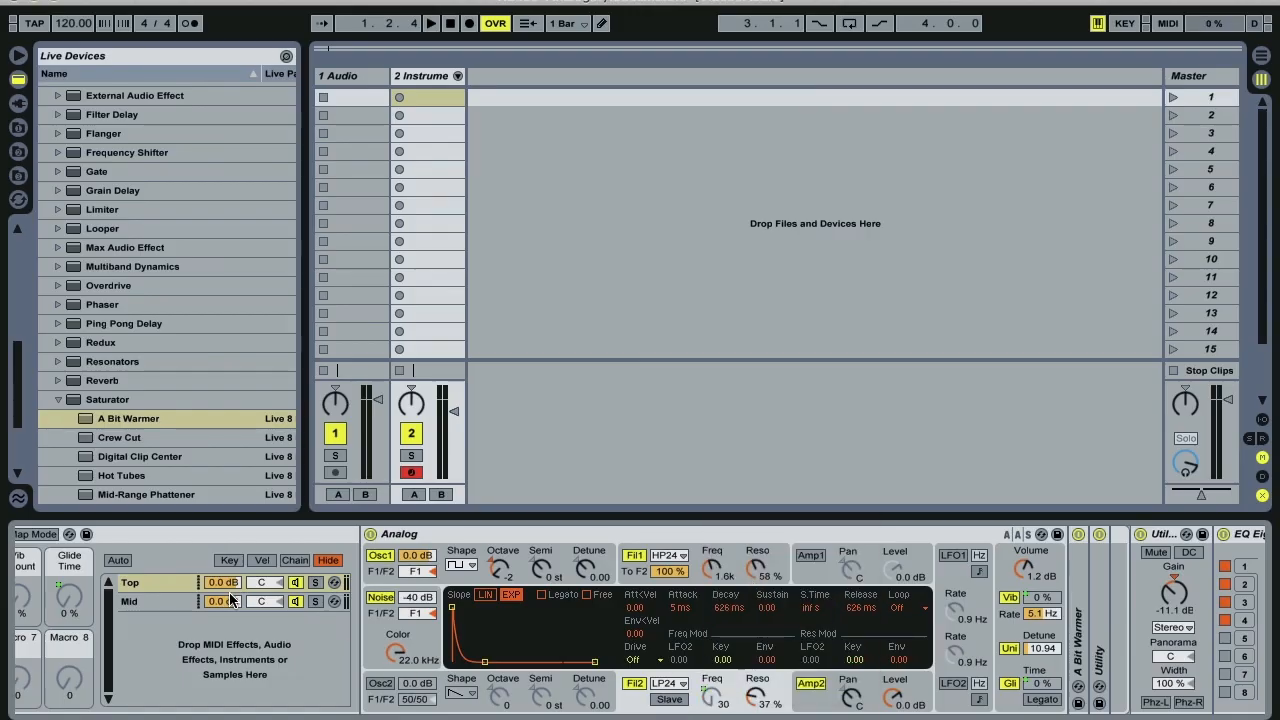
{"action": "left_click", "coordinate": [172, 602]}
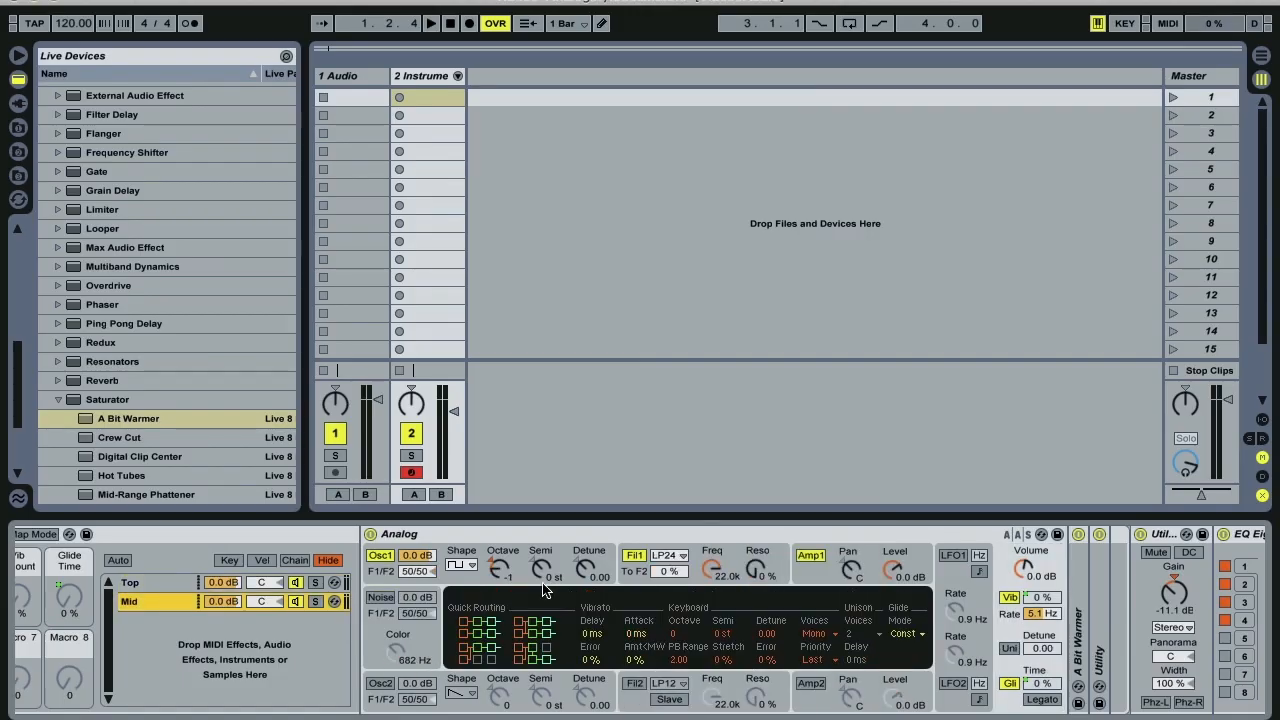
{"action": "right_click", "coordinate": [714, 568]}
{"action": "left_click", "coordinate": [757, 453]}
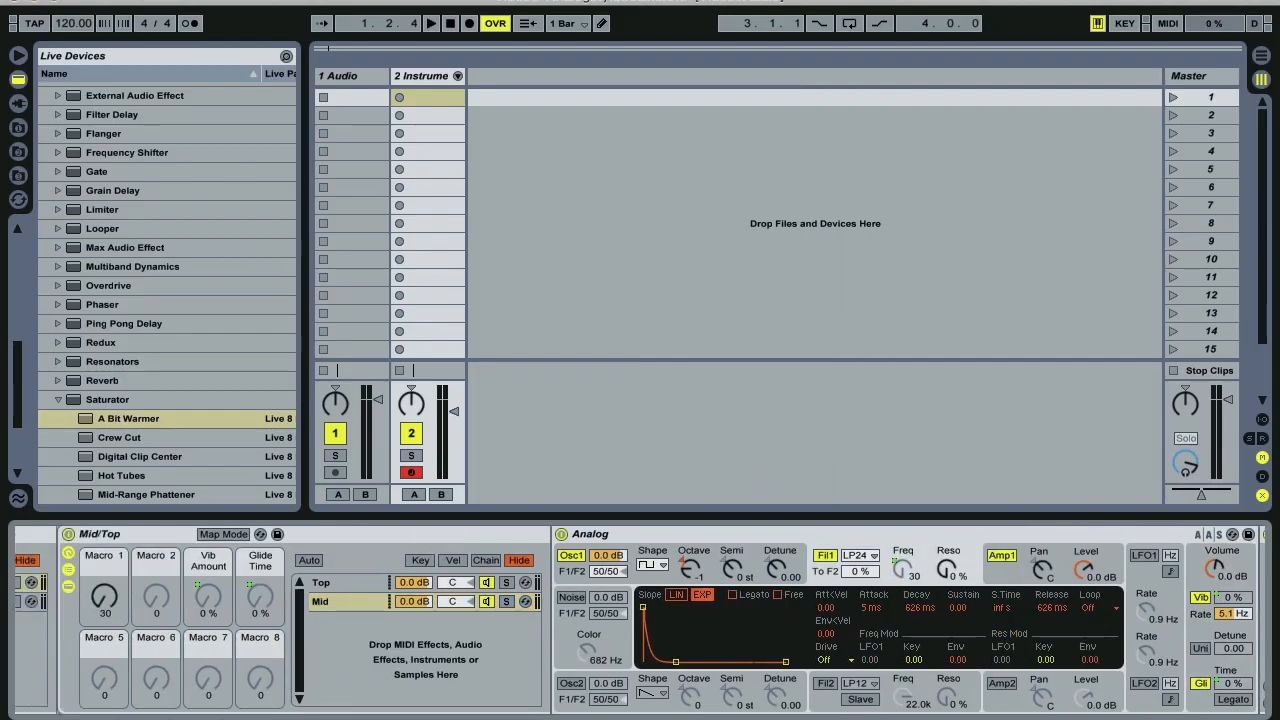
Rename Macro 1 of the Mid/Top rack as Cutoff.
{"action": "scroll", "coordinate": [527, 645], "scroll_direction": "left", "scroll_amount": 2}
{"action": "scroll", "coordinate": [527, 645], "scroll_direction": "right", "scroll_amount": 5}
{"action": "left_click", "coordinate": [342, 586]}
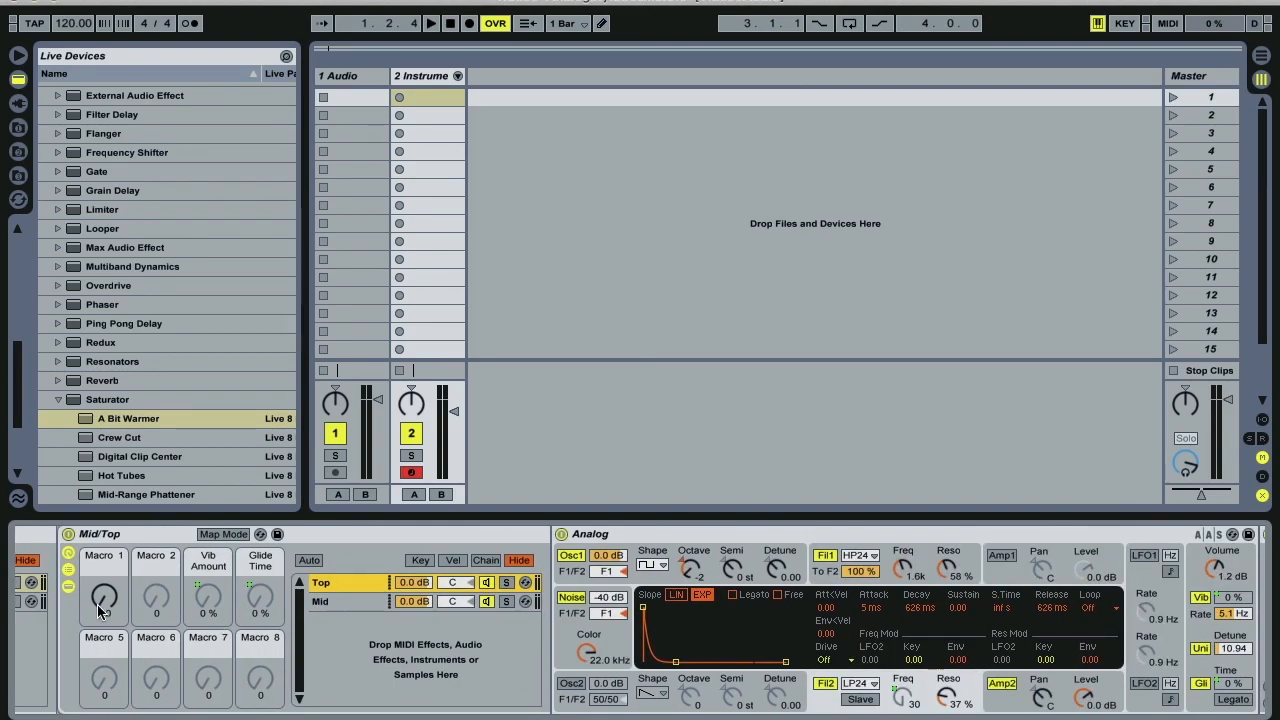
{"action": "right_click", "coordinate": [107, 563]}
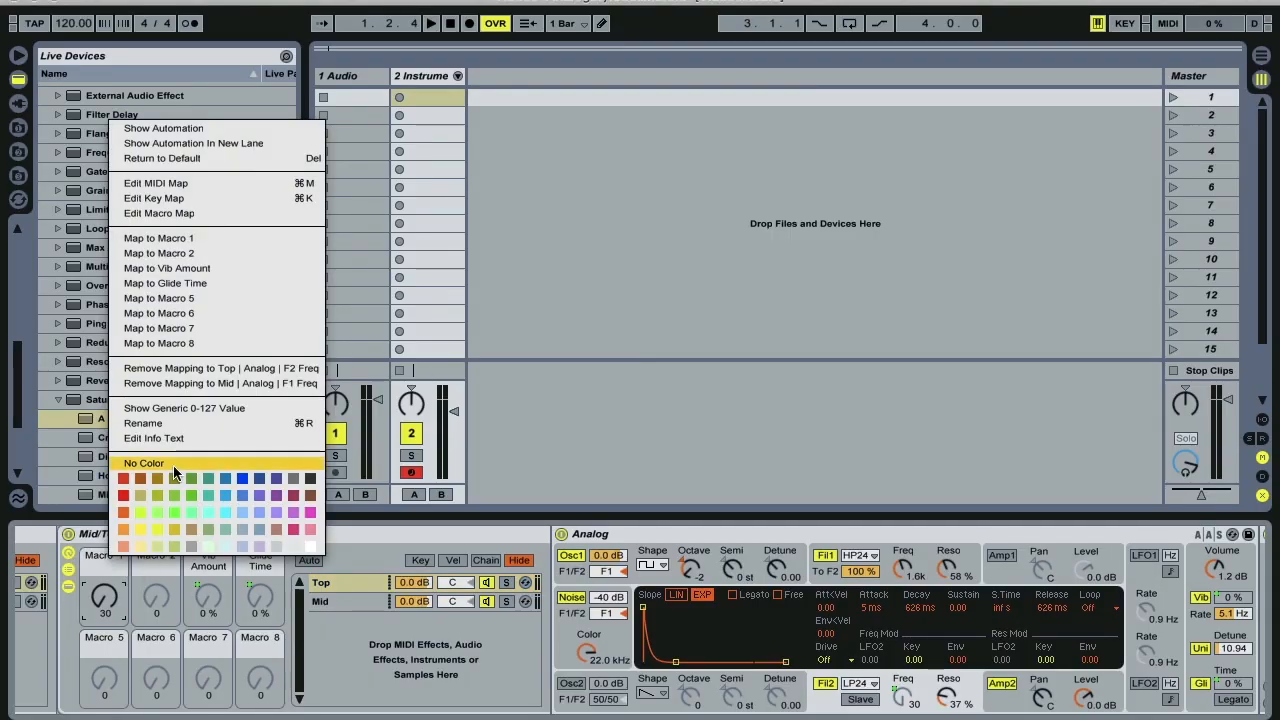
{"action": "left_click", "coordinate": [172, 420]}
{"action": "type", "text": "Cutoff"}
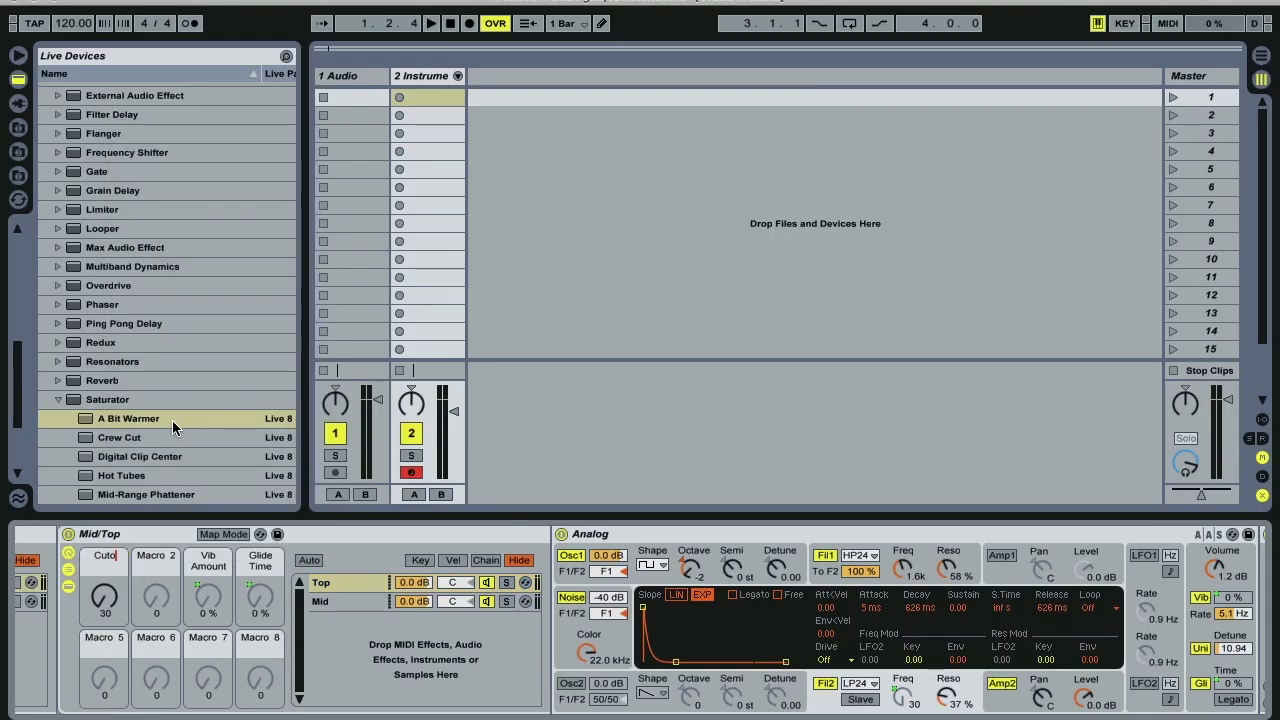
{"action": "key", "text": "Return"}
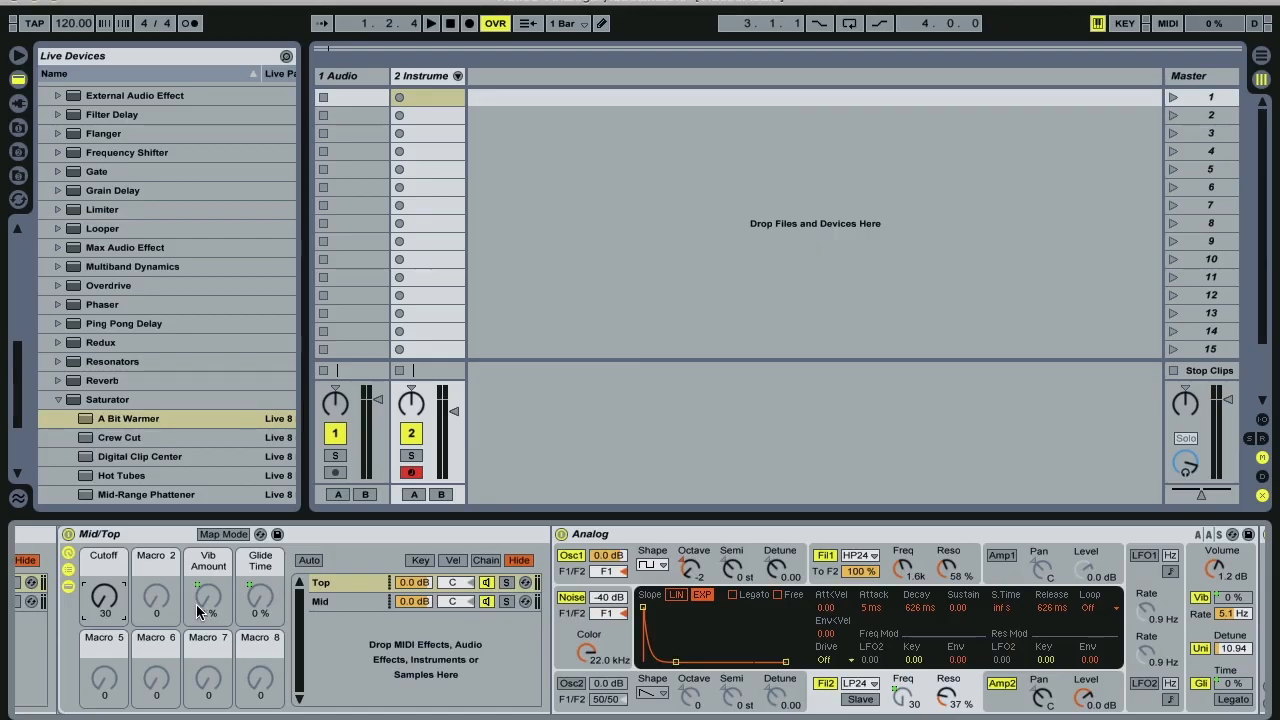
Set the minimum of both Cutoff mappings in the Mid/Top rack to 228 and test the Cutoff macro down to that minimum.
{"action": "scroll", "coordinate": [640, 620], "scroll_direction": "left", "scroll_amount": 5}
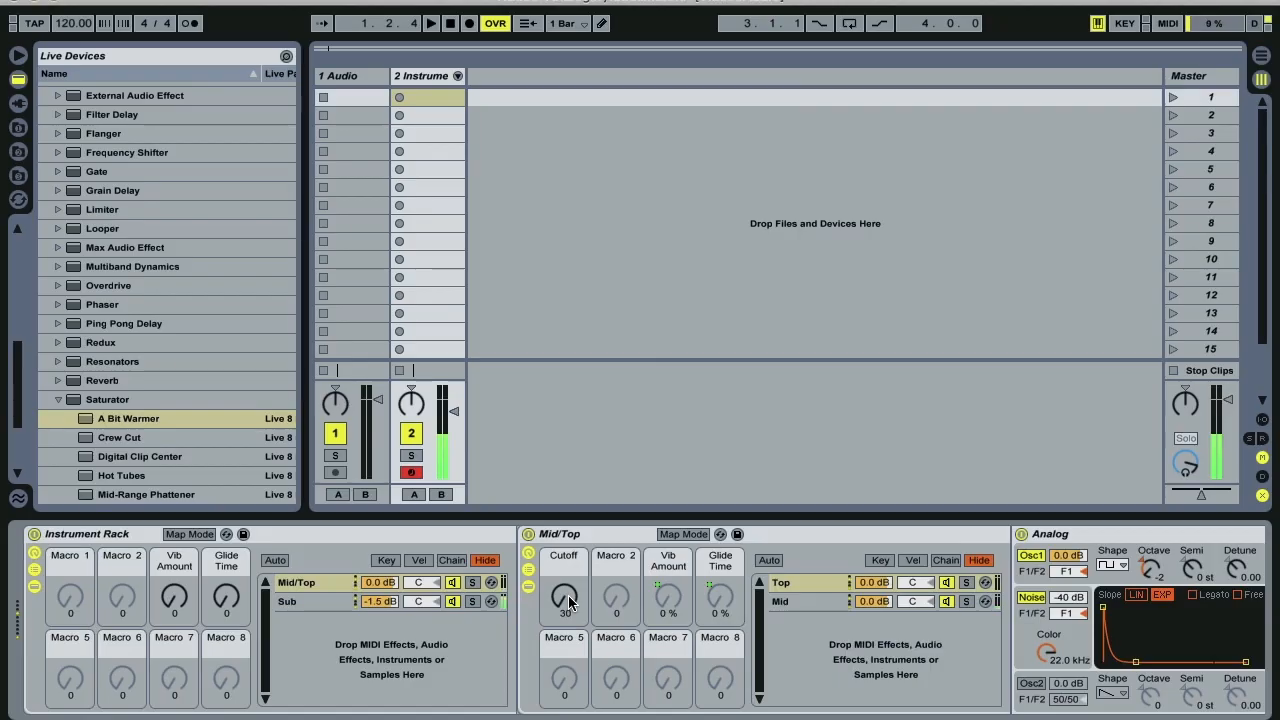
{"action": "left_click", "coordinate": [688, 535]}
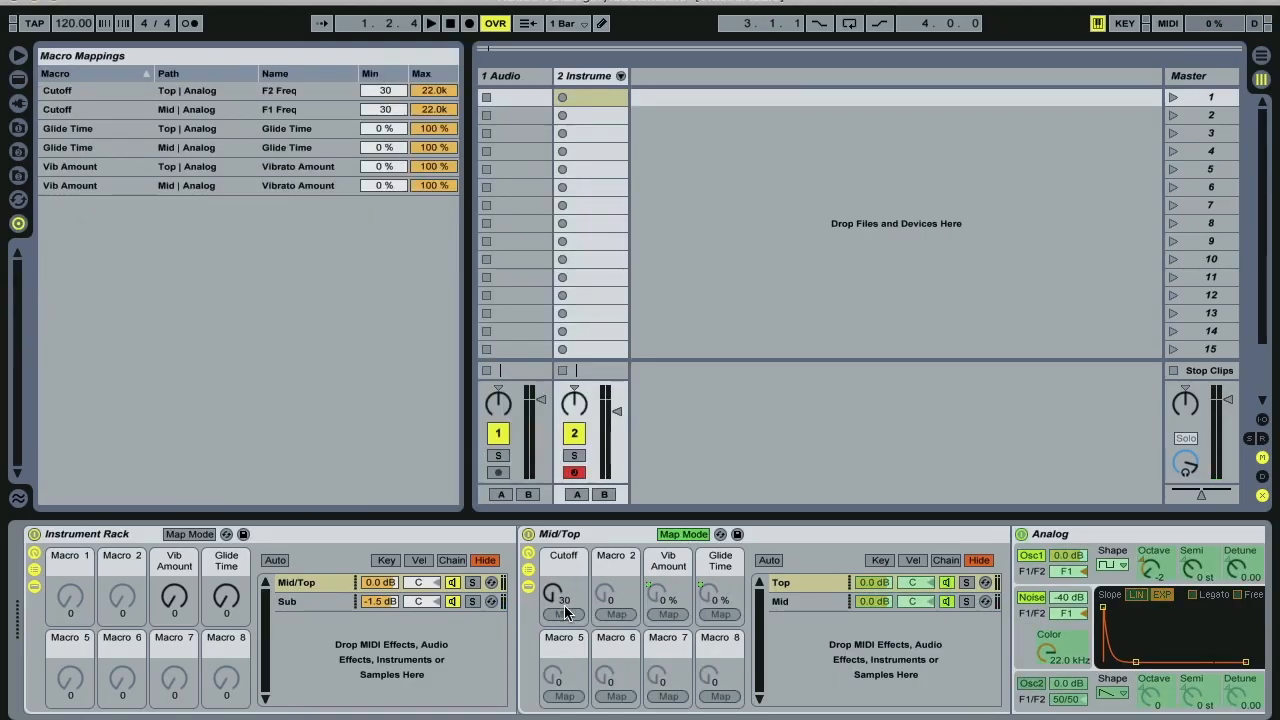
{"action": "mouse_move", "coordinate": [559, 598]}
{"action": "left_mouse_down"}
{"action": "mouse_move", "coordinate": [559, 568]}
{"action": "mouse_move", "coordinate": [559, 592]}
{"action": "left_mouse_up"}
{"action": "mouse_move", "coordinate": [384, 90]}
{"action": "left_mouse_down"}
{"action": "mouse_move", "coordinate": [384, 66]}
{"action": "mouse_move", "coordinate": [384, 94]}
{"action": "left_mouse_up"}
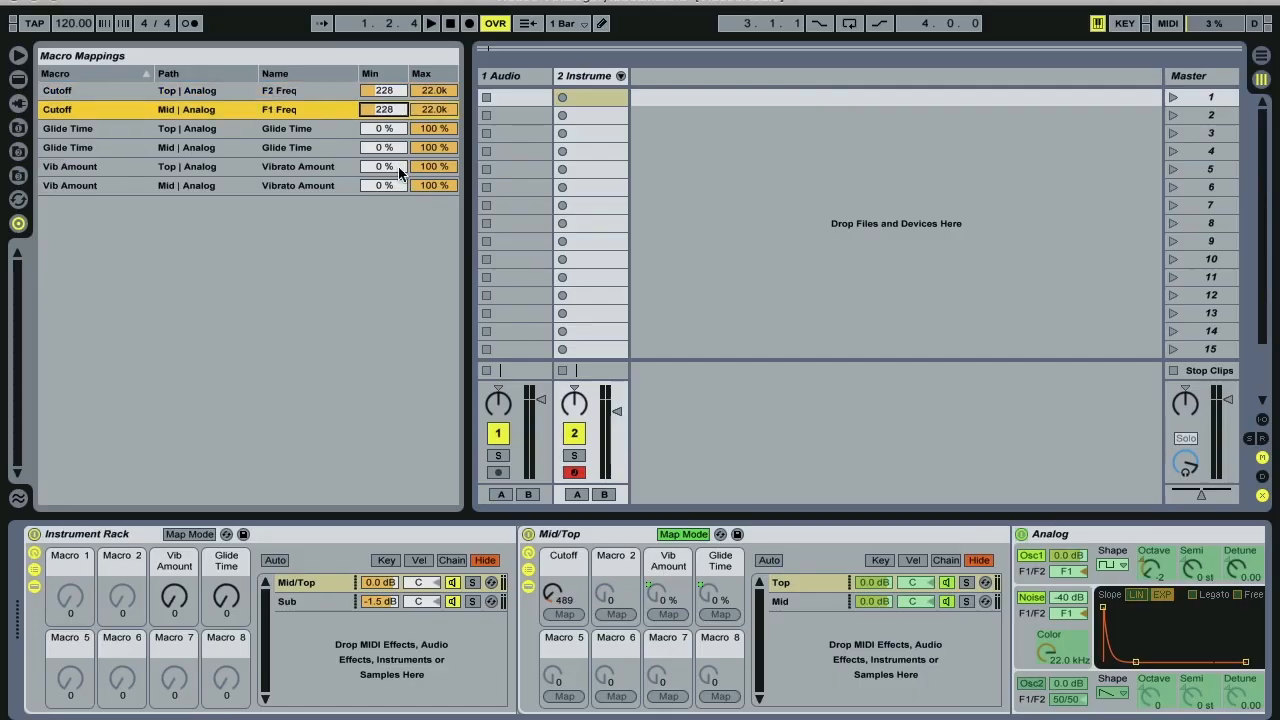
{"action": "left_click_drag", "start_coordinate": [556, 593], "coordinate": [556, 615]}
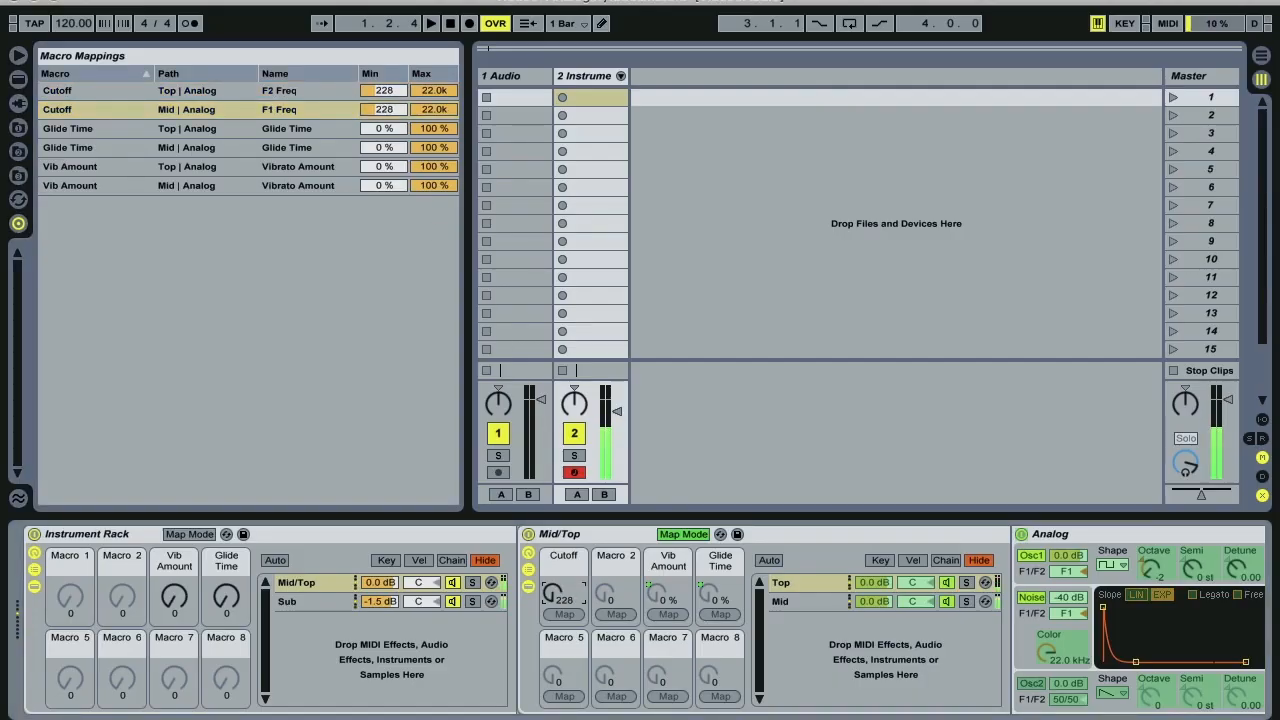
Set the minimum of both Cutoff mappings to 878 and map the Mid/Top Cutoff macro to Macro 1 of the outer Instrument Rack.
{"action": "mouse_move", "coordinate": [386, 109]}
{"action": "left_mouse_down"}
{"action": "mouse_move", "coordinate": [385, 78]}
{"action": "mouse_move", "coordinate": [385, 114]}
{"action": "left_mouse_up"}
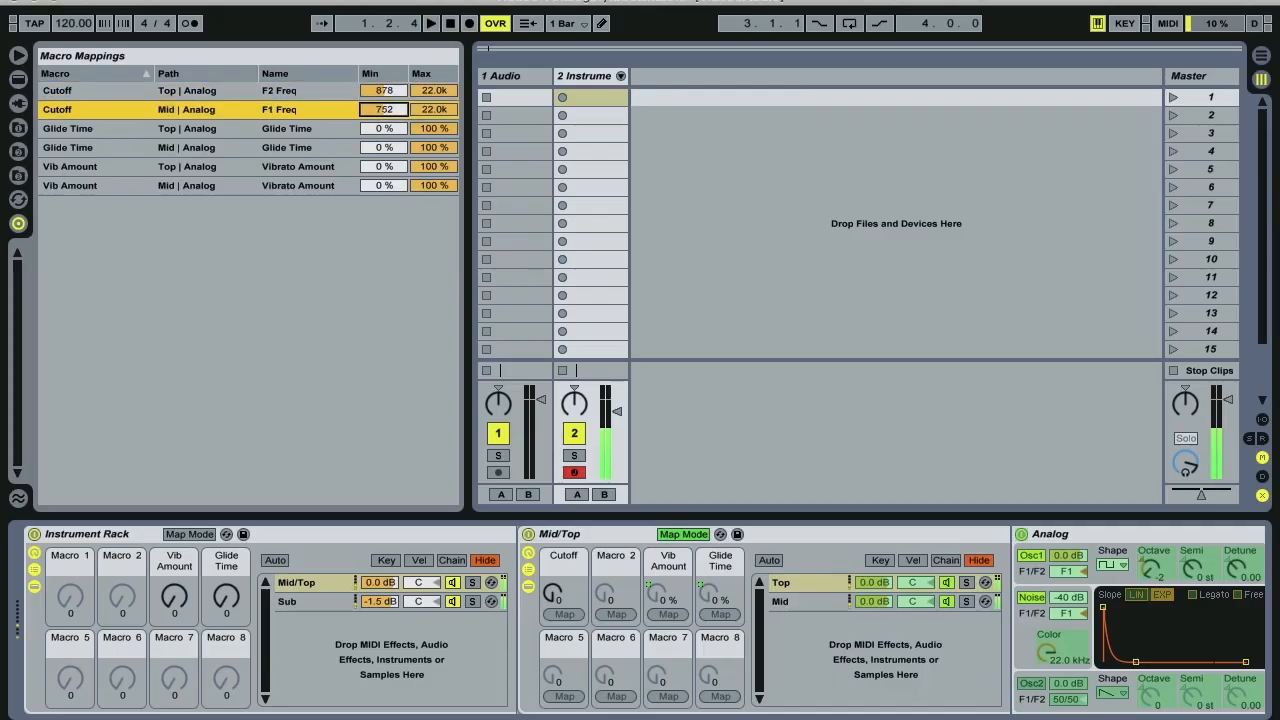
{"action": "left_click", "coordinate": [552, 593]}
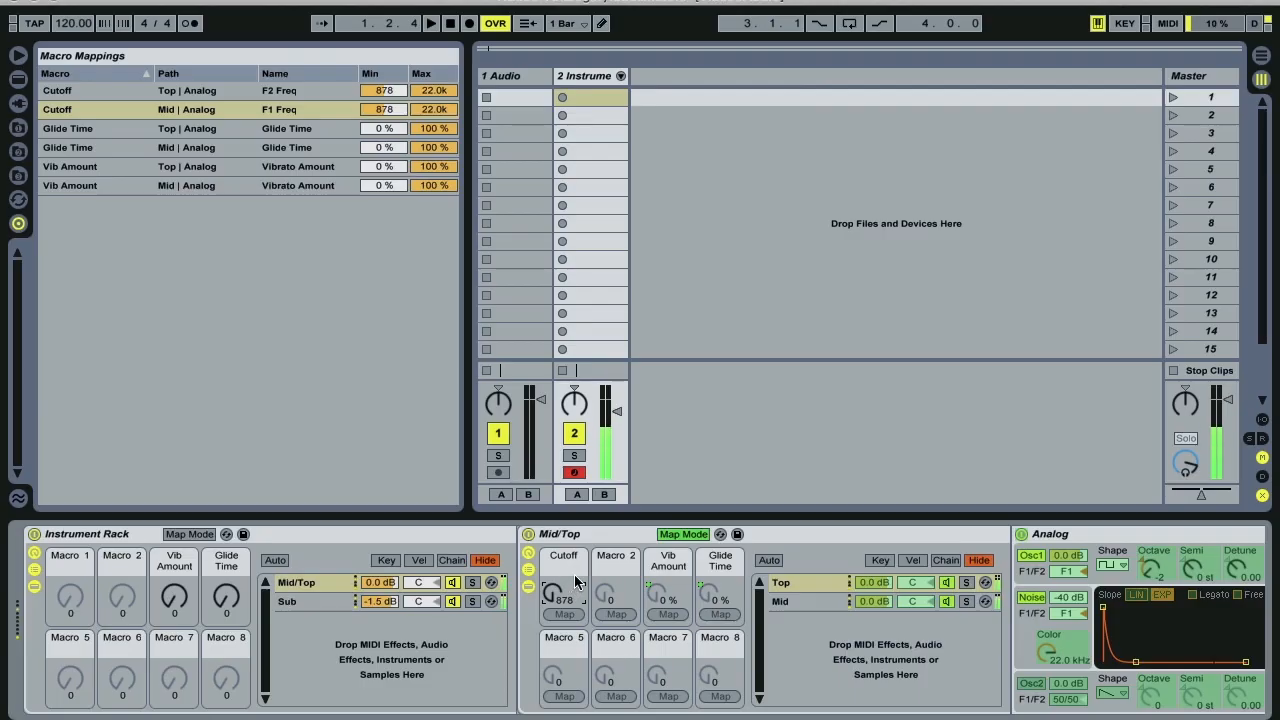
{"action": "left_click", "coordinate": [683, 534]}
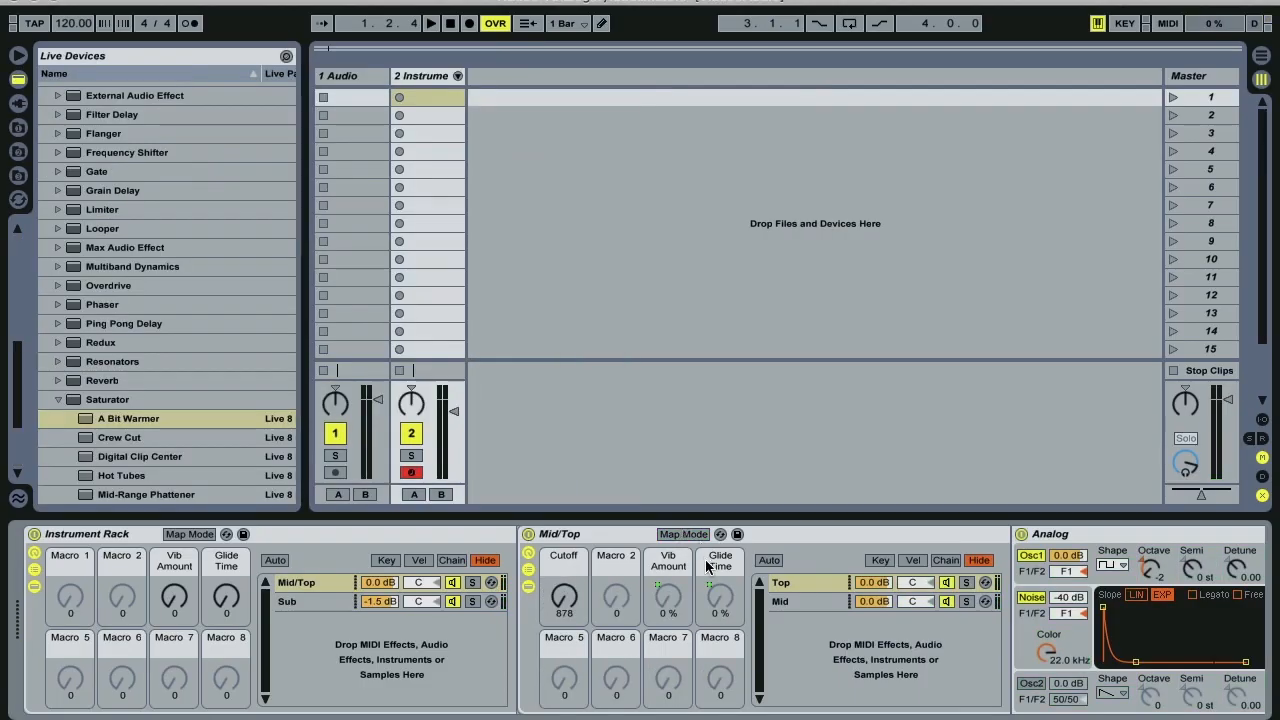
{"action": "right_click", "coordinate": [562, 598]}
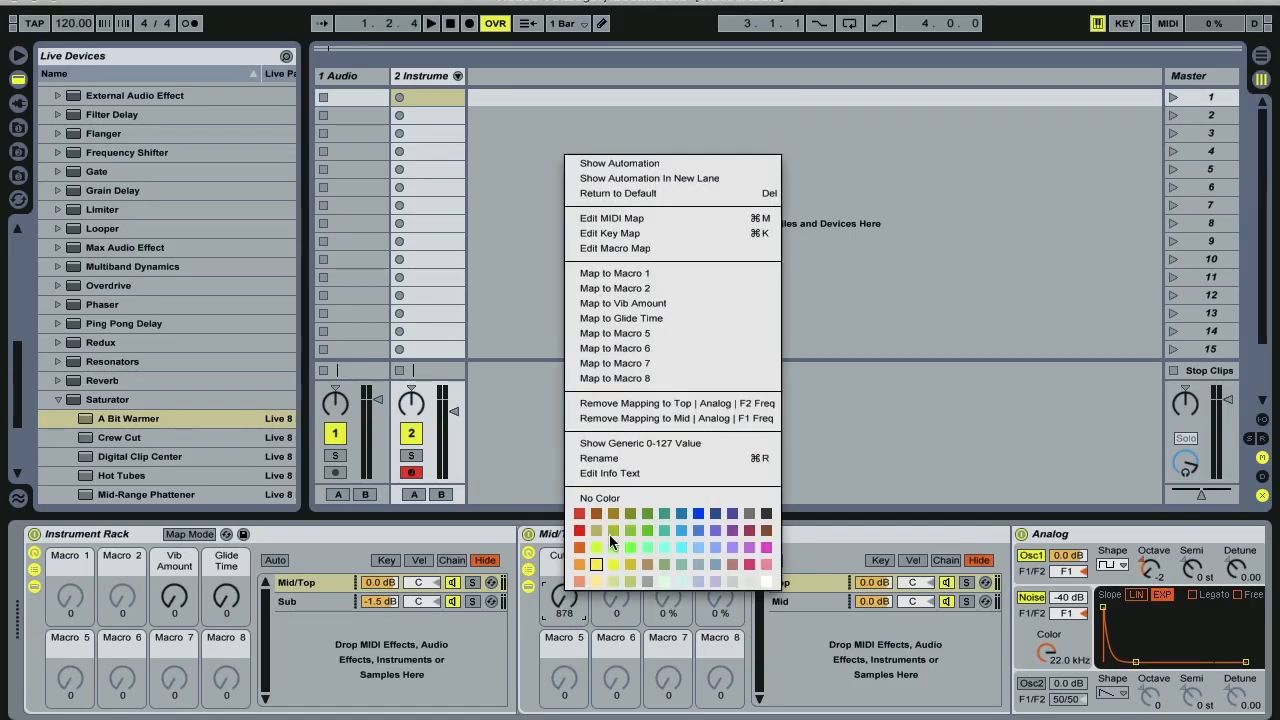
{"action": "left_click", "coordinate": [610, 273]}
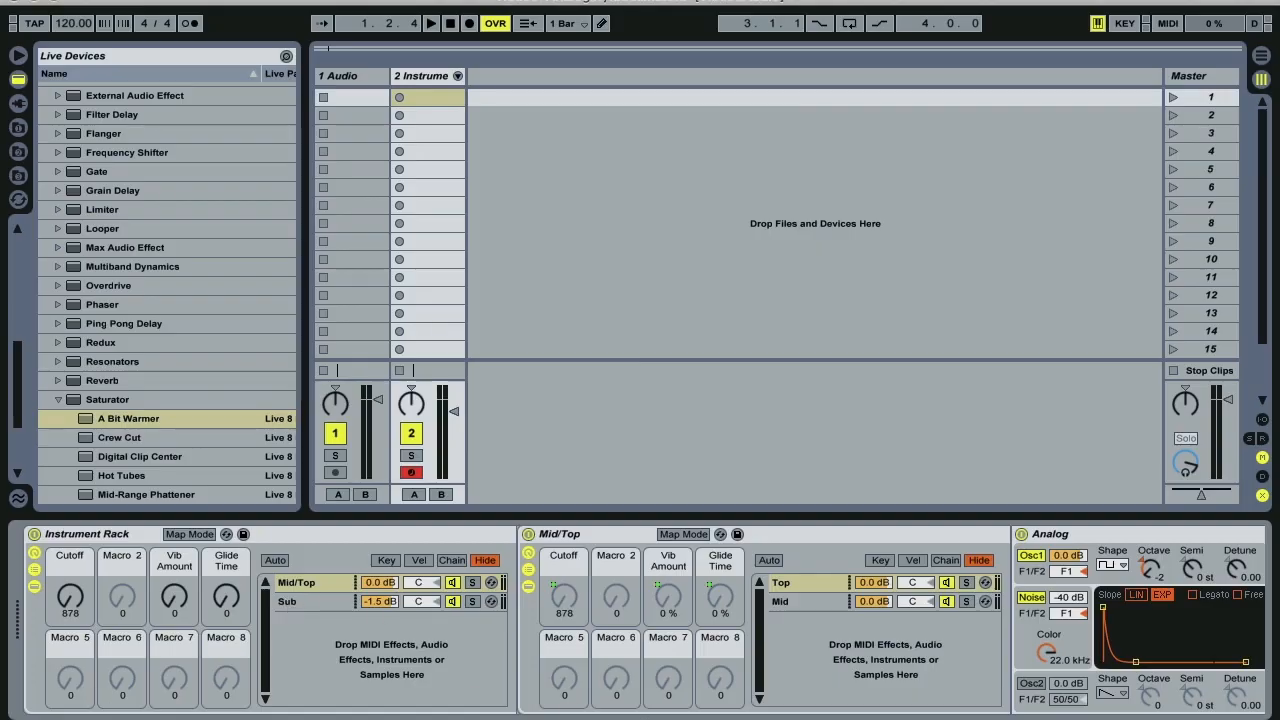
Map the Top Analog's Filter 2 and the Mid Analog's Filter 1 frequency envelope amounts to Macro 2 of the Mid/Top rack.
{"action": "scroll", "coordinate": [640, 620], "scroll_direction": "right", "scroll_amount": 8}
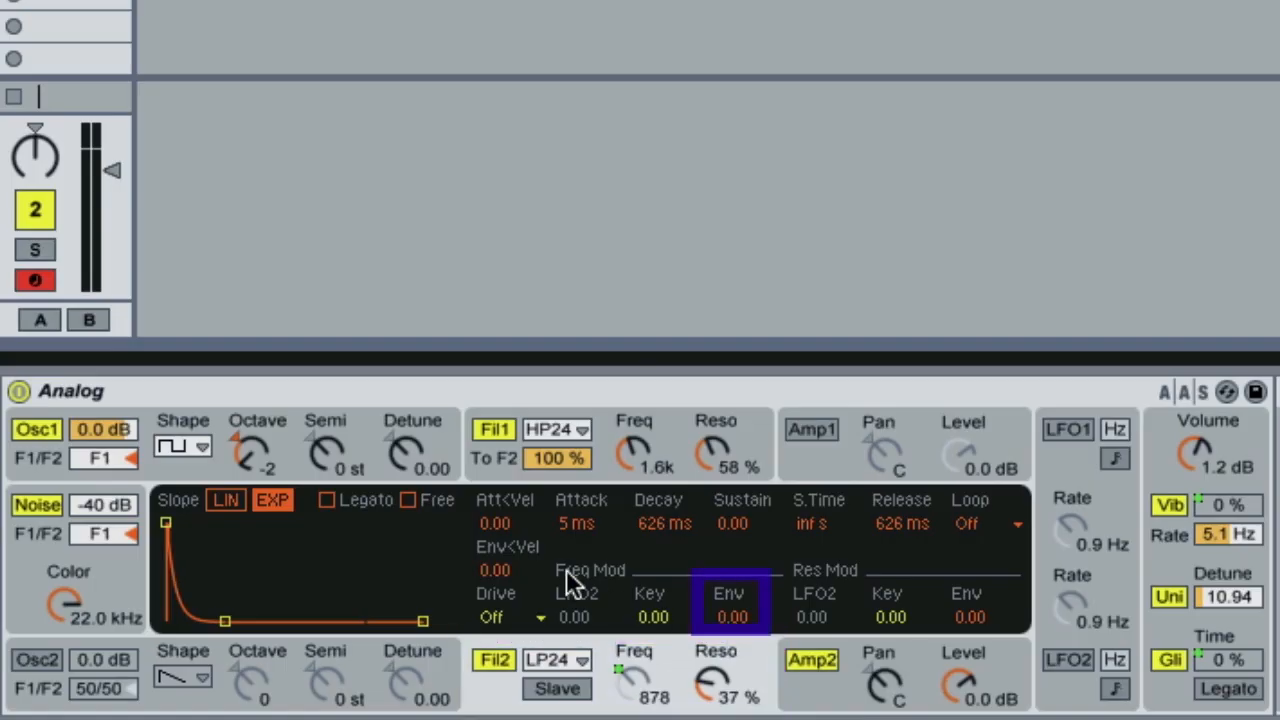
{"action": "right_click", "coordinate": [730, 616]}
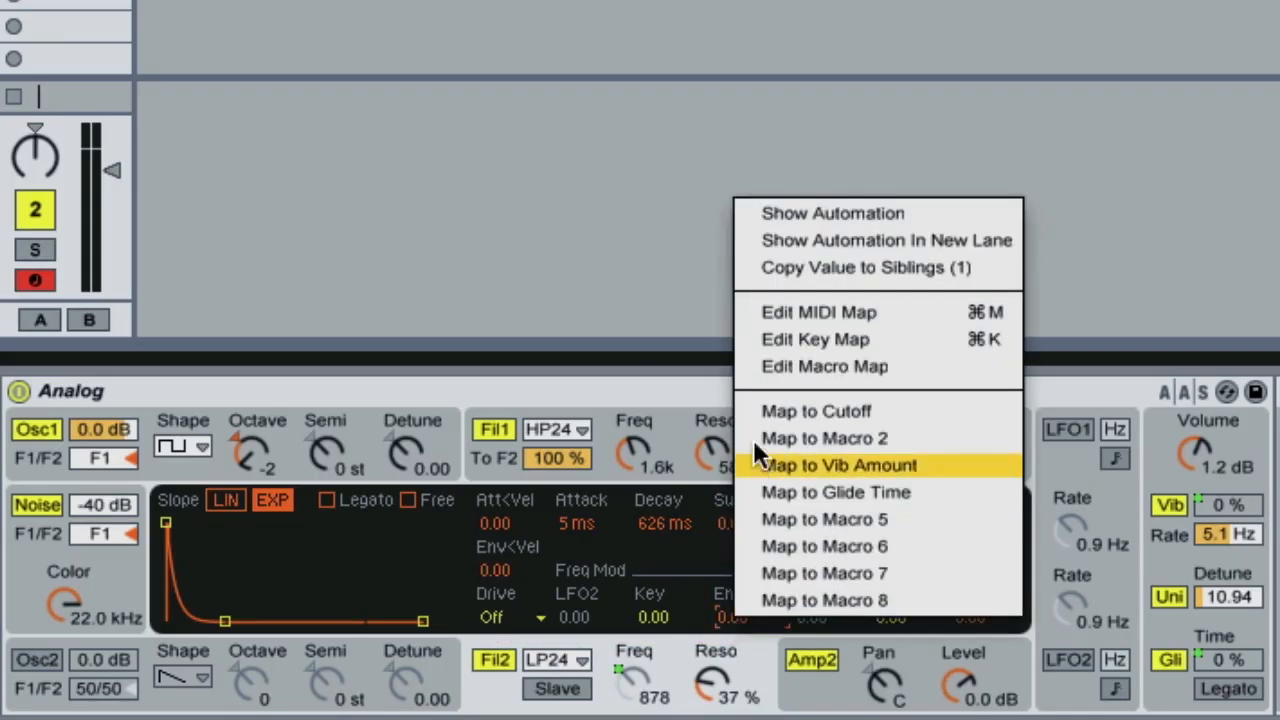
{"action": "left_click", "coordinate": [776, 437]}
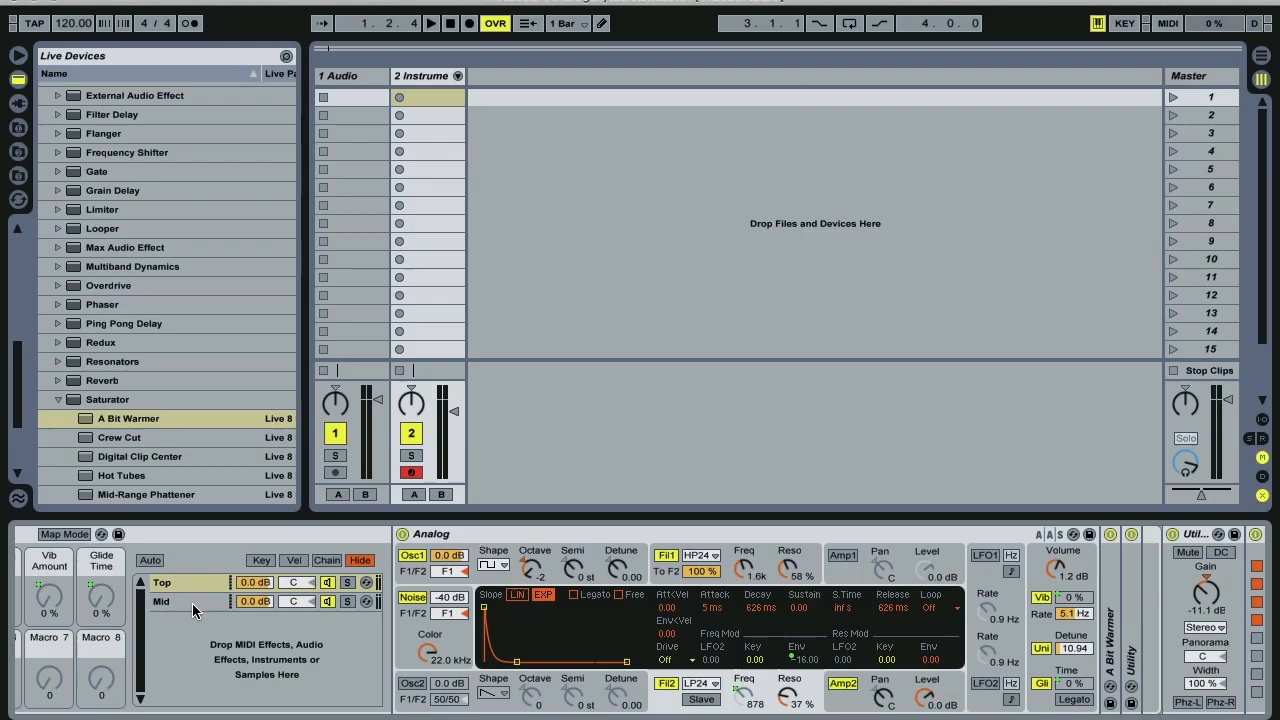
{"action": "left_click", "coordinate": [192, 603]}
{"action": "right_click", "coordinate": [795, 568]}
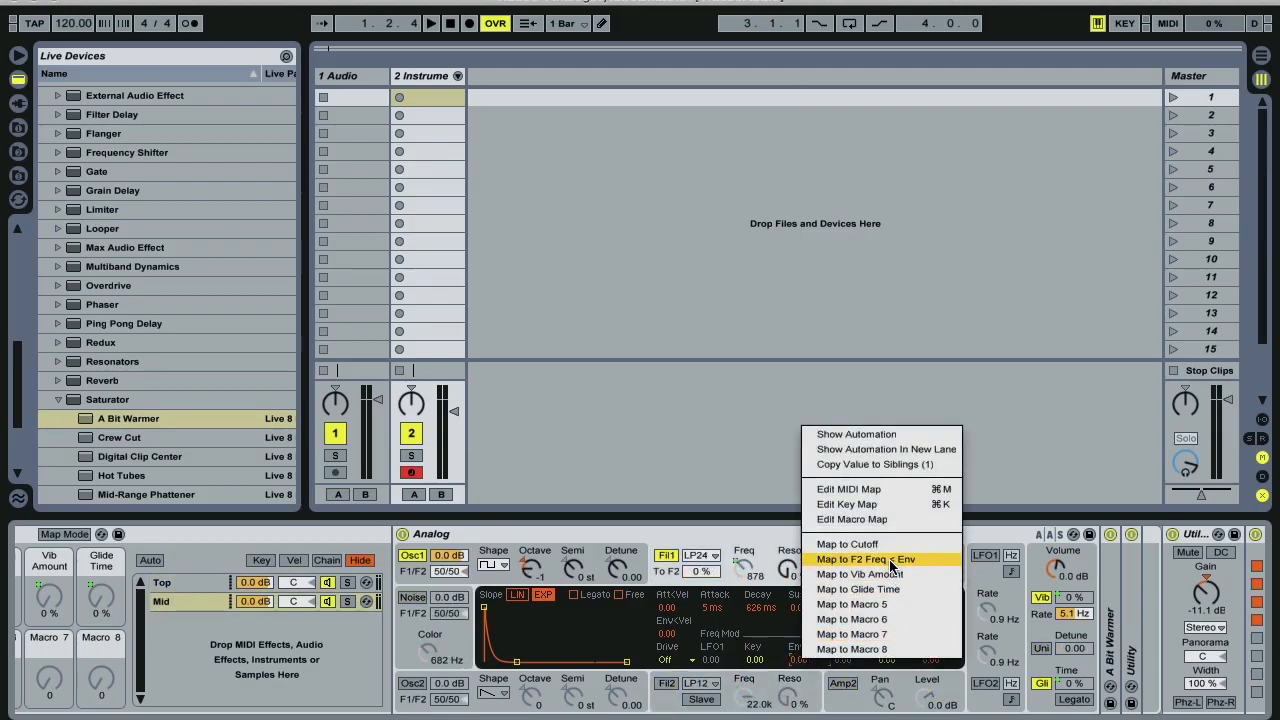
{"action": "left_click", "coordinate": [890, 562]}
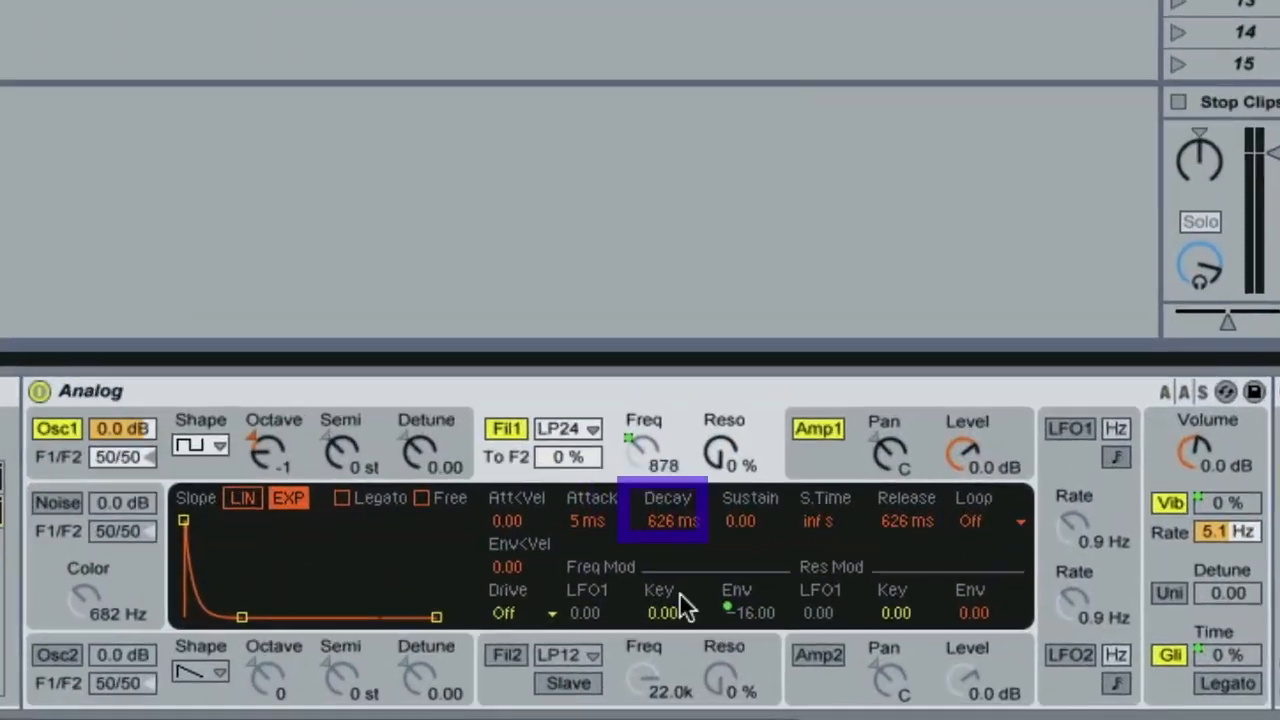
Map the filter envelope Decay of the Mid Analog's Filter 1 and the Top Analog's Filter 2 to Macro 2 of the Mid/Top rack.
{"action": "right_click", "coordinate": [669, 516]}
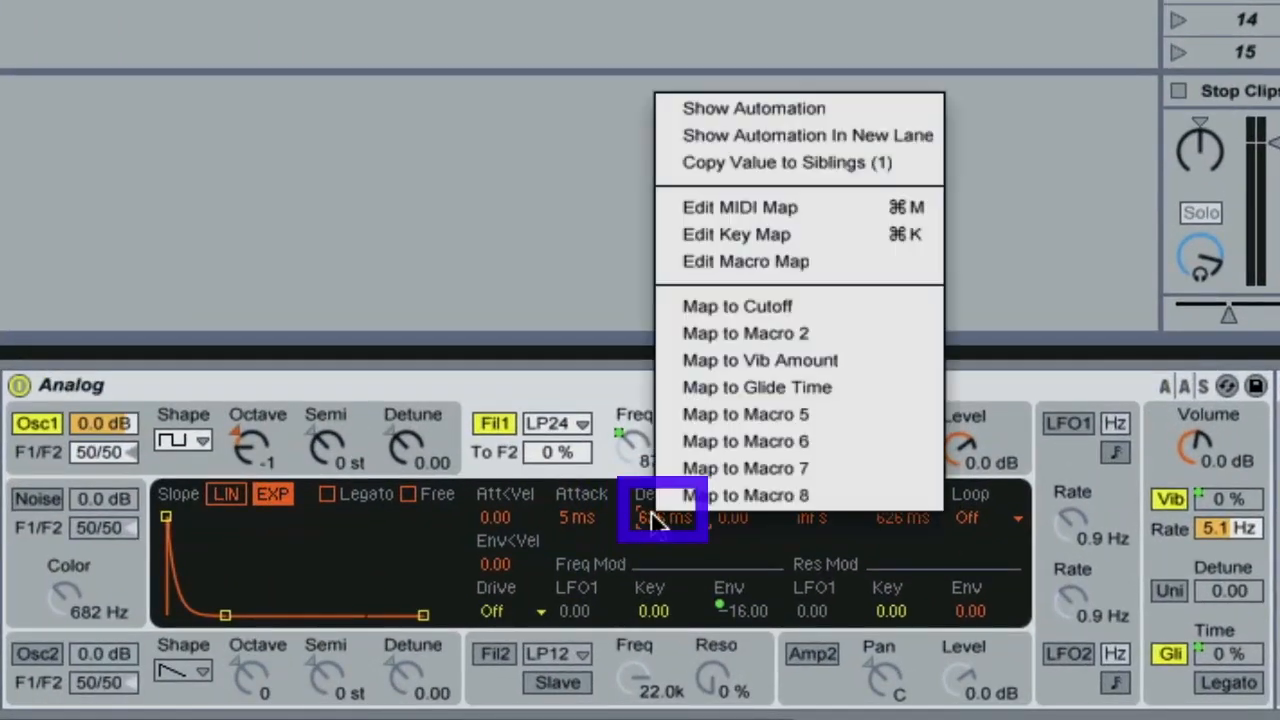
{"action": "left_click", "coordinate": [692, 339]}
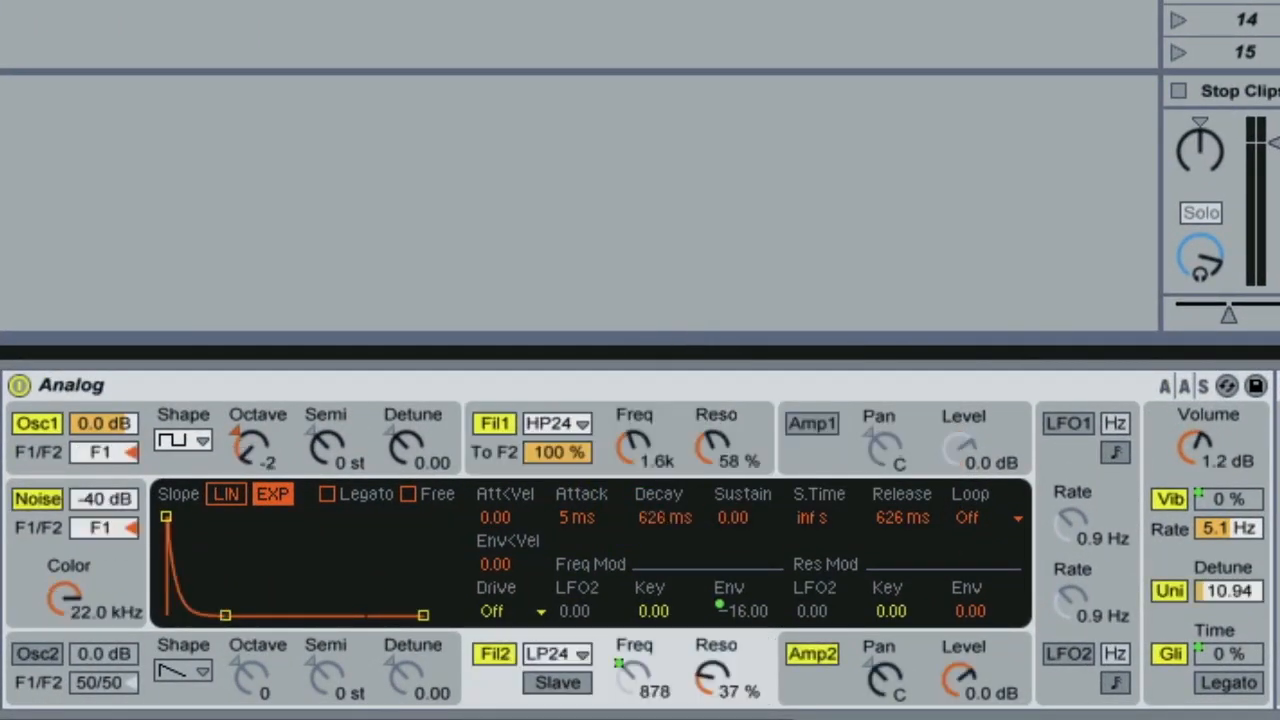
{"action": "right_click", "coordinate": [650, 518]}
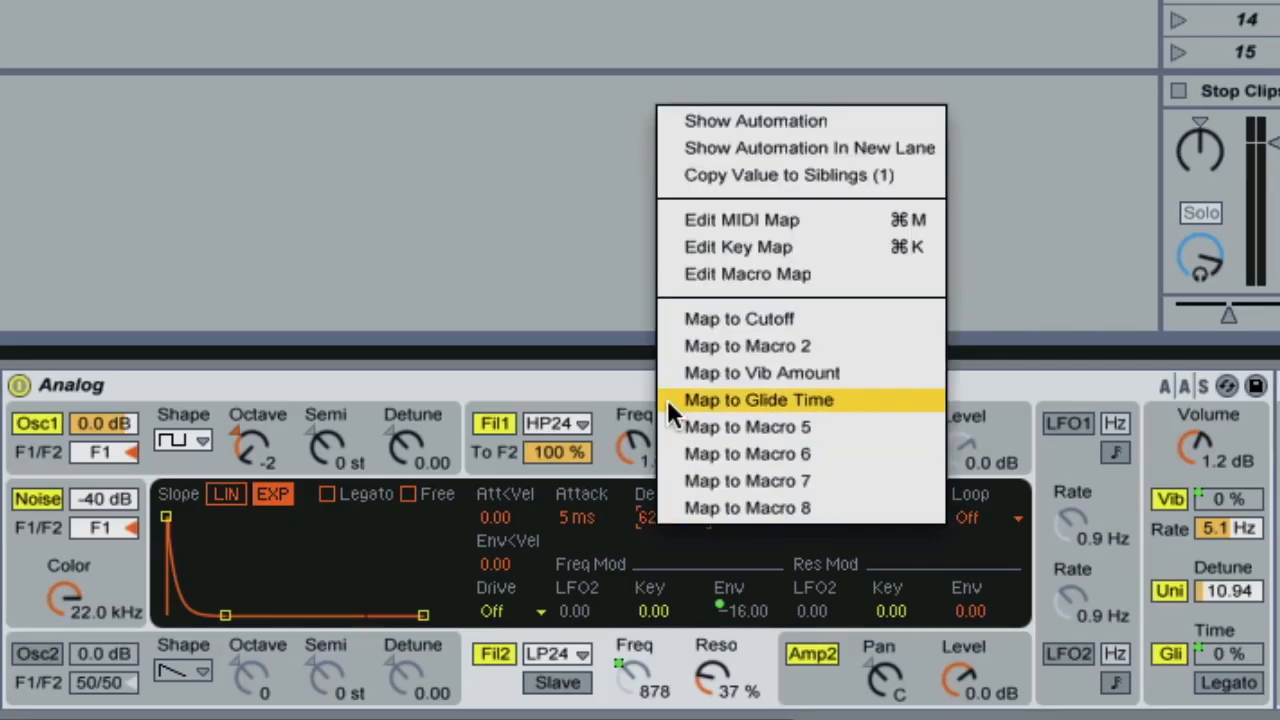
{"action": "left_click", "coordinate": [700, 346]}
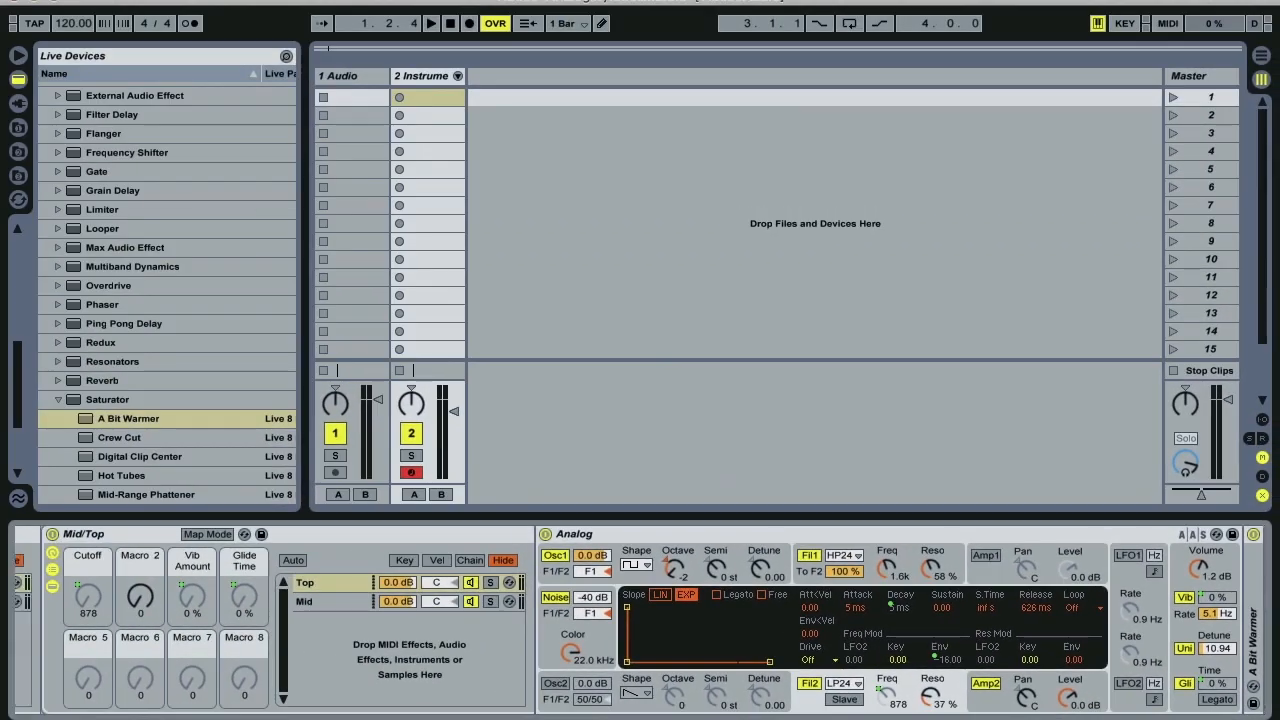
Rename Macro 2 of the Mid/Top rack as Filter Env.
{"action": "scroll", "coordinate": [644, 607], "scroll_direction": "left", "scroll_amount": 5}
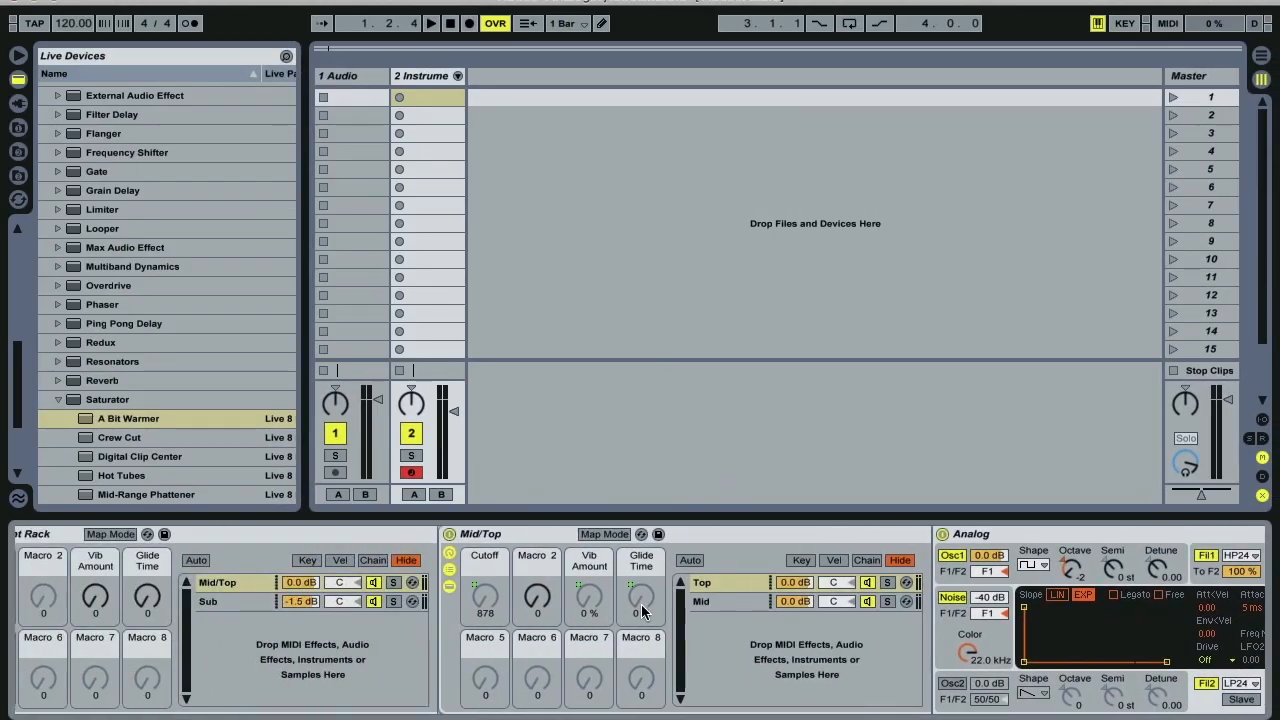
{"action": "right_click", "coordinate": [537, 568]}
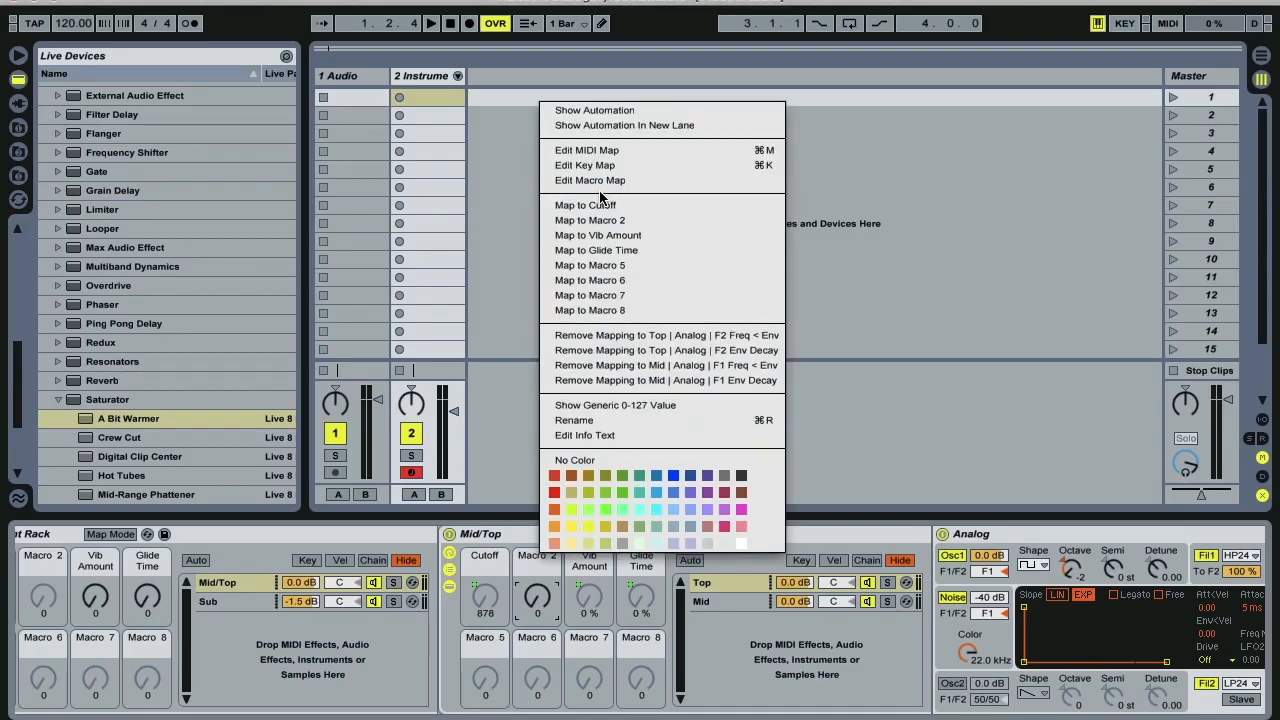
{"action": "left_click", "coordinate": [603, 418]}
{"action": "type", "text": "Filter Env"}
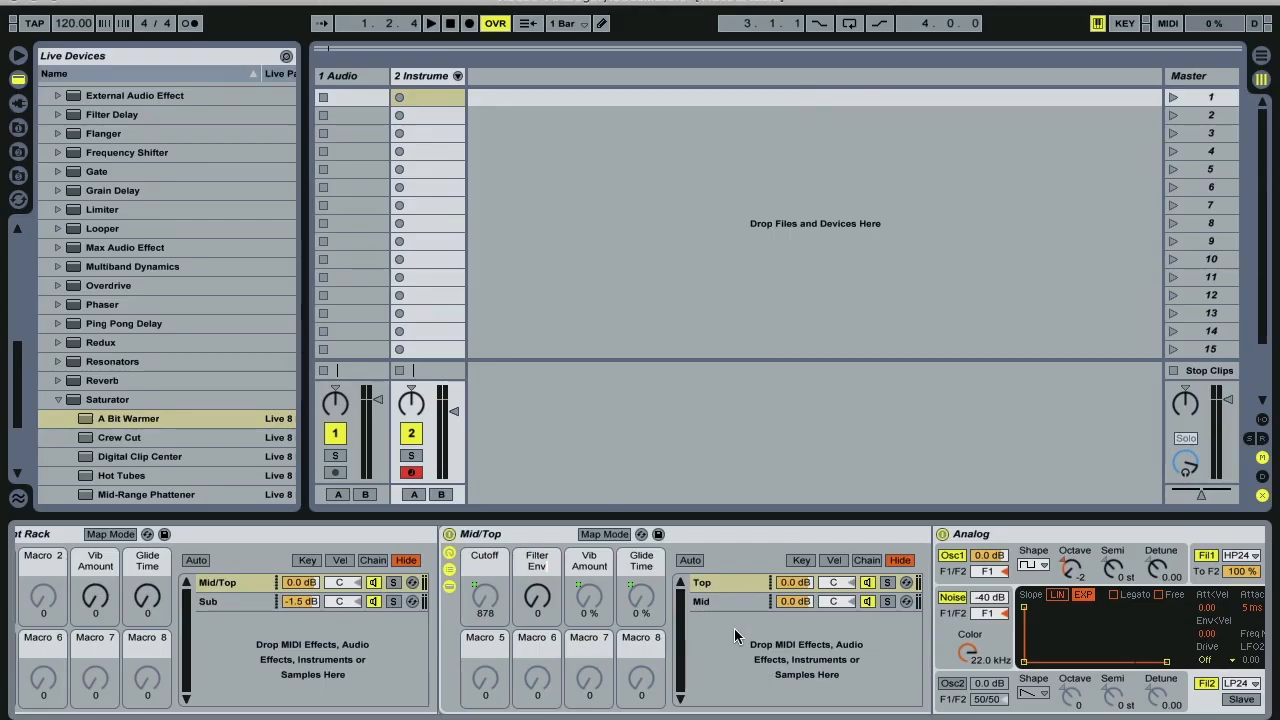
Set the minimum of the Filter Env macro's F2 Freq < Env and F1 Freq < Env mappings to 0.
{"action": "left_click", "coordinate": [604, 534]}
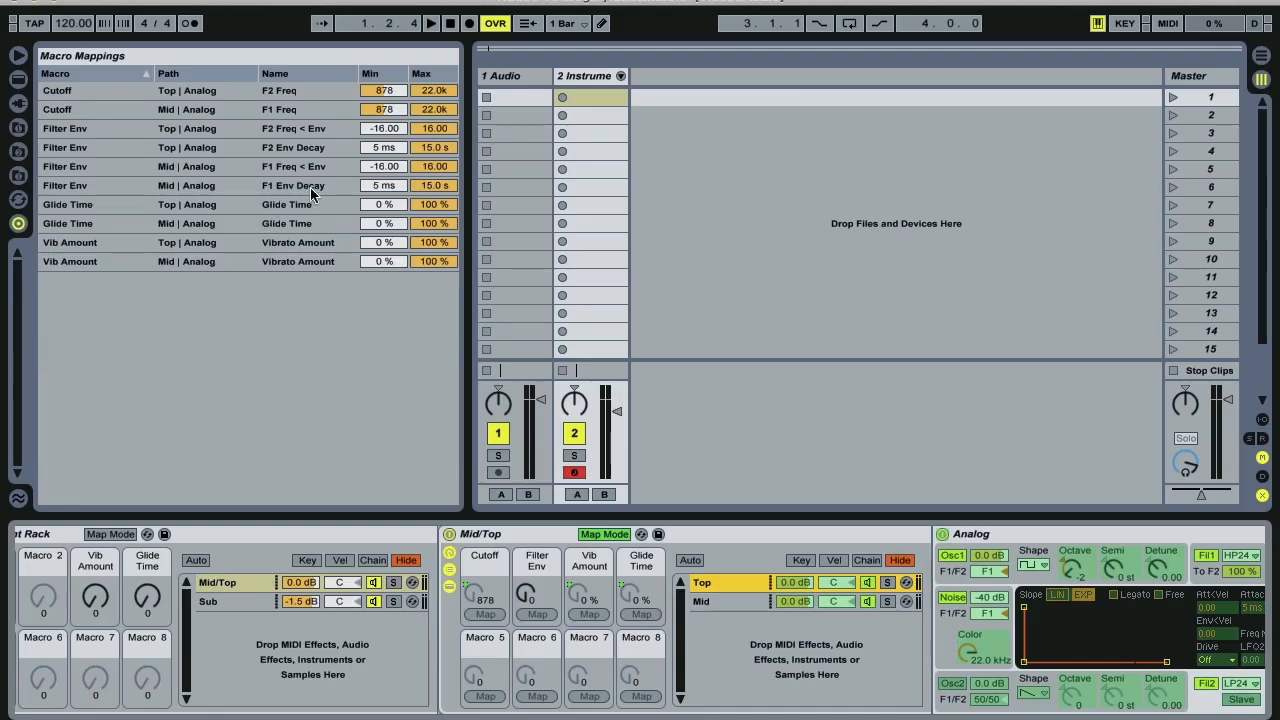
{"action": "left_click", "coordinate": [385, 132]}
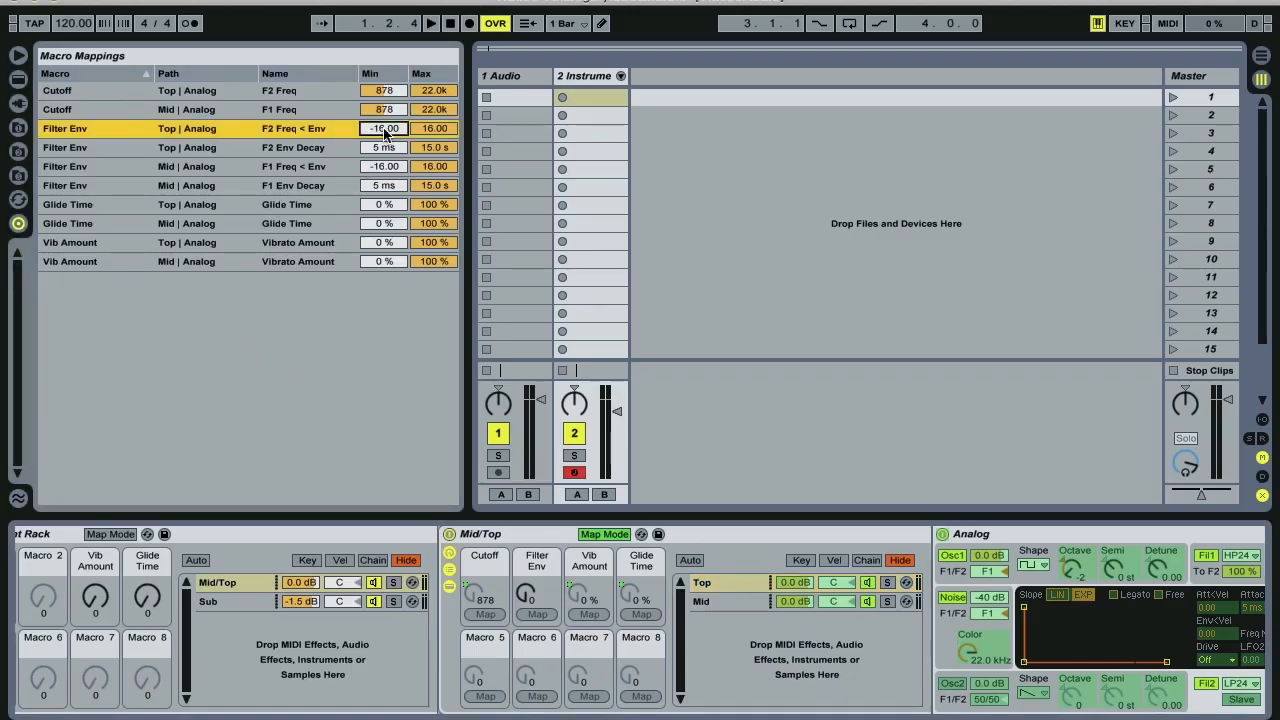
{"action": "type", "text": "0"}
{"action": "key", "text": "Return"}
{"action": "left_click", "coordinate": [387, 169]}
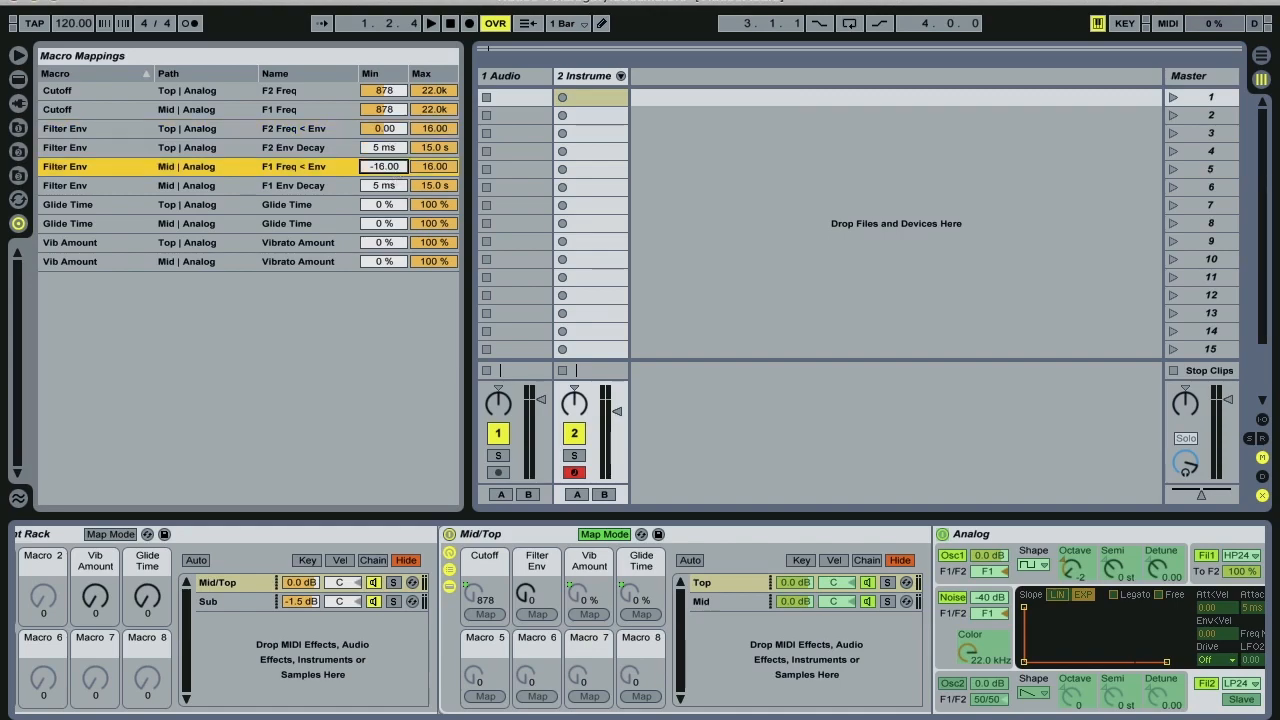
{"action": "type", "text": "0"}
{"action": "key", "text": "Return"}
Set the maximum of both Env Decay mappings of the Filter Env macro to 978 ms.
{"action": "left_click", "coordinate": [438, 187]}
{"action": "left_click_drag", "start_coordinate": [440, 190], "coordinate": [440, 290]}
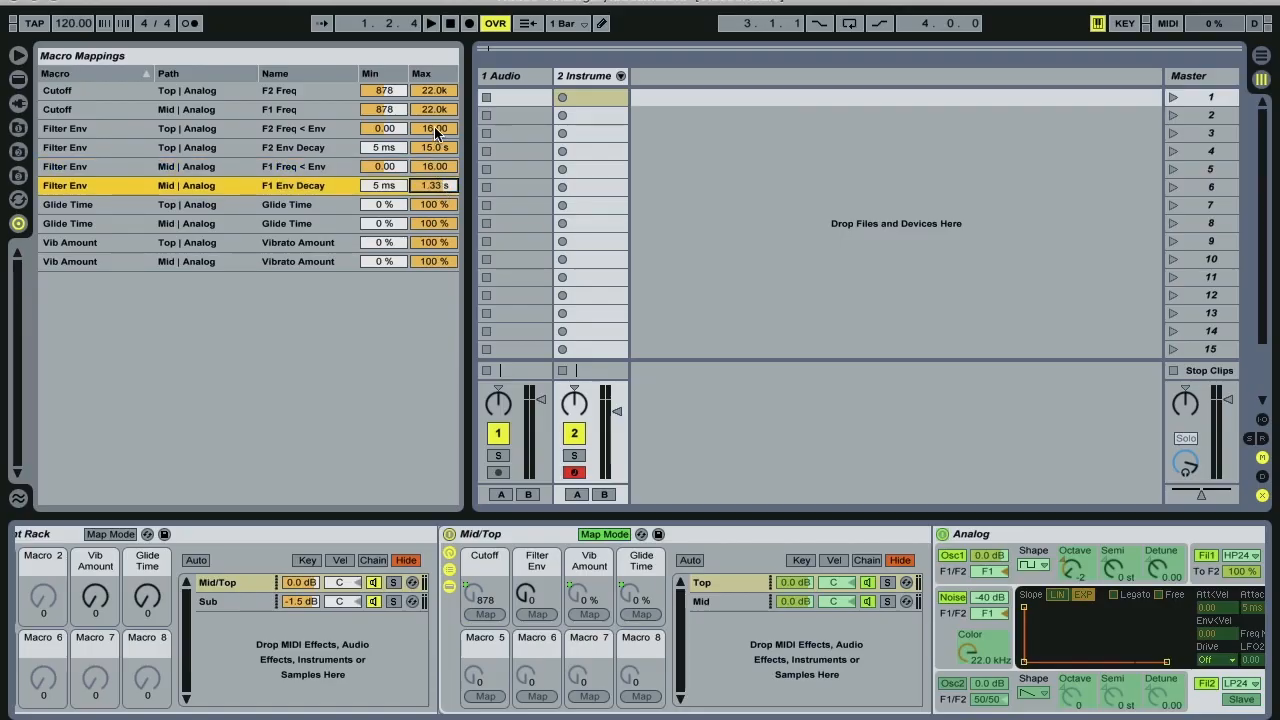
{"action": "left_click_drag", "start_coordinate": [428, 190], "coordinate": [428, 200]}
{"action": "left_click_drag", "start_coordinate": [443, 150], "coordinate": [382, 152]}
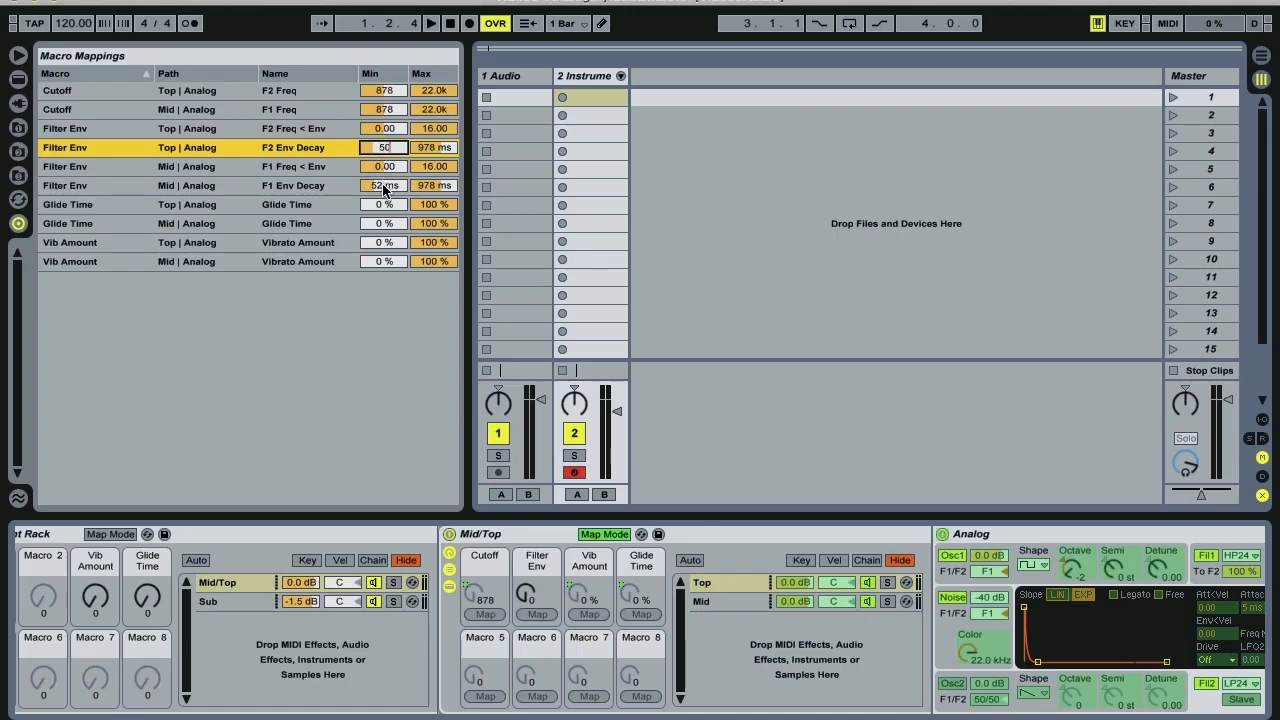
Set the minimum of both Env Decay mappings to 50 ms and test the Mid/Top Filter Env macro at 55.
{"action": "left_click", "coordinate": [383, 187]}
{"action": "left_click", "coordinate": [384, 150]}
{"action": "key", "text": "Return"}
{"action": "left_click", "coordinate": [385, 189]}
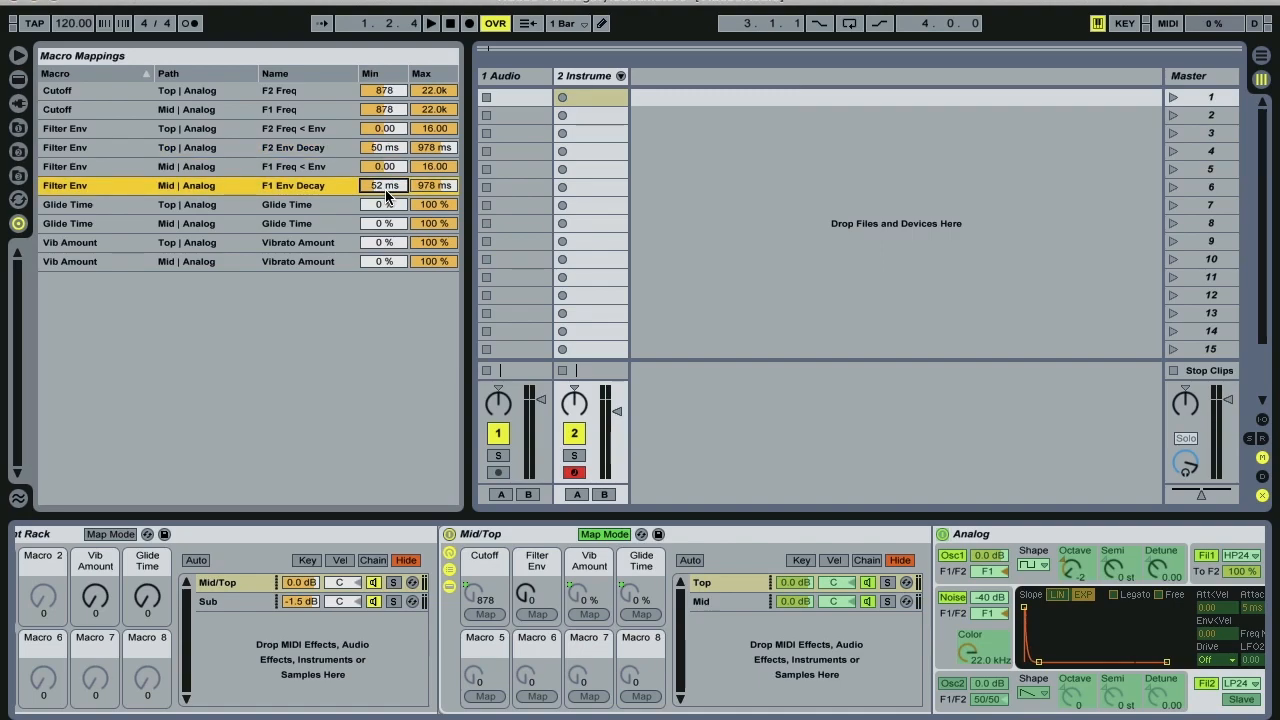
{"action": "type", "text": "0.0"}
{"action": "left_click", "coordinate": [594, 536]}
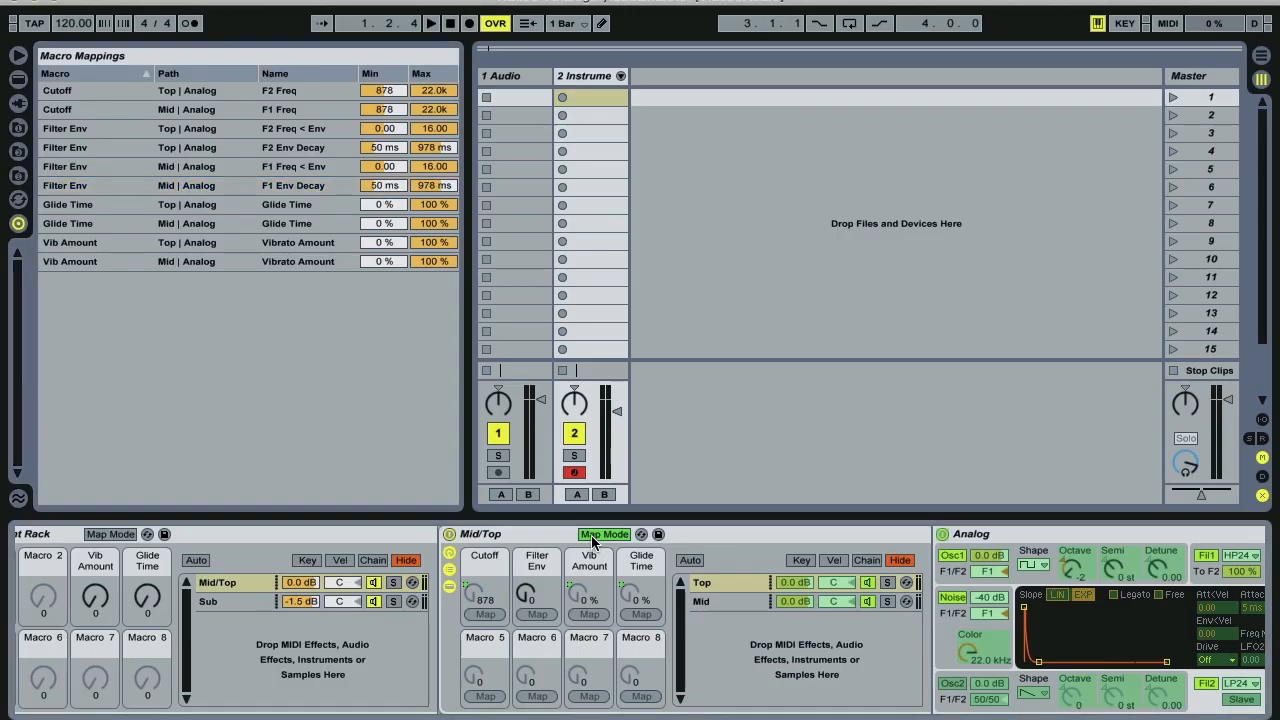
{"action": "left_click", "coordinate": [594, 536]}
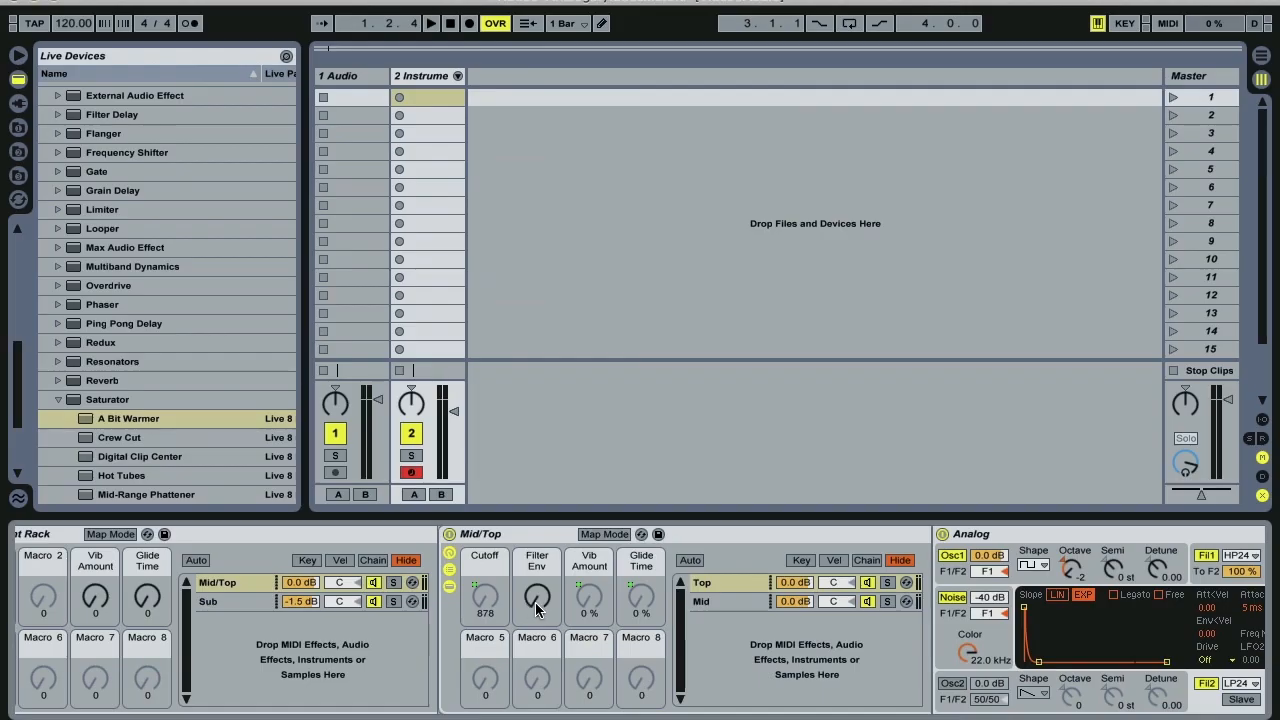
{"action": "mouse_move", "coordinate": [537, 610]}
{"action": "left_mouse_down"}
{"action": "mouse_move", "coordinate": [537, 556]}
{"action": "mouse_move", "coordinate": [537, 586]}
{"action": "left_mouse_up"}
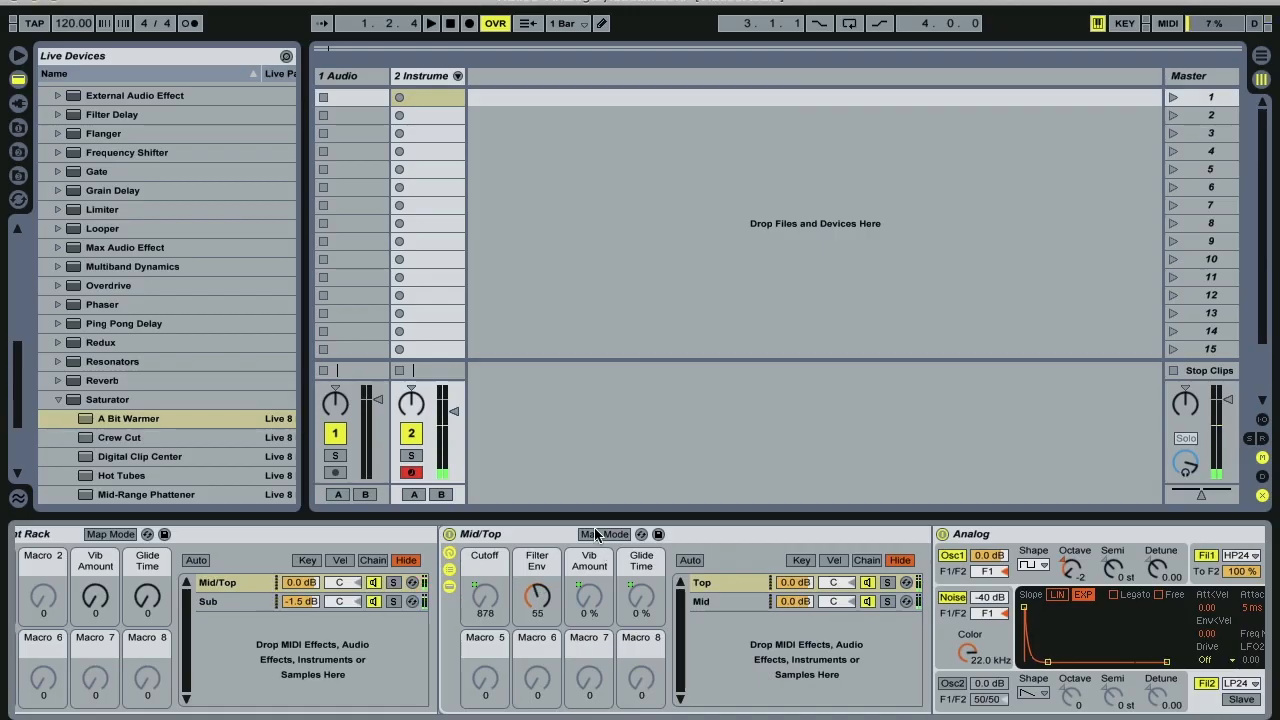
Set the minimum of both Env Decay mappings of the Filter Env macro to 75 ms.
{"action": "left_click", "coordinate": [597, 535]}
{"action": "left_click", "coordinate": [381, 188]}
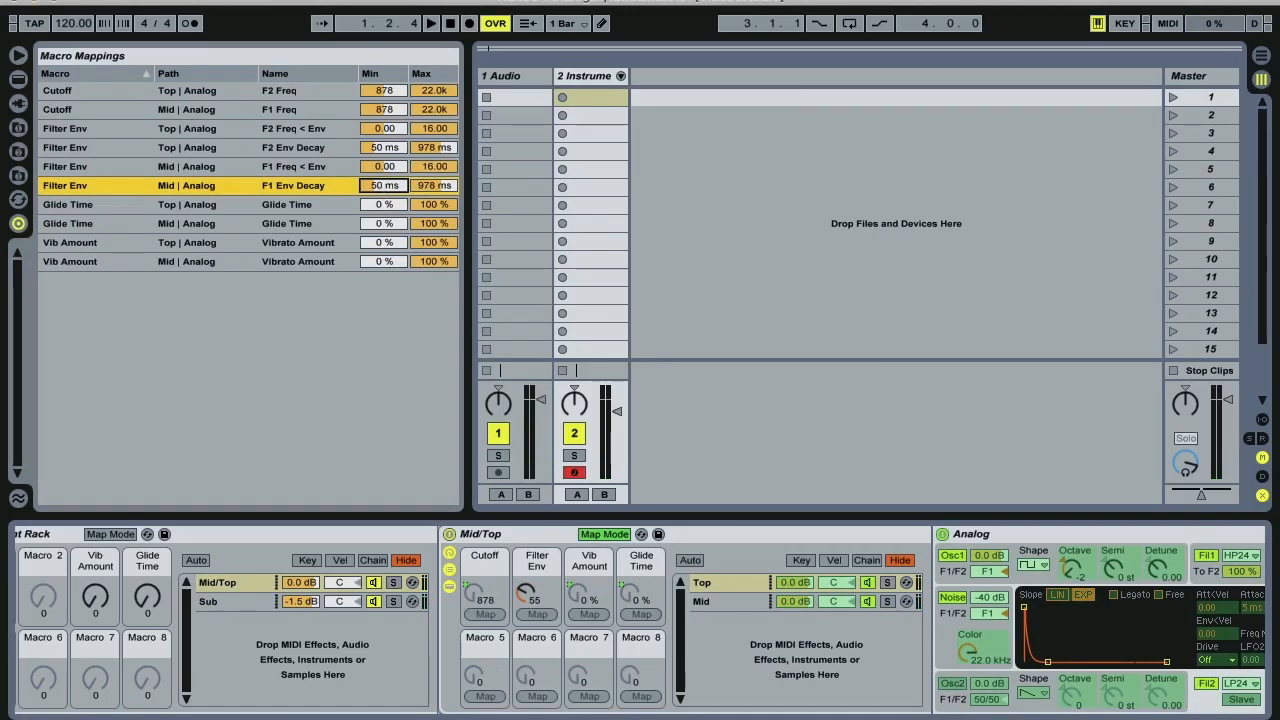
{"action": "type", "text": "975"}
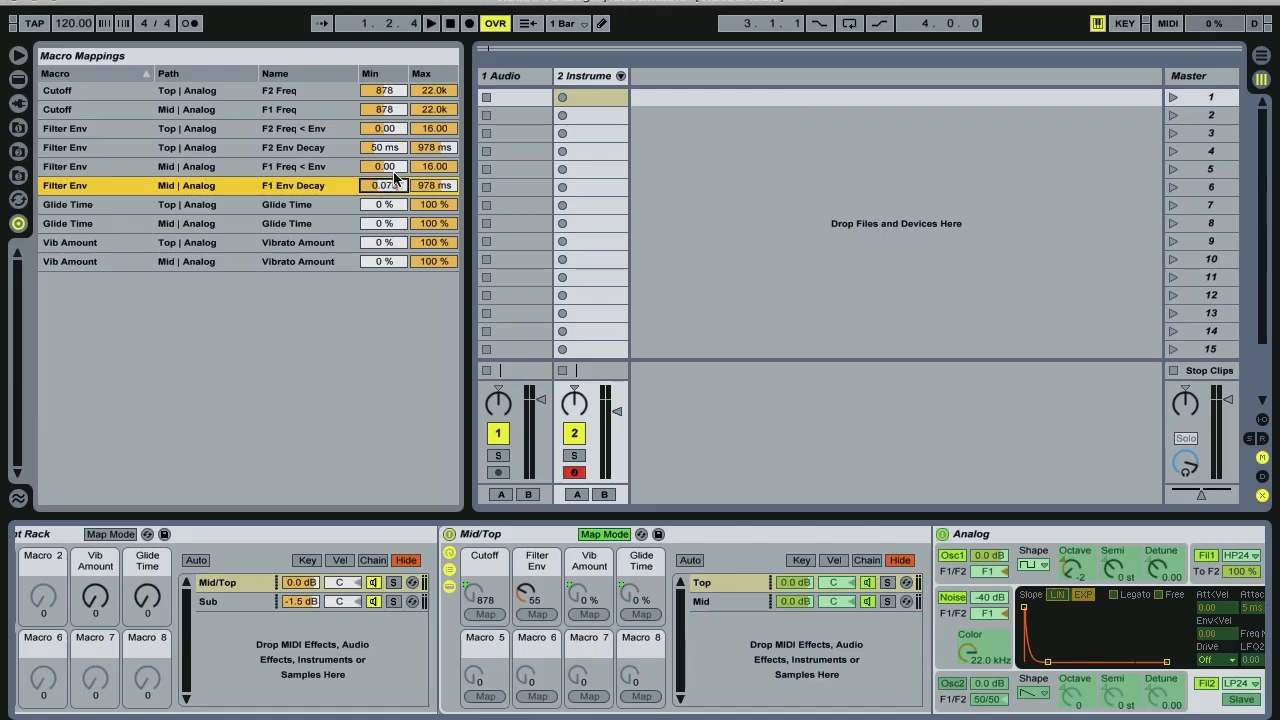
{"action": "left_click", "coordinate": [390, 150]}
{"action": "type", "text": "75"}
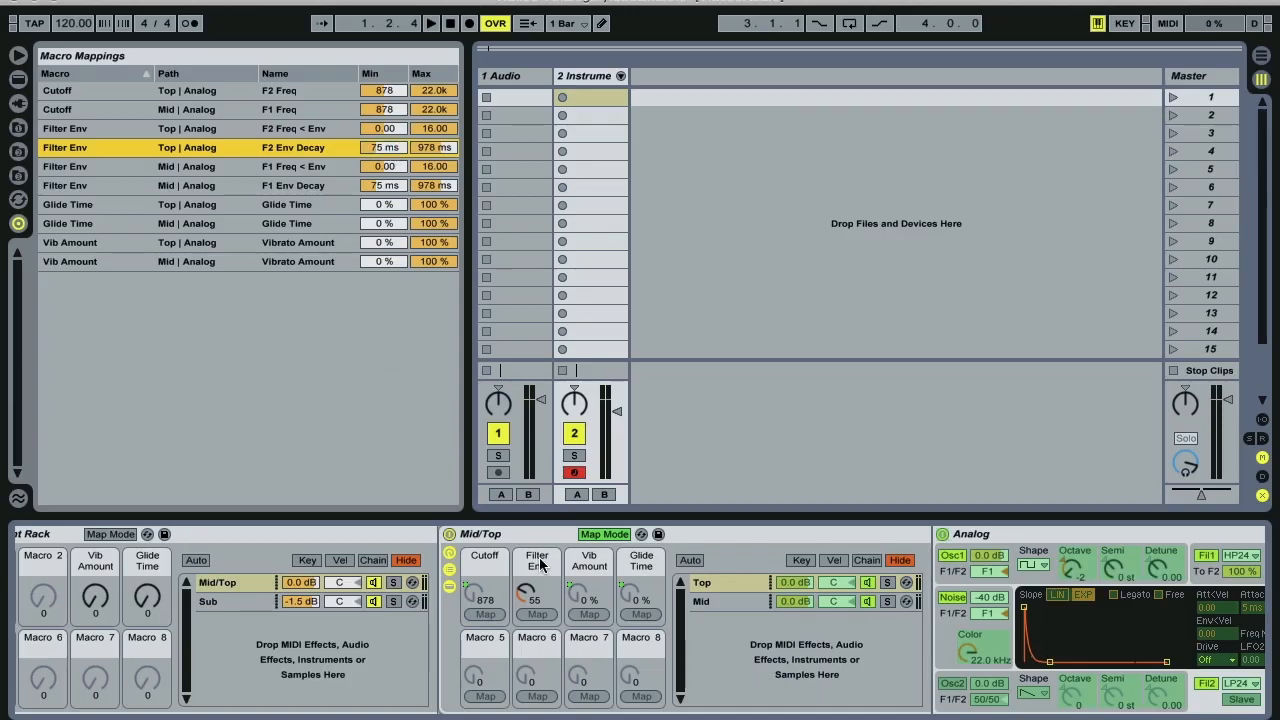
{"action": "left_click", "coordinate": [590, 532]}
Turn the Mid/Top Filter Env macro down to 0 and map it to Macro 2 of the outer Instrument Rack.
{"action": "mouse_move", "coordinate": [537, 598]}
{"action": "left_mouse_down"}
{"action": "mouse_move", "coordinate": [537, 640]}
{"action": "mouse_move", "coordinate": [537, 562]}
{"action": "mouse_move", "coordinate": [537, 597]}
{"action": "left_mouse_up"}
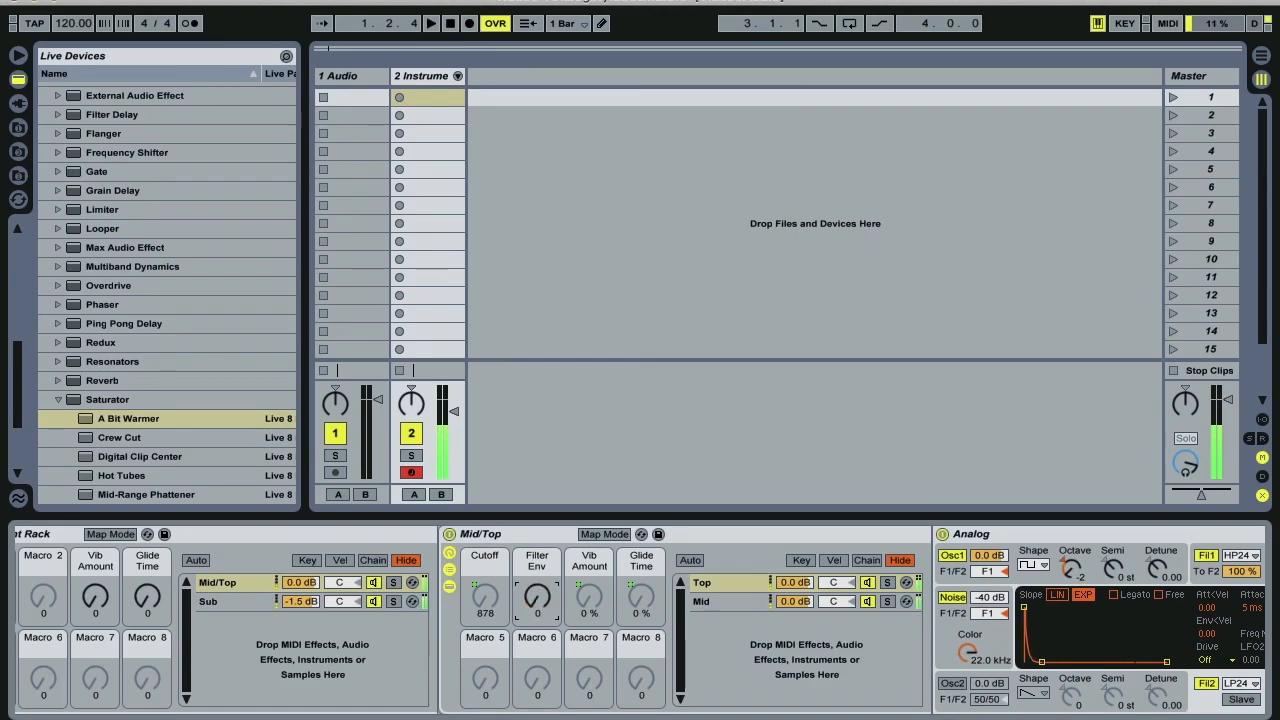
{"action": "right_click", "coordinate": [537, 597]}
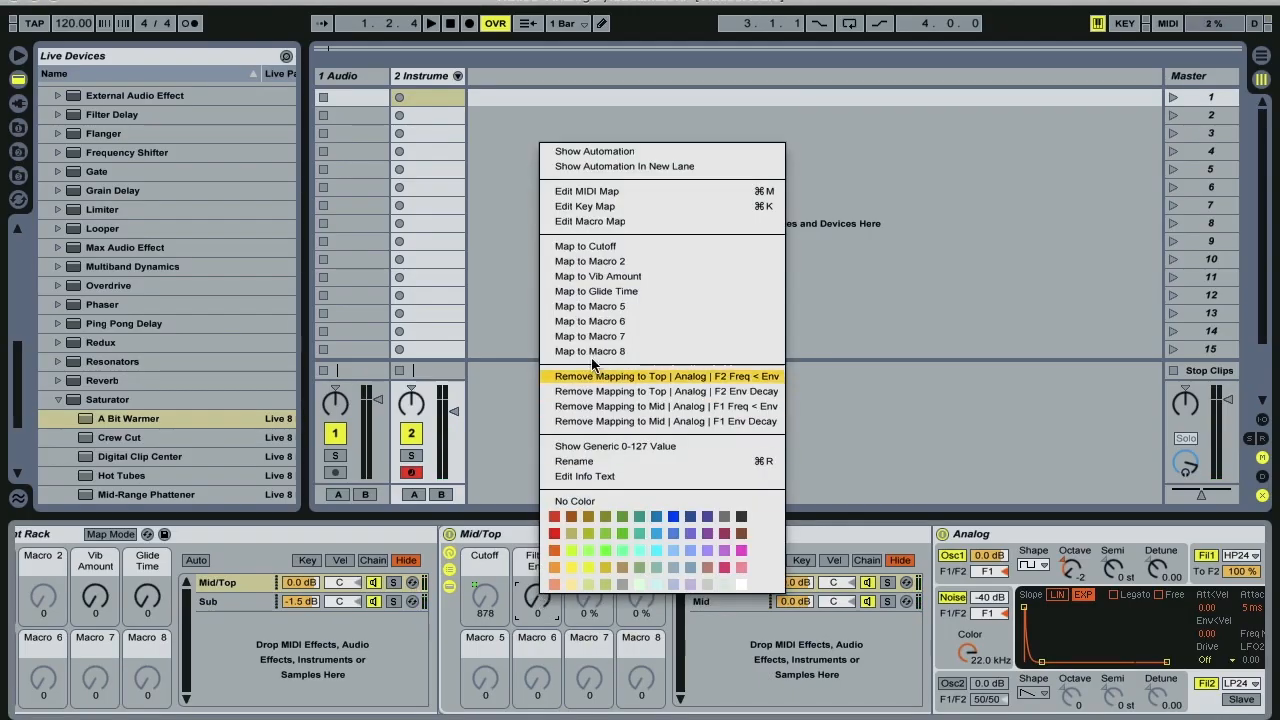
{"action": "left_click", "coordinate": [590, 261]}
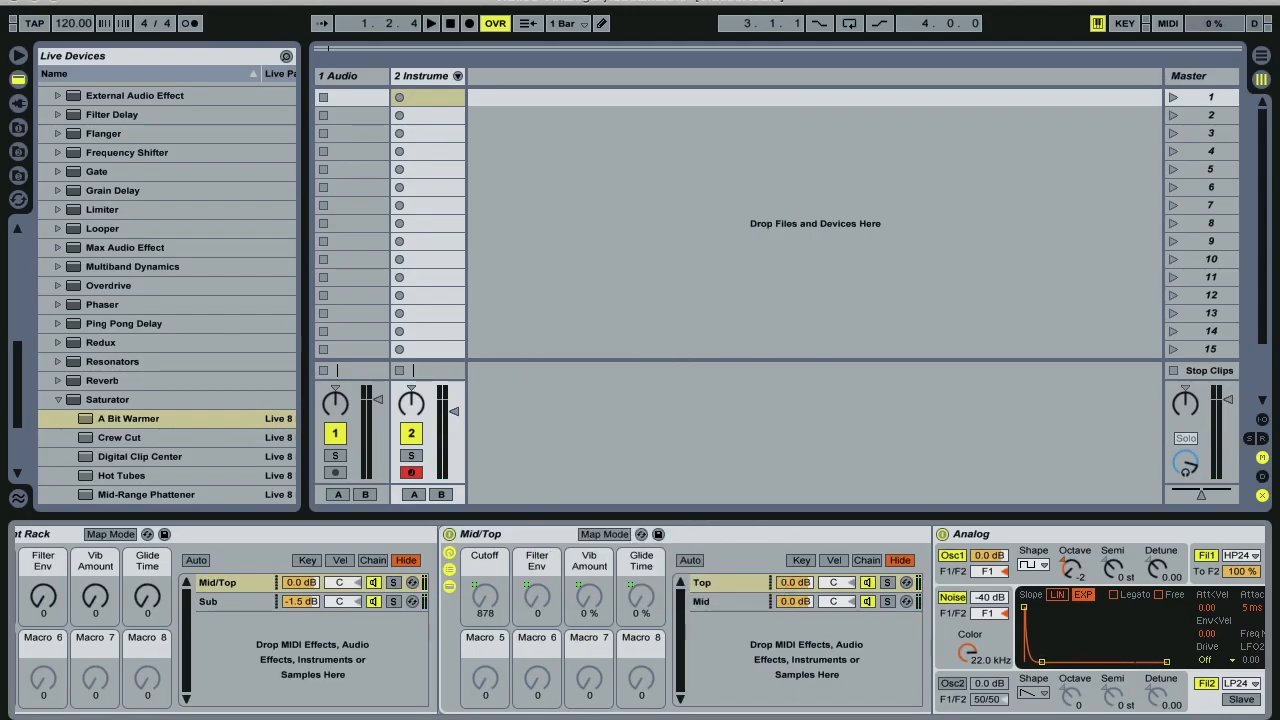
Hide the outer Instrument Rack's devices, then raise its Filter Env macro to 92 and its Cutoff macro to 22.0k.
{"action": "left_click_drag", "start_coordinate": [1092, 718], "coordinate": [1000, 718]}
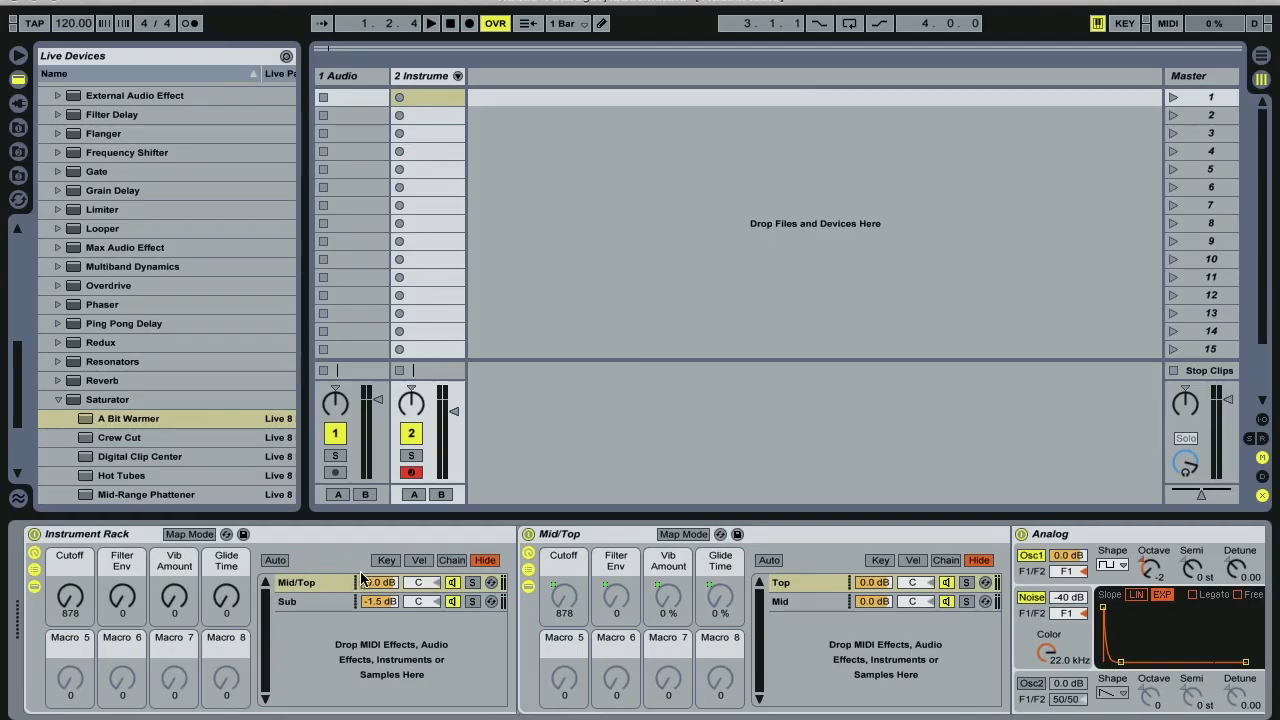
{"action": "left_click", "coordinate": [34, 586]}
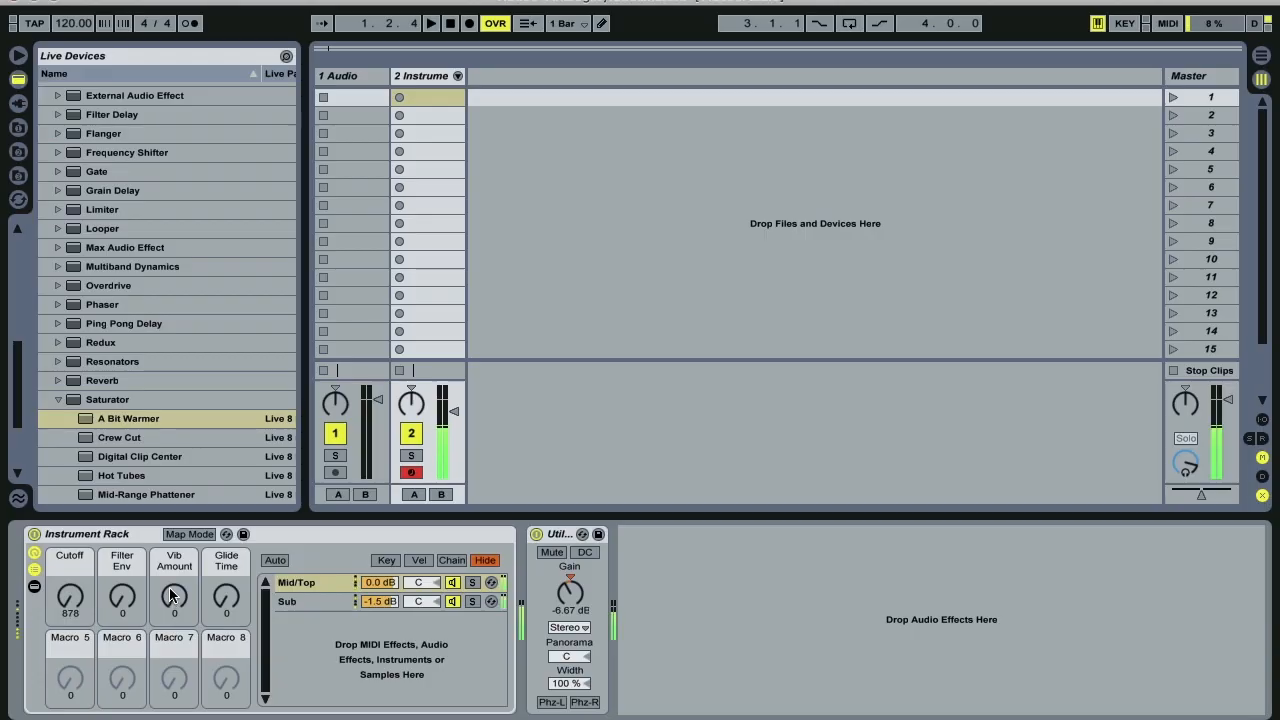
{"action": "left_click_drag", "start_coordinate": [122, 597], "coordinate": [122, 550]}
{"action": "left_click_drag", "start_coordinate": [72, 600], "coordinate": [72, 520]}
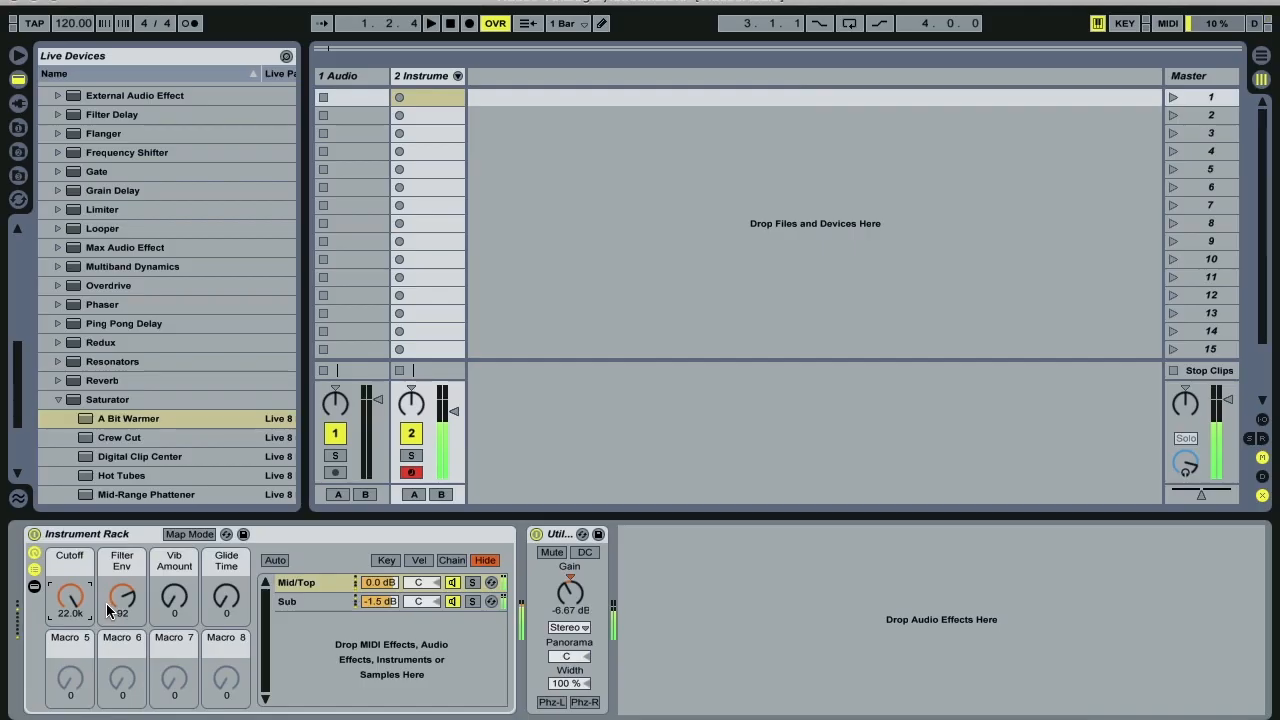
Raise the outer rack's Glide Time macro to 104, turn Filter Env down to 0, and leave Vib Amount at 0.
{"action": "left_click_drag", "start_coordinate": [225, 597], "coordinate": [226, 559]}
{"action": "left_click_drag", "start_coordinate": [122, 597], "coordinate": [122, 635]}
{"action": "mouse_move", "coordinate": [174, 597]}
{"action": "left_mouse_down"}
{"action": "mouse_move", "coordinate": [174, 545]}
{"action": "mouse_move", "coordinate": [174, 588]}
{"action": "left_mouse_up"}
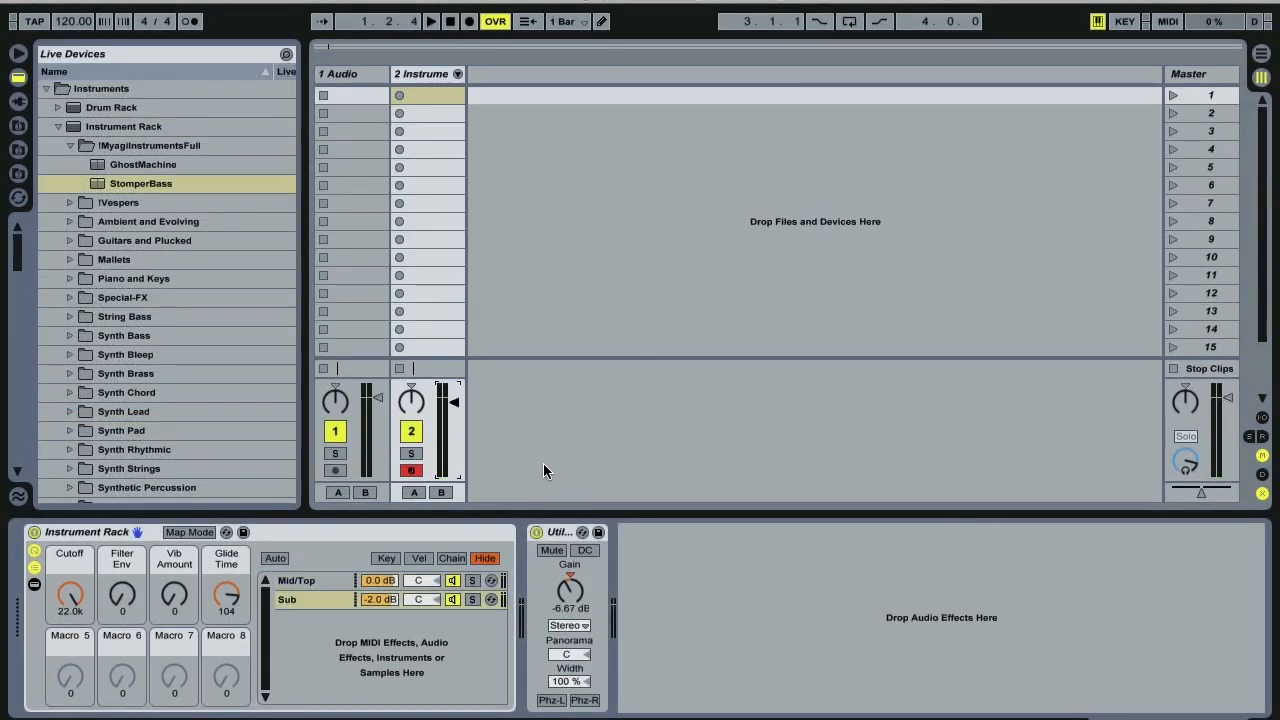
In the Mid/Top rack's Top chain, lower the Analog's Noise Color to 5.0 kHz.
{"action": "left_click", "coordinate": [317, 579]}
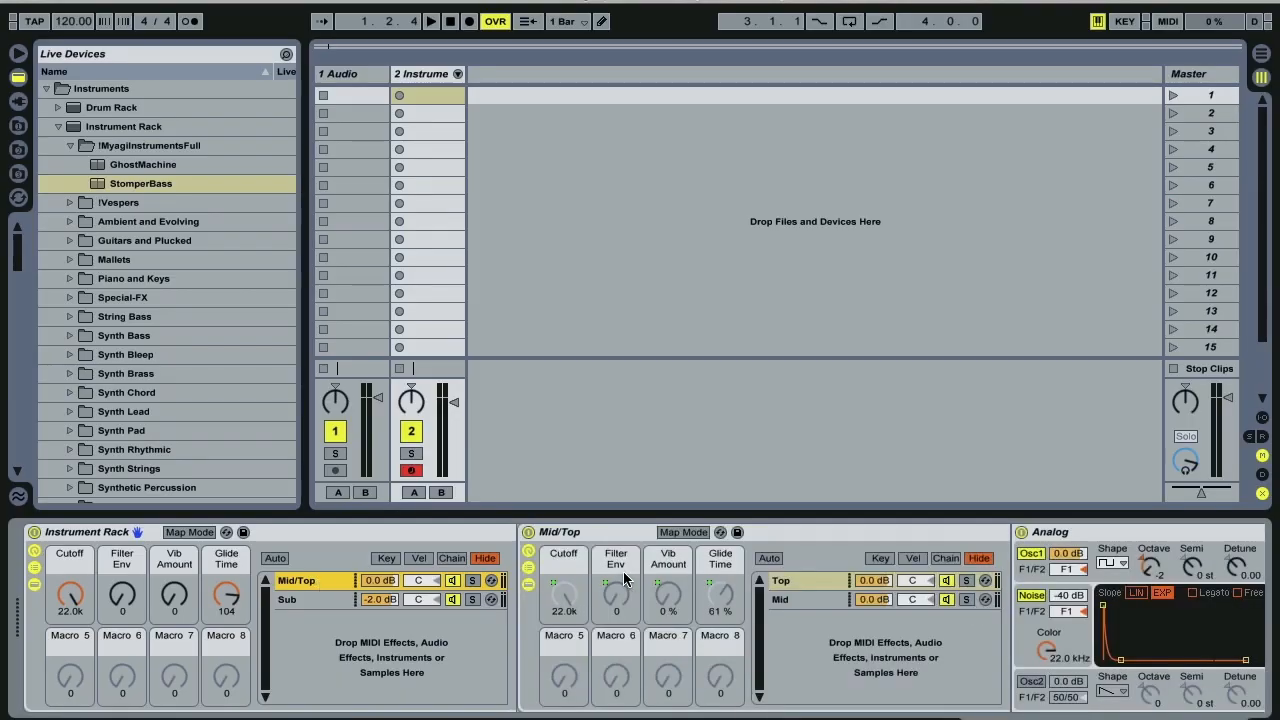
{"action": "scroll", "coordinate": [640, 620], "scroll_direction": "right", "scroll_amount": 4}
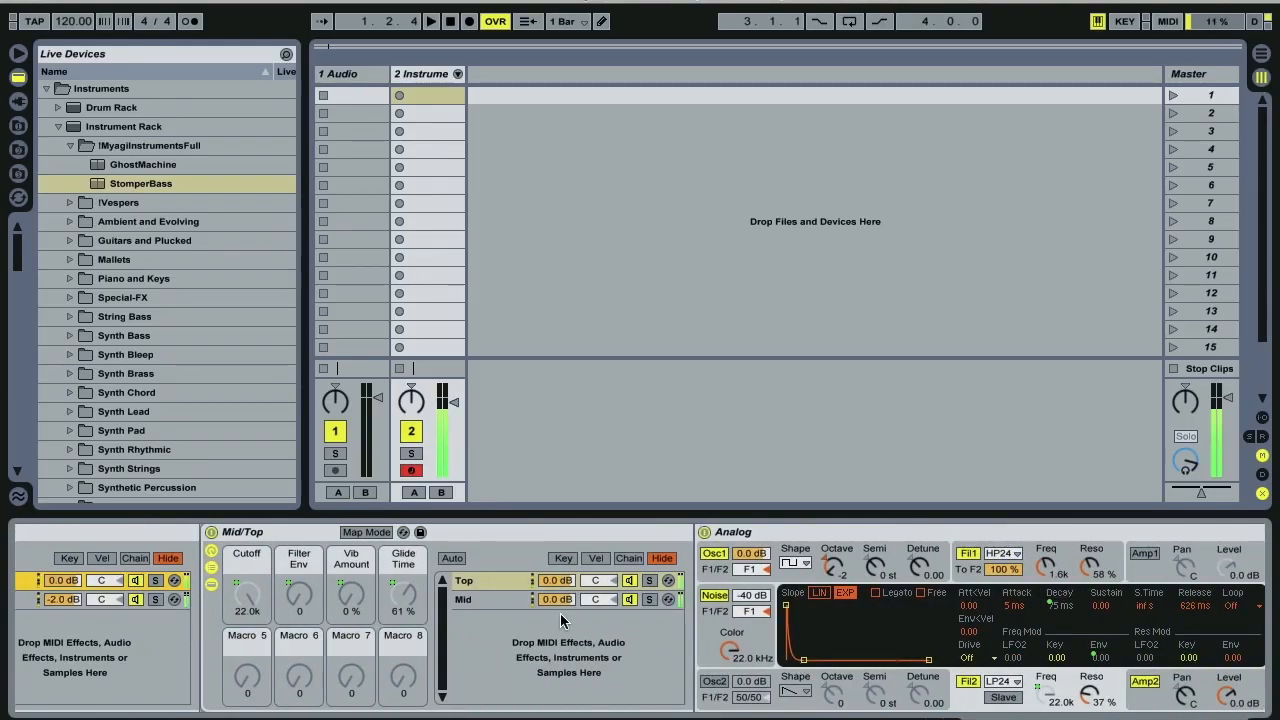
{"action": "left_click", "coordinate": [494, 579]}
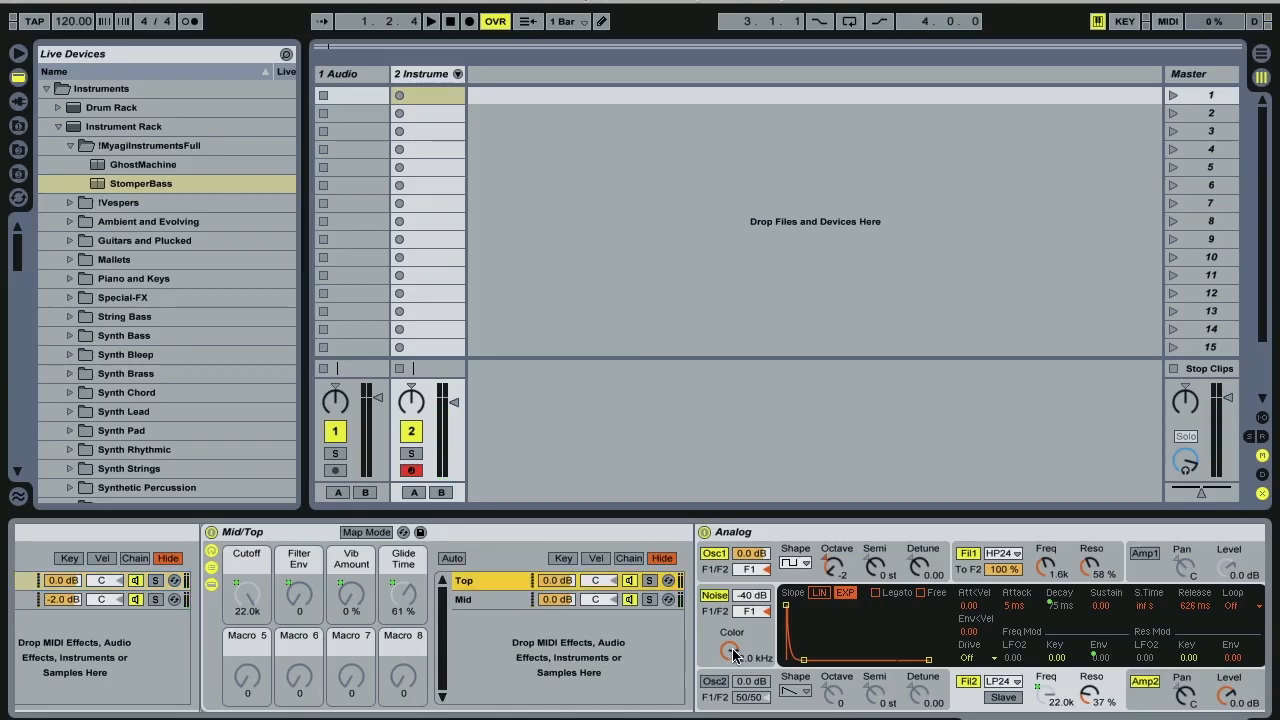
{"action": "left_click_drag", "start_coordinate": [733, 654], "coordinate": [733, 686]}
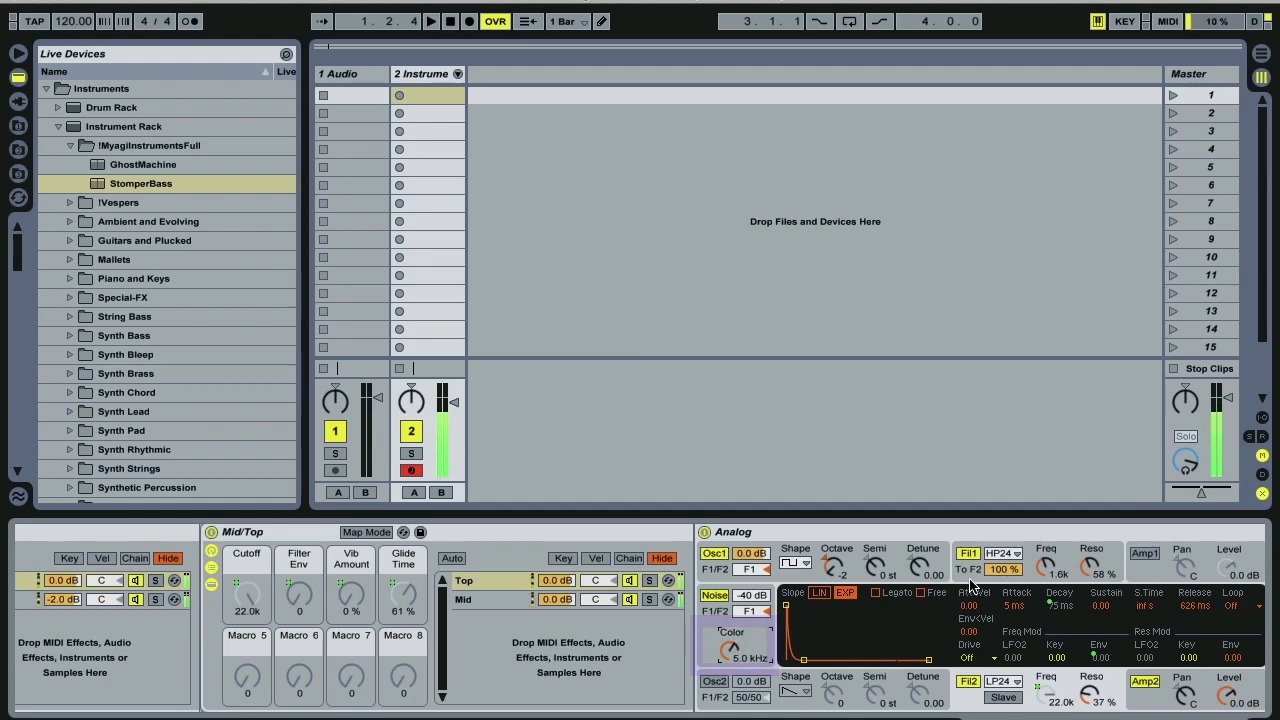
Set the Top chain Analog's Unison Detune to 0.25 and compare the sound with A Bit Warmer switched off and on.
{"action": "scroll", "coordinate": [1106, 628], "scroll_direction": "right", "scroll_amount": 5}
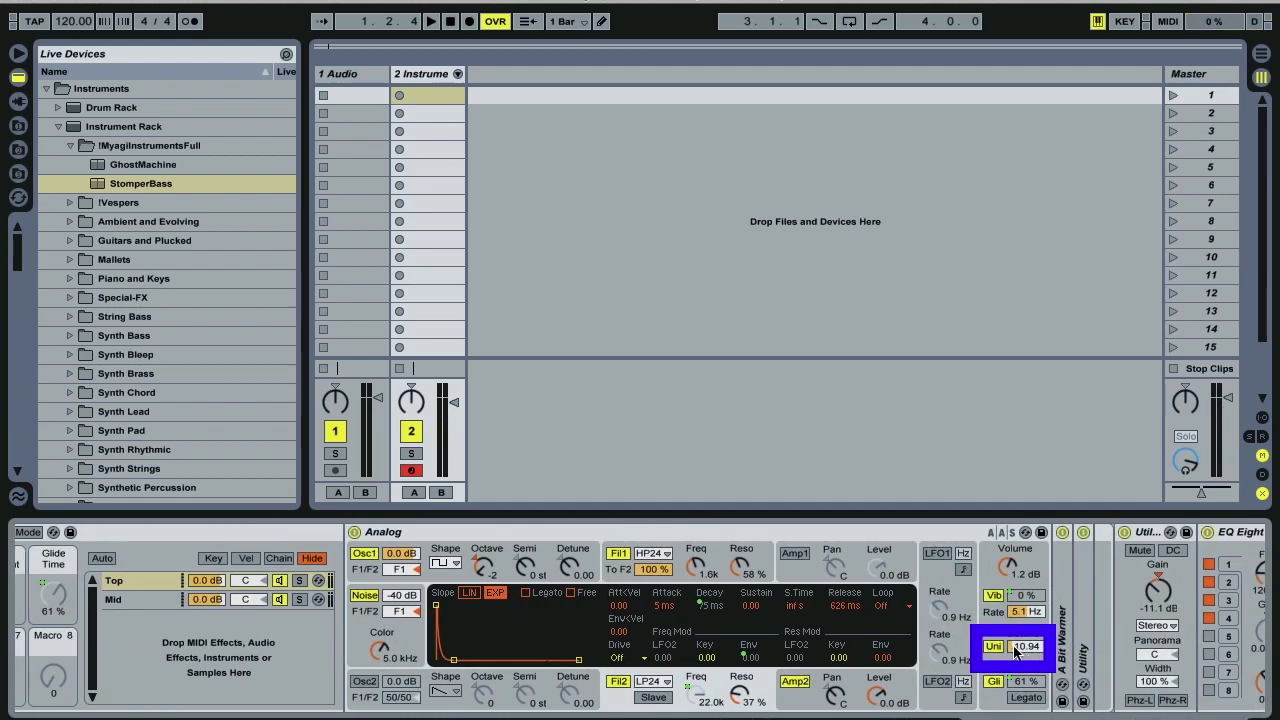
{"action": "left_click_drag", "start_coordinate": [1016, 651], "coordinate": [1016, 668]}
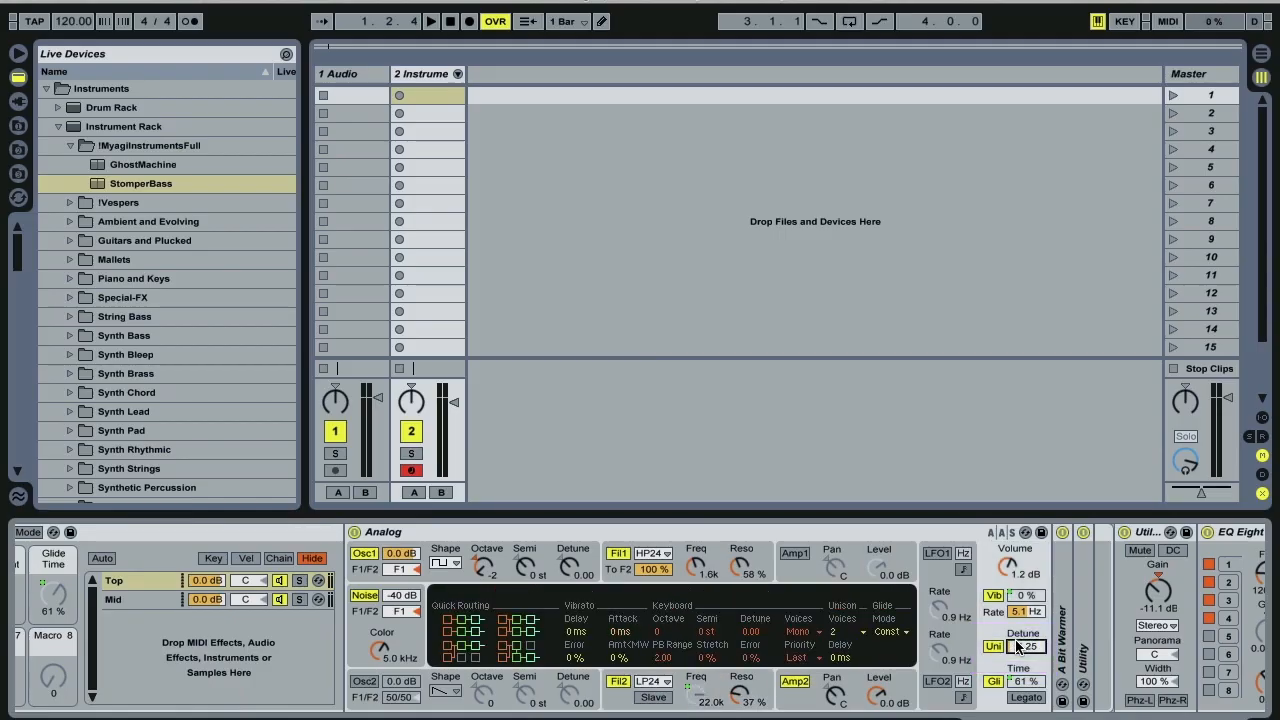
{"action": "left_click", "coordinate": [1063, 533]}
{"action": "left_click", "coordinate": [1063, 533]}
{"action": "left_click_drag", "start_coordinate": [695, 567], "coordinate": [695, 570]}
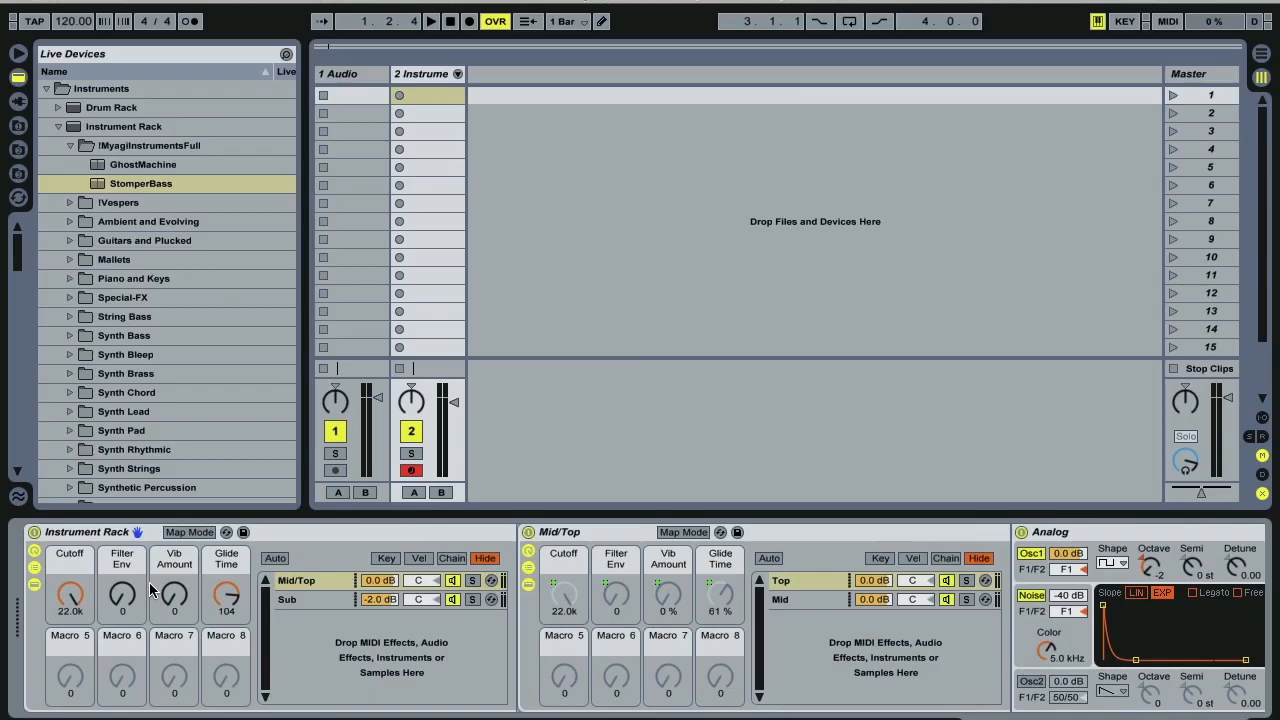
Rename the outer Instrument Rack as StompyBass and save it as a preset in the !MyagiInstrumentsFull folder.
{"action": "right_click", "coordinate": [109, 535]}
{"action": "left_click", "coordinate": [168, 580]}
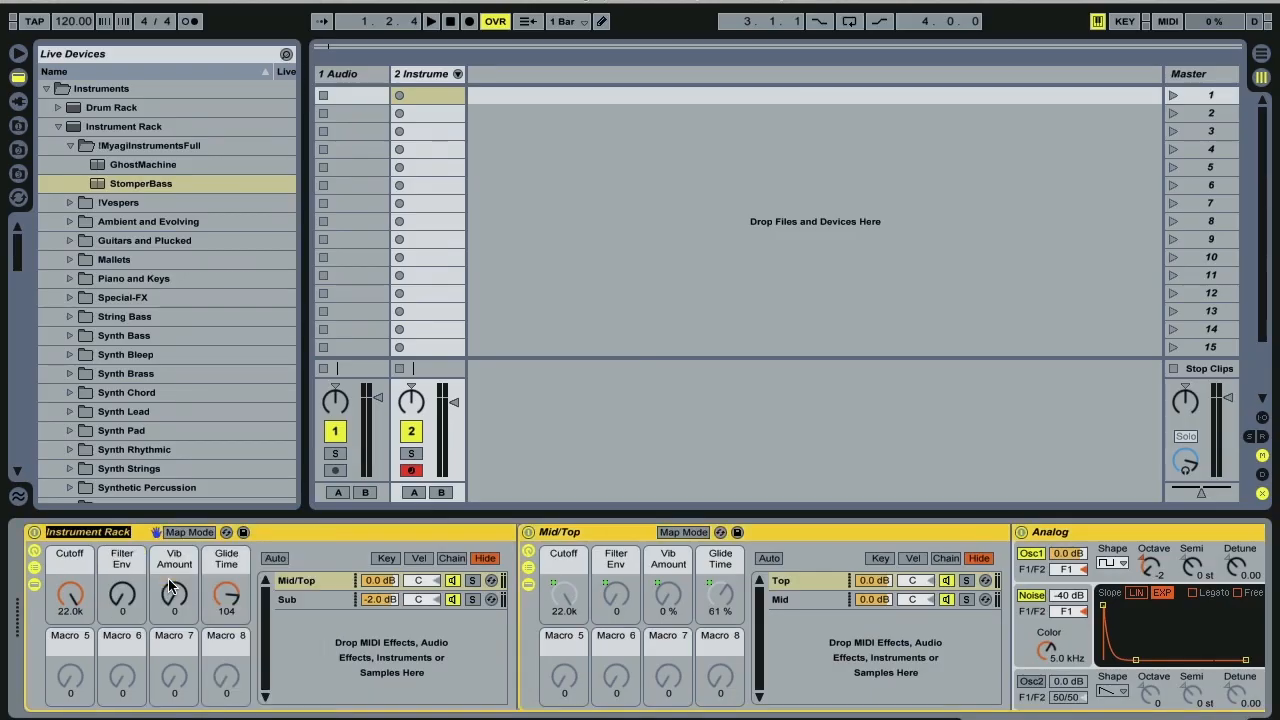
{"action": "type", "text": "StompyBass"}
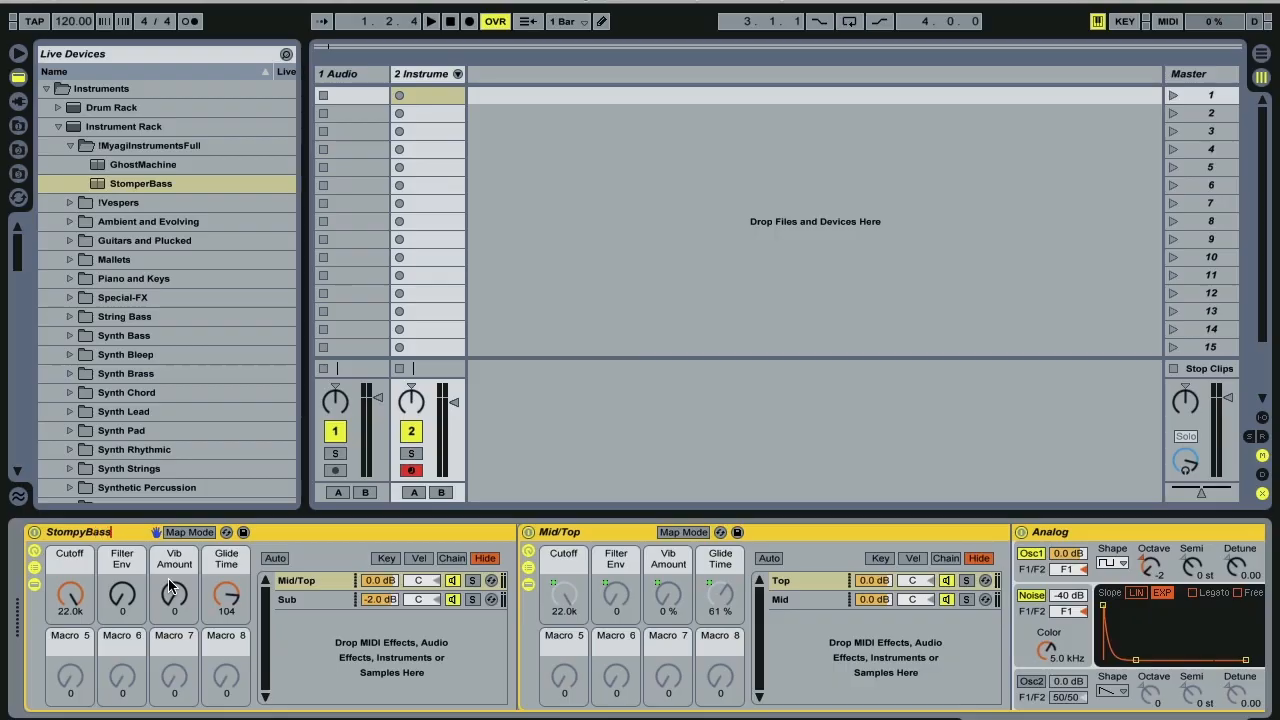
{"action": "key", "text": "Return"}
{"action": "left_click_drag", "start_coordinate": [120, 333], "coordinate": [147, 143]}
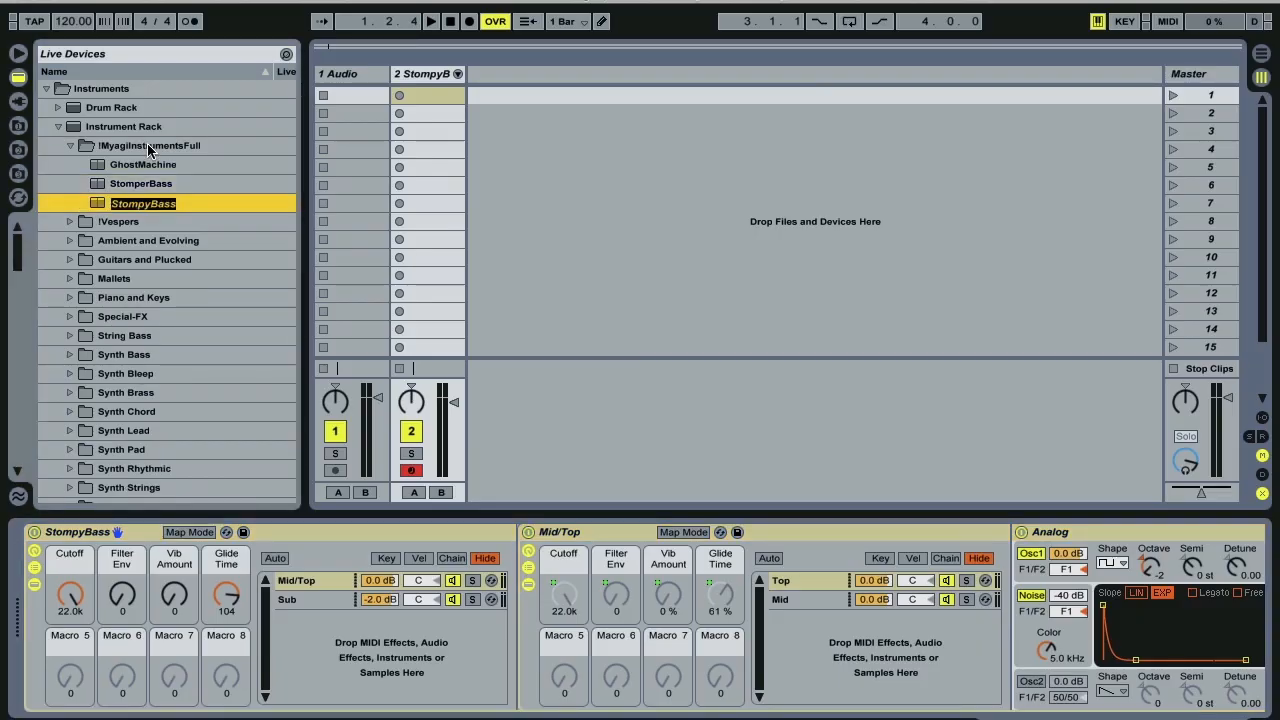
{"action": "key", "text": "Return"}
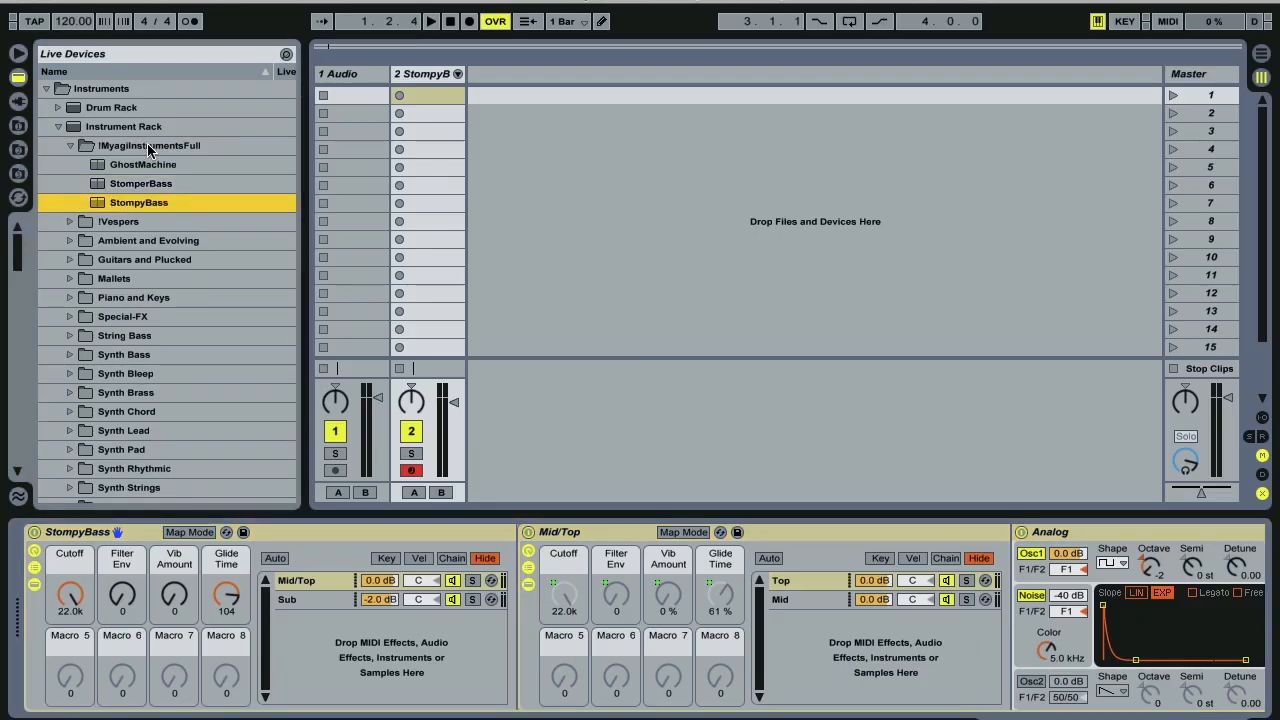